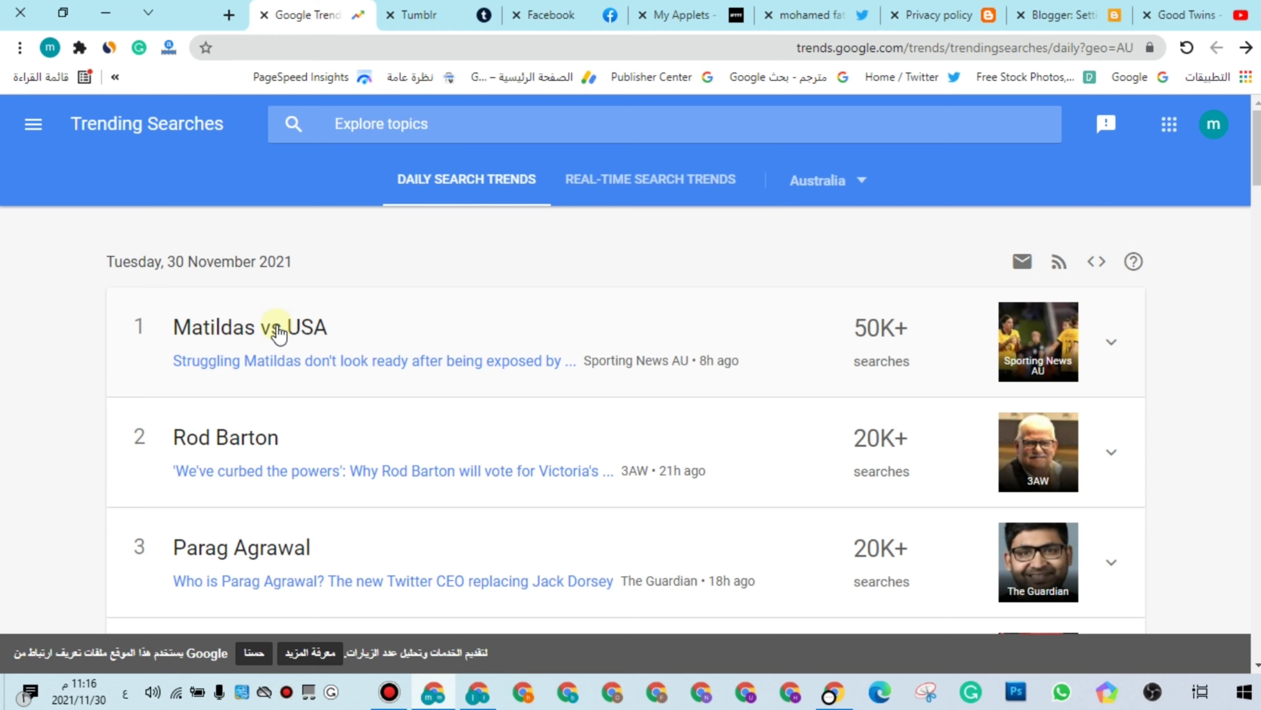
# - Expand the "Matildas vs USA" daily trend for Australia and browse its related news articles
pyautogui.click(279, 331)
pyautogui.scroll(-3, 278, 366)
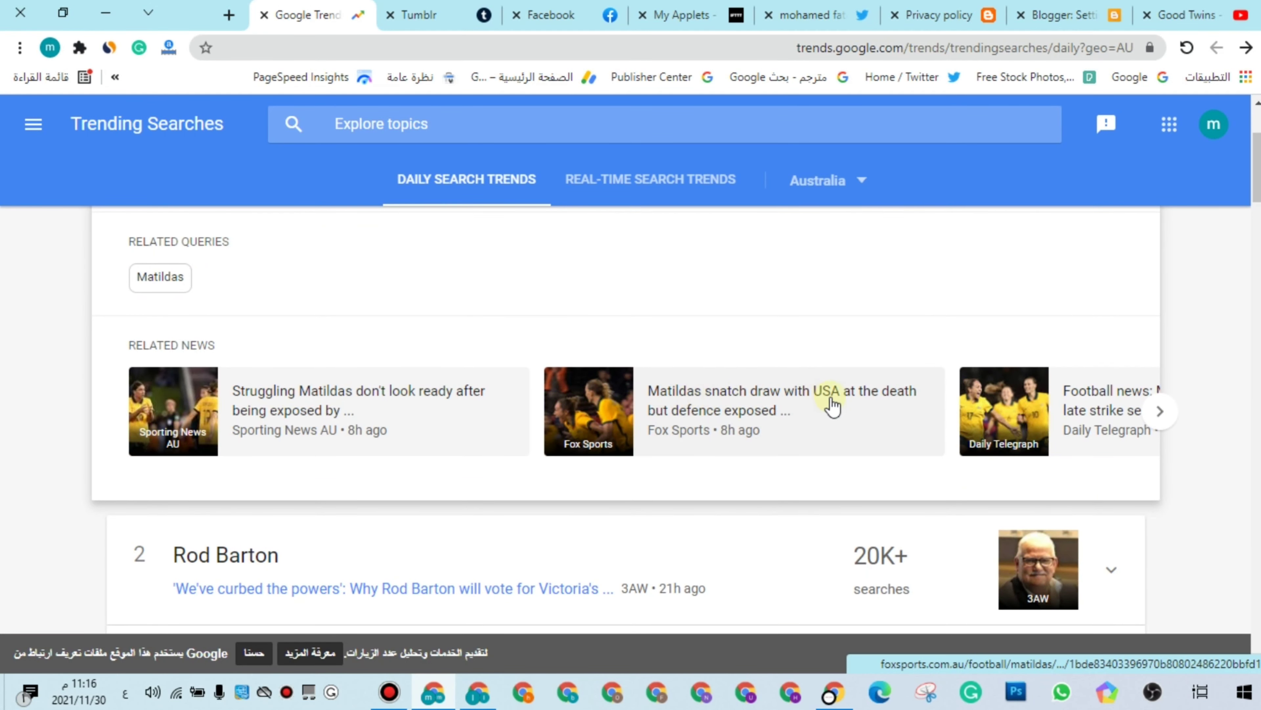
pyautogui.click(1157, 414)
pyautogui.click(1157, 413)
pyautogui.click(1157, 413)
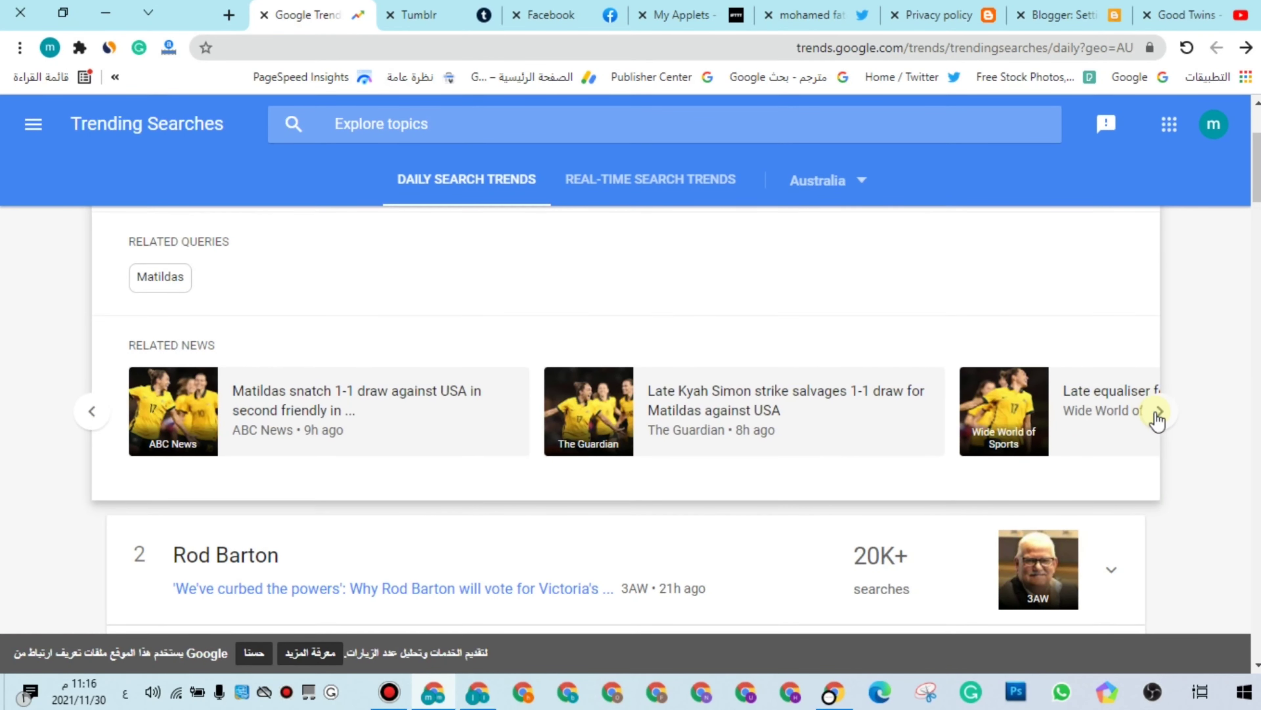
pyautogui.click(1158, 414)
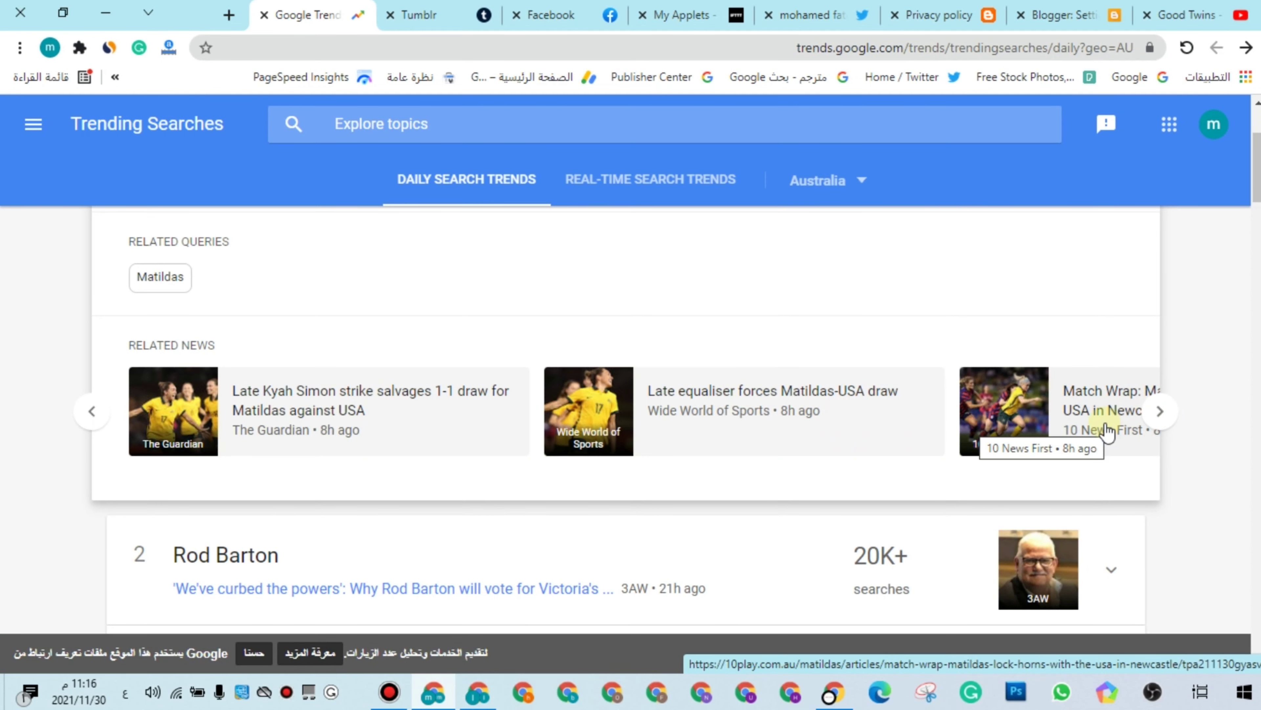
# - Review the australia blog's post list in Blogger and its tweet on Twitter, returning to Google Trends
pyautogui.click(1065, 16)
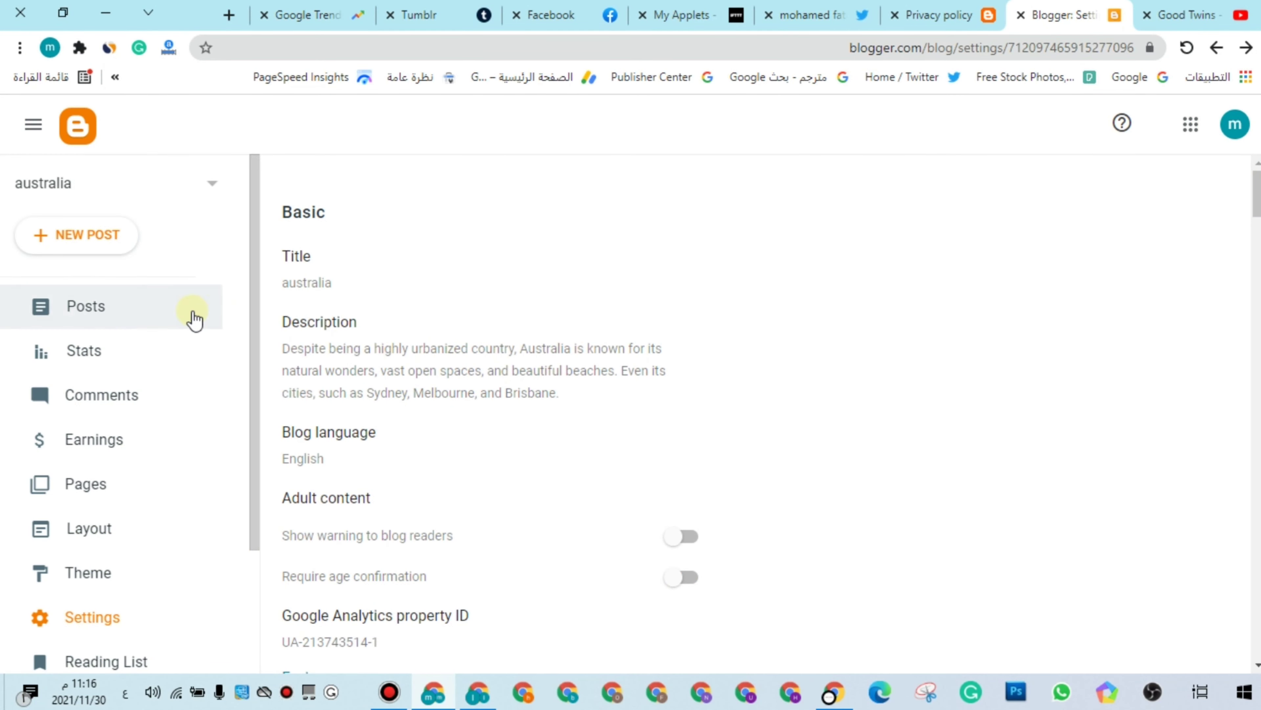
pyautogui.click(195, 321)
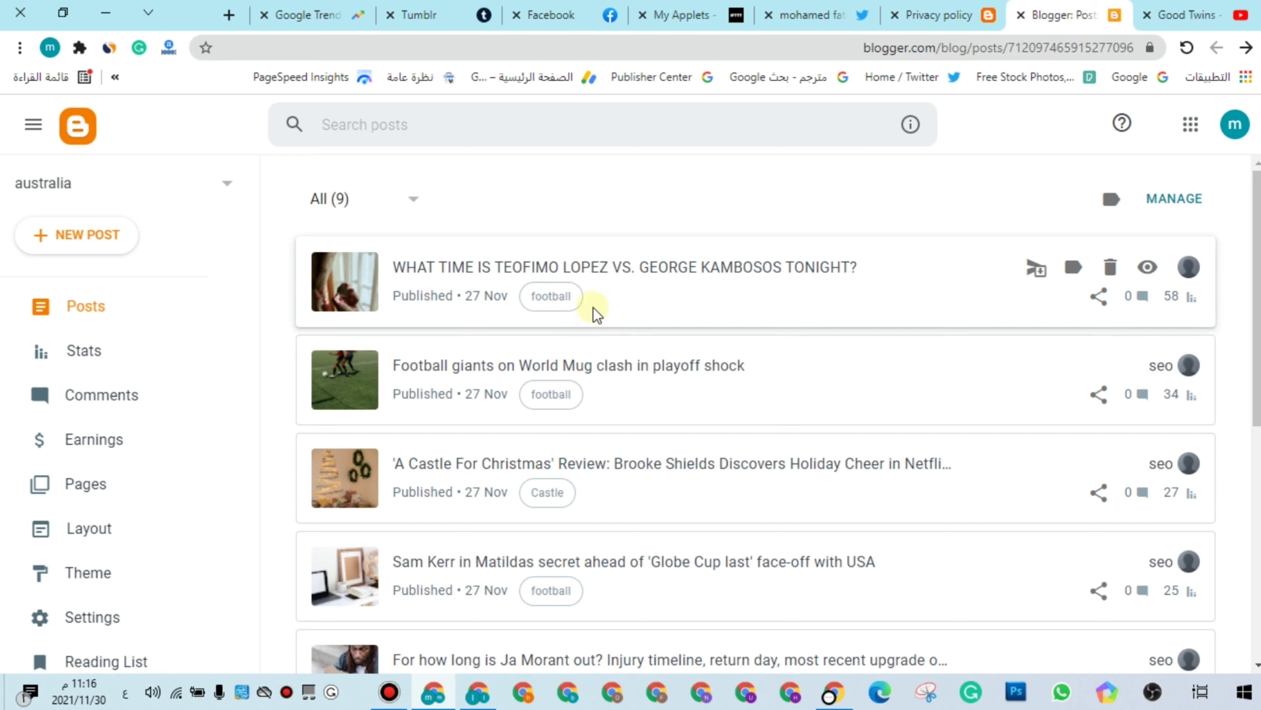
pyautogui.click(318, 15)
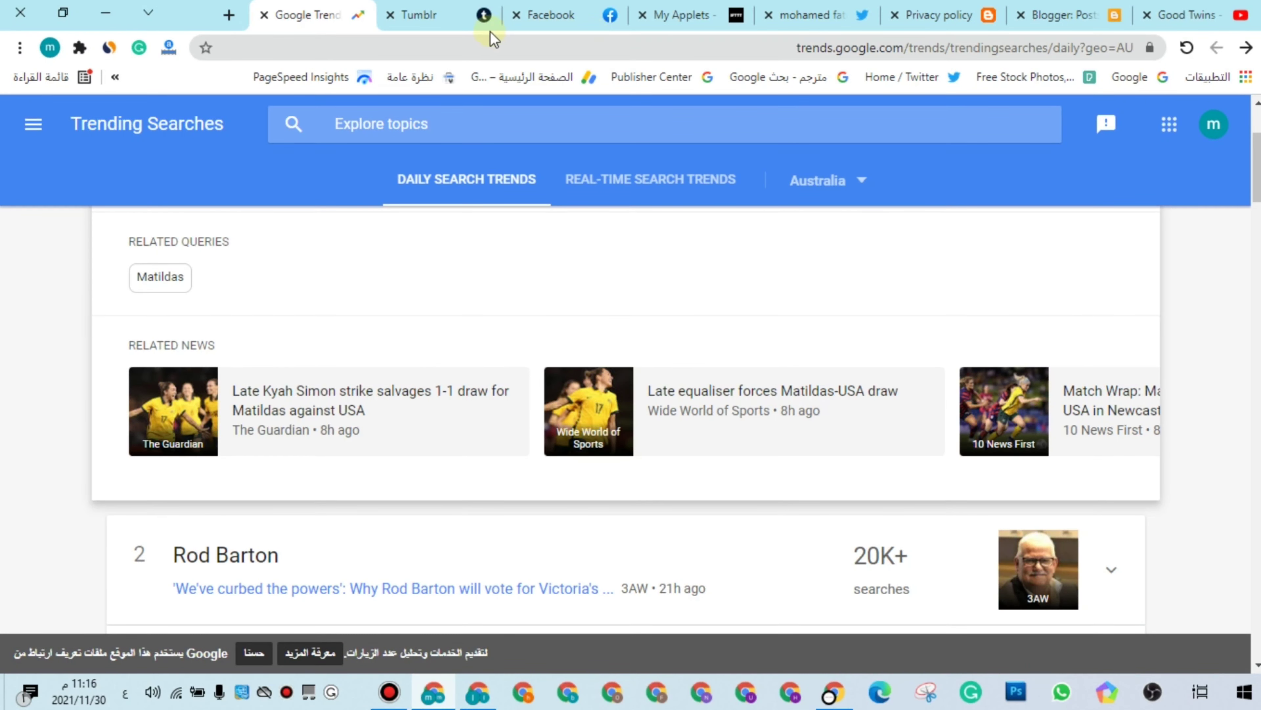
pyautogui.click(824, 7)
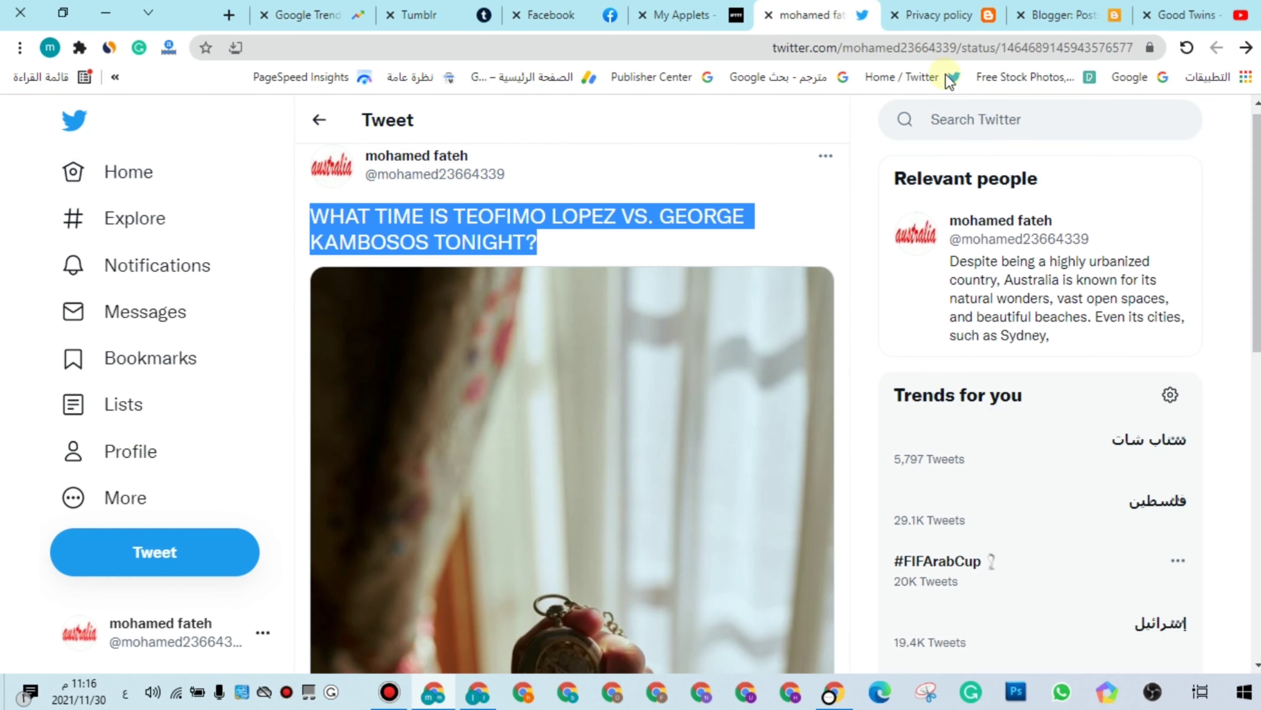
pyautogui.click(1098, 8)
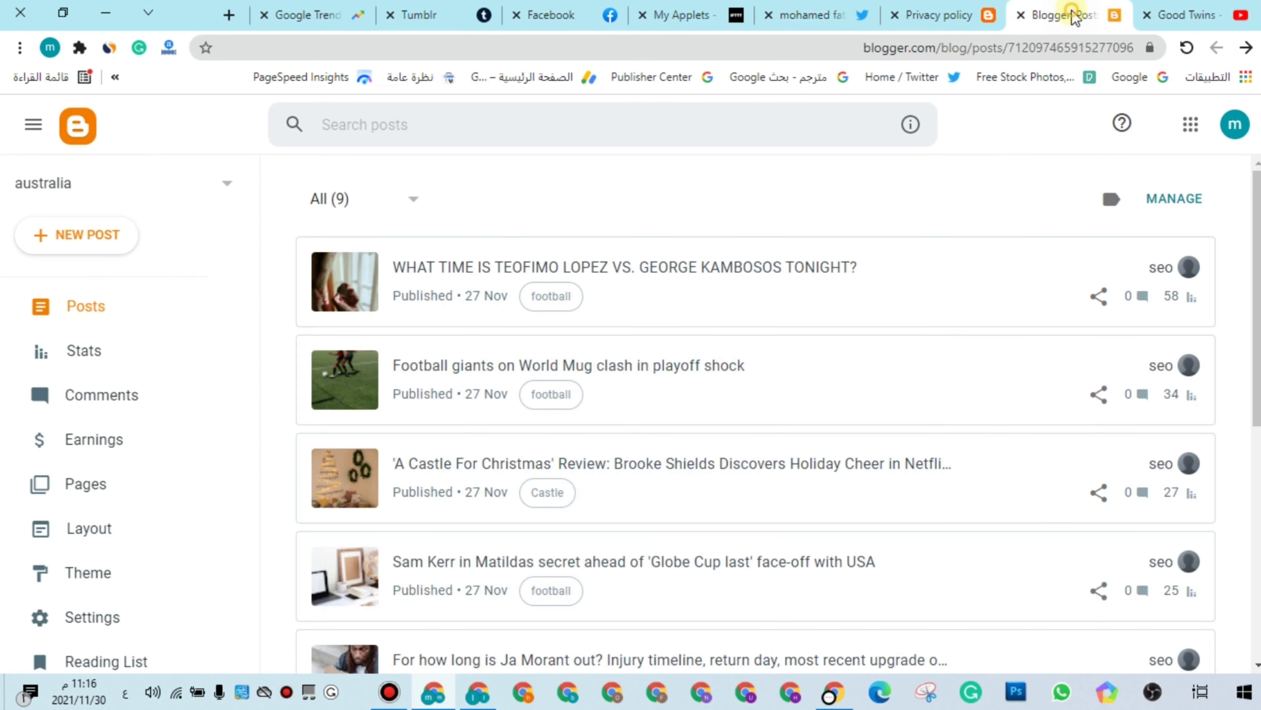
pyautogui.click(351, 7)
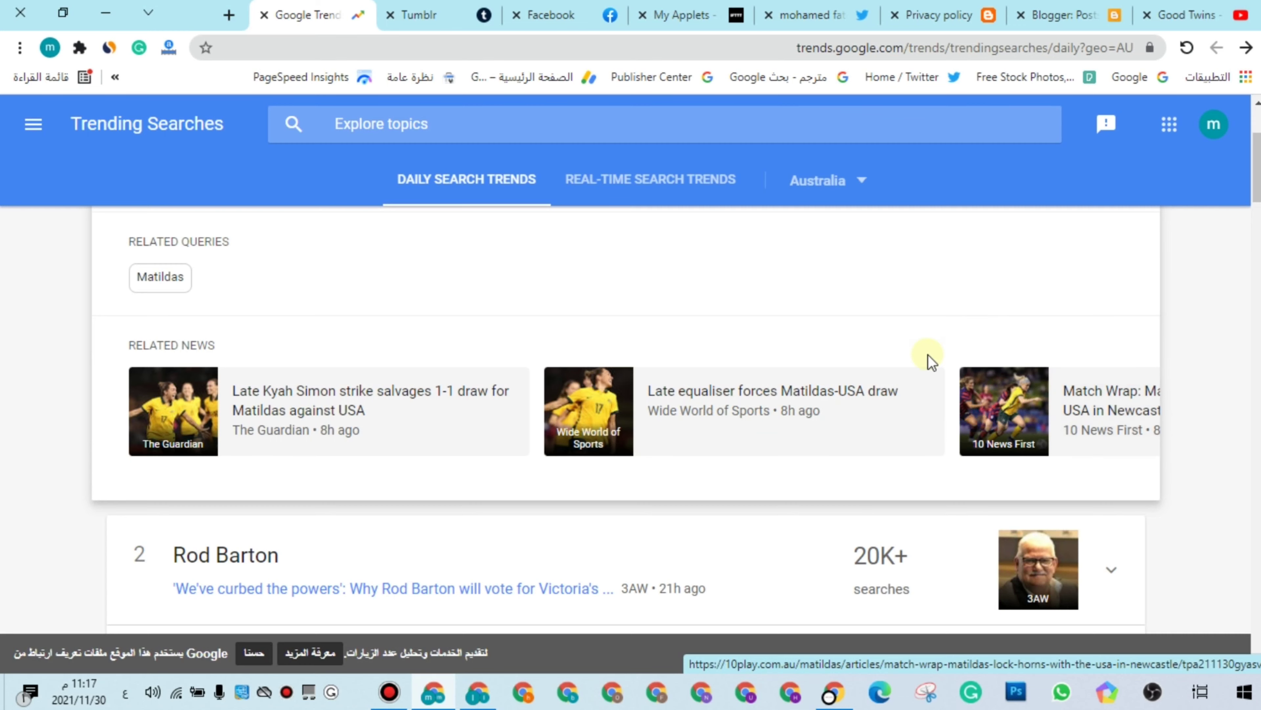
# - Switch to Tumblr and open the account settings
pyautogui.click(447, 11)
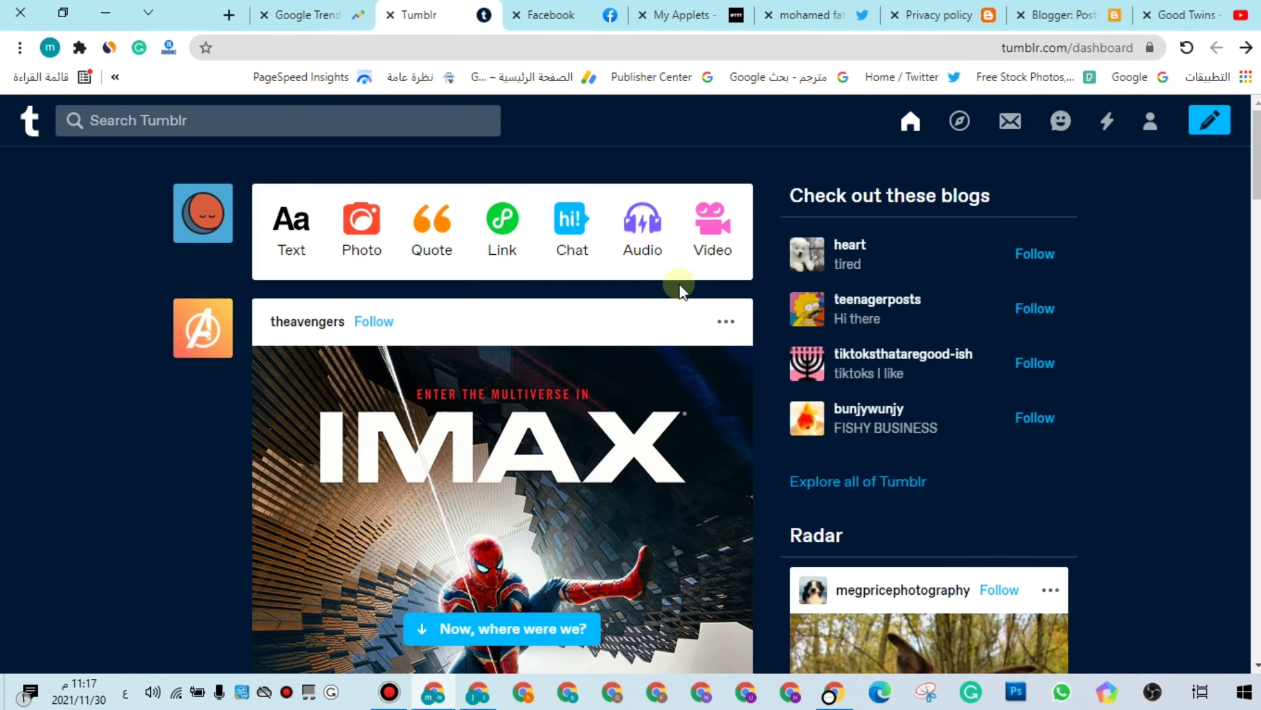
pyautogui.click(1147, 135)
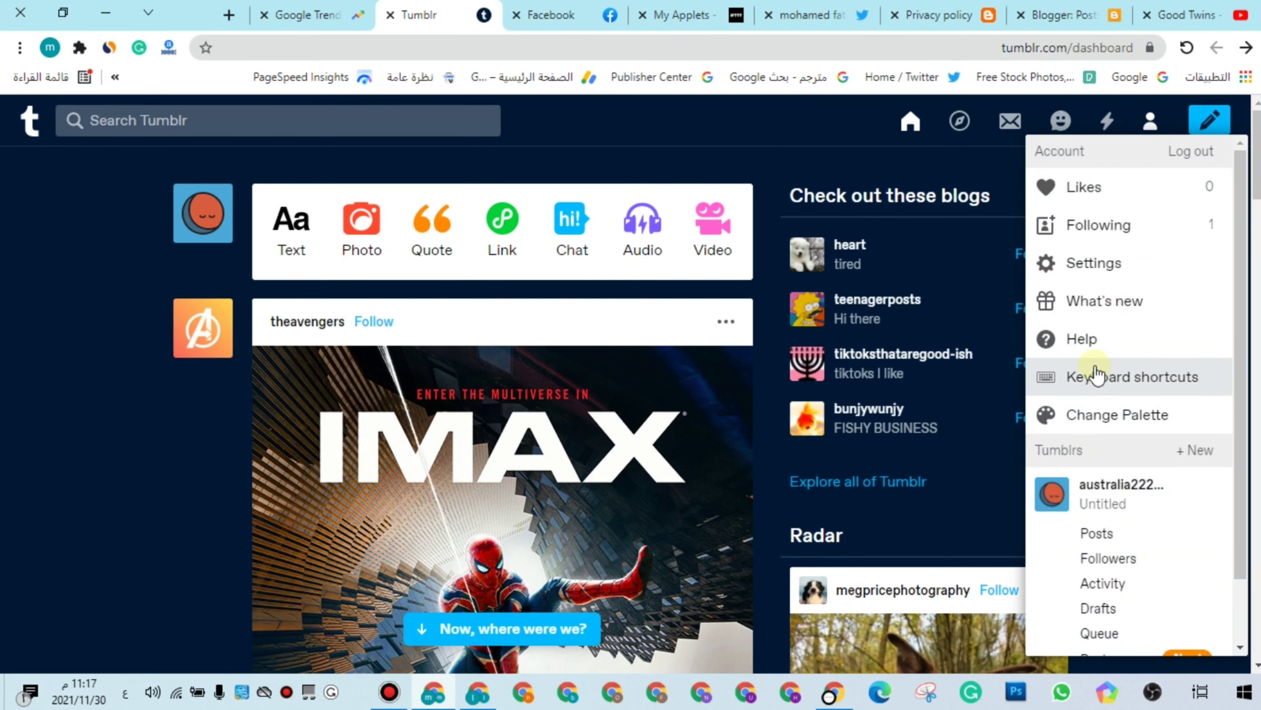
pyautogui.moveTo(918, 295)
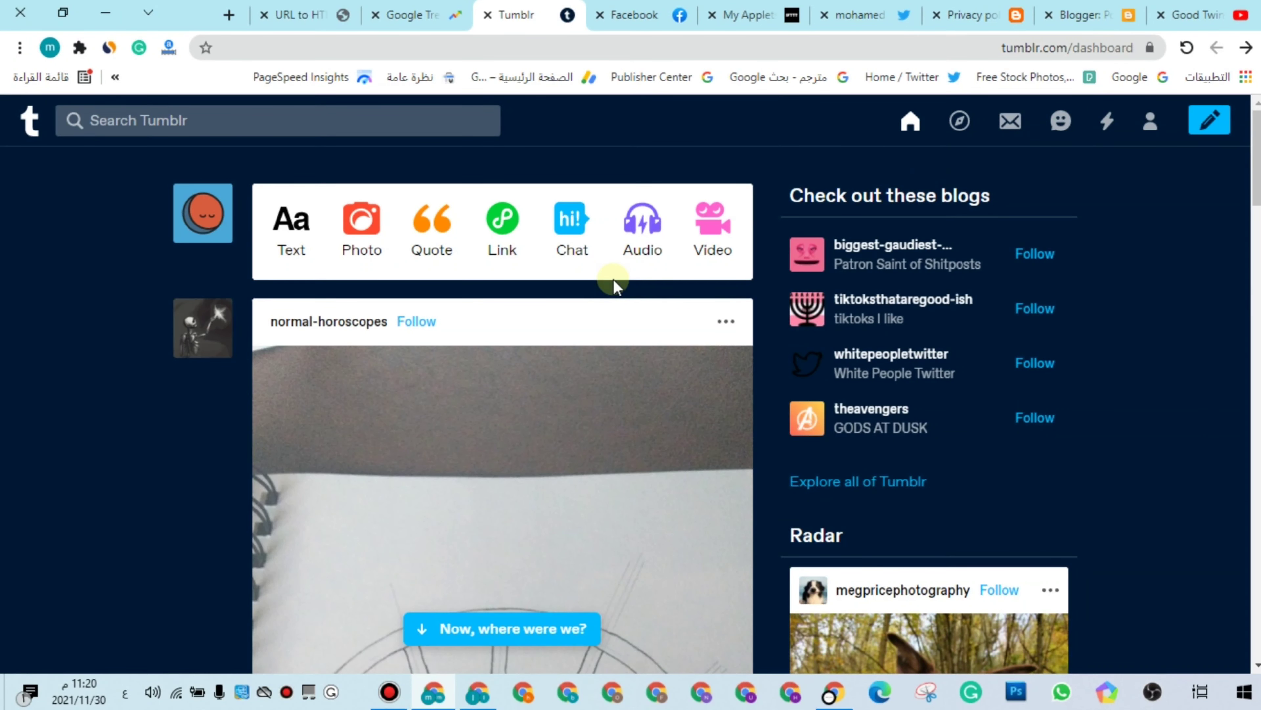
pyautogui.click(1151, 122)
pyautogui.click(1103, 272)
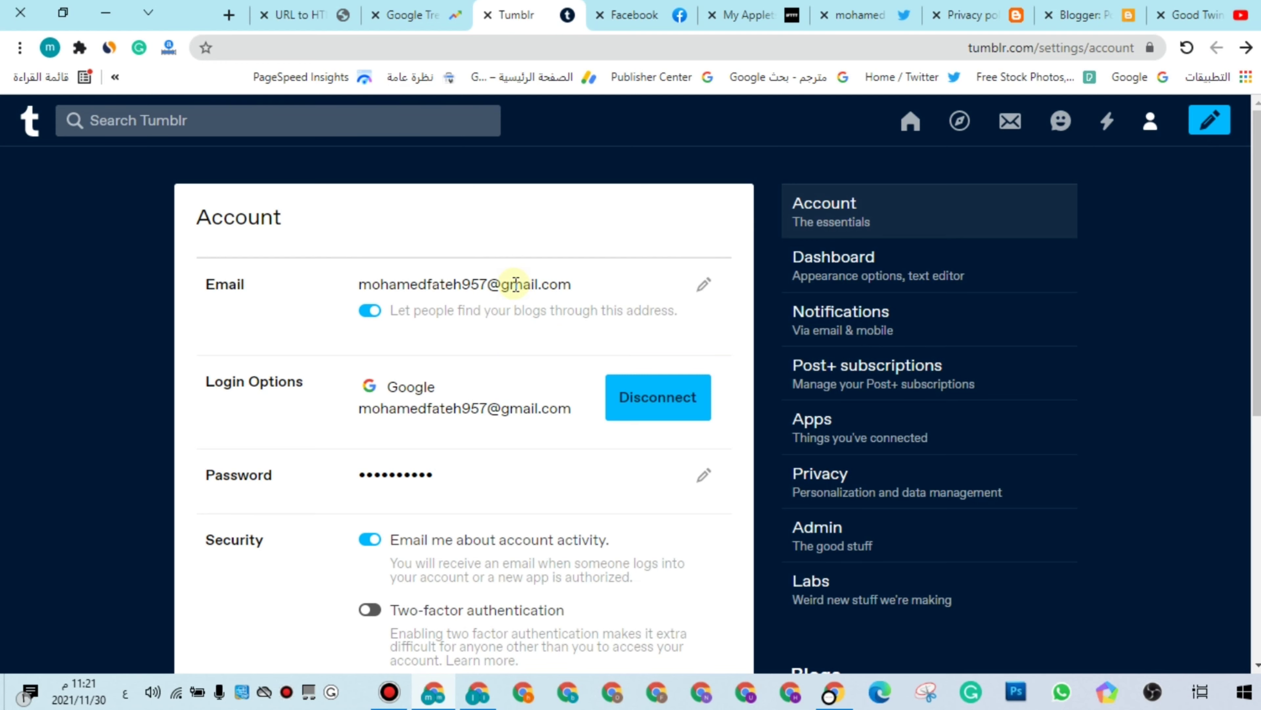
# - Open the settings of the existing Tumblr blog and start editing its website theme
pyautogui.scroll(-5, 1014, 484)
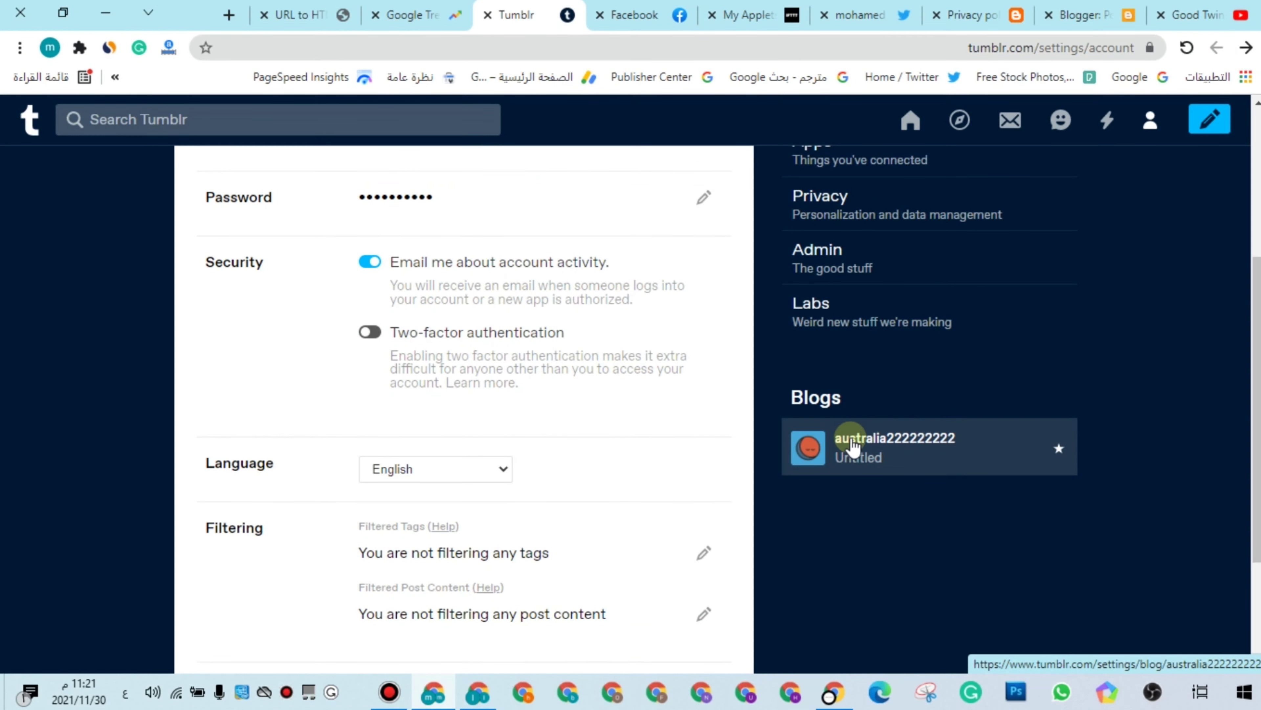
pyautogui.moveTo(786, 397); pyautogui.dragTo(840, 406)
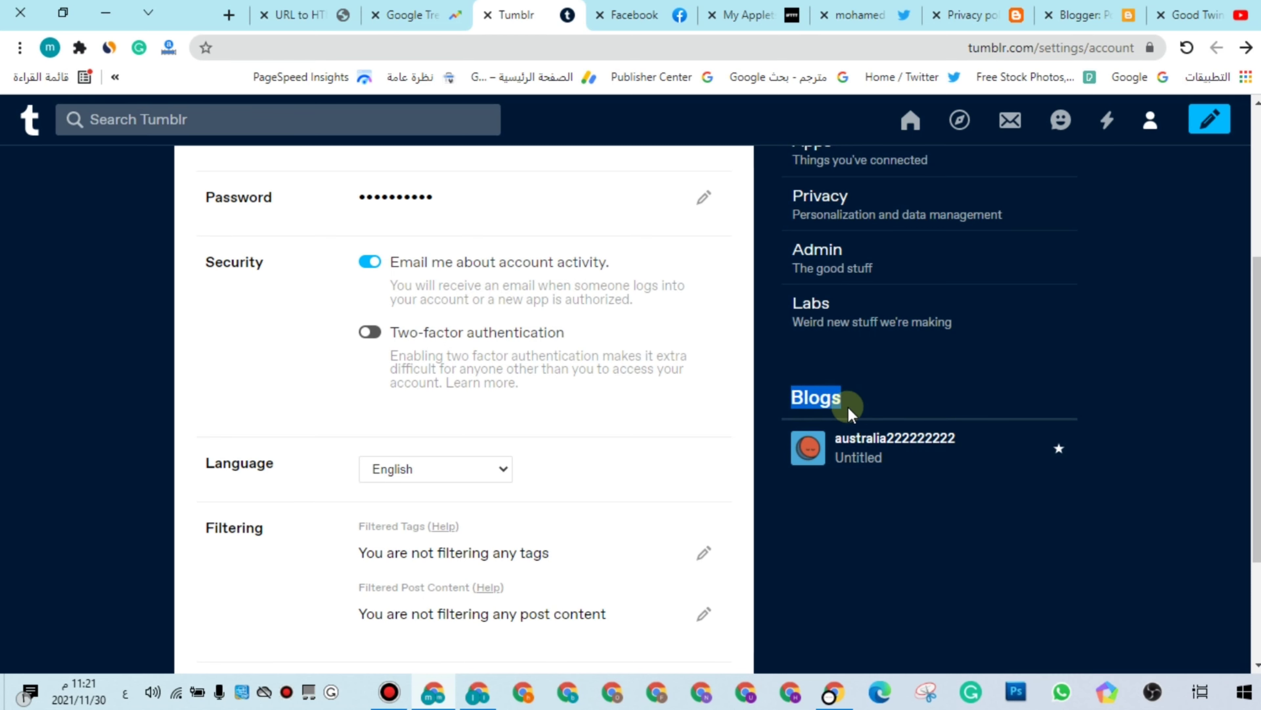
pyautogui.click(876, 446)
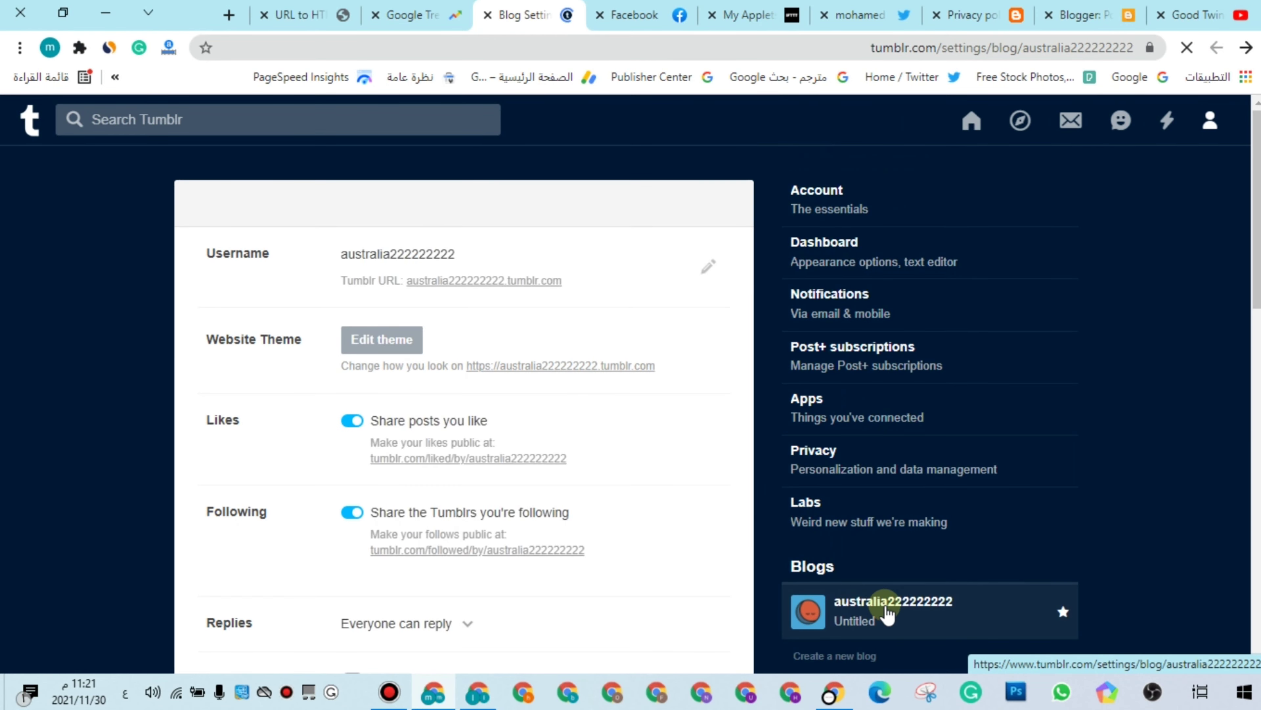
pyautogui.scroll(-6, 555, 445)
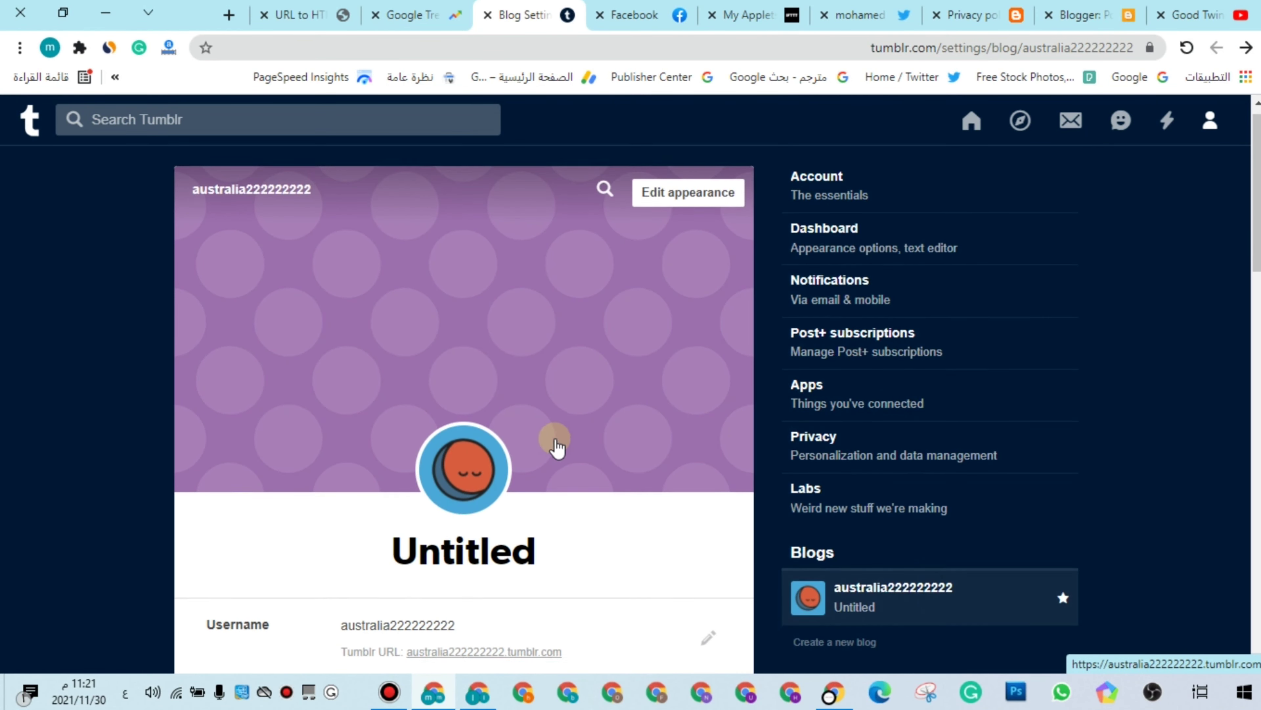
pyautogui.scroll(-2, 531, 394)
pyautogui.scroll(2, 423, 361)
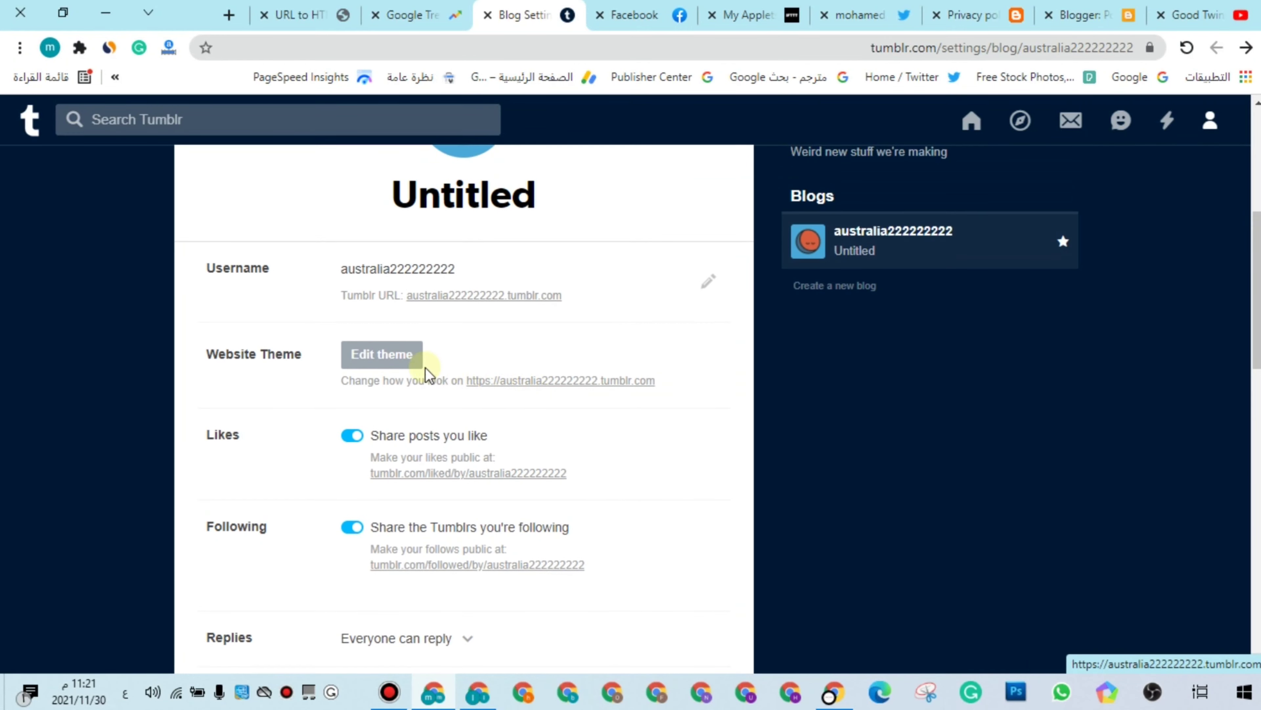
pyautogui.click(382, 361)
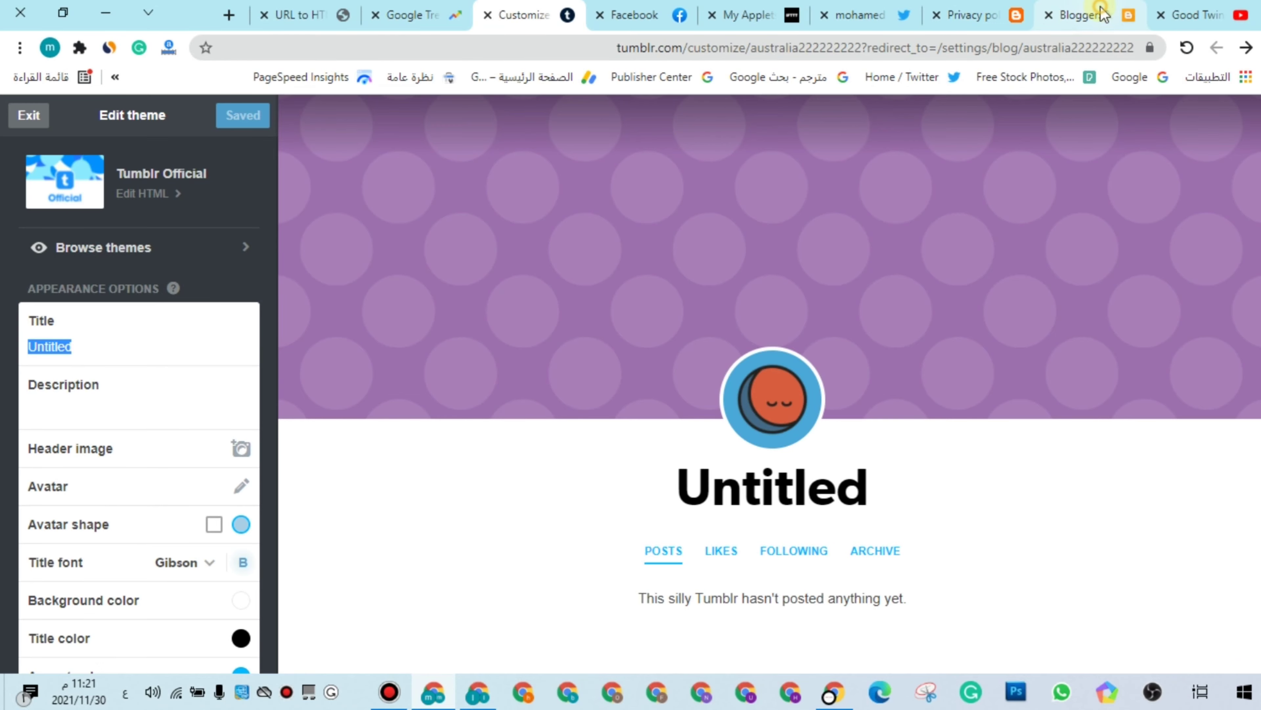
# - Switch to Blogger and copy the blog title "australia" from its basic settings
pyautogui.click(1085, 14)
pyautogui.click(77, 614)
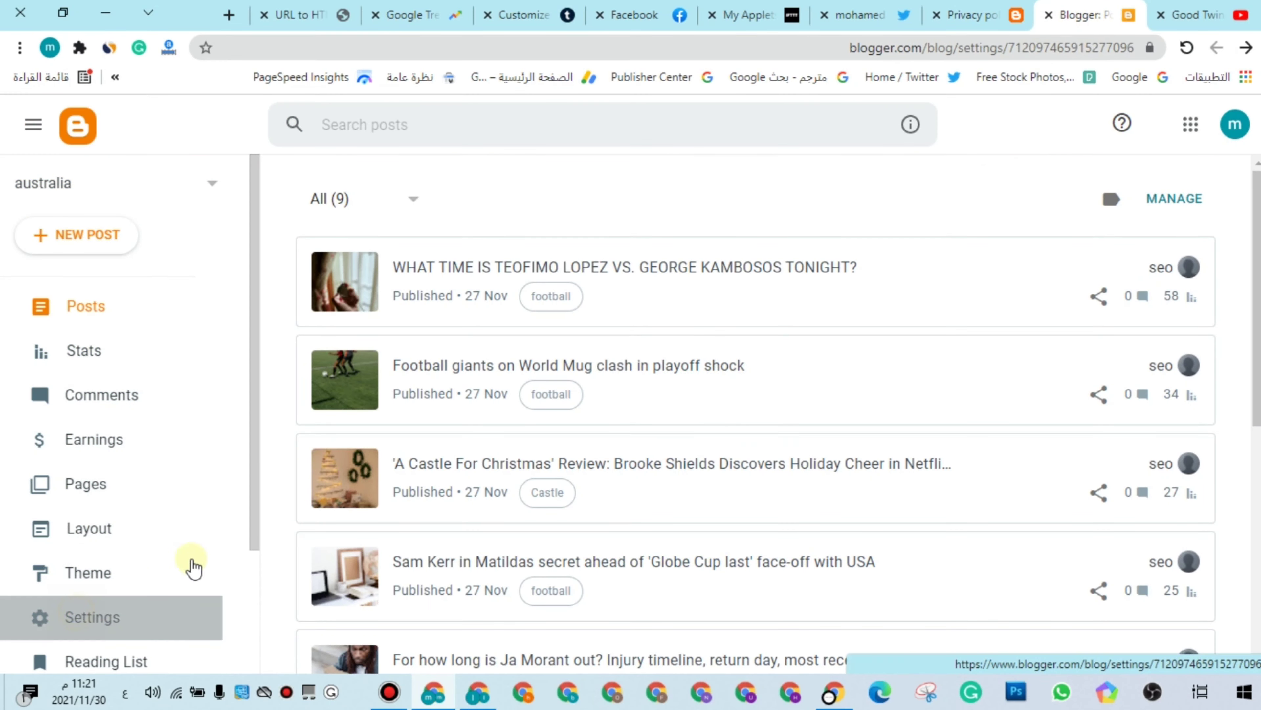
pyautogui.click(343, 297)
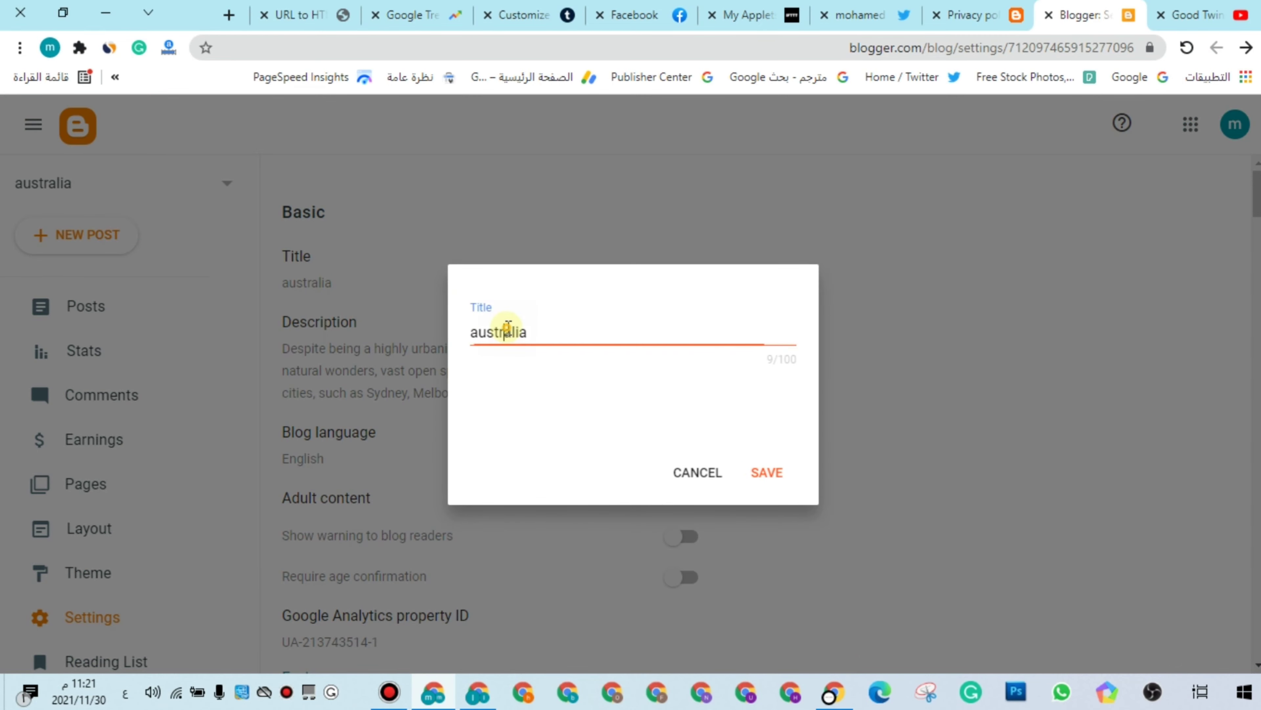
pyautogui.doubleClick(510, 329)
pyautogui.rightClick(506, 330)
pyautogui.click(450, 405)
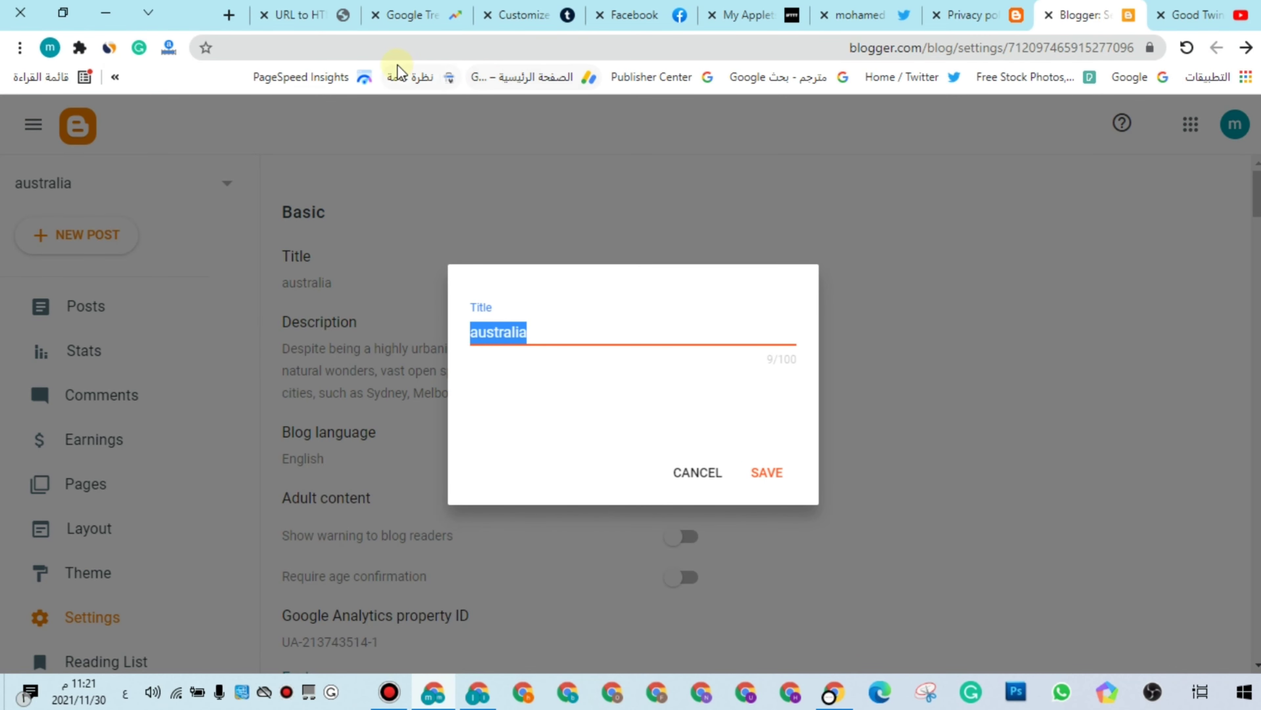
# - Set the title in the Tumblr theme editor to "australia"
pyautogui.click(302, 7)
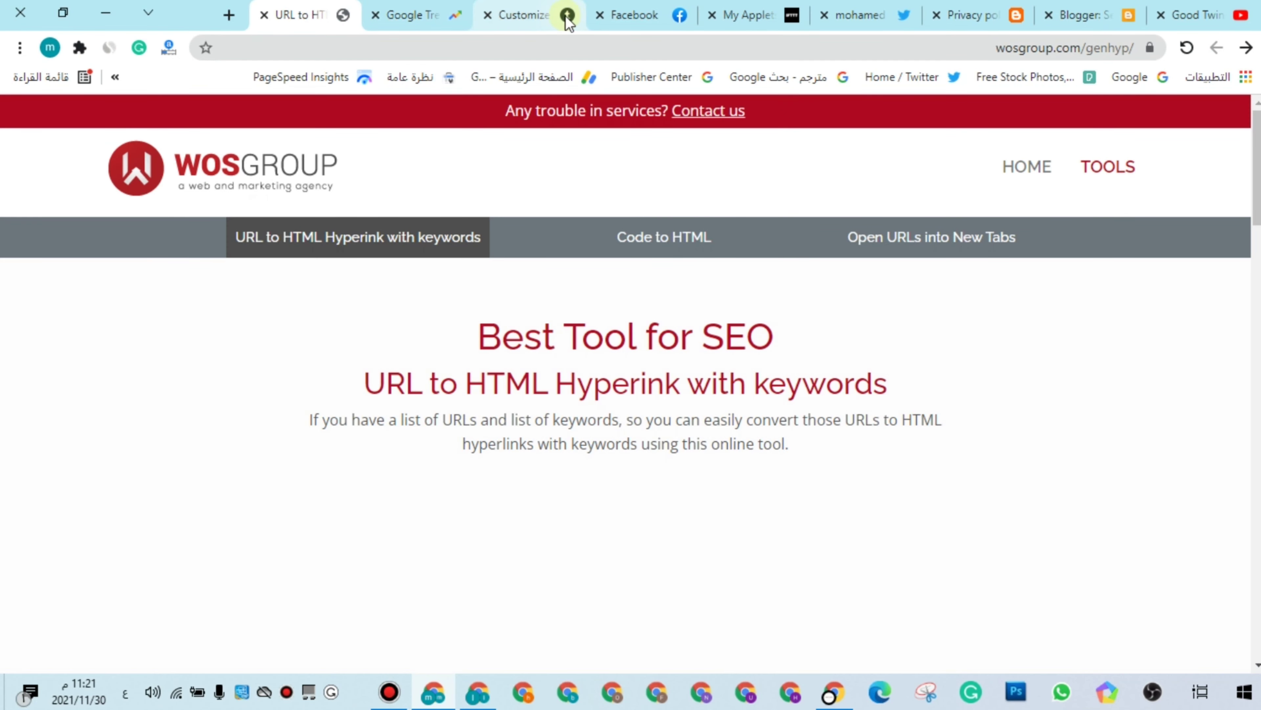
pyautogui.click(526, 14)
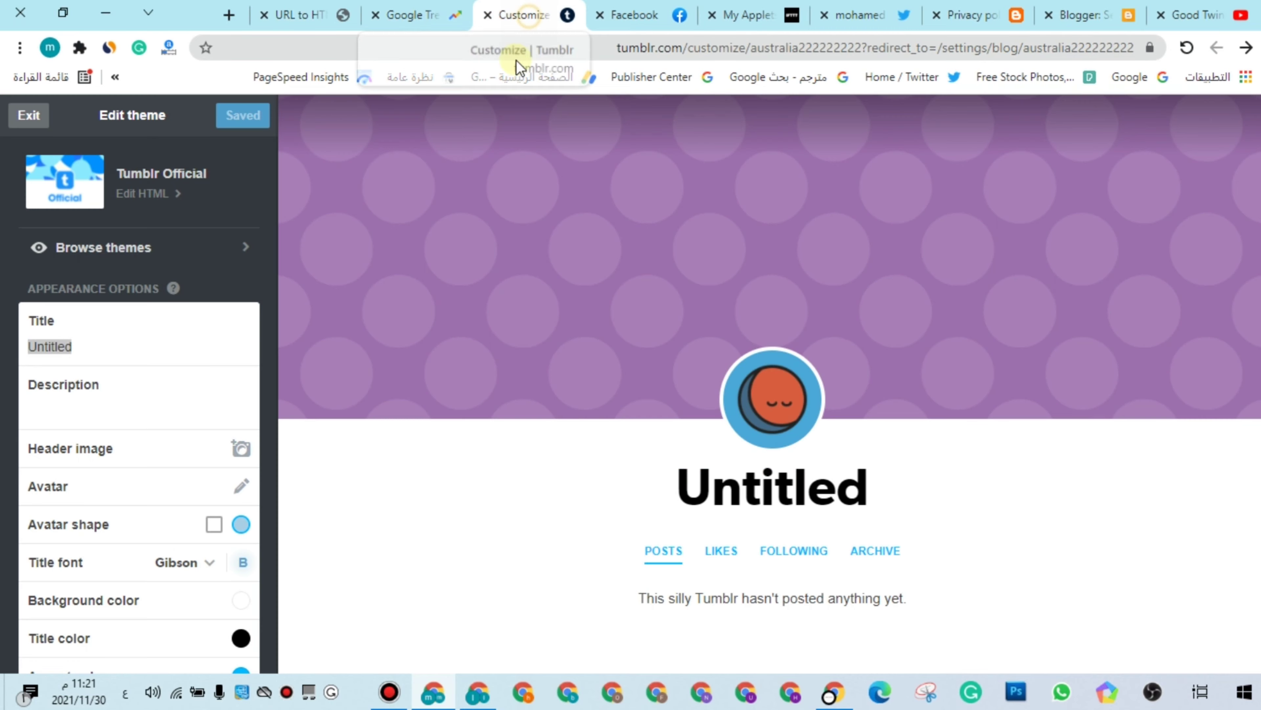
pyautogui.rightClick(75, 345)
pyautogui.click(261, 437)
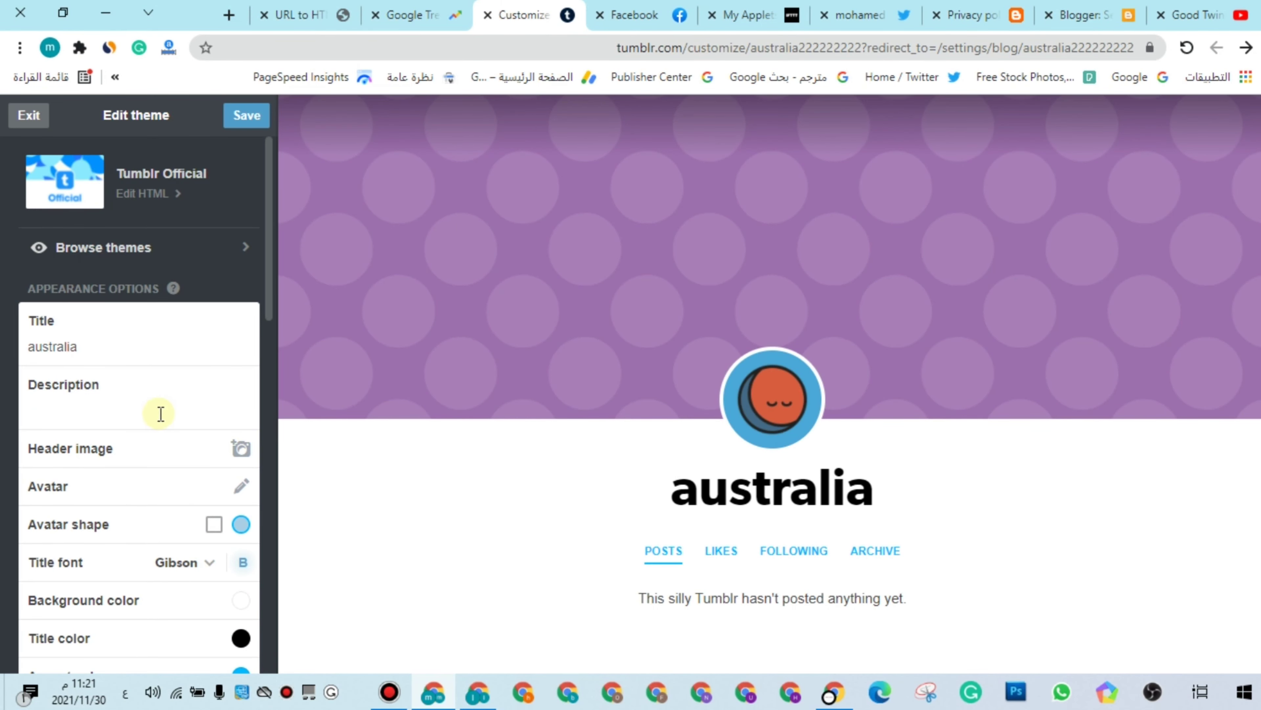
# - Go to the australia blog's home page from its privacy policy page and copy the address australia021.blogspot.com
pyautogui.click(98, 407)
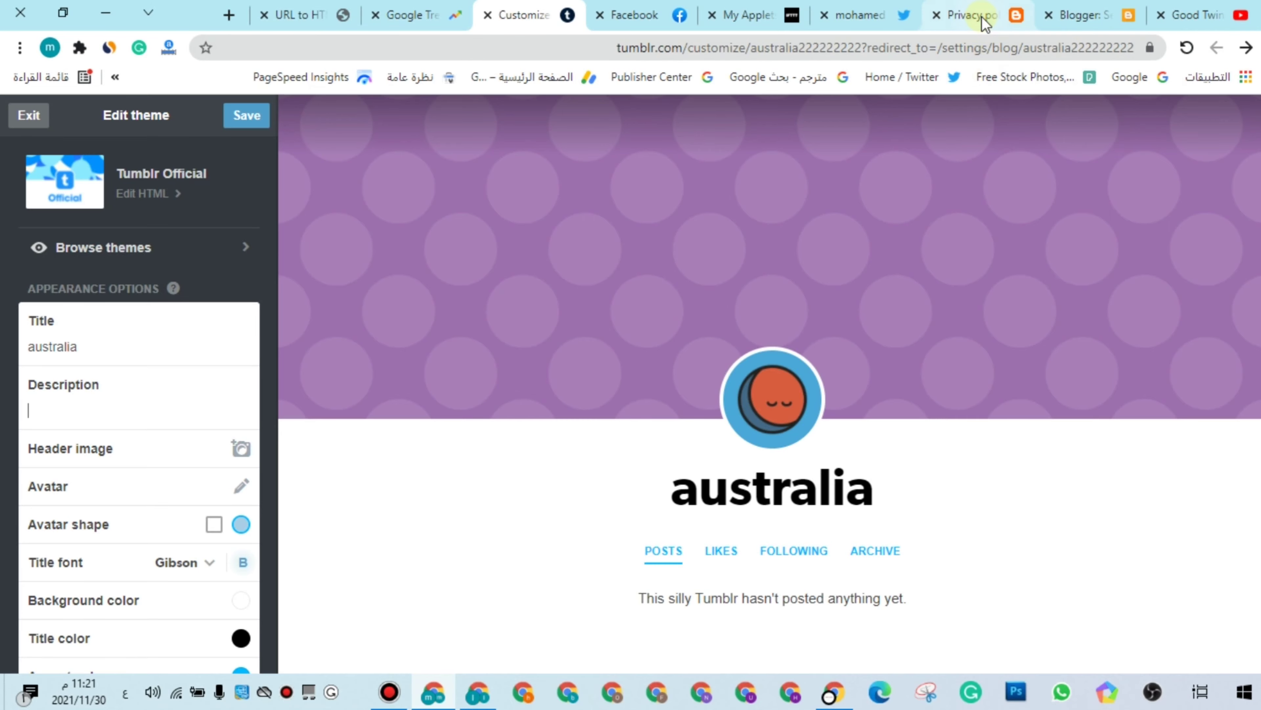
pyautogui.click(971, 15)
pyautogui.scroll(5, 462, 213)
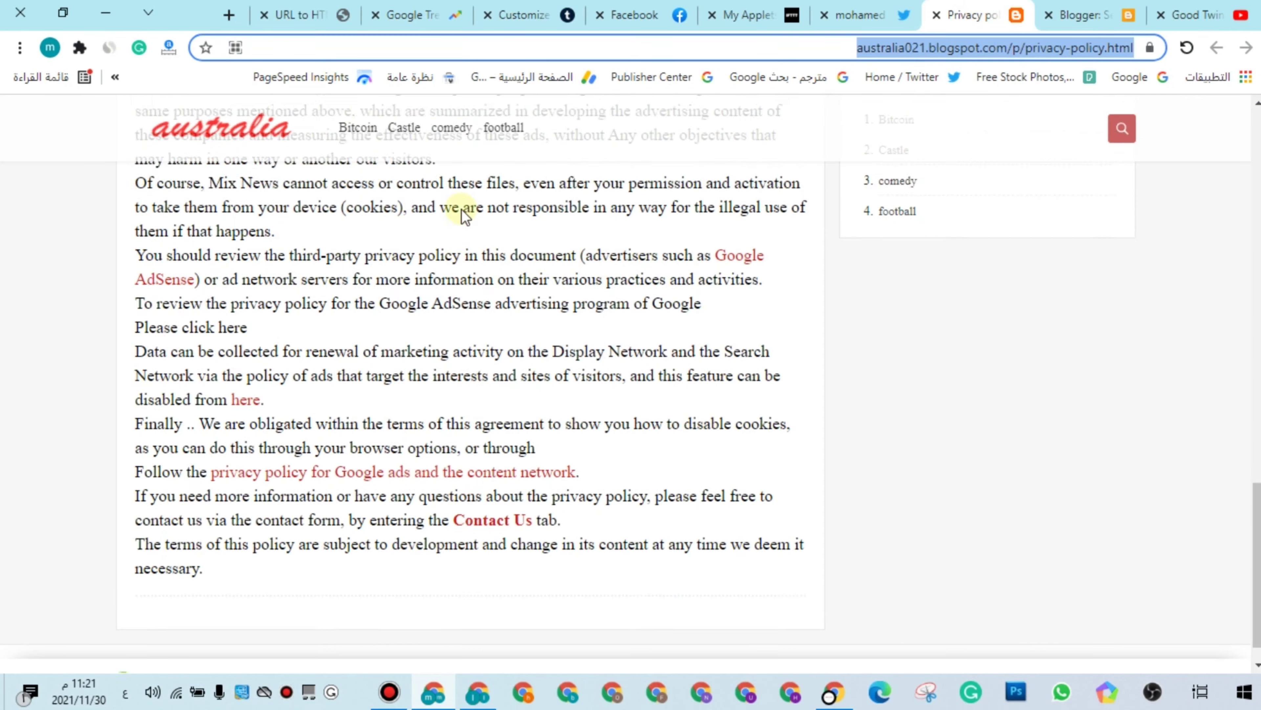
pyautogui.click(241, 138)
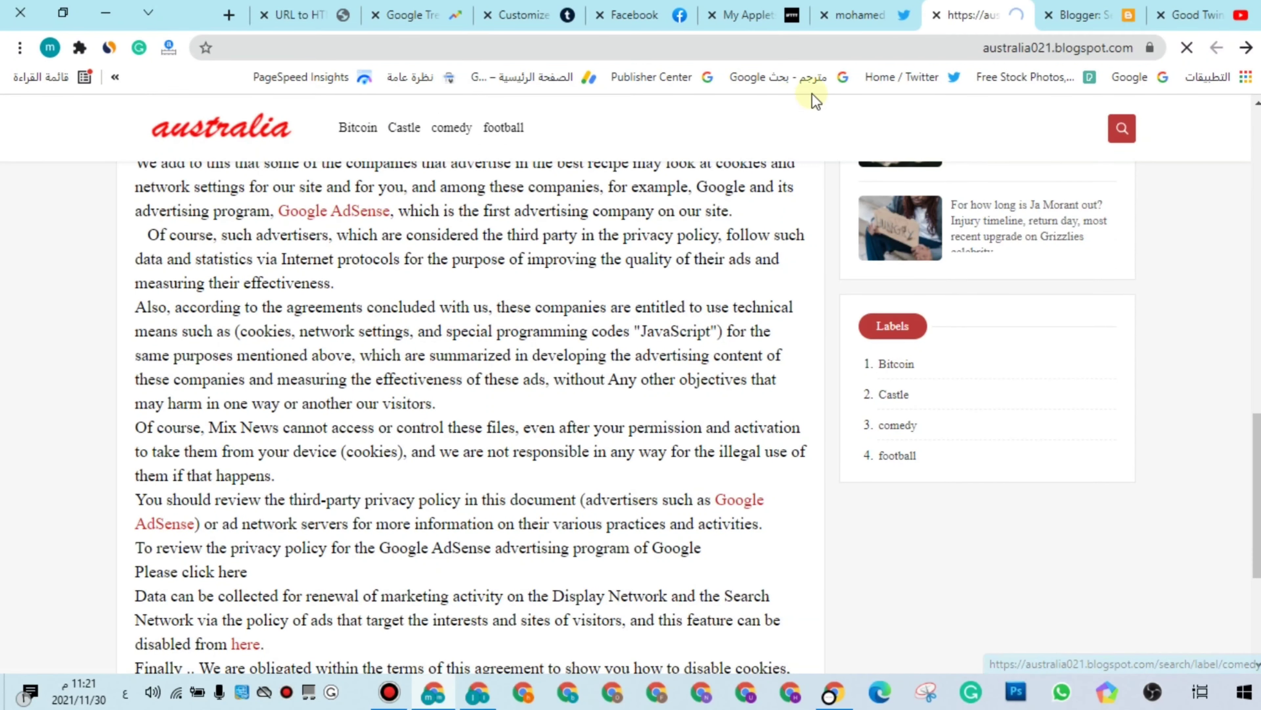
pyautogui.click(993, 47)
pyautogui.hotkey('ctrl', 'c')
pyautogui.rightClick(991, 51)
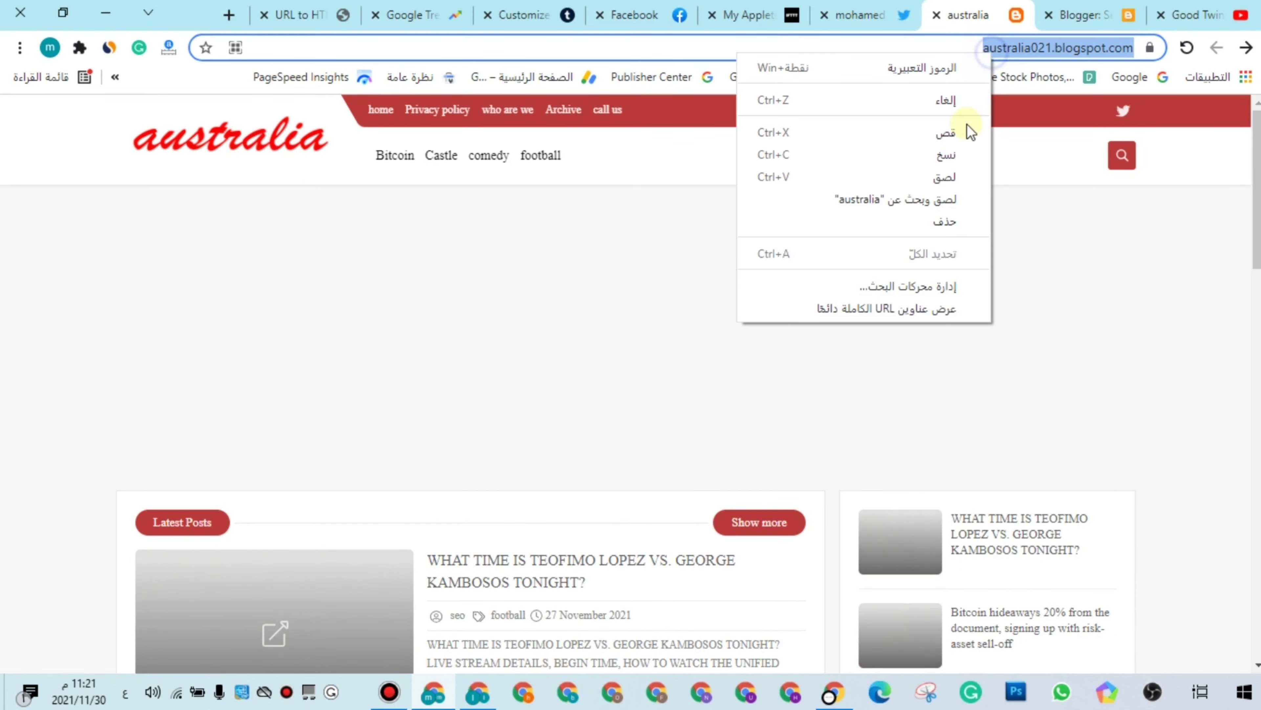
pyautogui.click(929, 130)
pyautogui.click(325, 14)
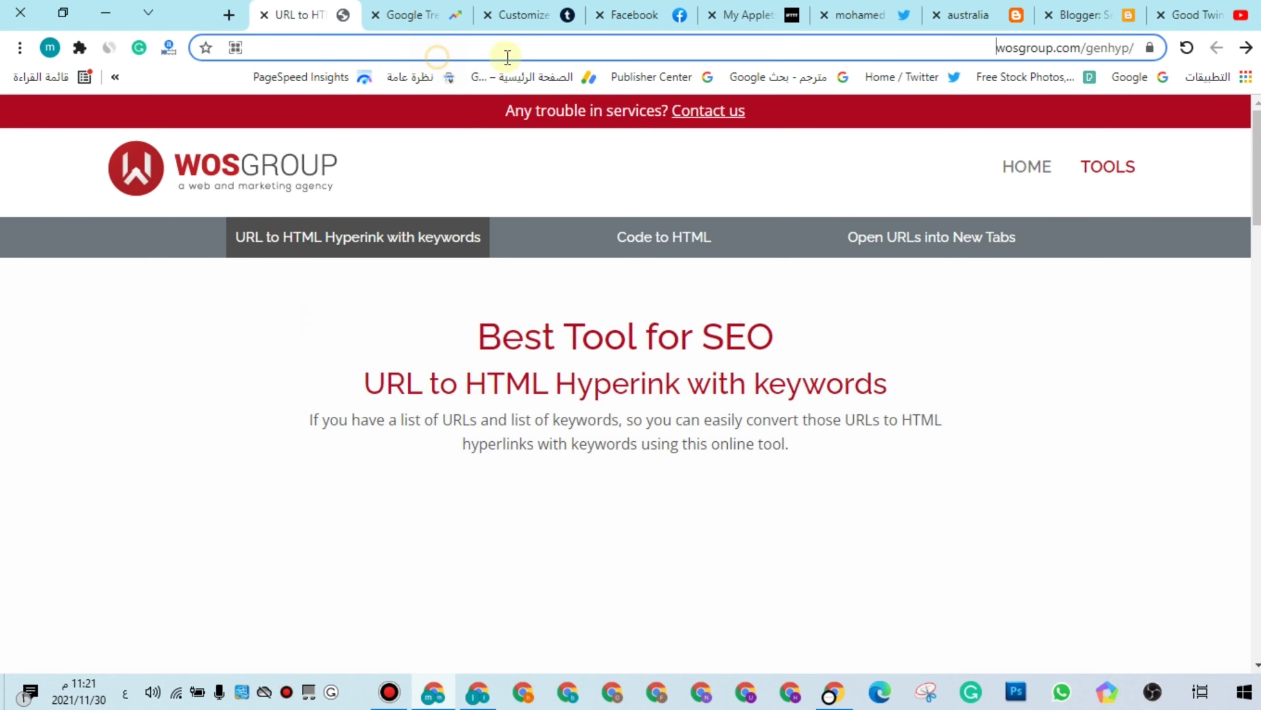
pyautogui.moveTo(995, 48); pyautogui.dragTo(1132, 53)
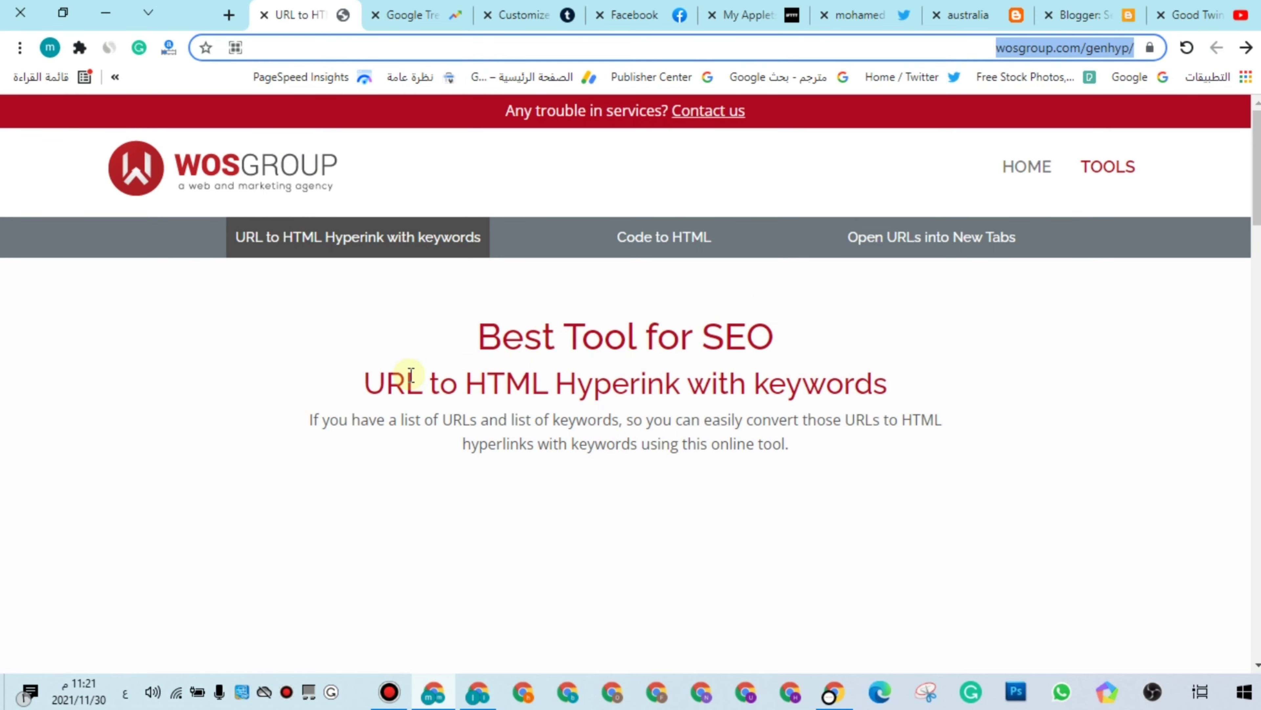
pyautogui.click(395, 371)
pyautogui.scroll(-8, 397, 375)
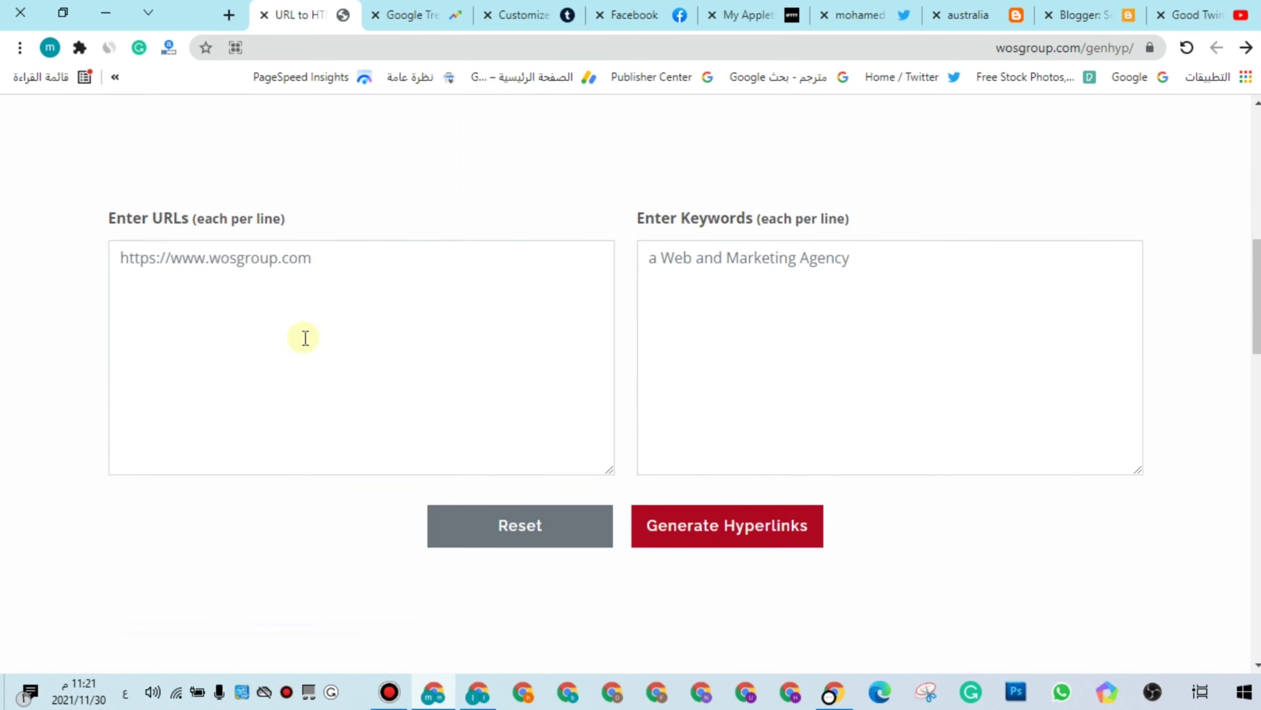
pyautogui.rightClick(248, 282)
pyautogui.click(254, 422)
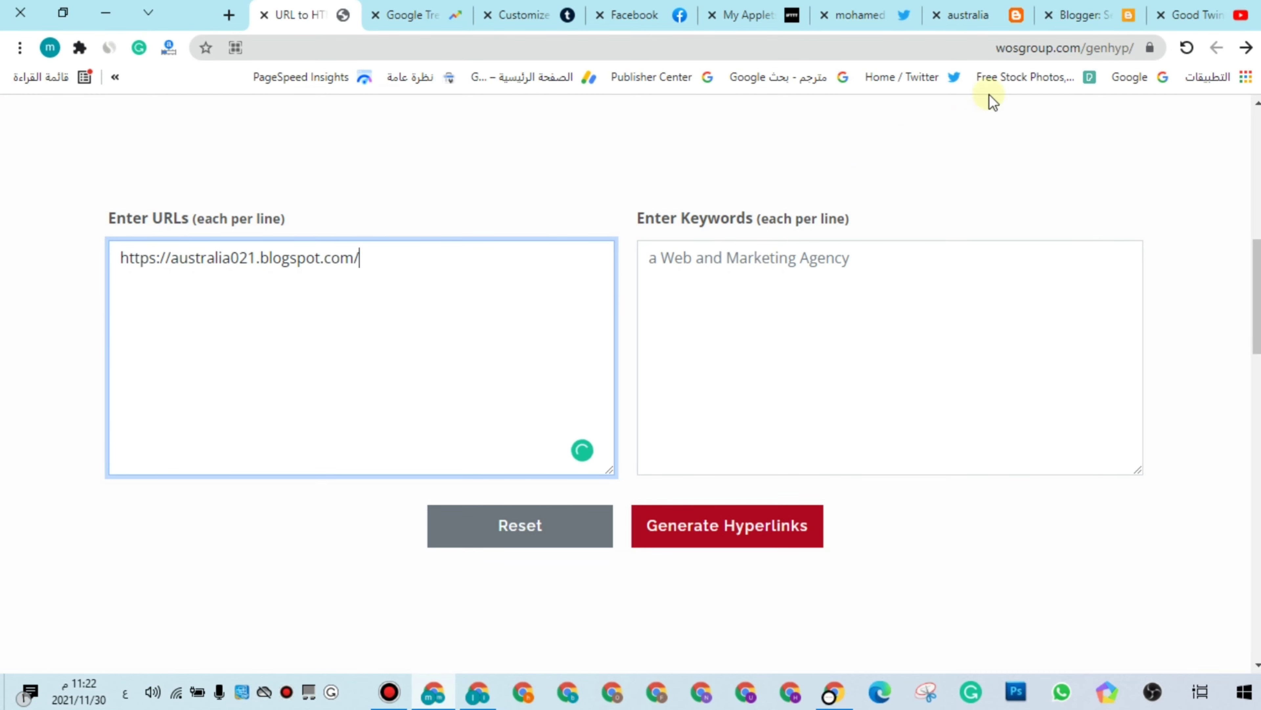
# - Copy the title "australia" from Blogger's settings and enter it as the keyword in the wosgroup.com hyperlink tool
pyautogui.click(1117, 20)
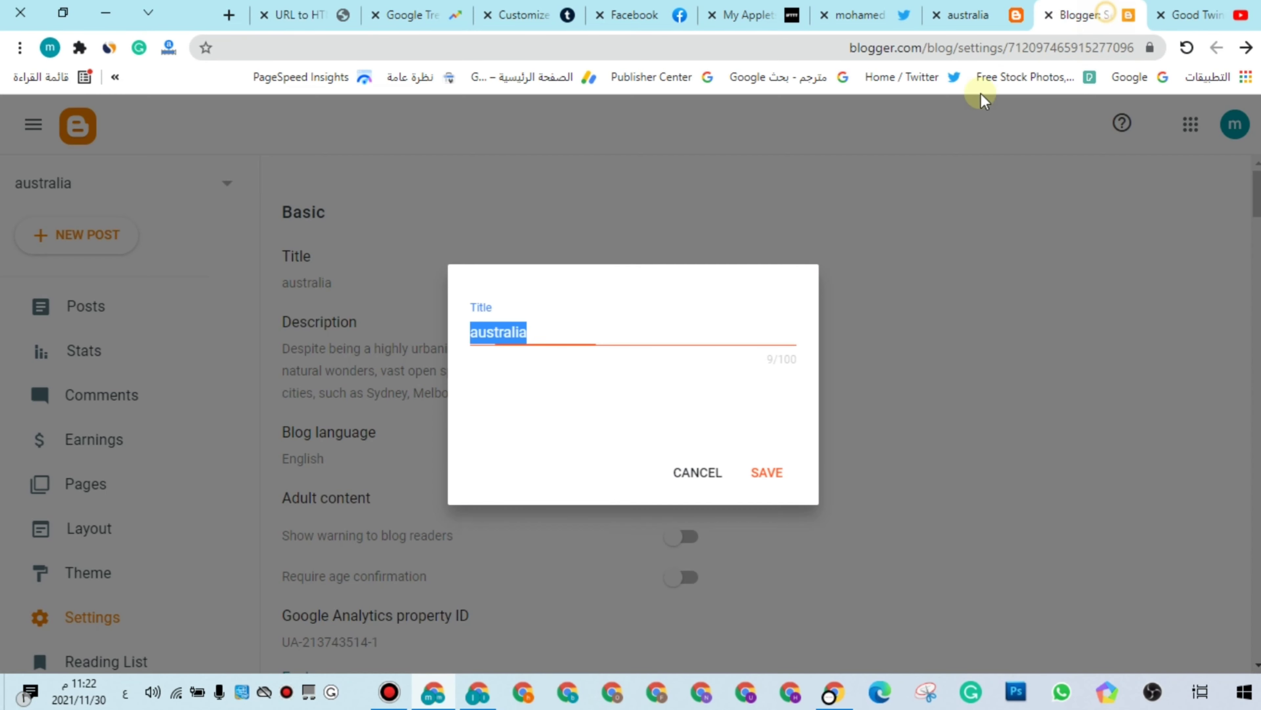
pyautogui.rightClick(491, 330)
pyautogui.click(445, 402)
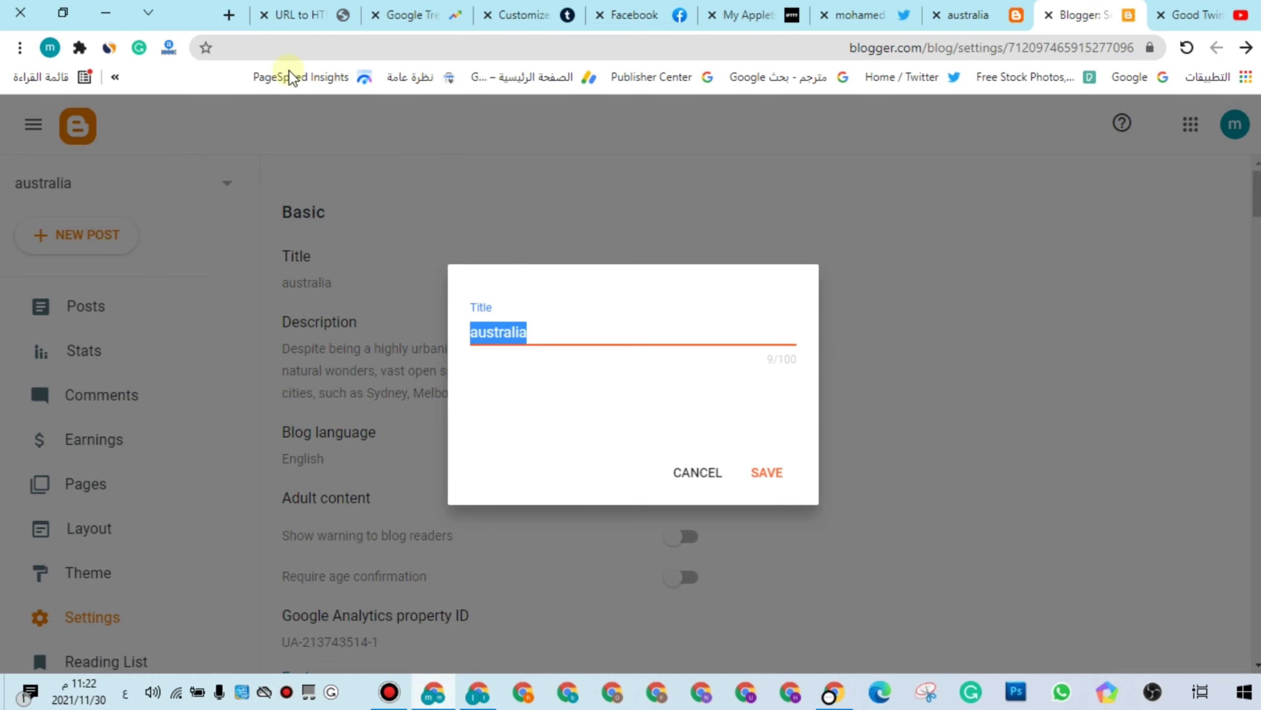
pyautogui.click(316, 23)
pyautogui.rightClick(730, 318)
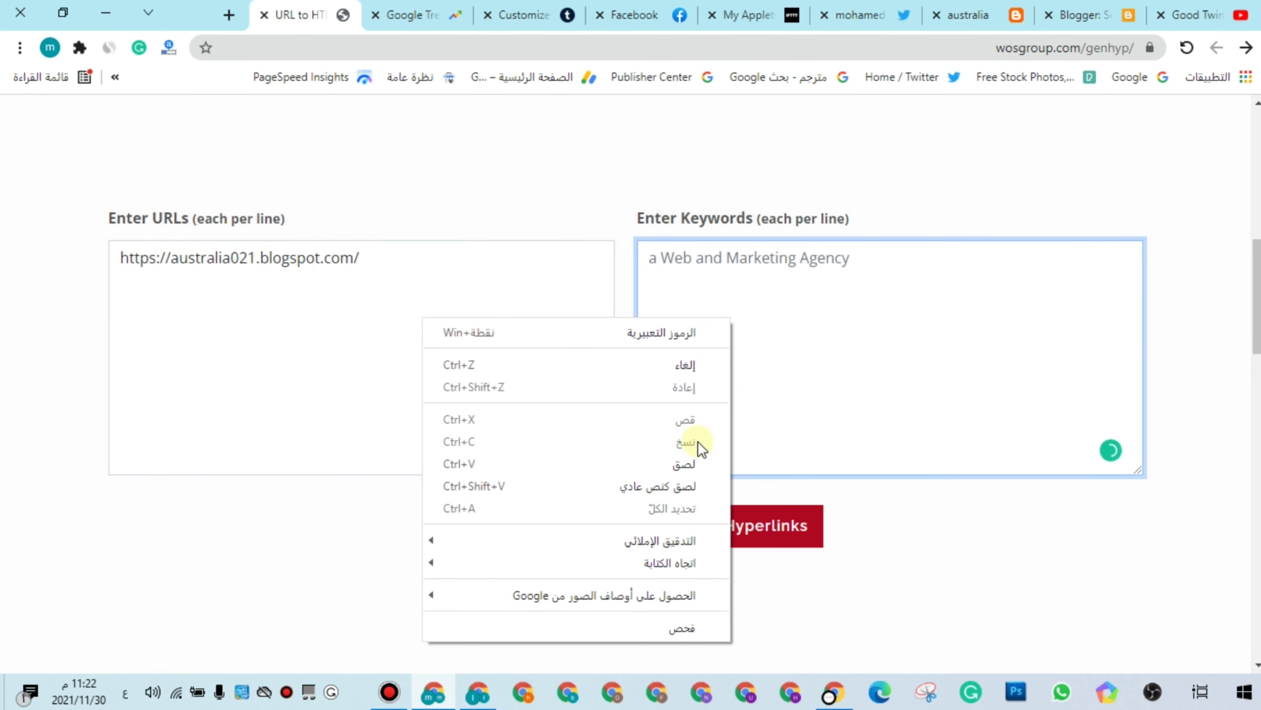
pyautogui.click(688, 463)
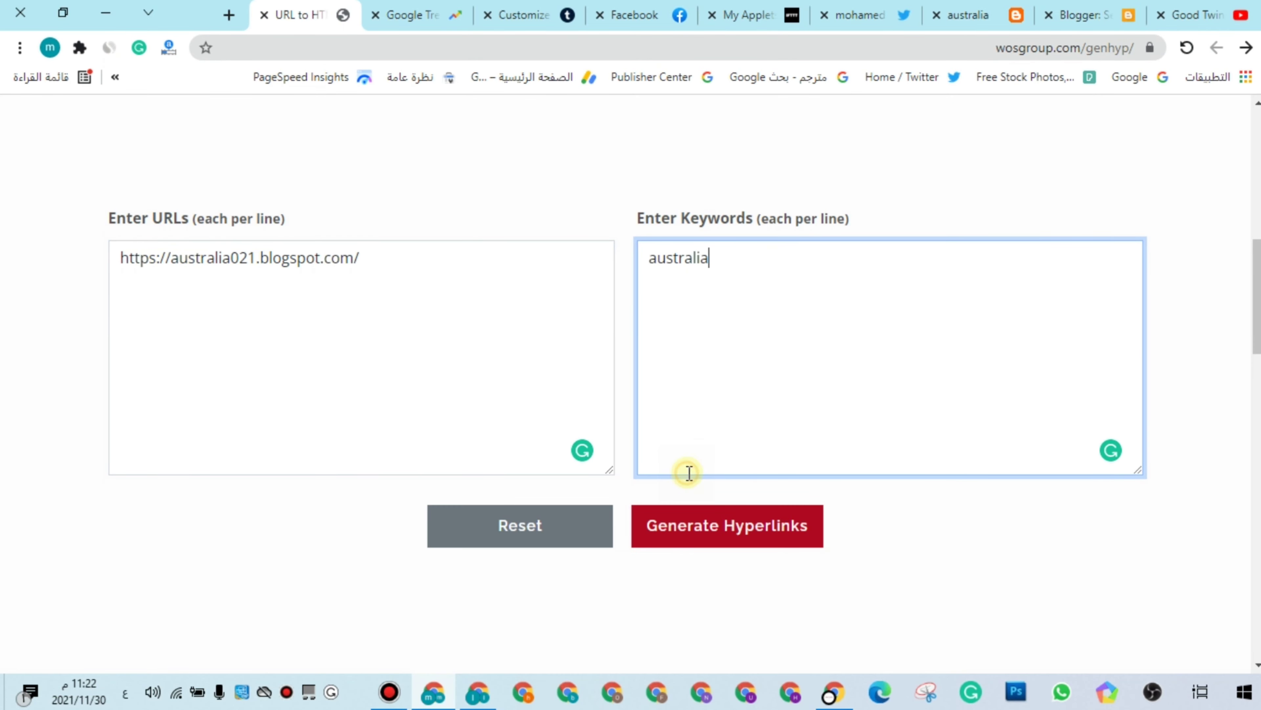
# - Generate the hyperlinks for the australia021.blogspot.com URL and "australia" keyword, and copy the HTML link from the format 1 results
pyautogui.doubleClick(708, 257)
pyautogui.click(231, 271)
pyautogui.hotkey('ctrl', 'a')
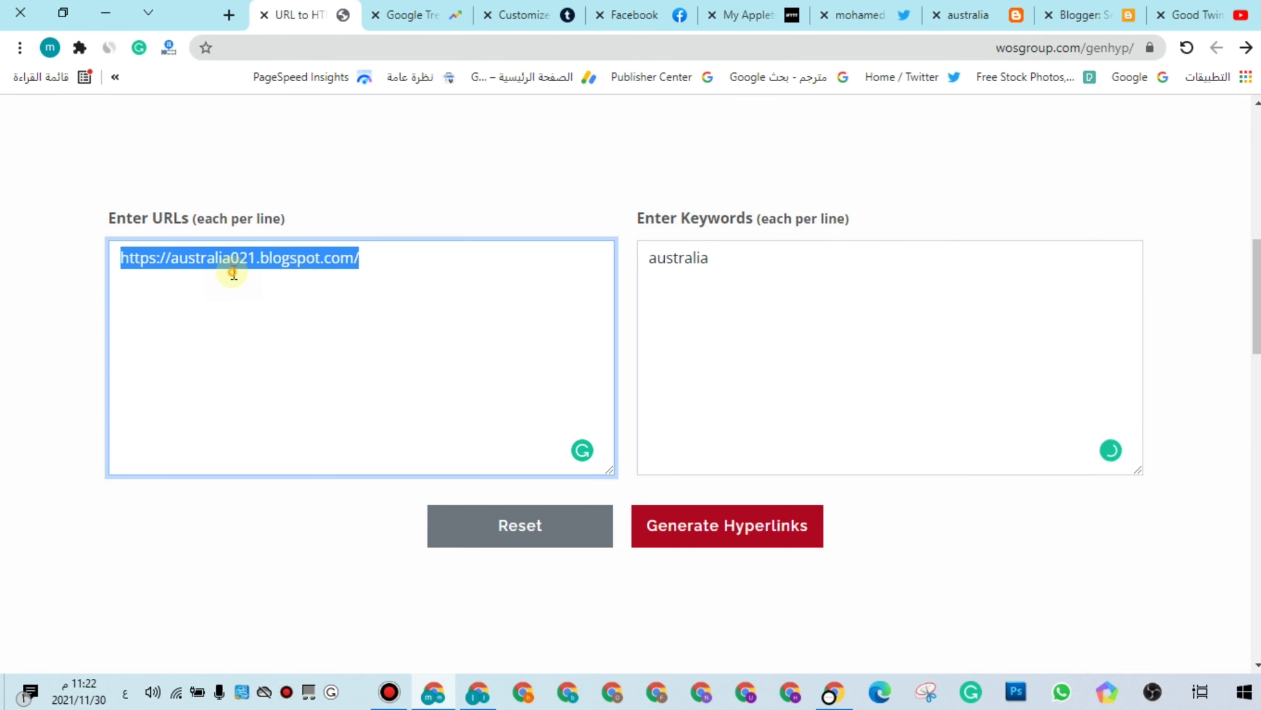
pyautogui.click(742, 529)
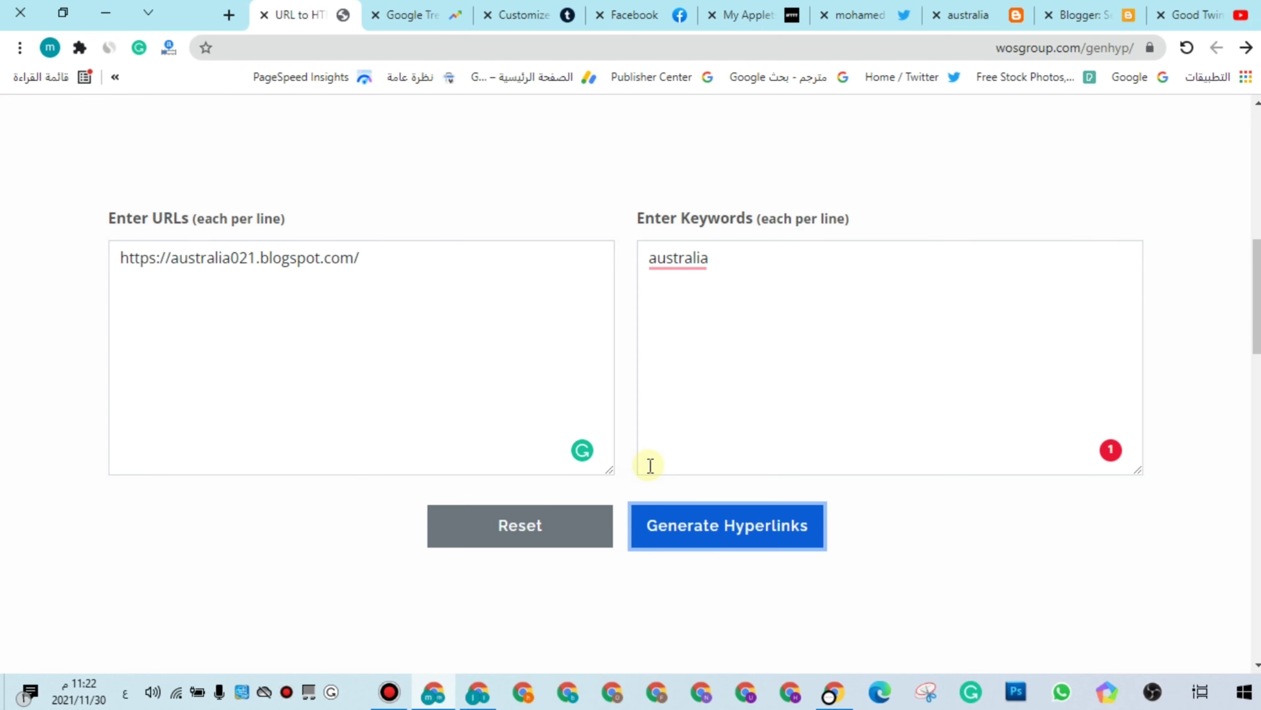
pyautogui.scroll(-10, 651, 465)
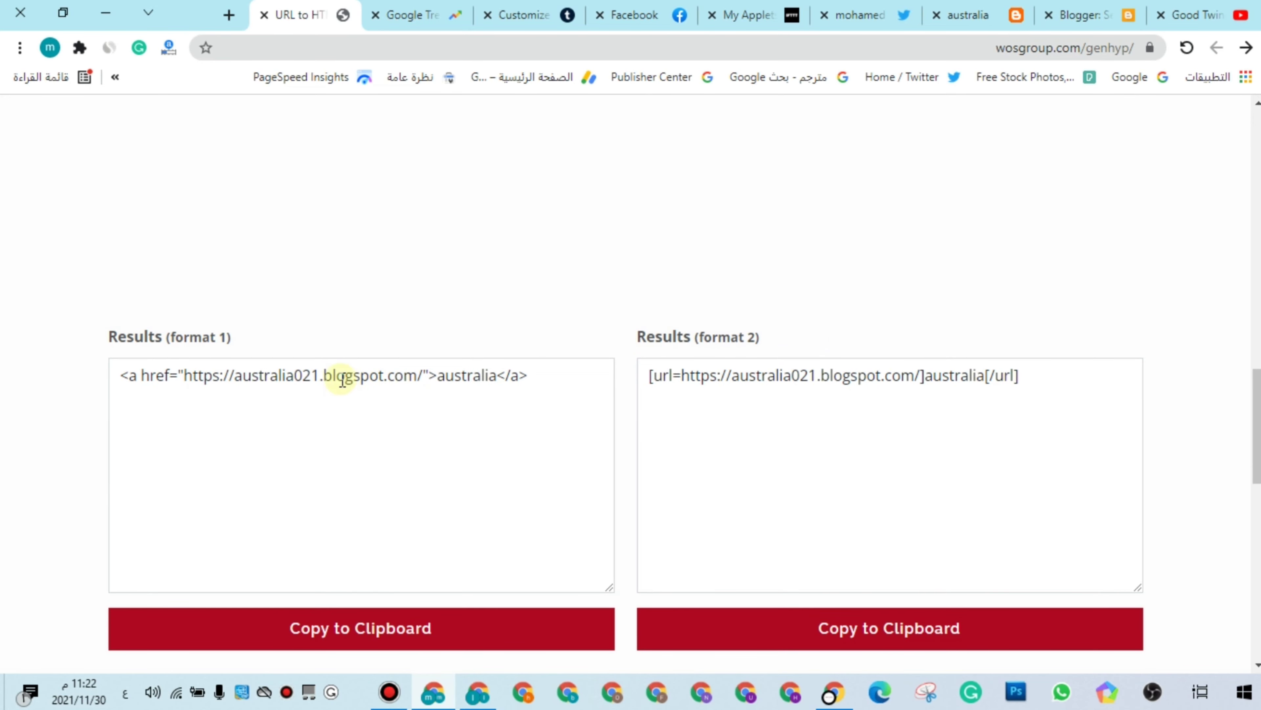
pyautogui.click(342, 380)
pyautogui.hotkey('ctrl', 'a')
pyautogui.rightClick(335, 378)
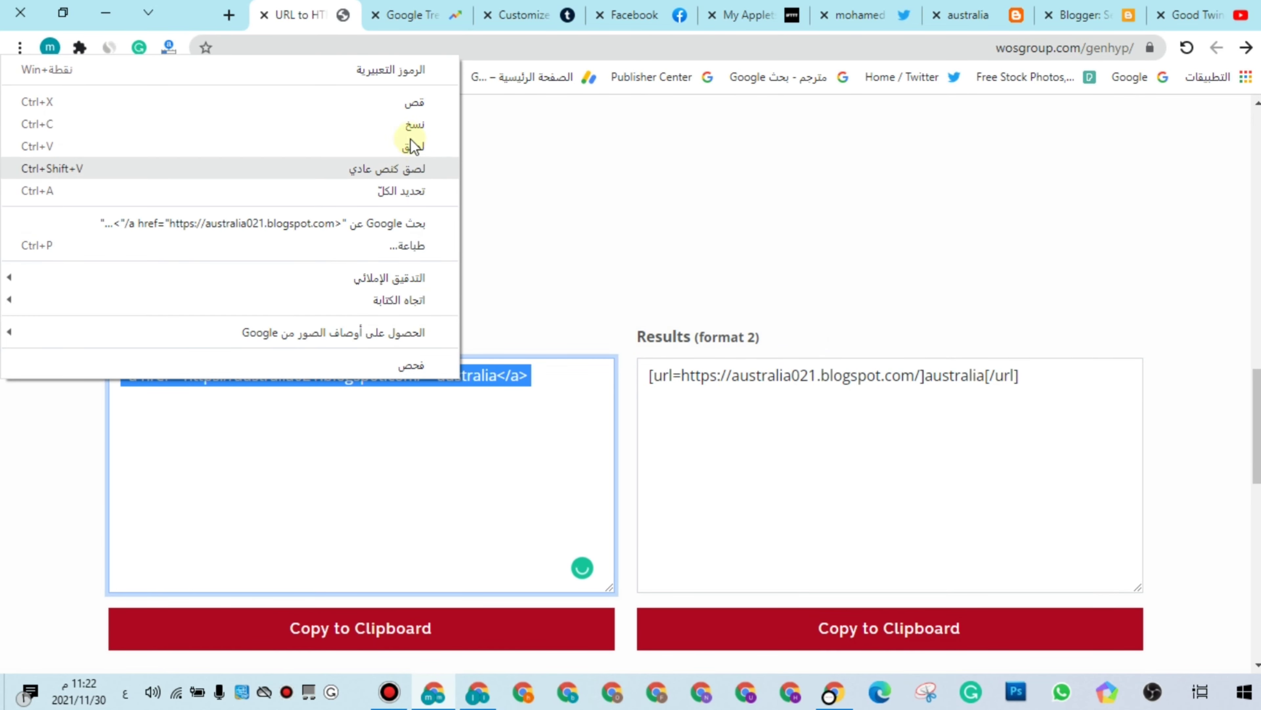
pyautogui.click(411, 126)
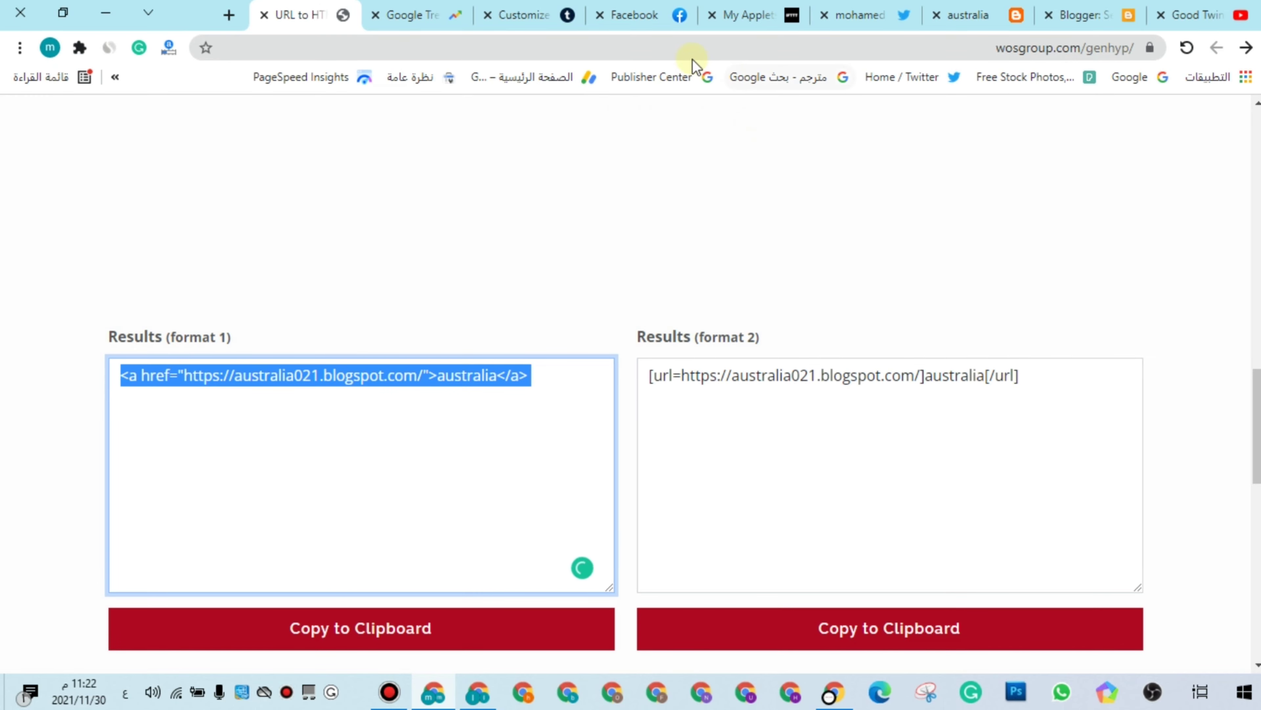
pyautogui.click(549, 15)
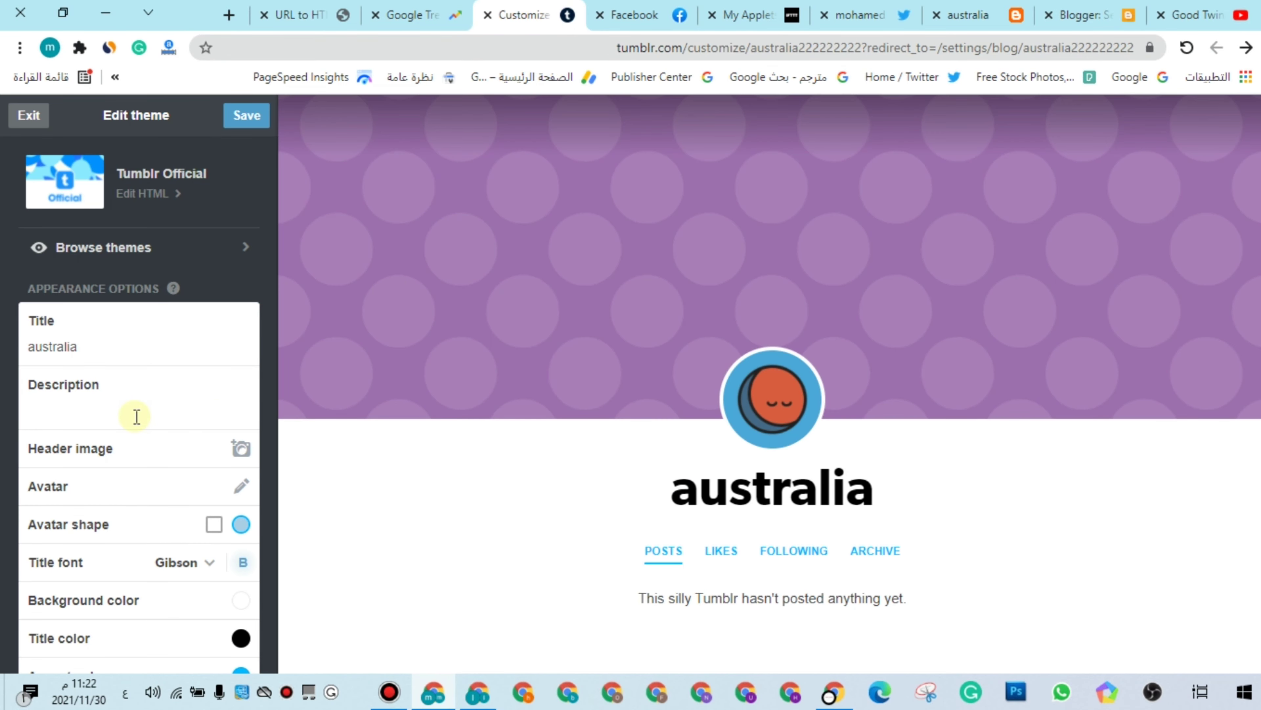
pyautogui.click(71, 412)
pyautogui.rightClick(63, 410)
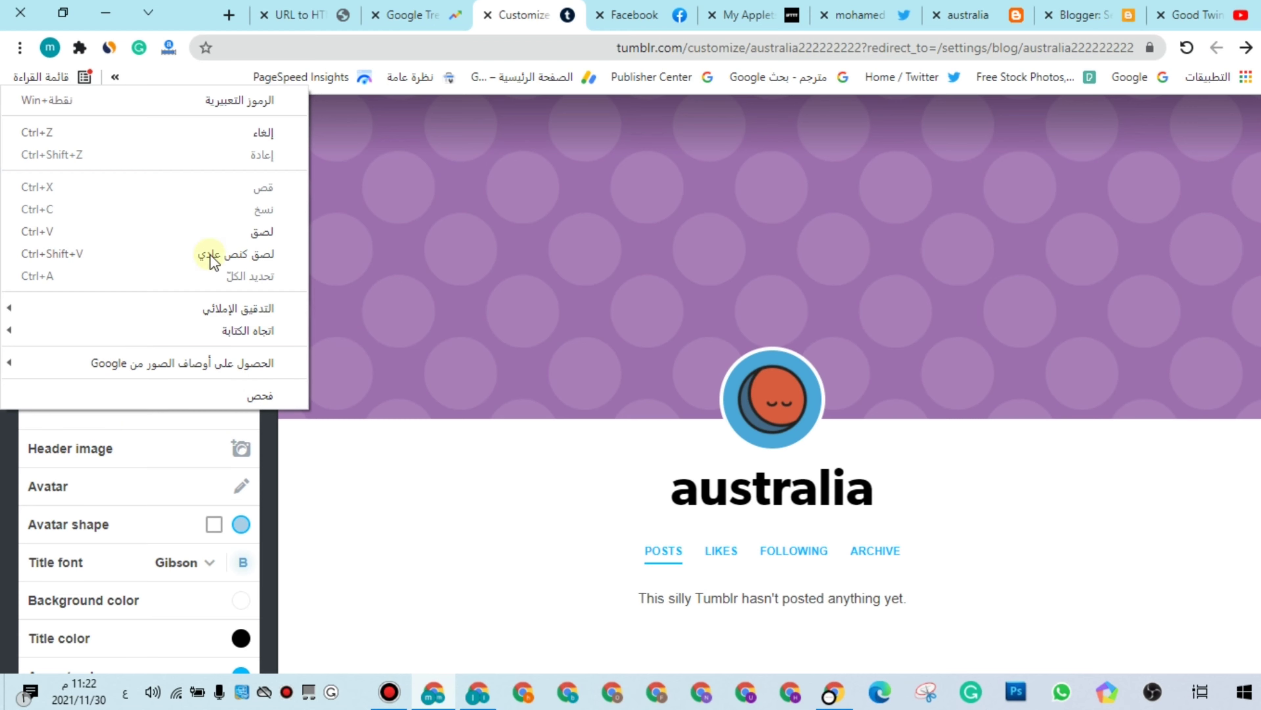
pyautogui.click(240, 229)
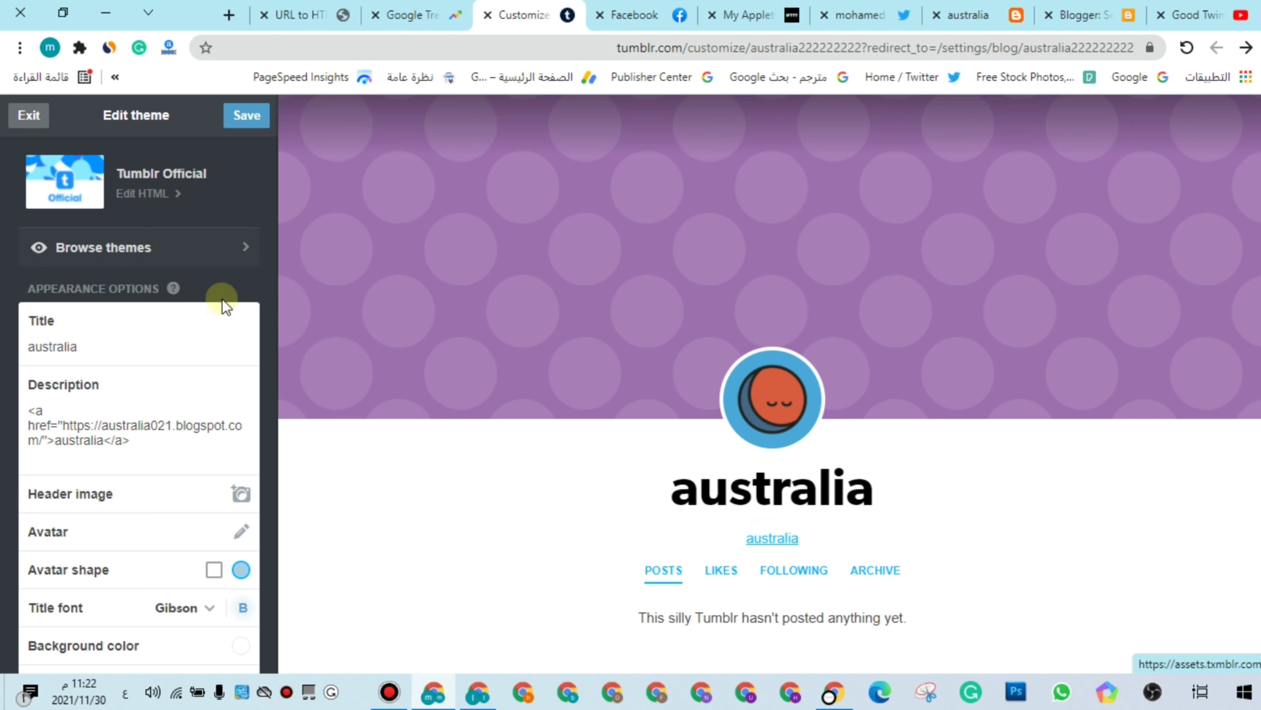
# - Switch to Blogger, dismiss the title editor without saving, and copy the Google Analytics property ID from the australia blog's settings
pyautogui.scroll(-6, 151, 461)
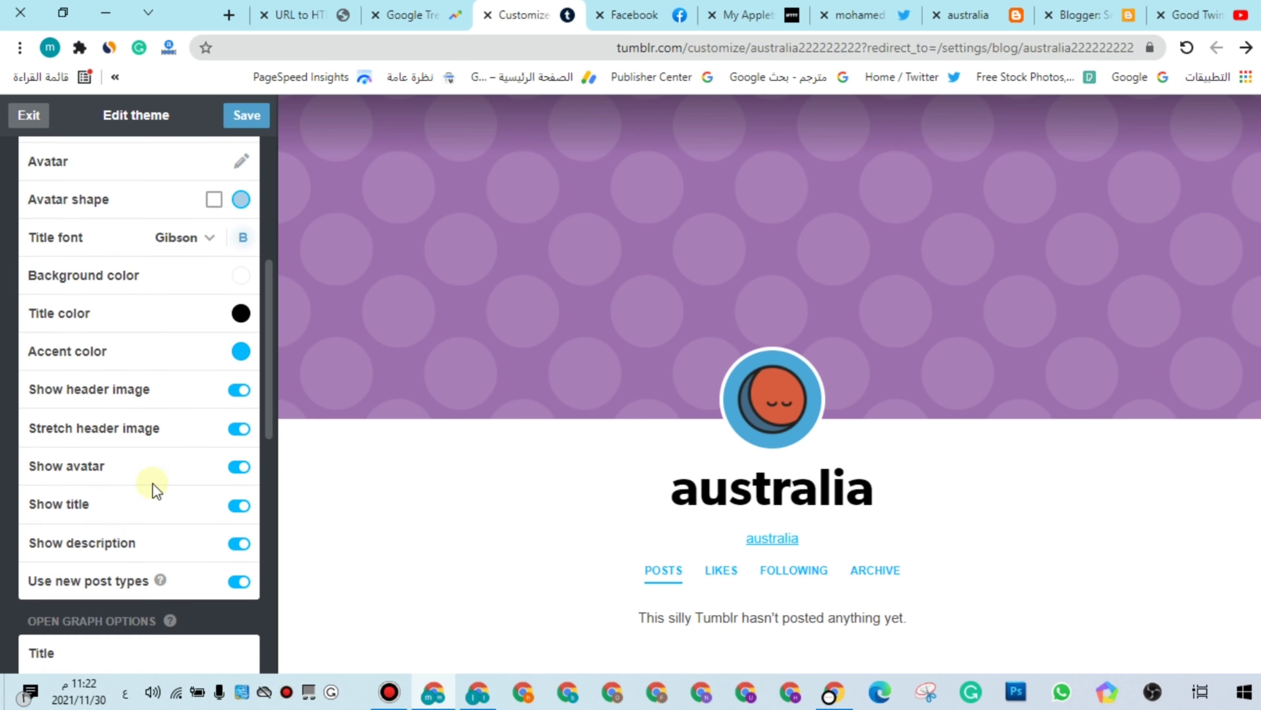
pyautogui.scroll(-1, 153, 483)
pyautogui.scroll(-1, 140, 451)
pyautogui.scroll(1, 140, 451)
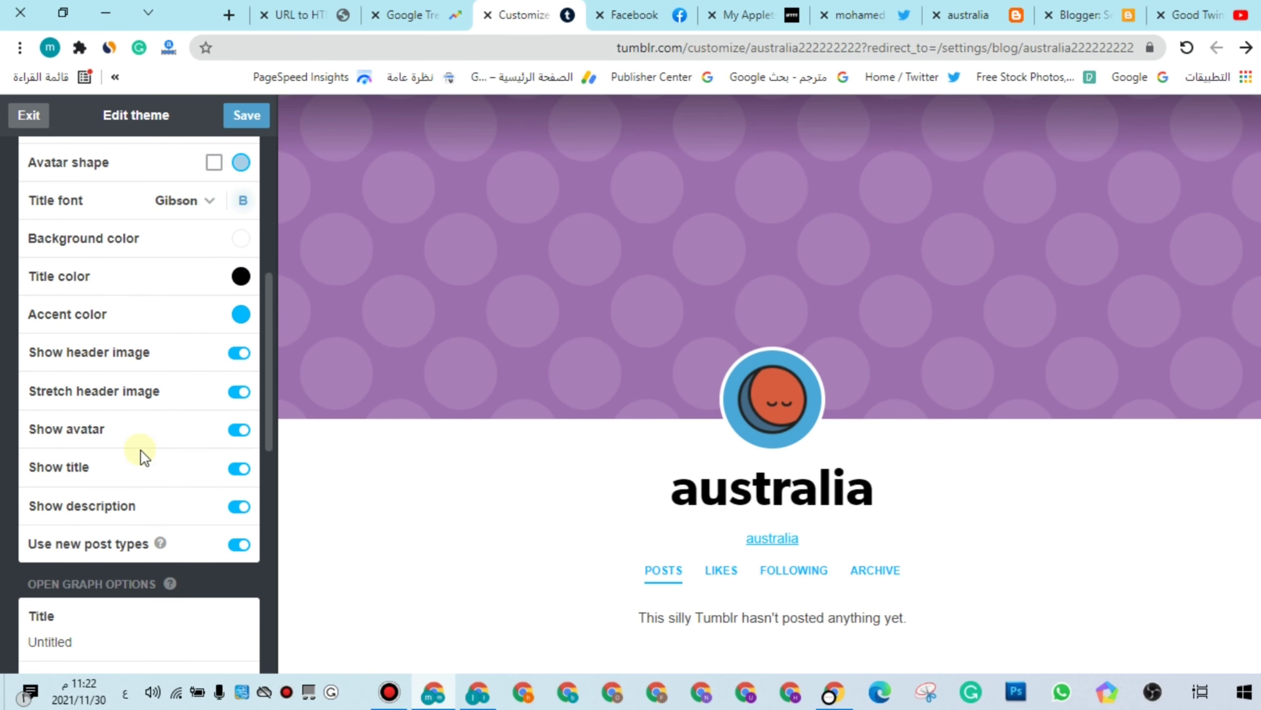
pyautogui.click(1093, 20)
pyautogui.click(701, 472)
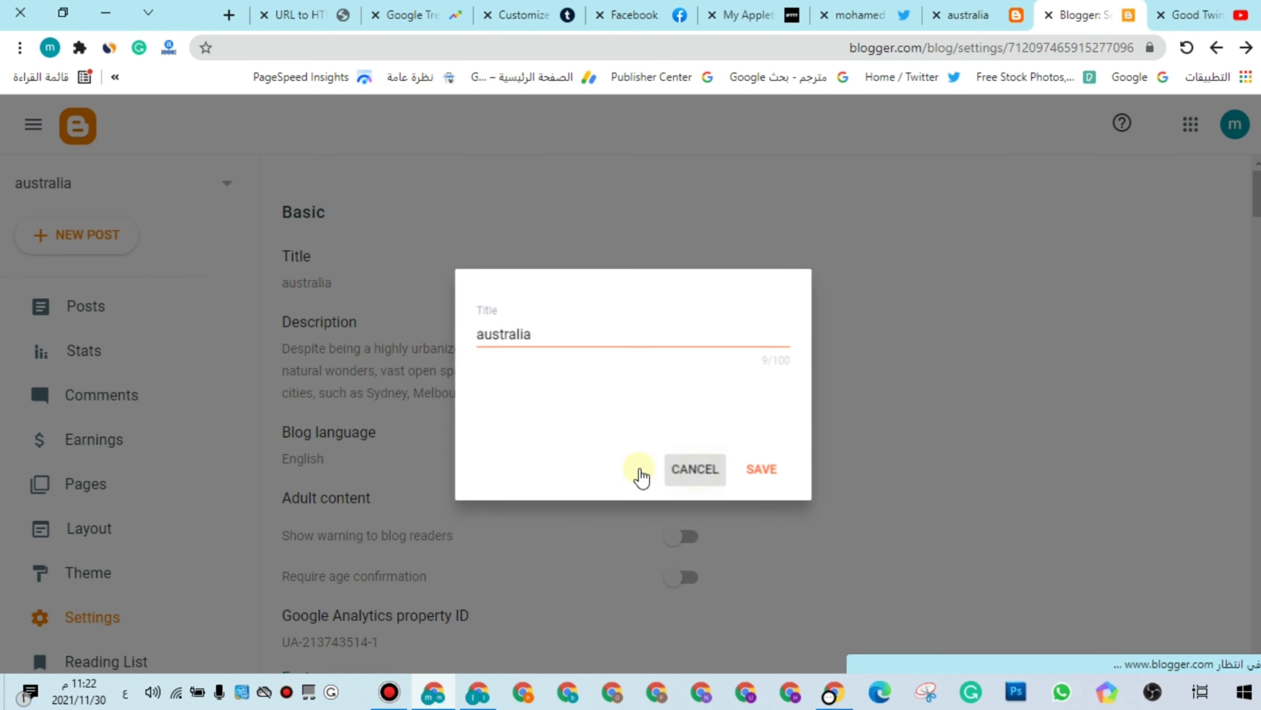
pyautogui.scroll(-7, 517, 343)
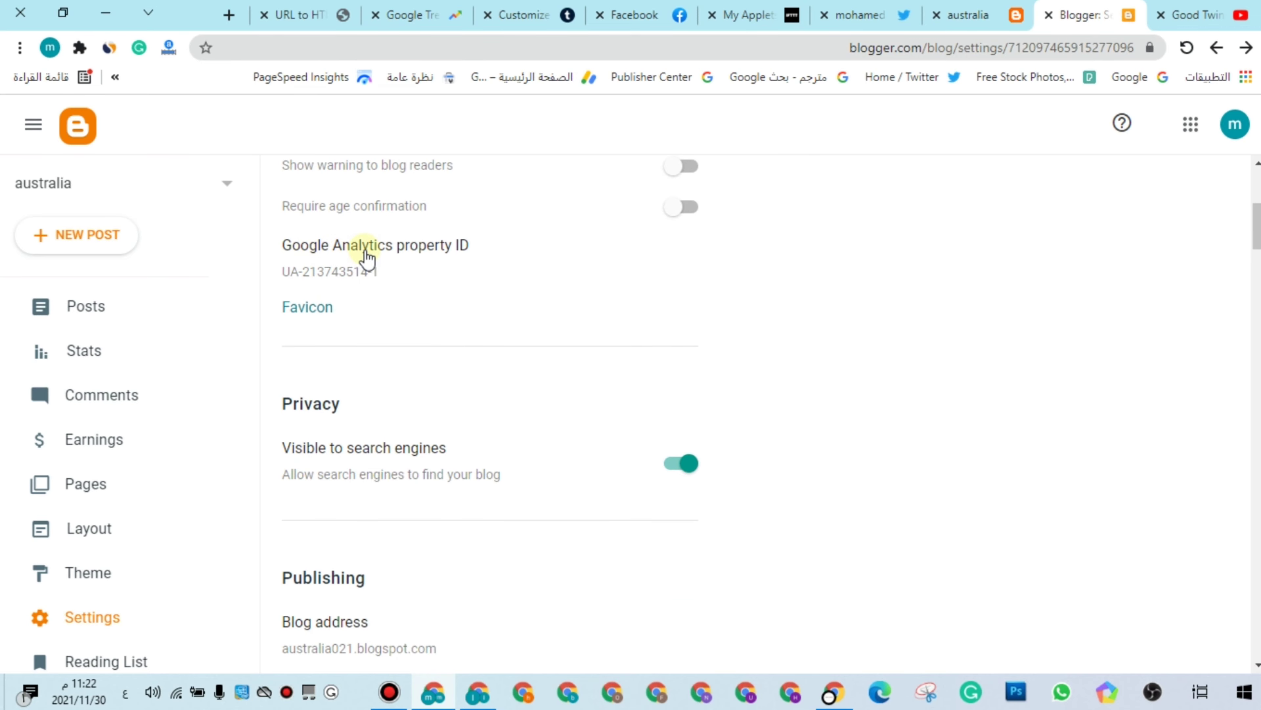
pyautogui.click(375, 270)
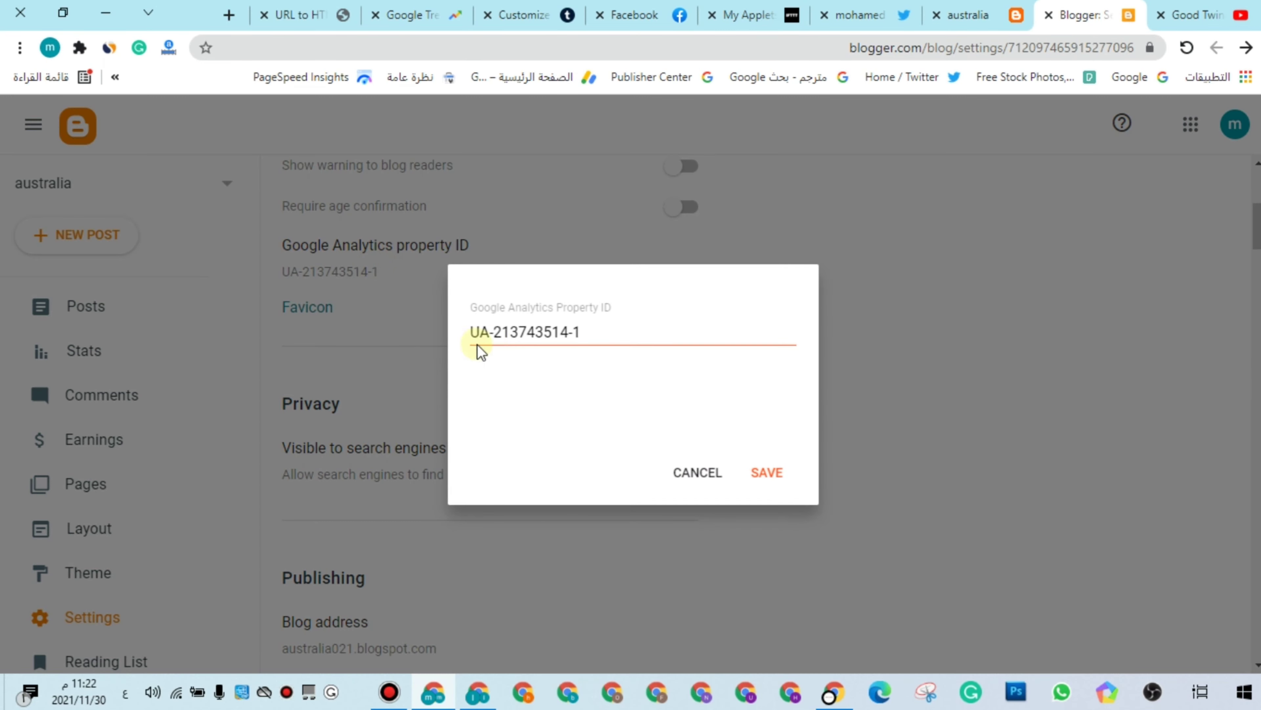
pyautogui.tripleClick(495, 343)
pyautogui.rightClick(505, 334)
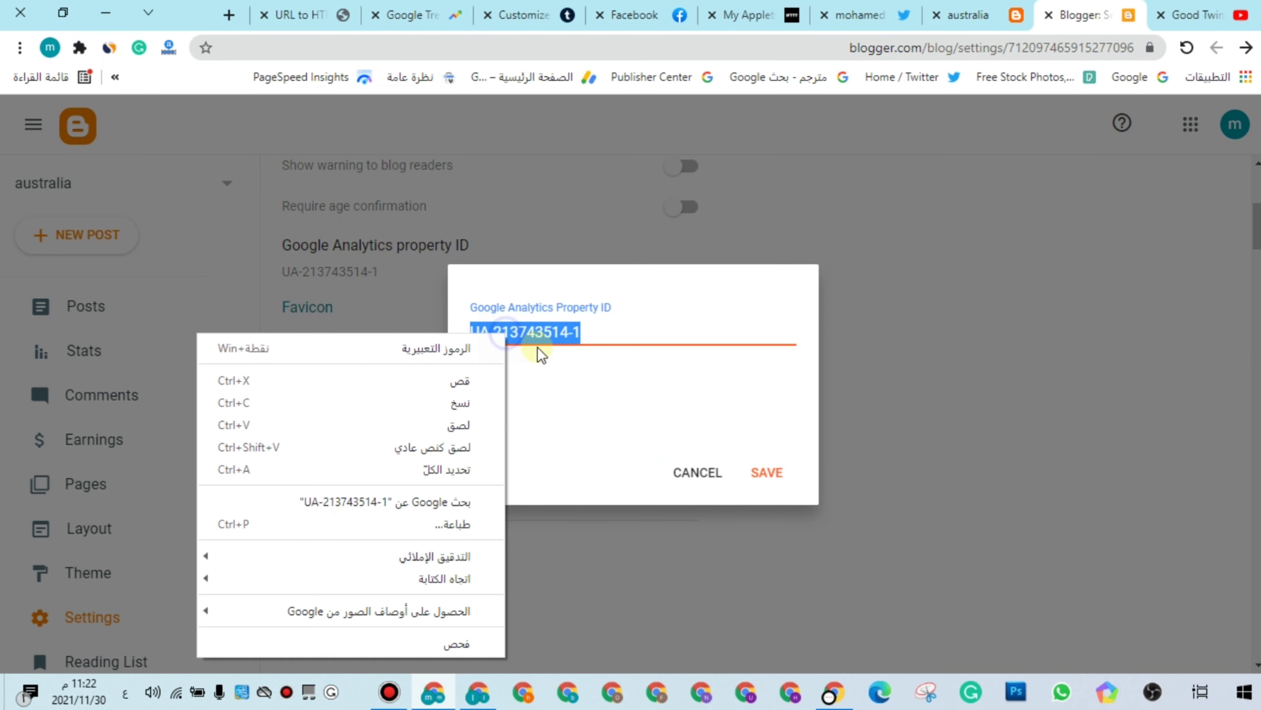
pyautogui.click(467, 403)
pyautogui.click(683, 463)
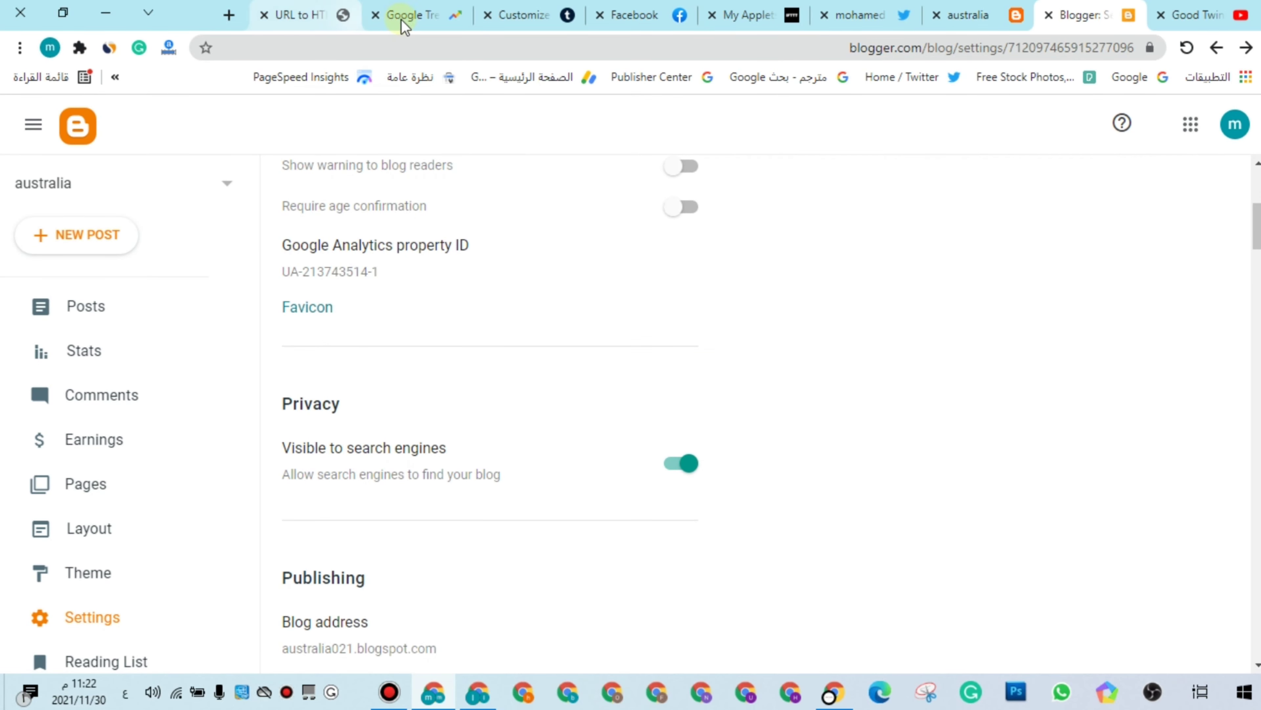
# - Switch to the Tumblr theme editor and enter the copied property ID as the Google analytics ID in the theme options
pyautogui.click(519, 15)
pyautogui.scroll(-5, 122, 490)
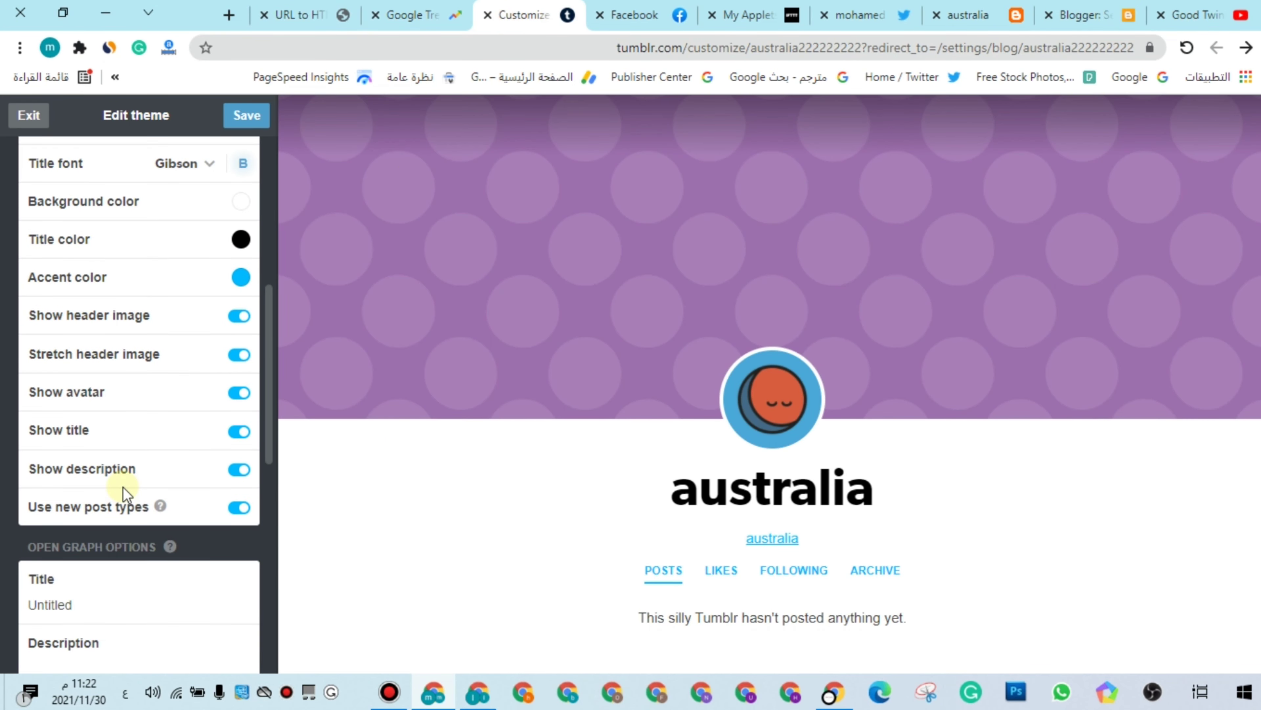
pyautogui.scroll(-8, 124, 491)
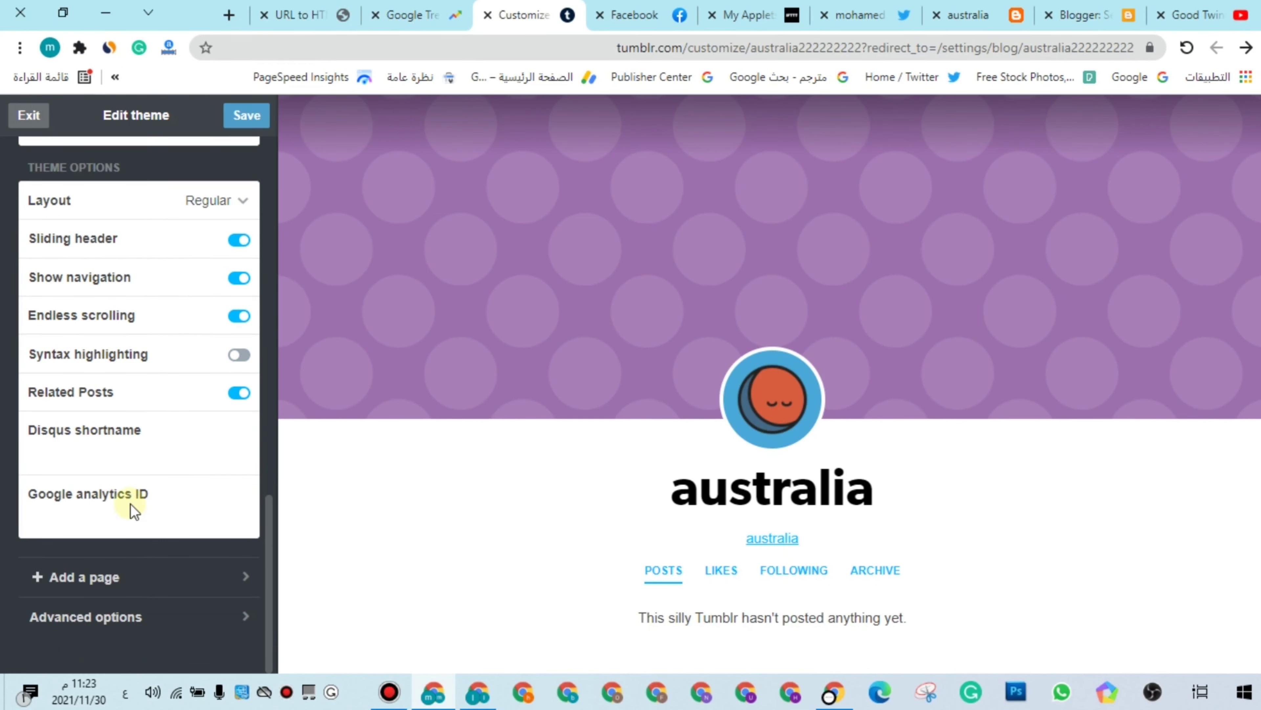
pyautogui.rightClick(58, 519)
pyautogui.click(266, 344)
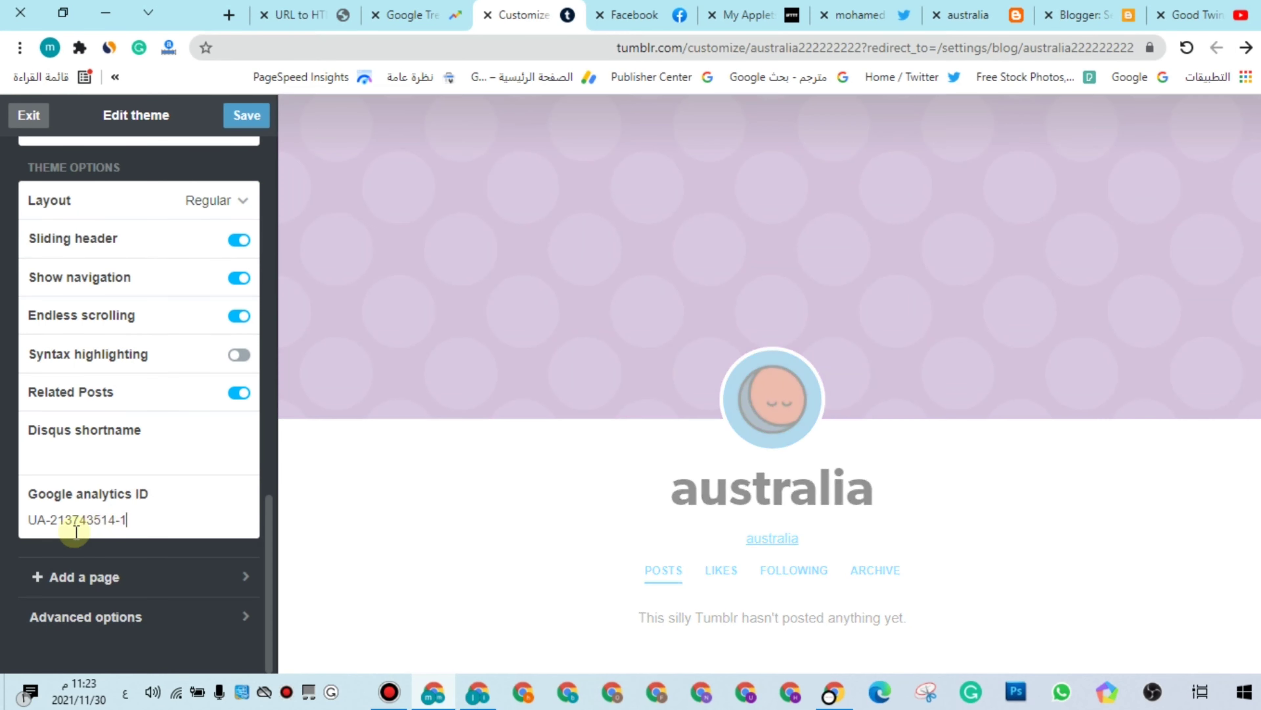
# - Save the customized Tumblr theme and exit the theme editor to the blog settings
pyautogui.scroll(20, 143, 466)
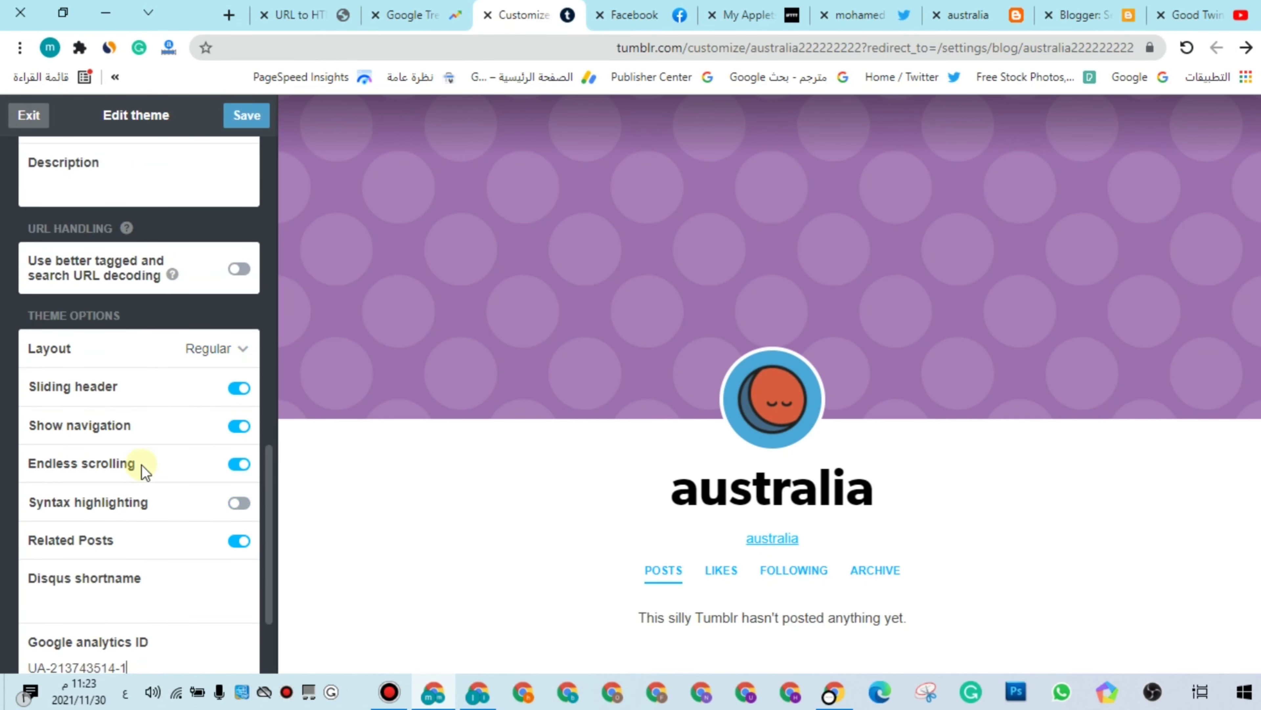
pyautogui.scroll(3, 150, 387)
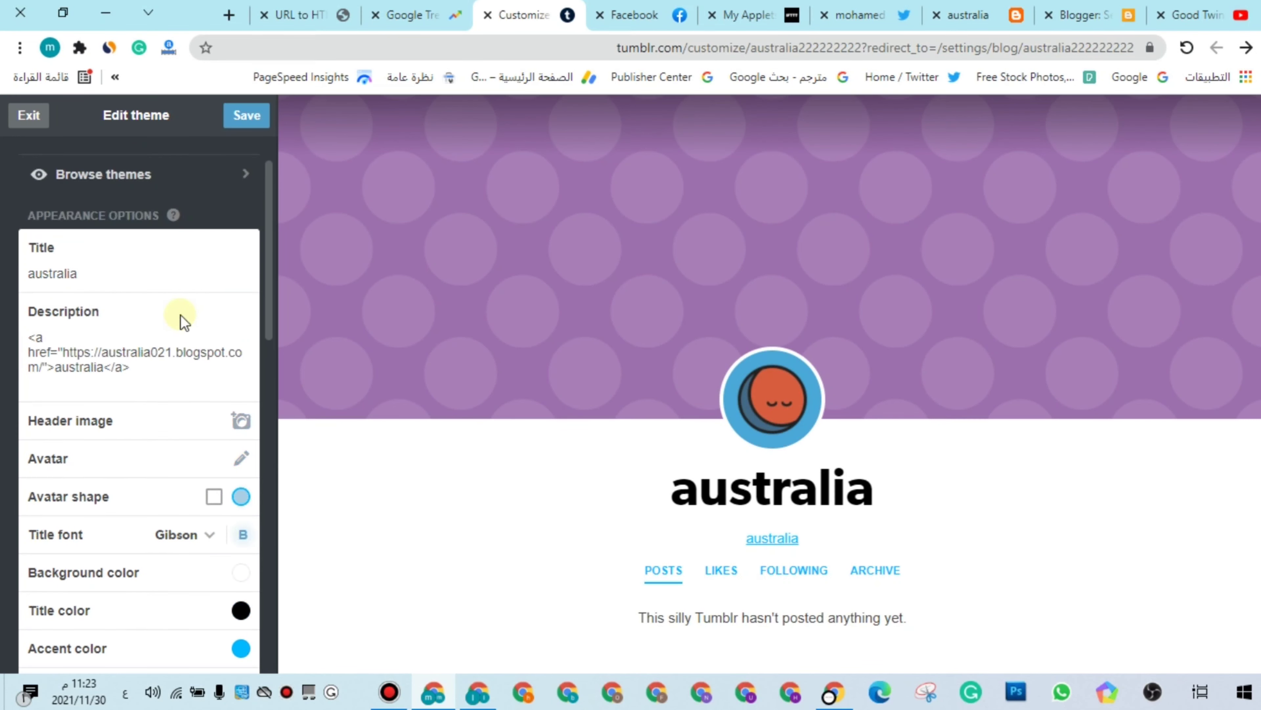
pyautogui.click(247, 116)
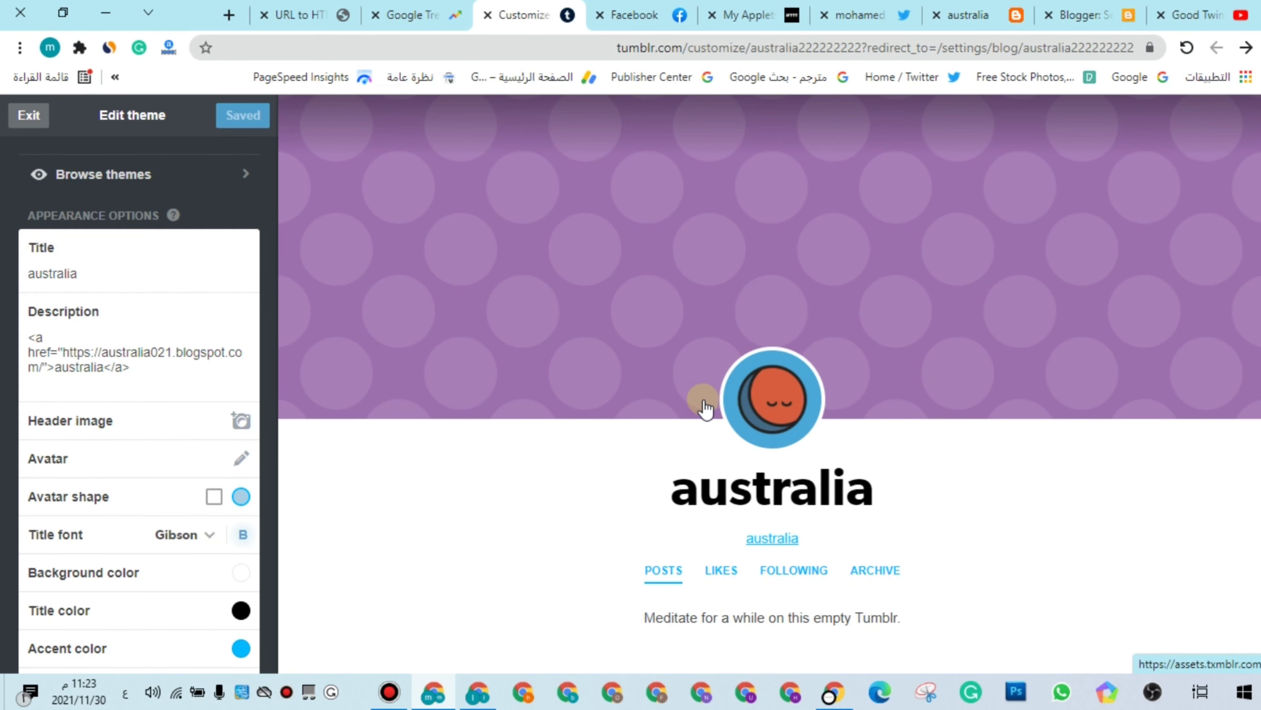
pyautogui.click(29, 115)
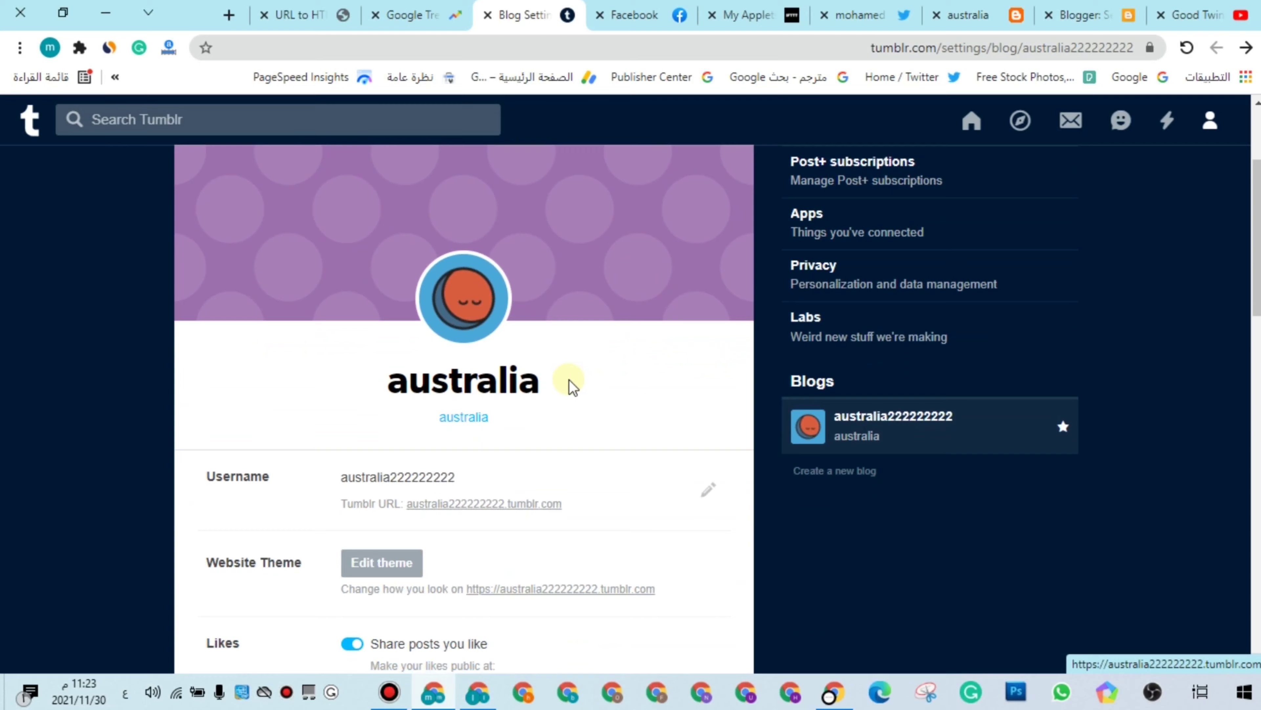
# - Test the australia link beneath the Tumblr blog title, and review the blog's URL, theme, likes and following settings
pyautogui.click(464, 419)
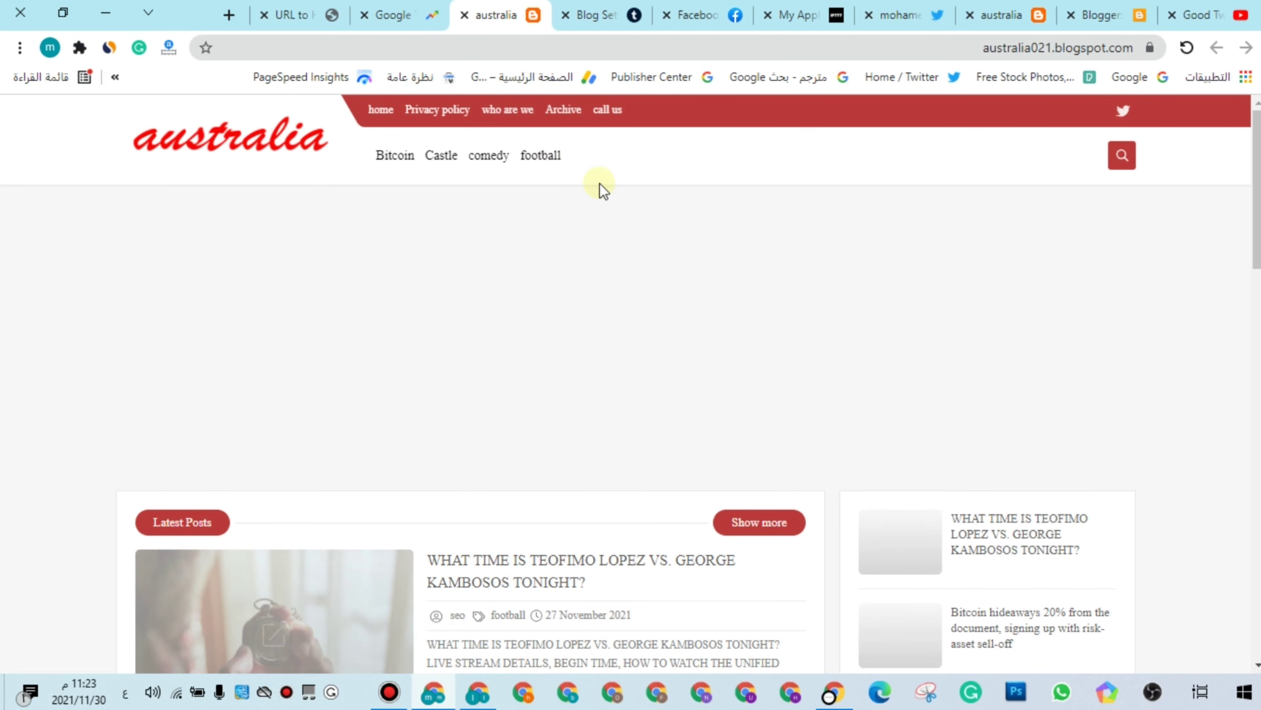
pyautogui.click(464, 15)
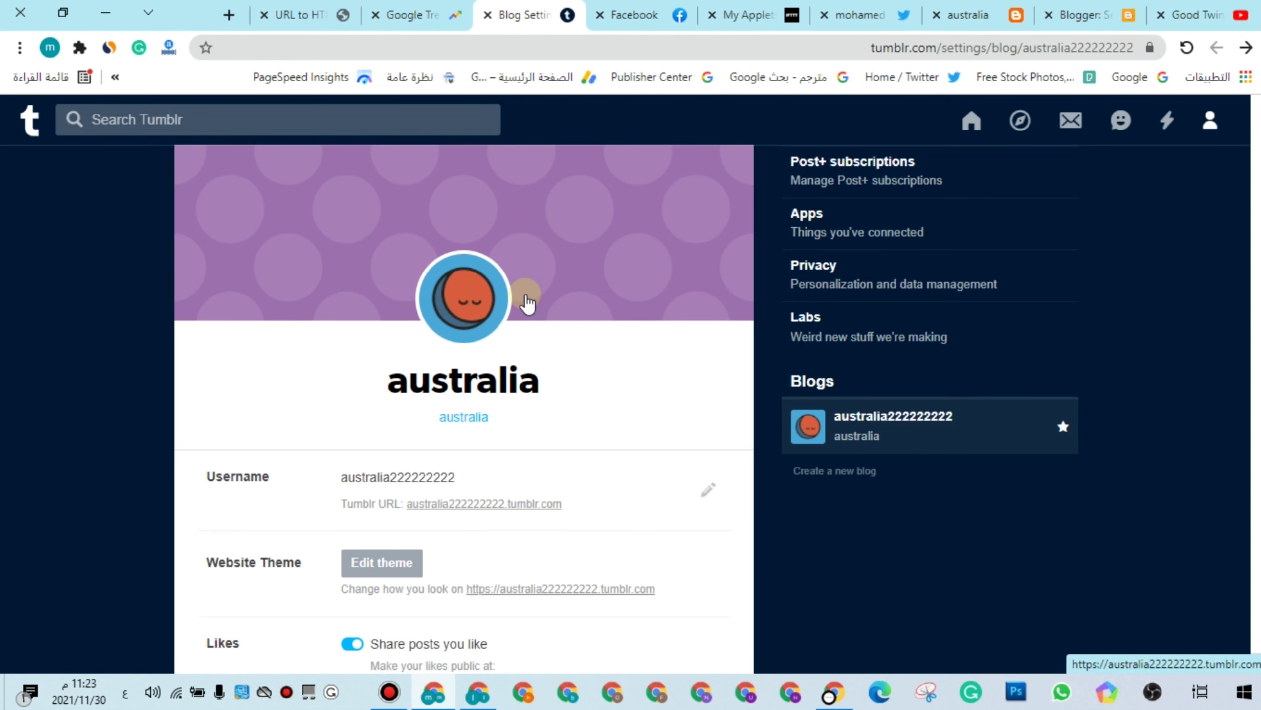
pyautogui.scroll(-5, 530, 308)
pyautogui.scroll(4, 529, 324)
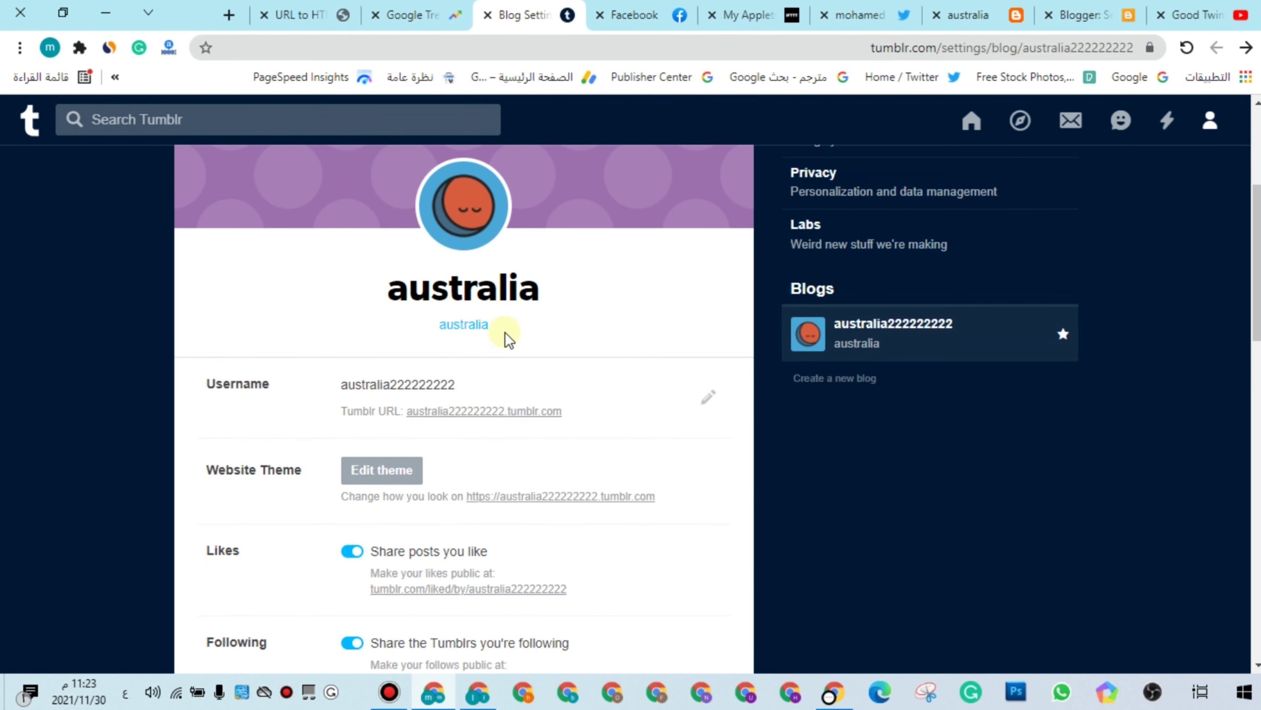
pyautogui.moveTo(435, 343); pyautogui.dragTo(492, 347)
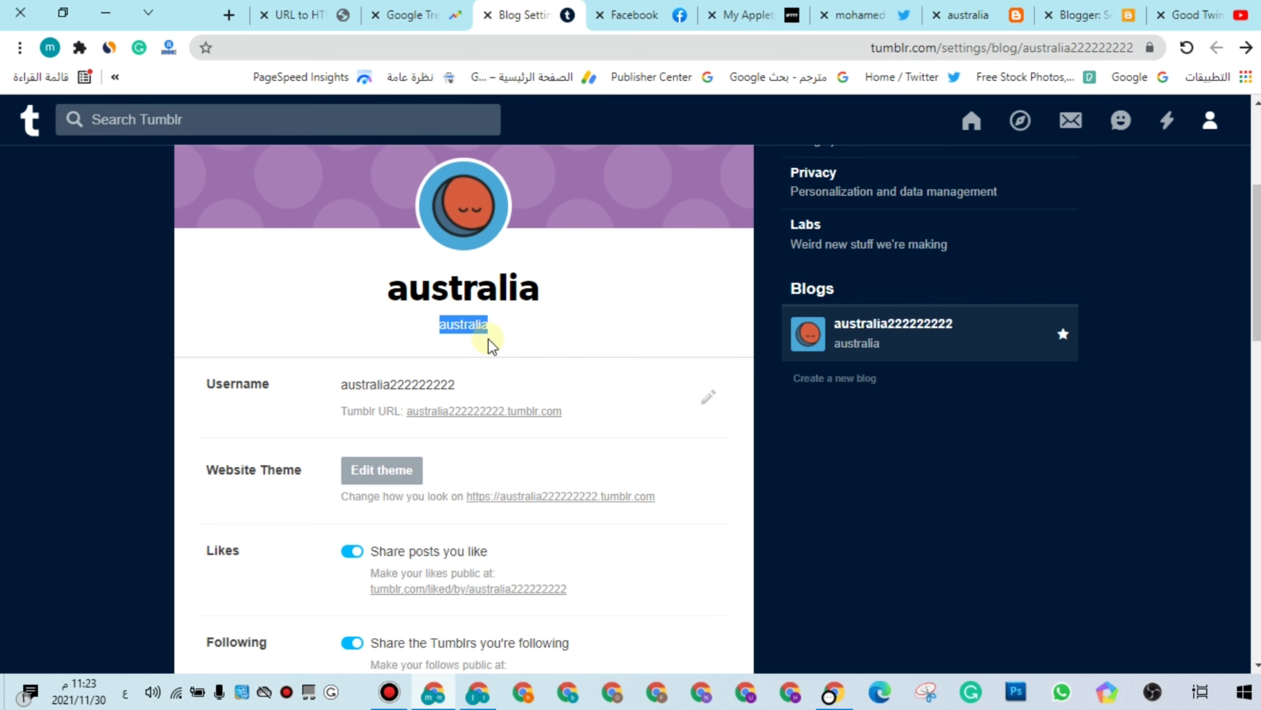
pyautogui.scroll(-2, 591, 322)
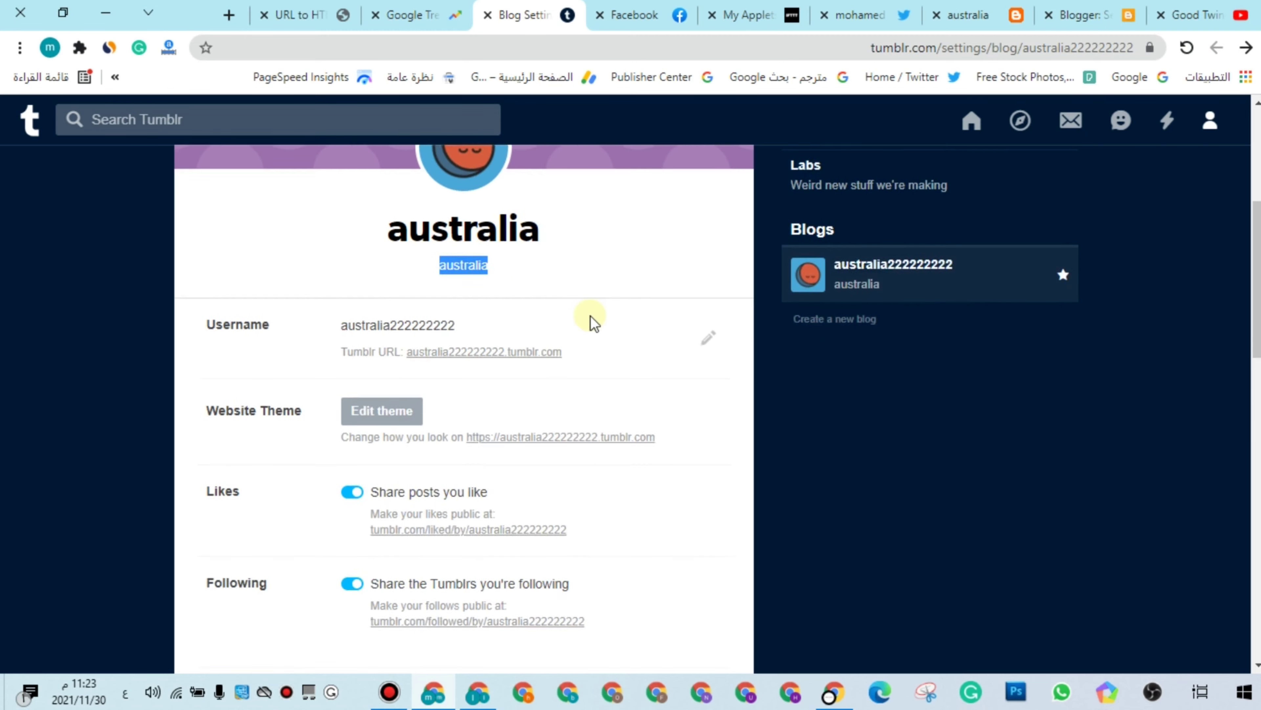
pyautogui.scroll(-2, 586, 308)
pyautogui.scroll(3, 546, 333)
pyautogui.scroll(-2, 447, 358)
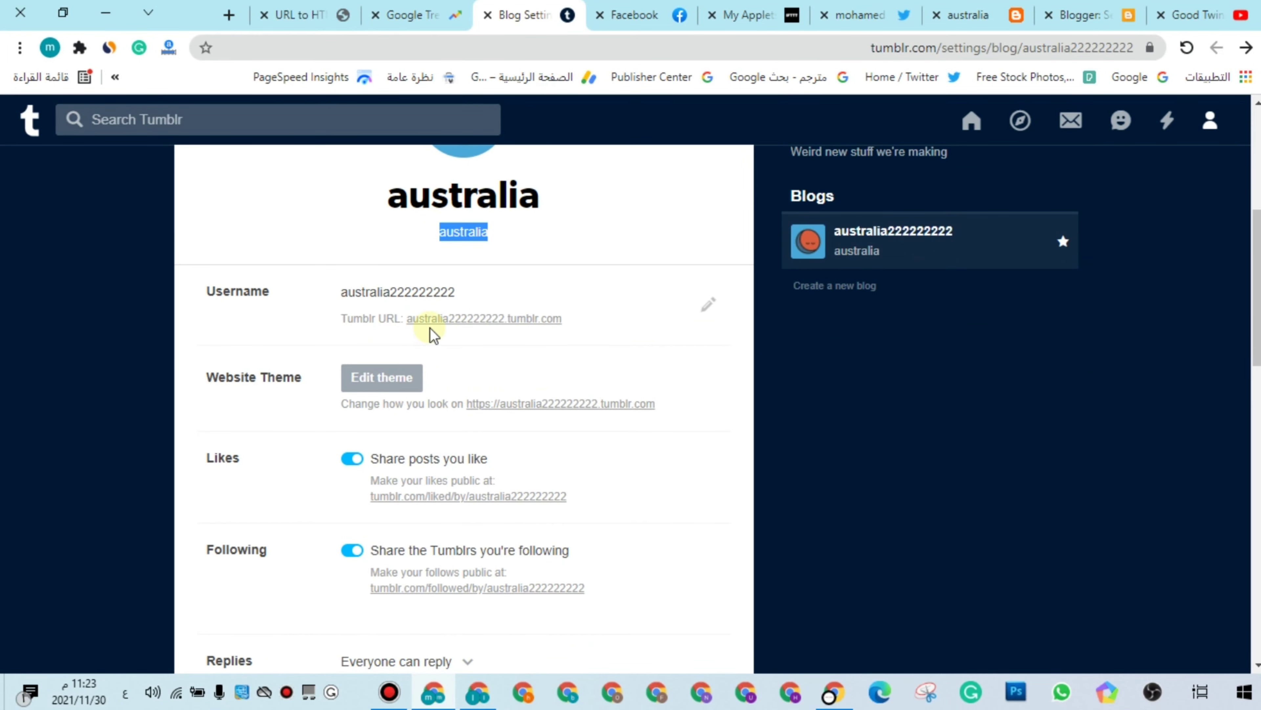
pyautogui.scroll(-4, 433, 334)
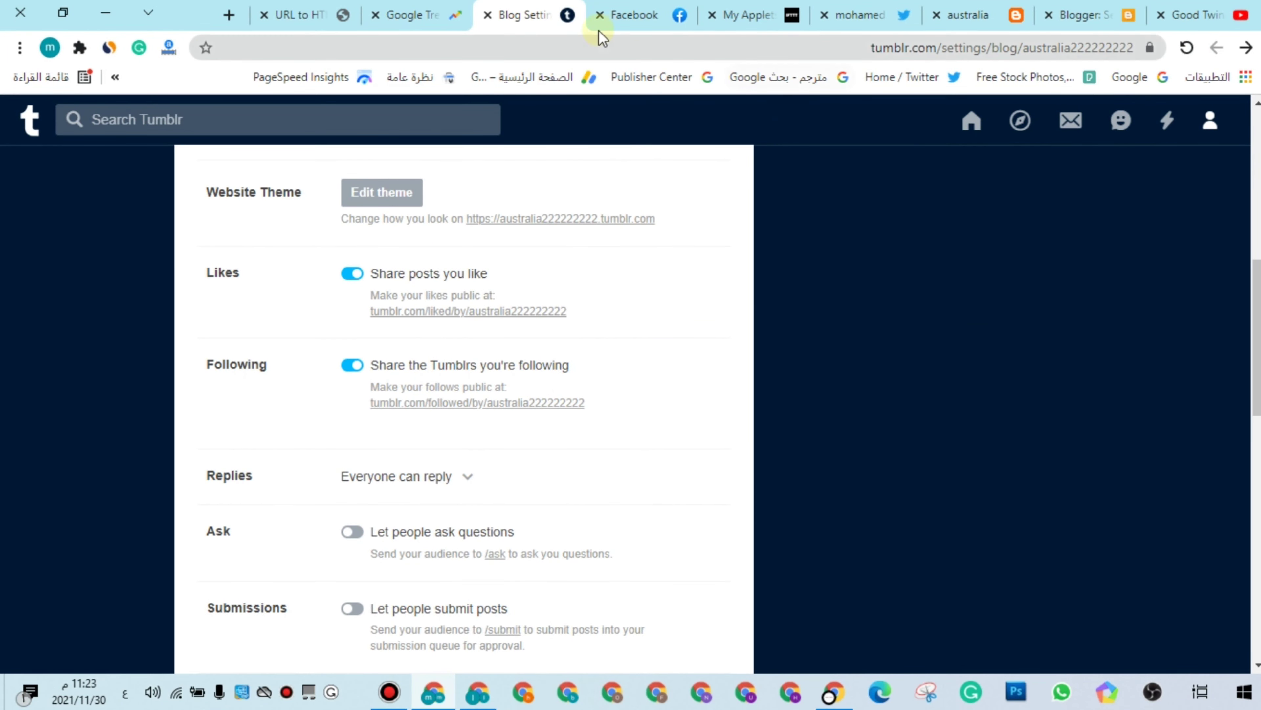
pyautogui.click(418, 15)
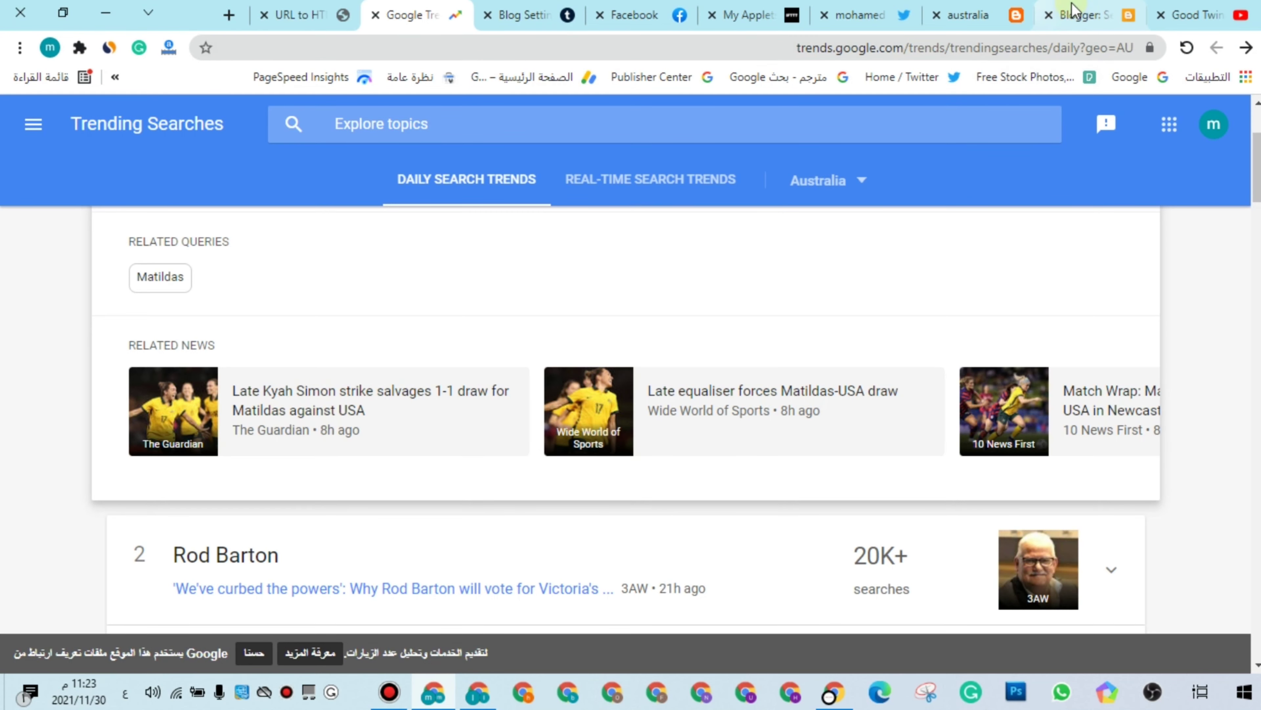
pyautogui.click(1074, 11)
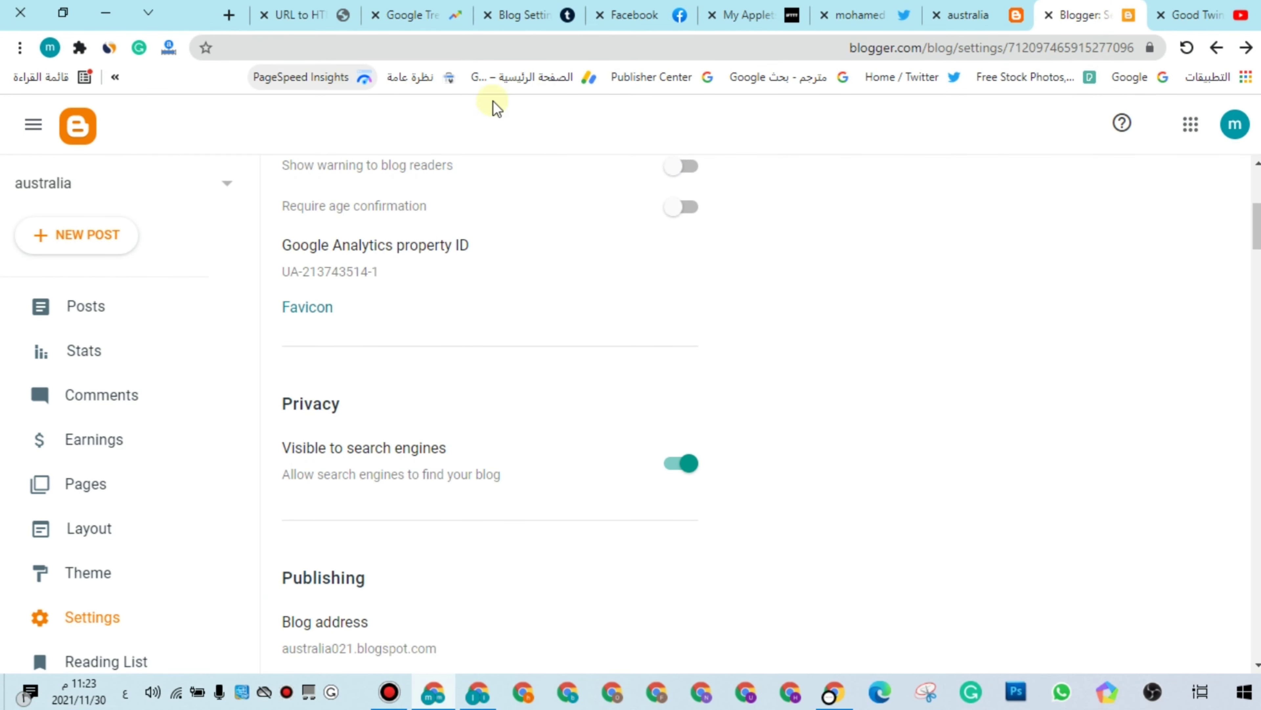
pyautogui.click(532, 16)
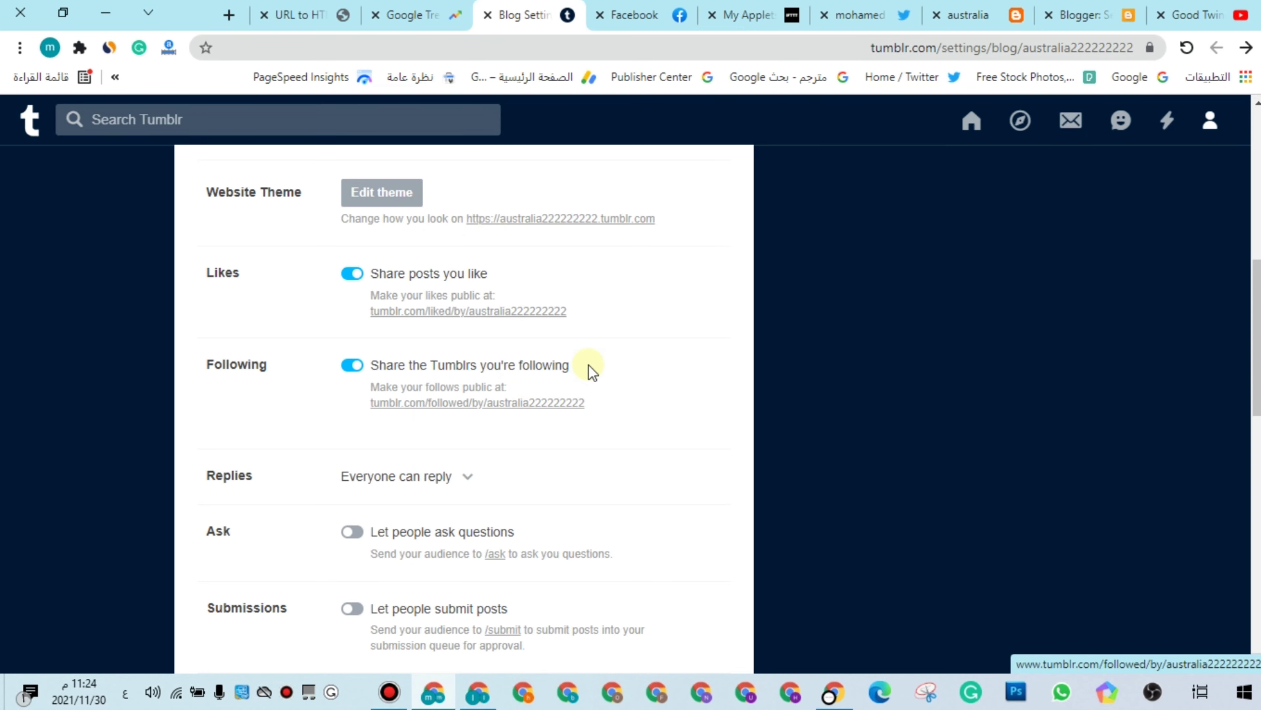
pyautogui.scroll(9, 591, 370)
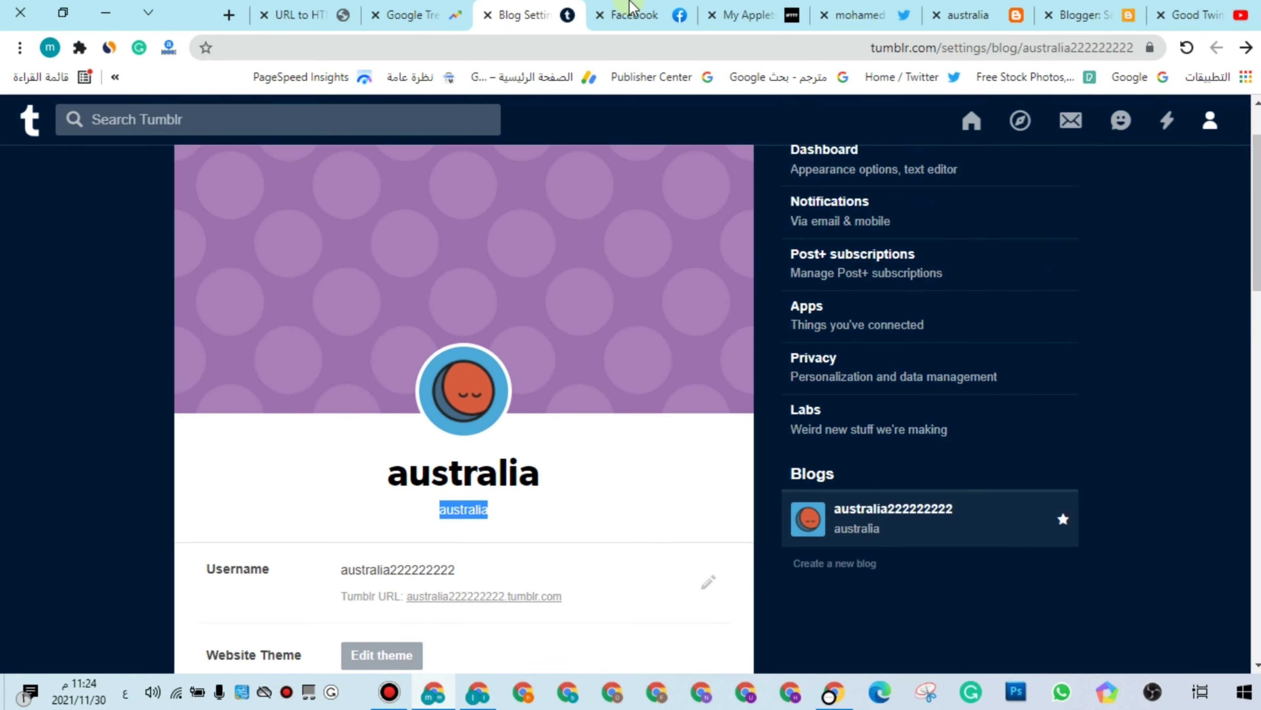
# - Switch to IFTTT, check the existing Blogger-to-Twitter applet, and start creating a new applet
pyautogui.click(755, 12)
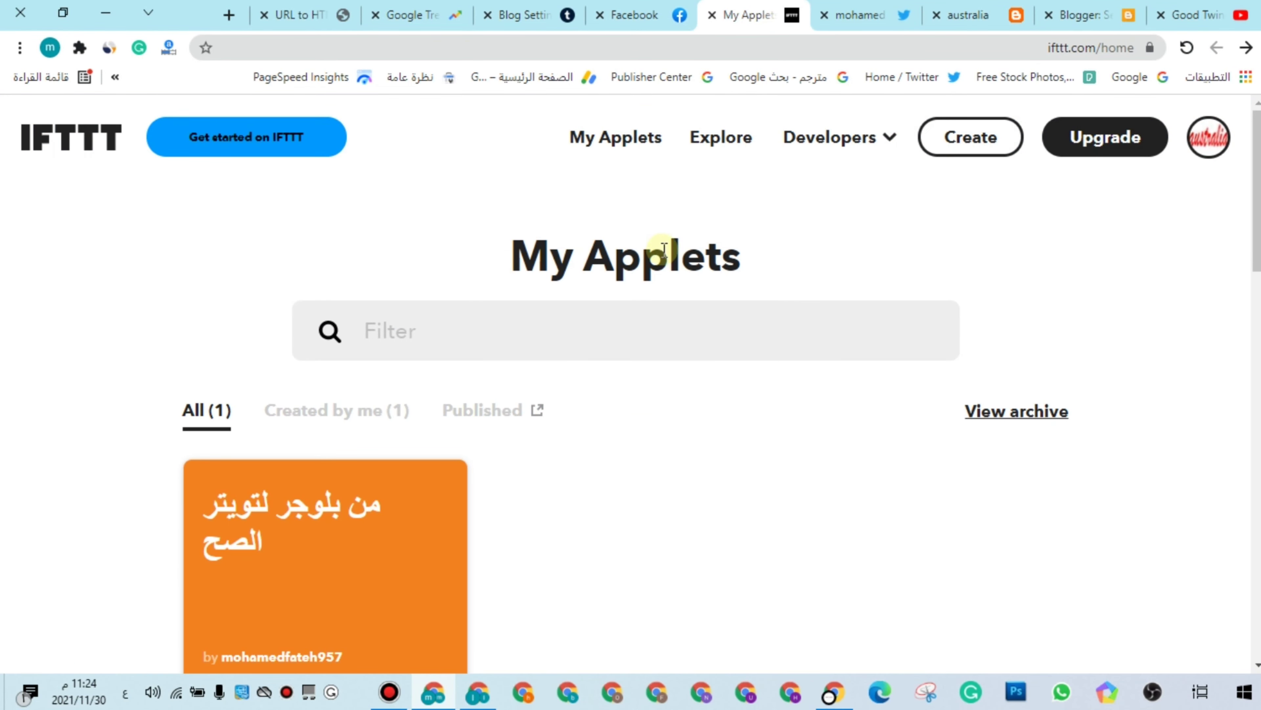
pyautogui.scroll(-3, 479, 370)
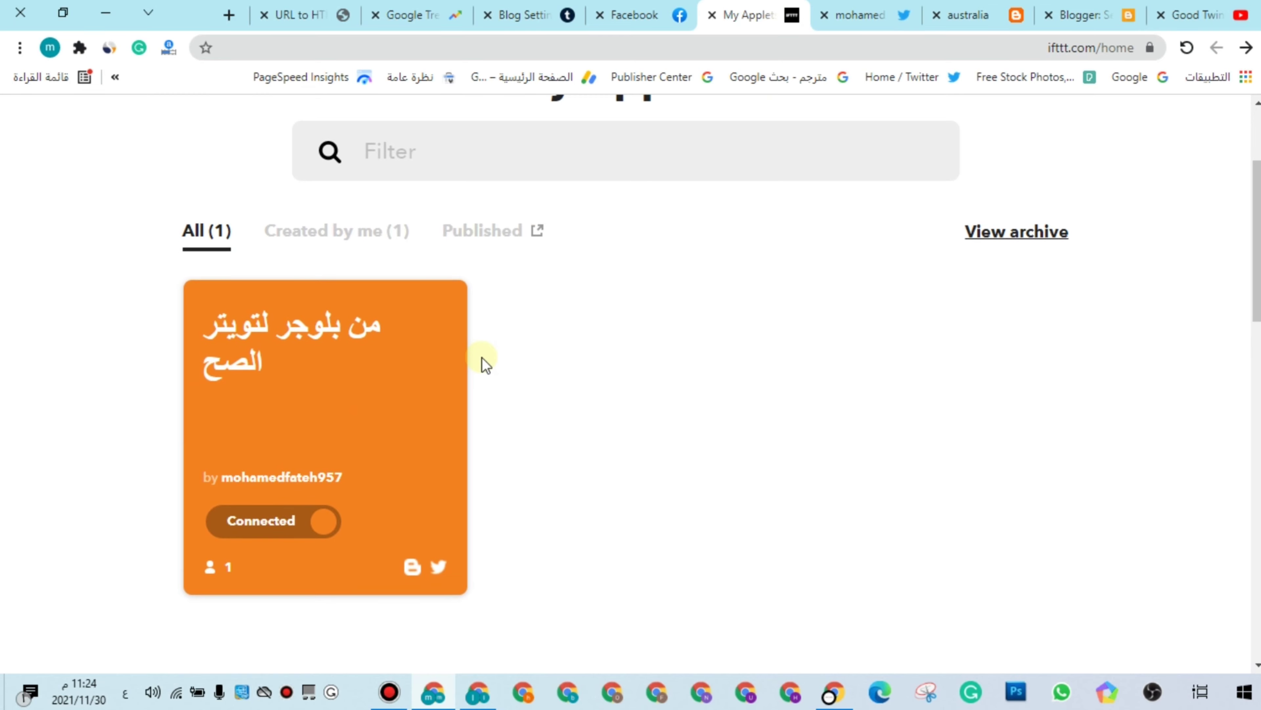
pyautogui.scroll(3, 484, 366)
pyautogui.click(939, 158)
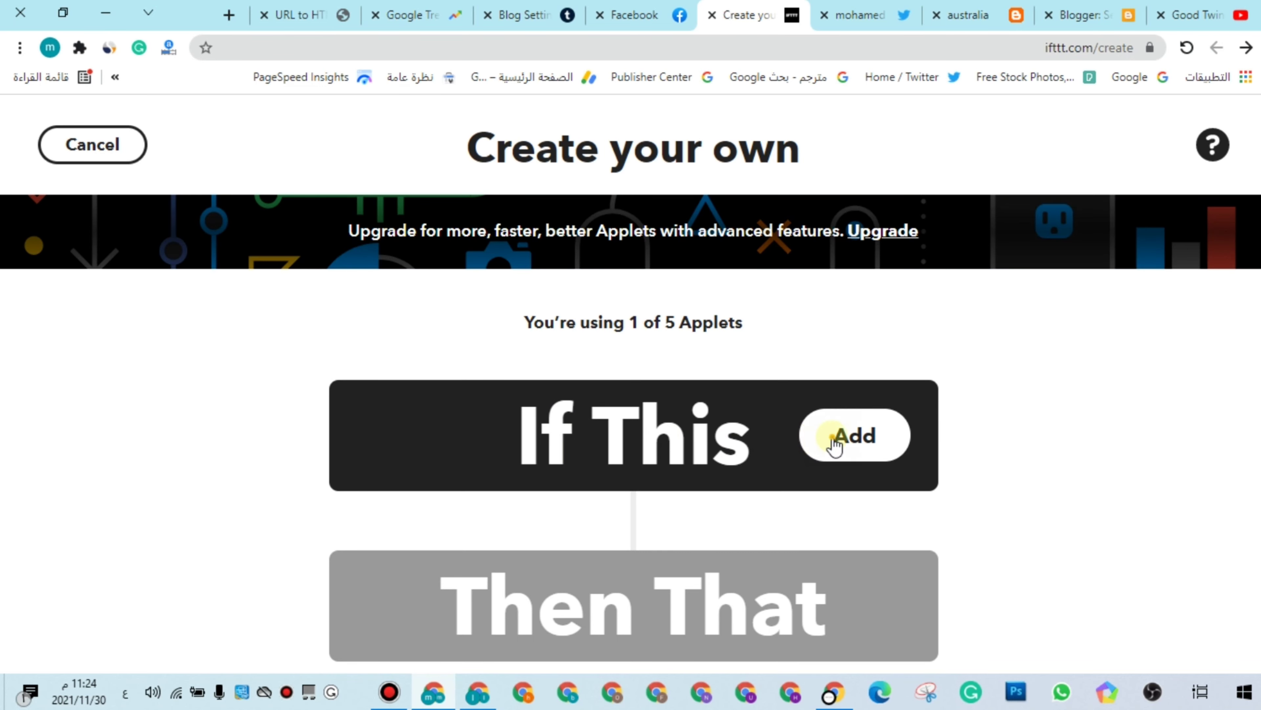
# - Set the applet's If This trigger to Blogger's Any new post, finding the service with the search term "blo"
pyautogui.click(833, 440)
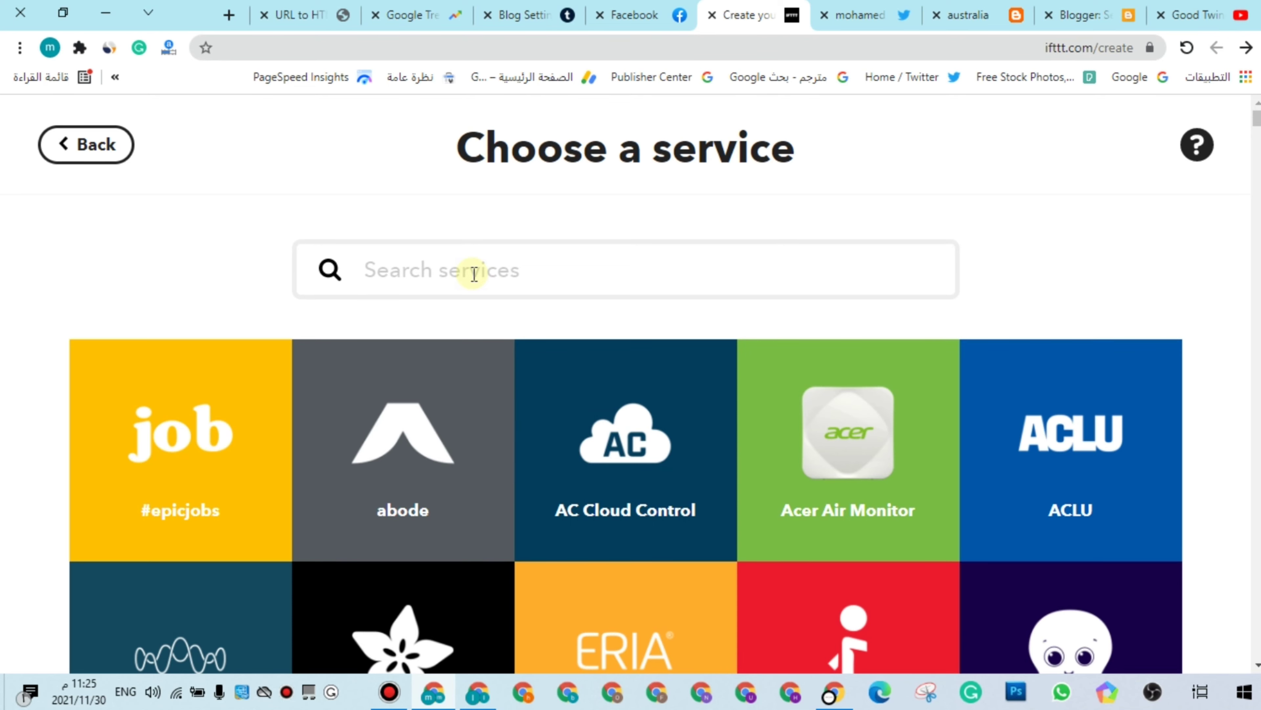
pyautogui.write('blo')
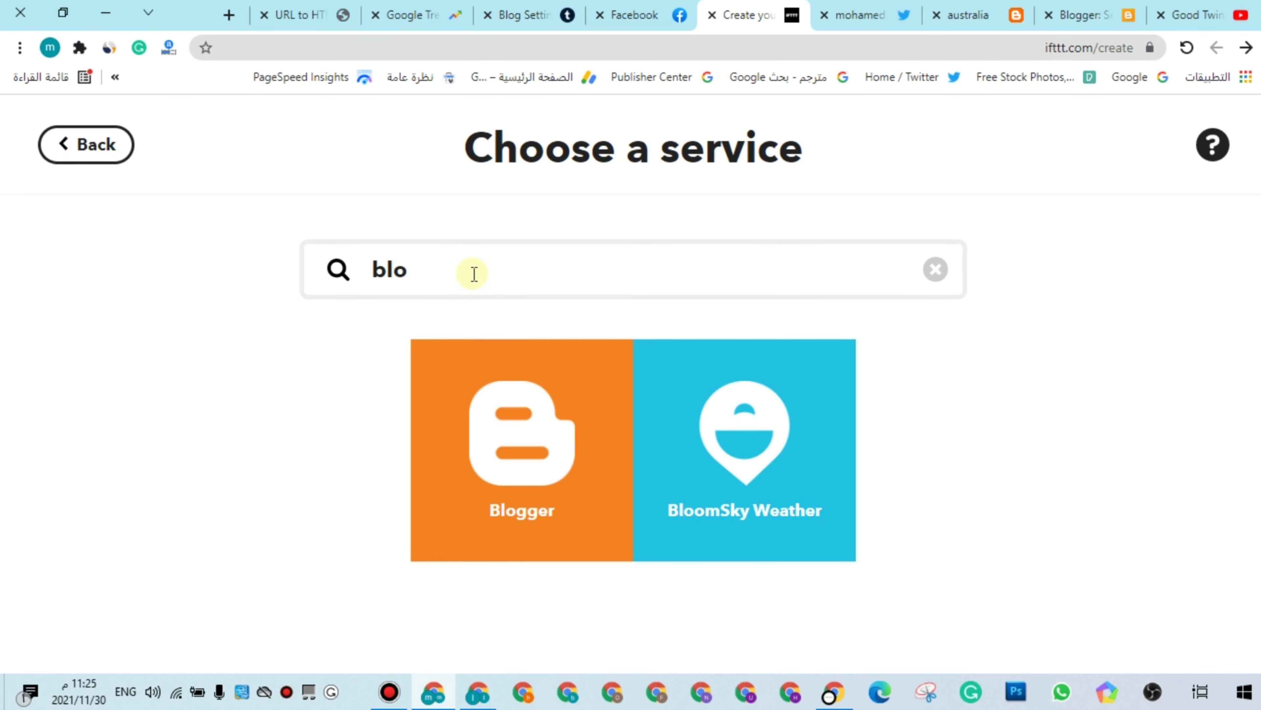
pyautogui.click(493, 435)
pyautogui.scroll(-1, 493, 420)
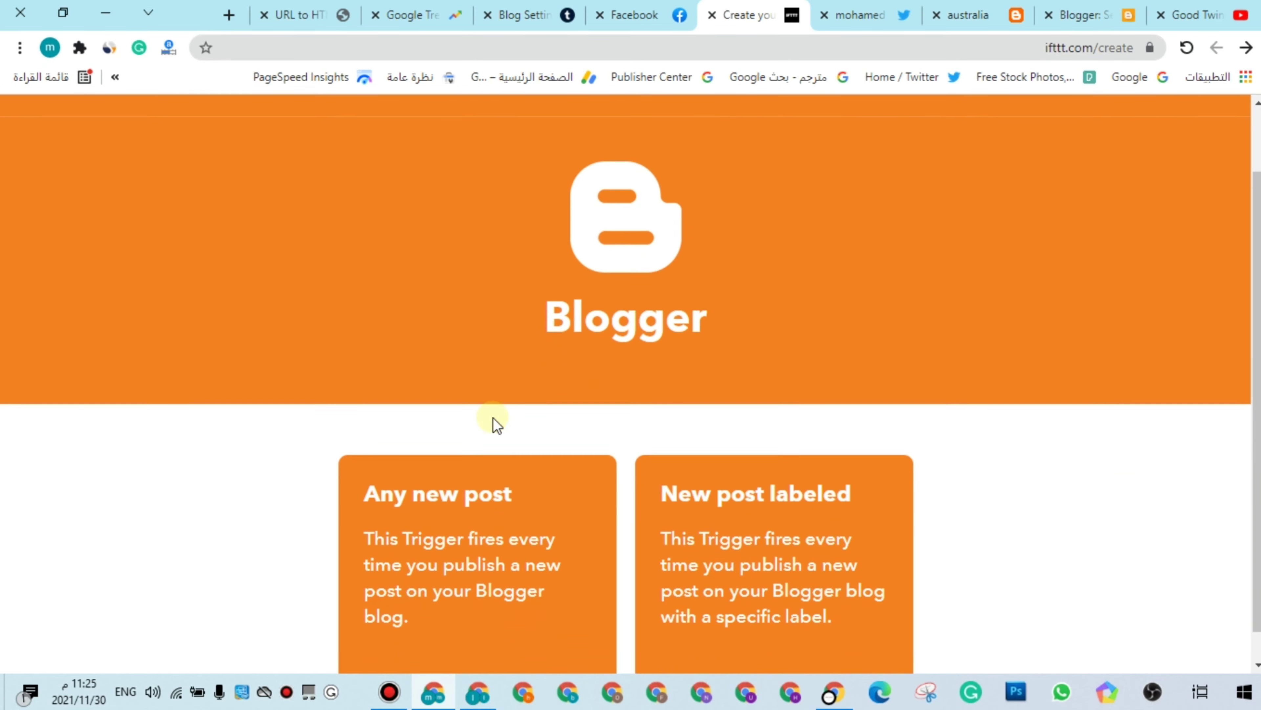
pyautogui.scroll(-1, 493, 416)
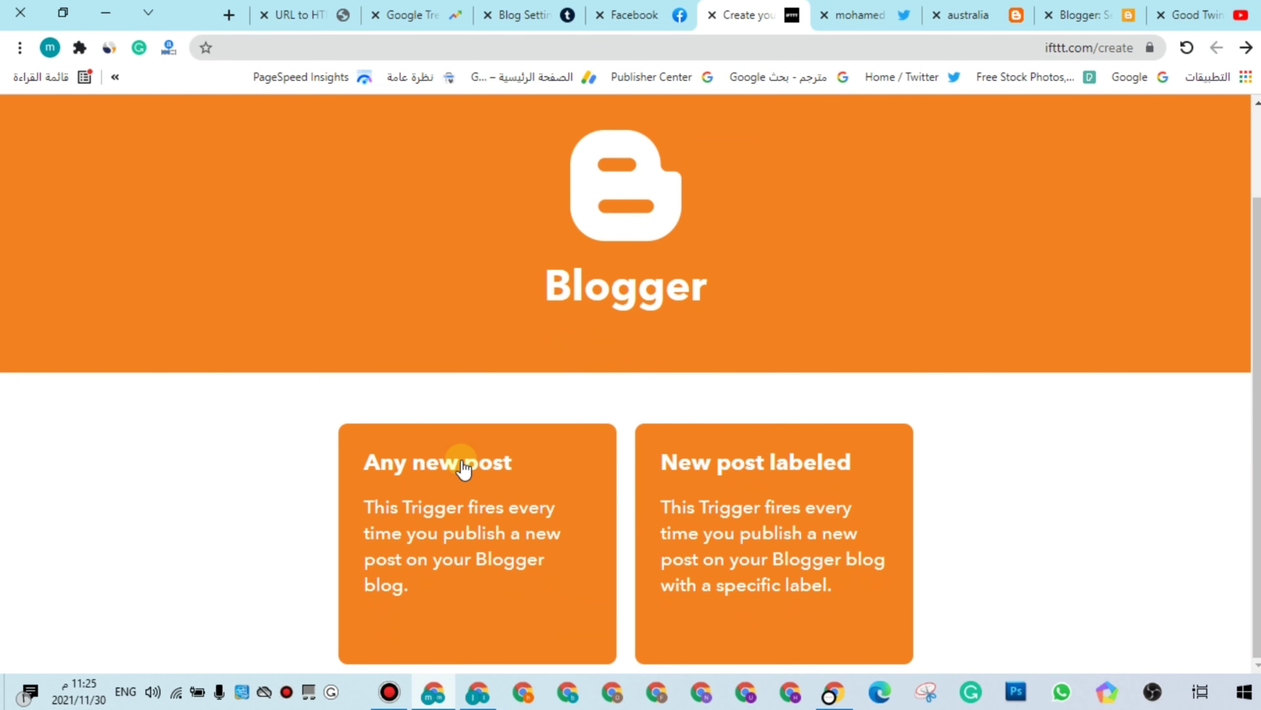
pyautogui.click(444, 470)
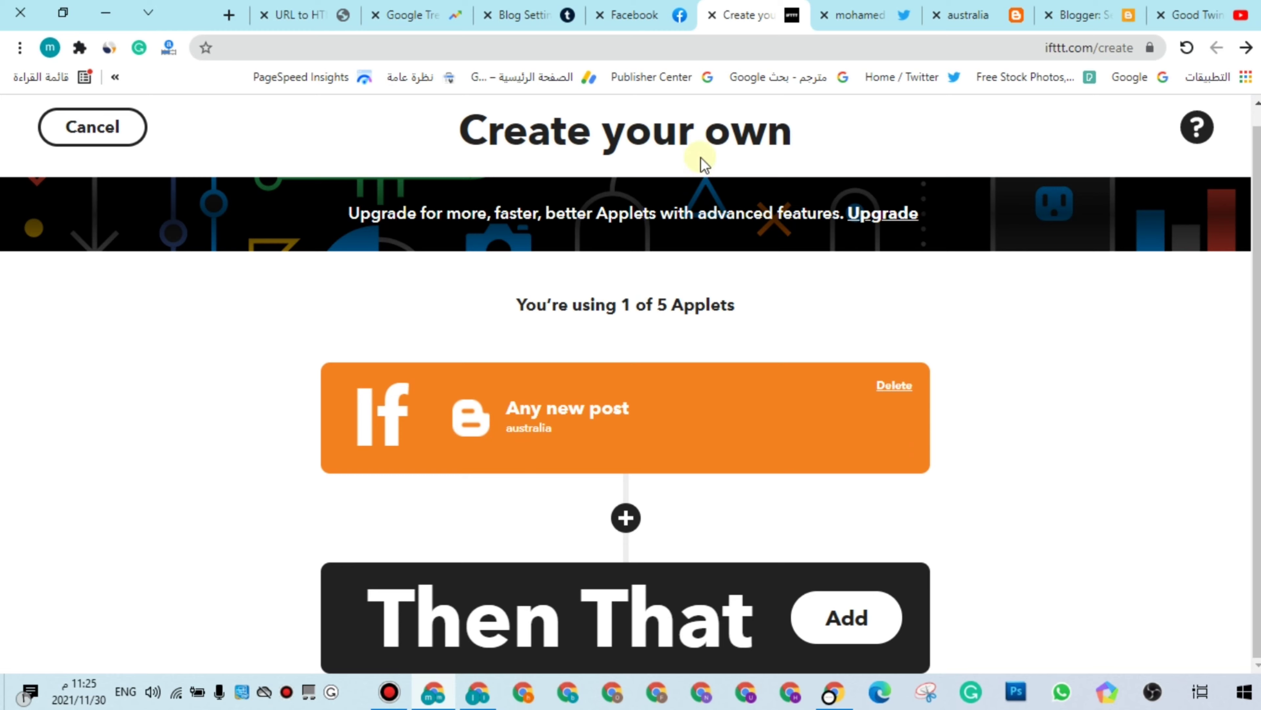
# - Switch to the Tumblr blog settings and copy the word "tumblr" from the page's web address
pyautogui.click(539, 15)
pyautogui.doubleClick(890, 49)
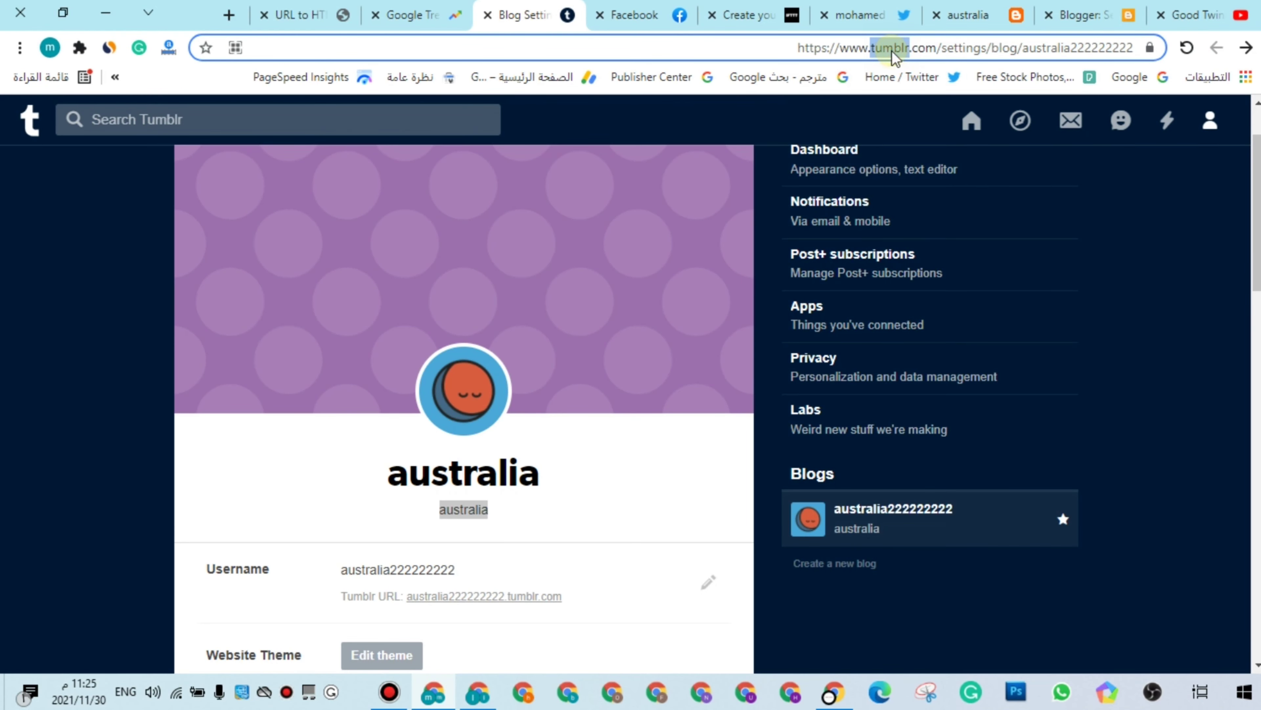
pyautogui.rightClick(889, 48)
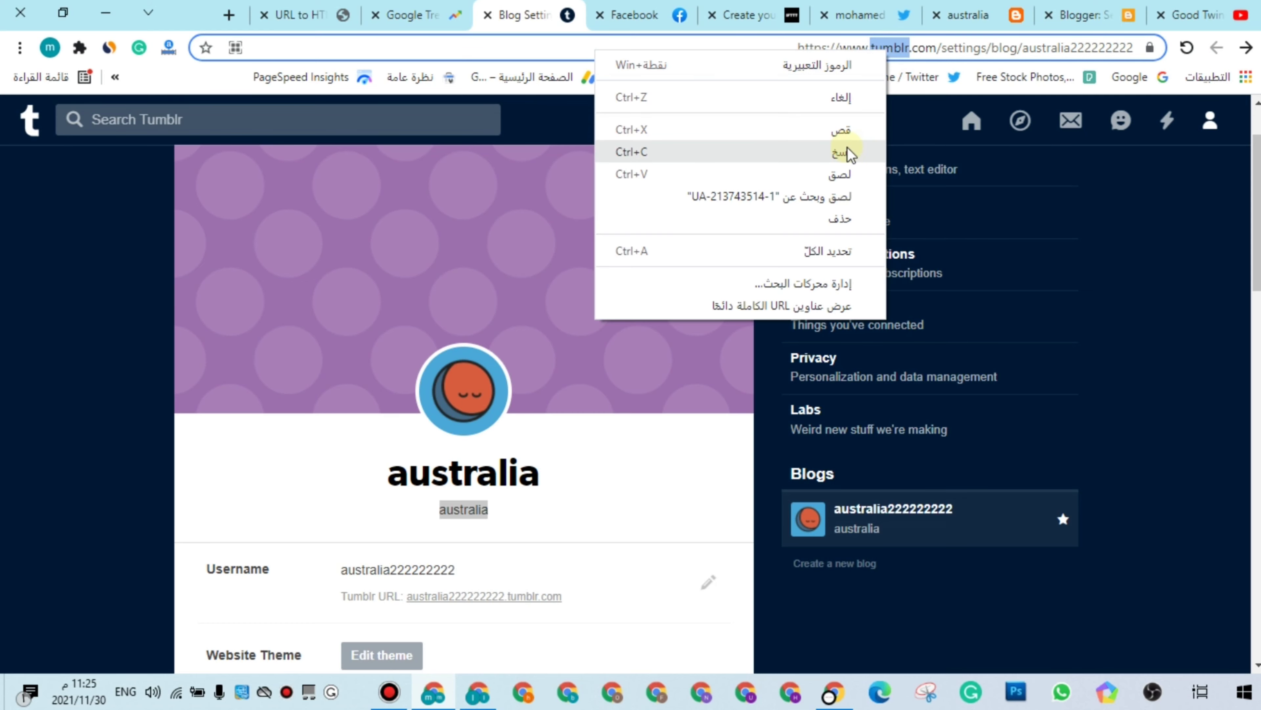
pyautogui.click(847, 153)
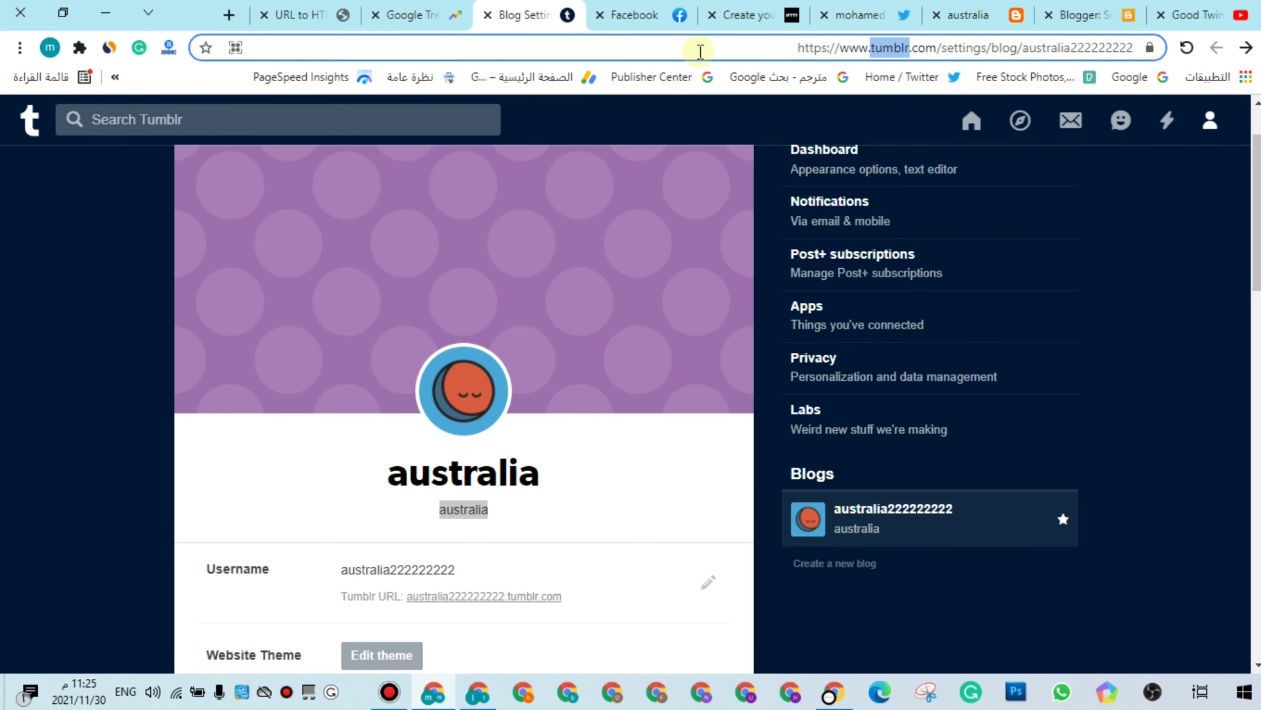
# - Return to the IFTTT applet and choose Tumblr as the Then That service, searching with the copied word
pyautogui.click(787, 17)
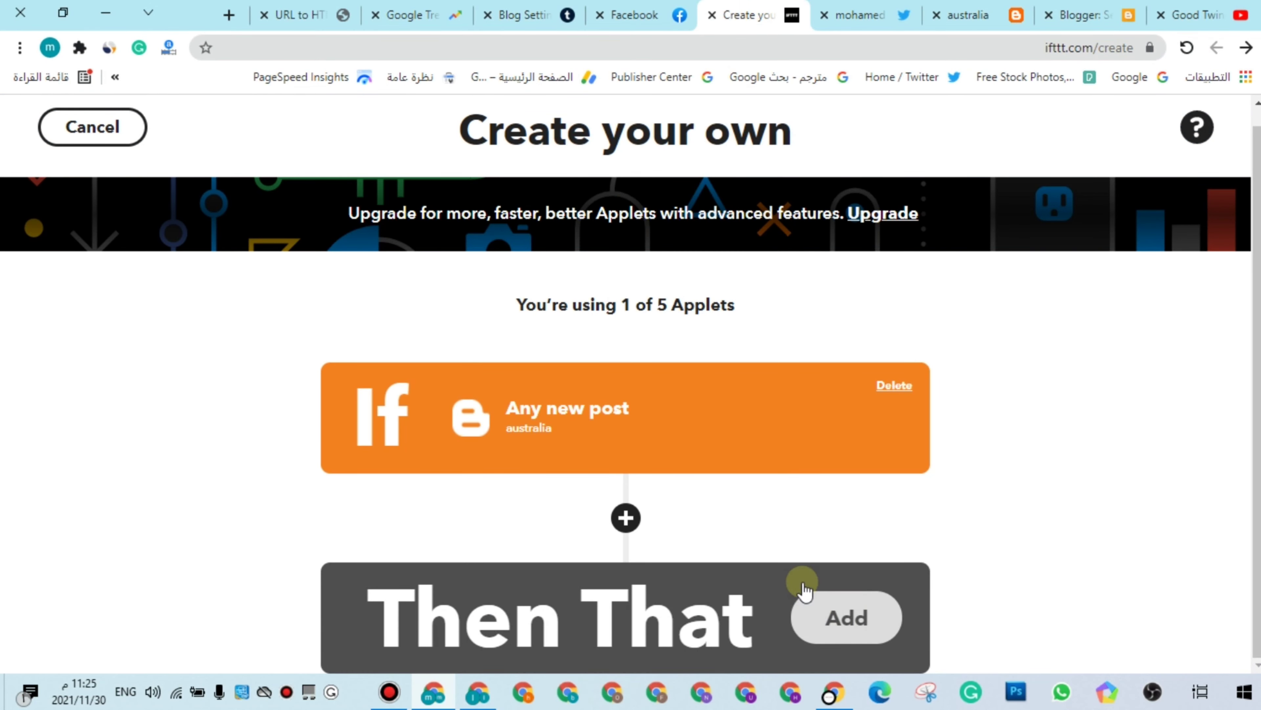
pyautogui.click(809, 599)
pyautogui.click(450, 251)
pyautogui.rightClick(452, 251)
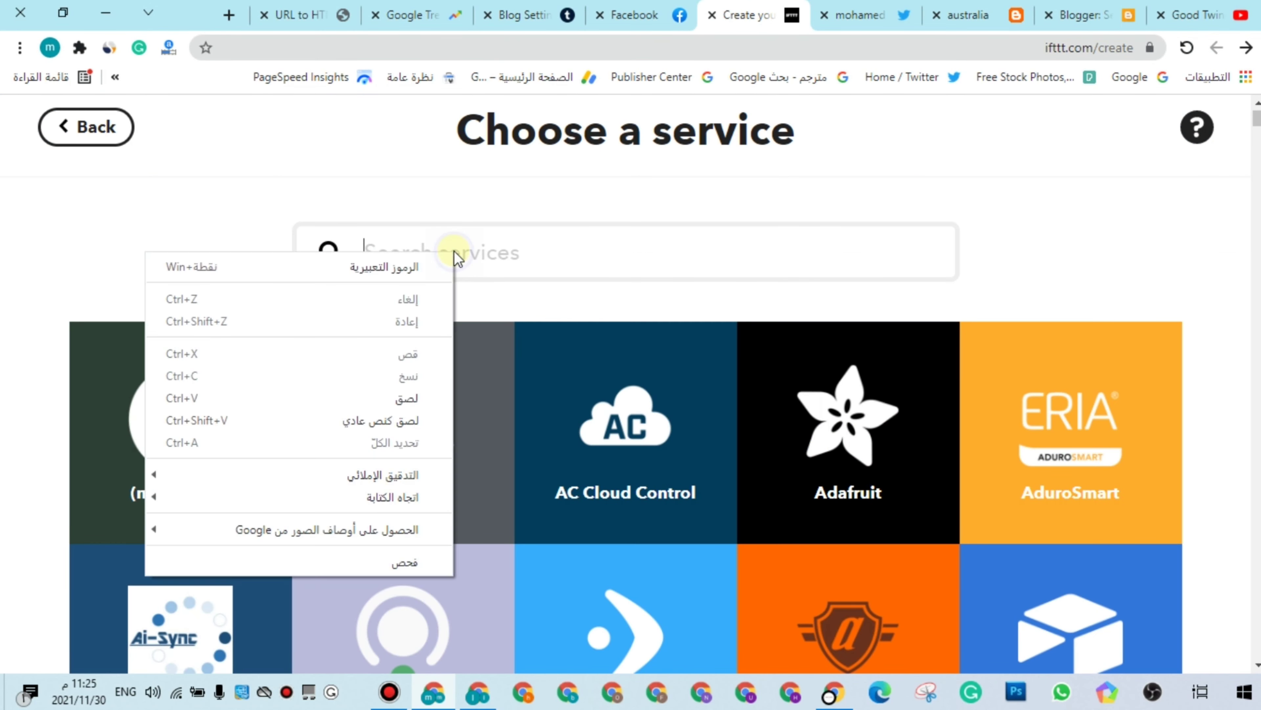
pyautogui.click(416, 397)
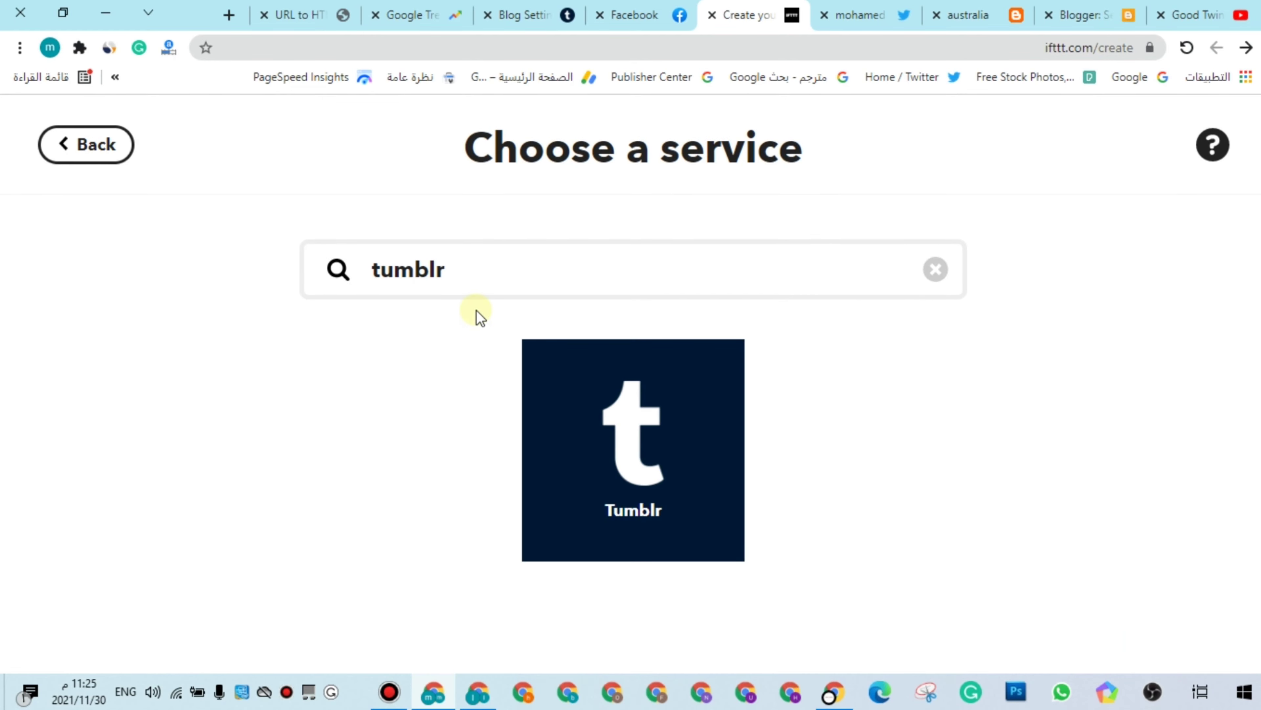
pyautogui.click(599, 416)
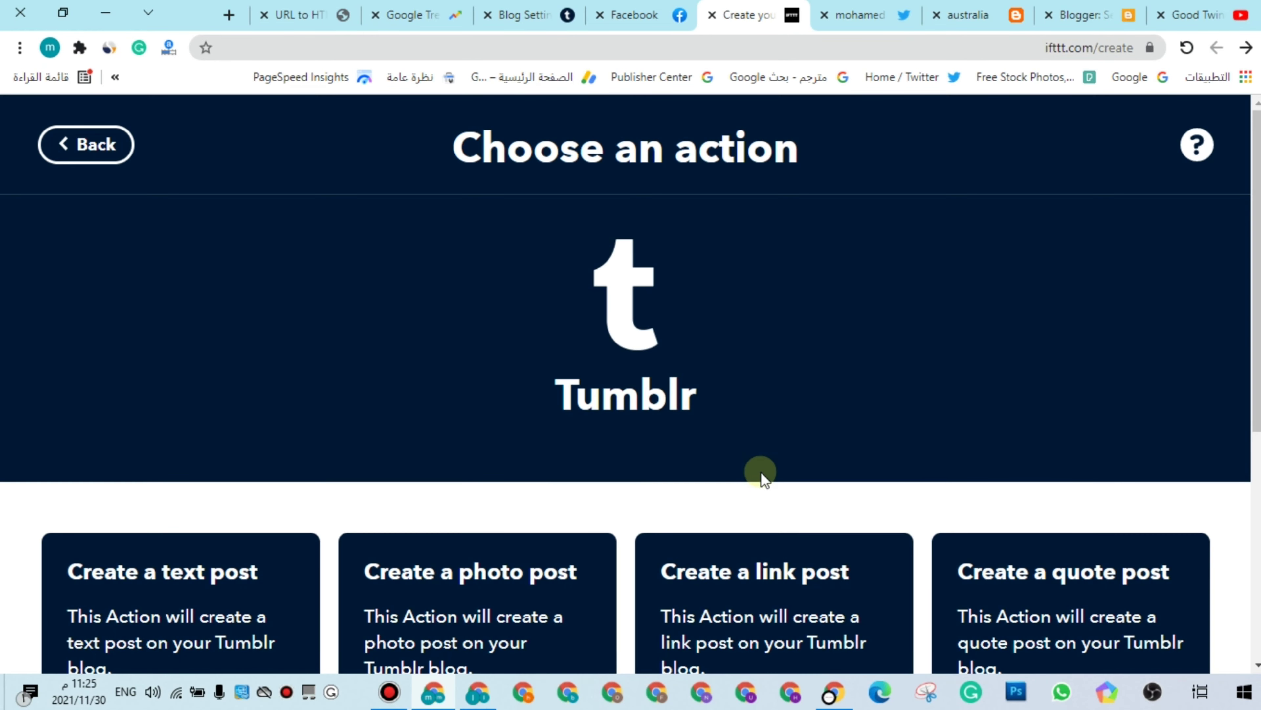
# - Choose the Create a link post action and connect the Tumblr account, allowing IFTTT read and write access
pyautogui.scroll(-4, 761, 472)
pyautogui.scroll(-2, 759, 431)
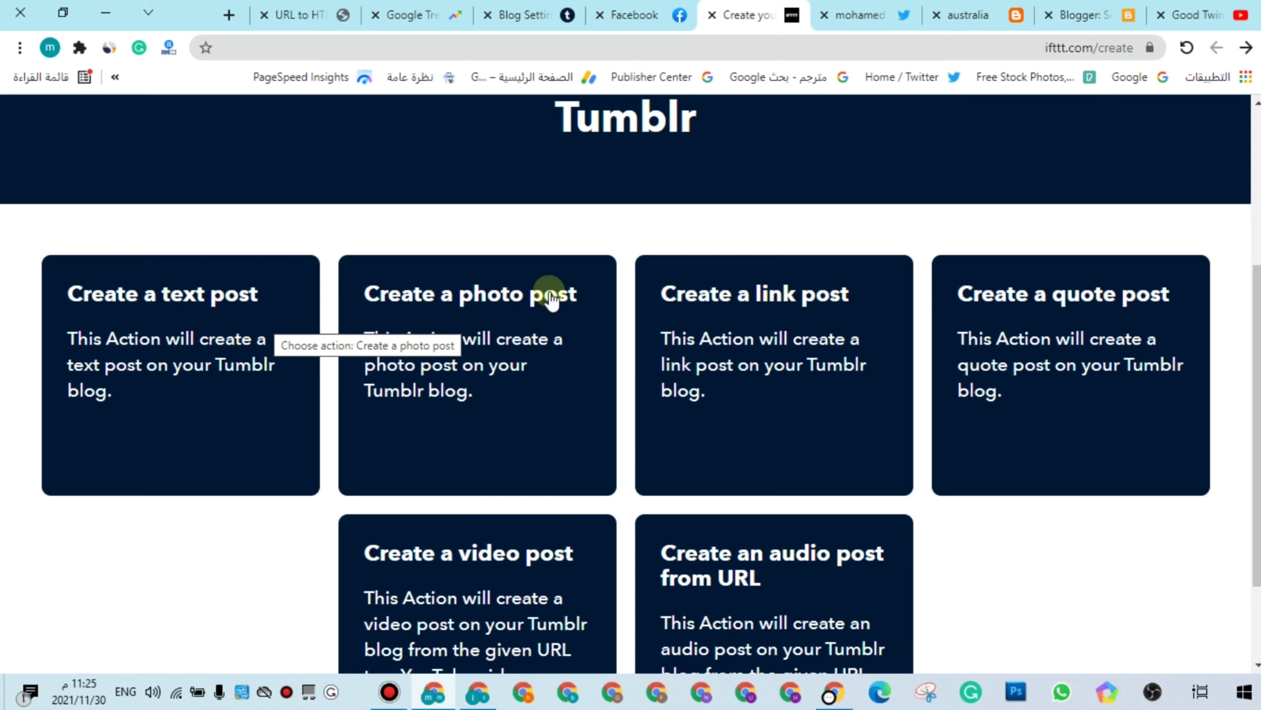
pyautogui.click(772, 301)
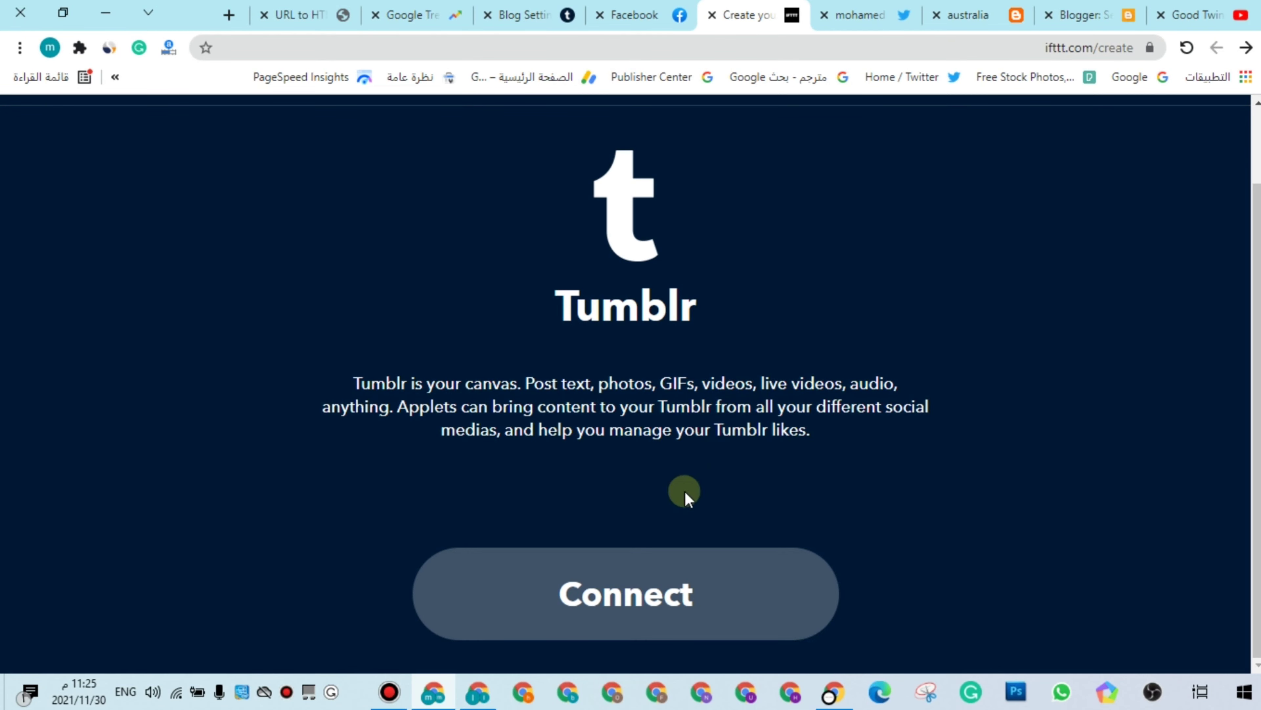
pyautogui.click(622, 558)
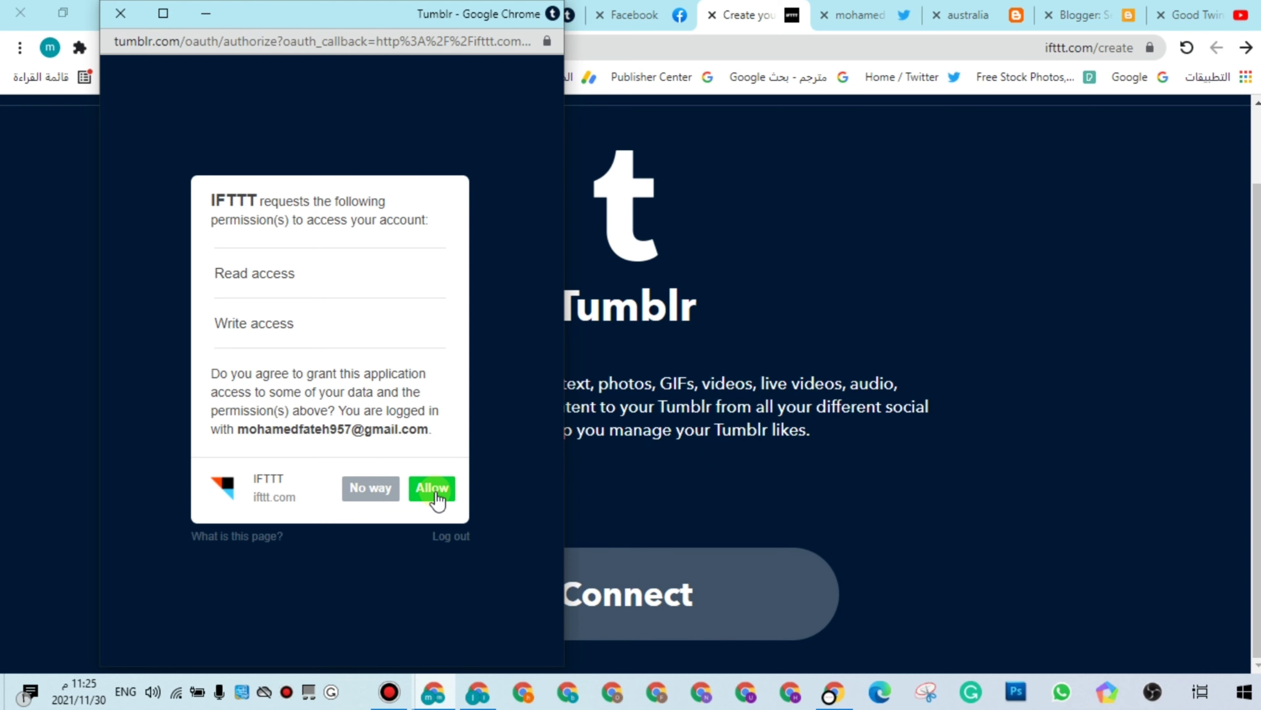
pyautogui.click(435, 488)
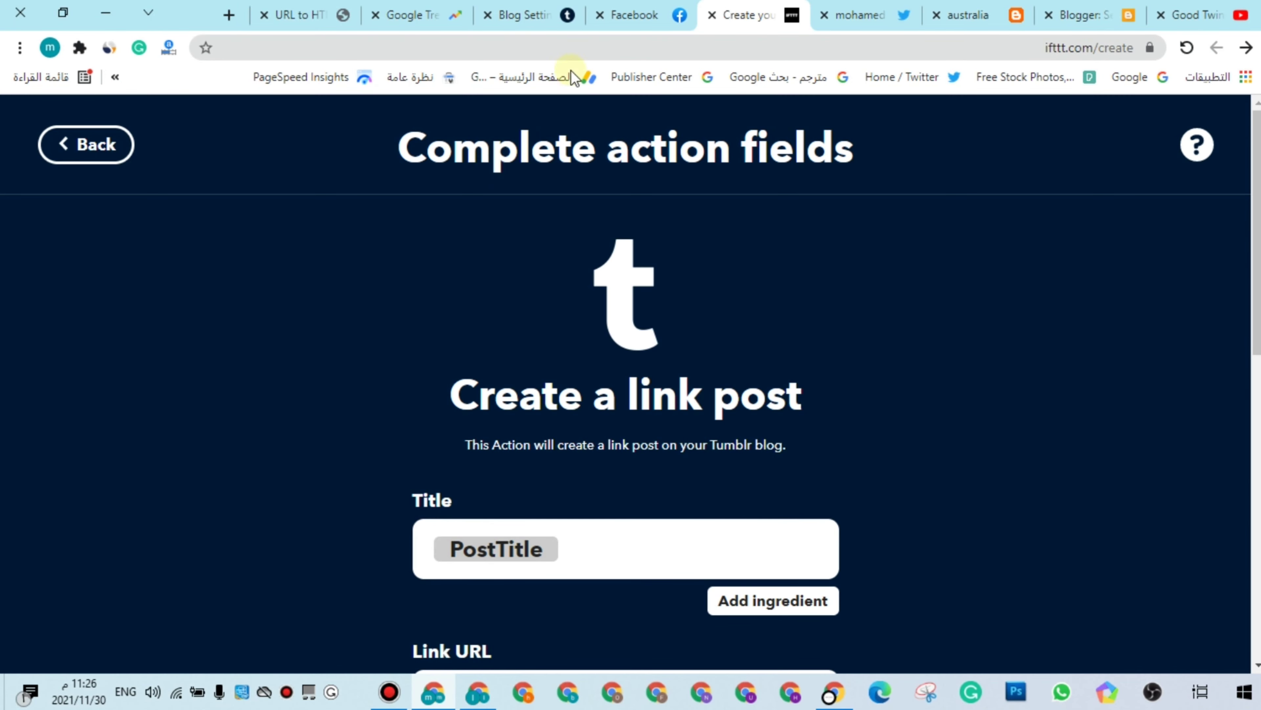
# - Switch to Tumblr to view the blog's entry in the account options, and return to the IFTTT applet
pyautogui.click(563, 14)
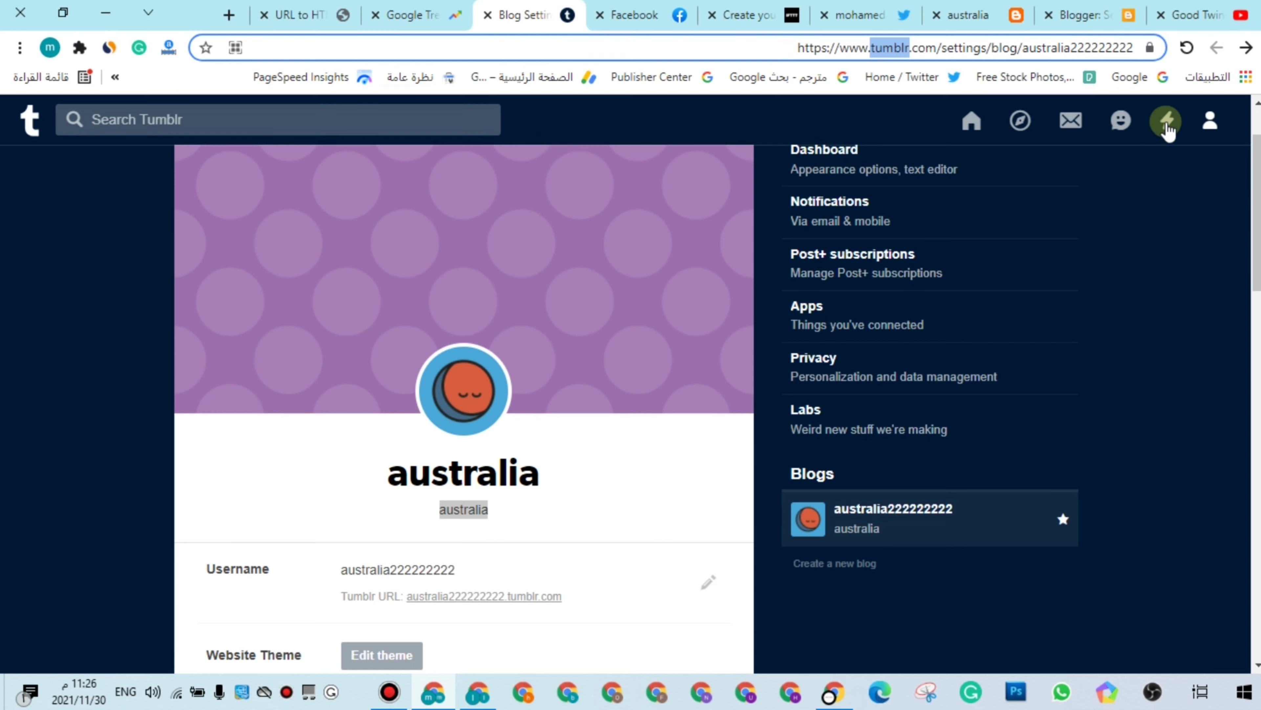
pyautogui.click(1210, 120)
pyautogui.click(1086, 360)
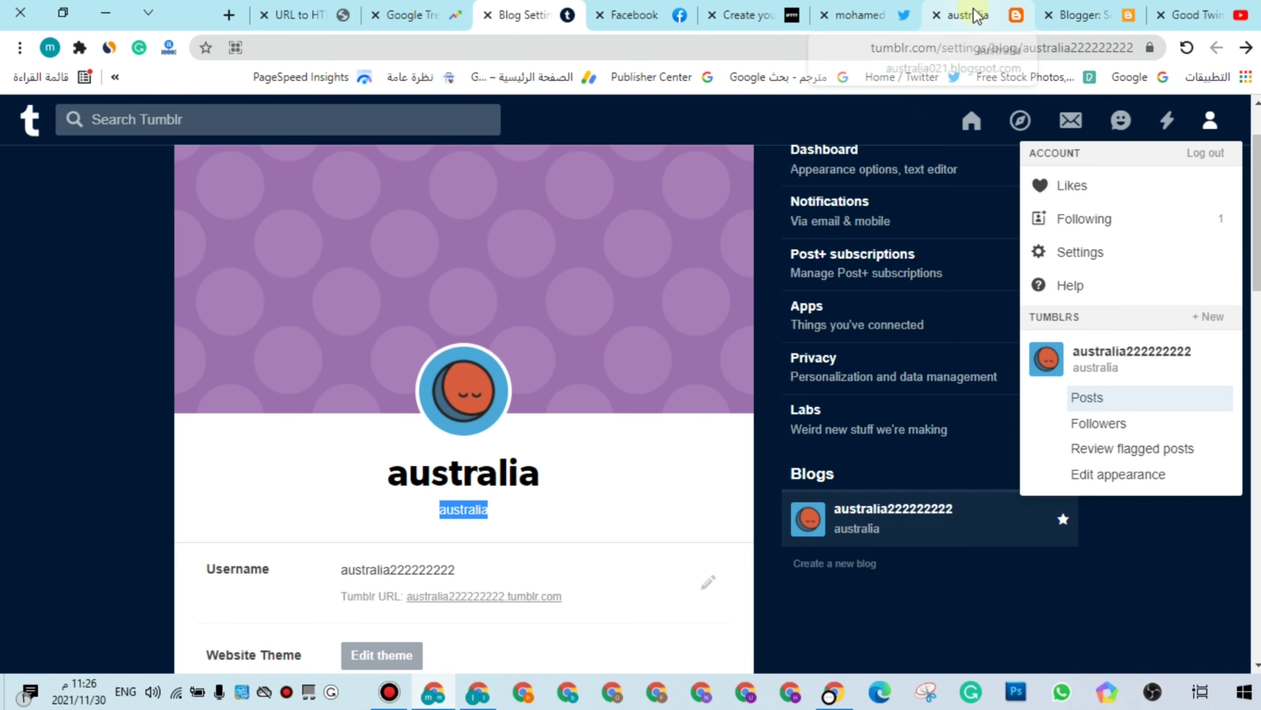
pyautogui.click(745, 15)
# - Add the PostTitle ingredient after PostContent in the link post's Description field
pyautogui.scroll(-7, 673, 349)
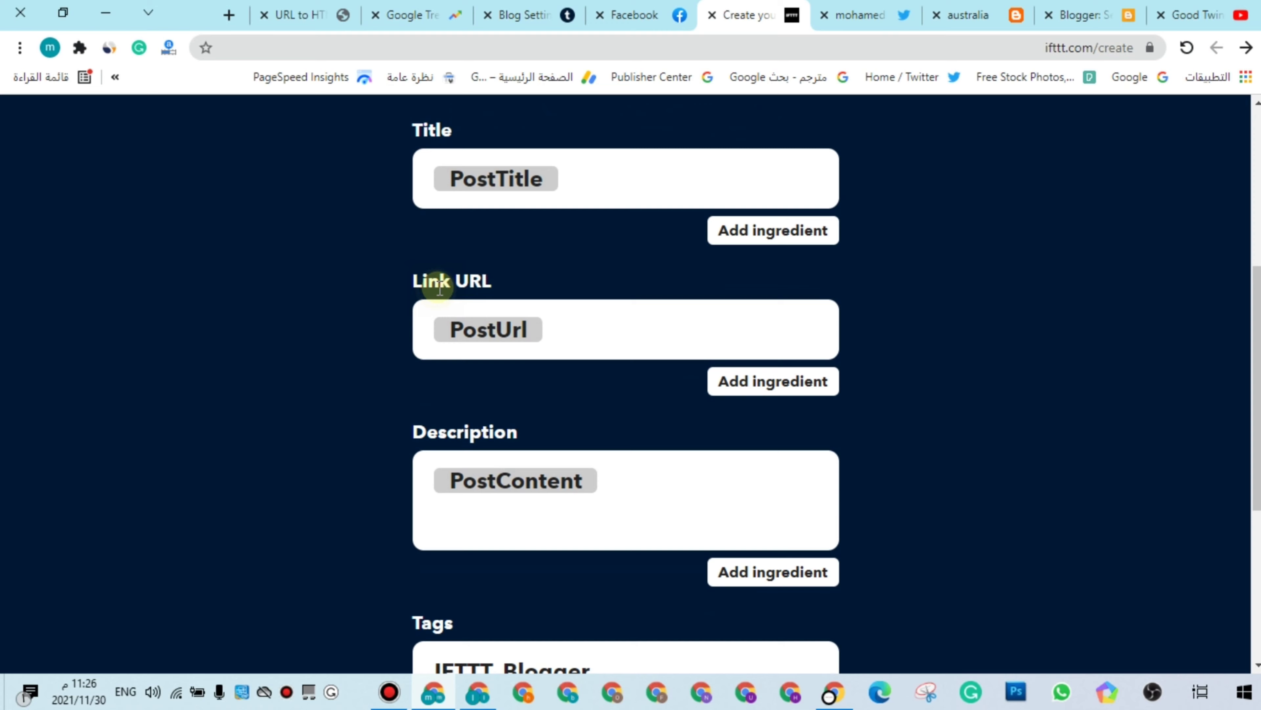
pyautogui.click(533, 480)
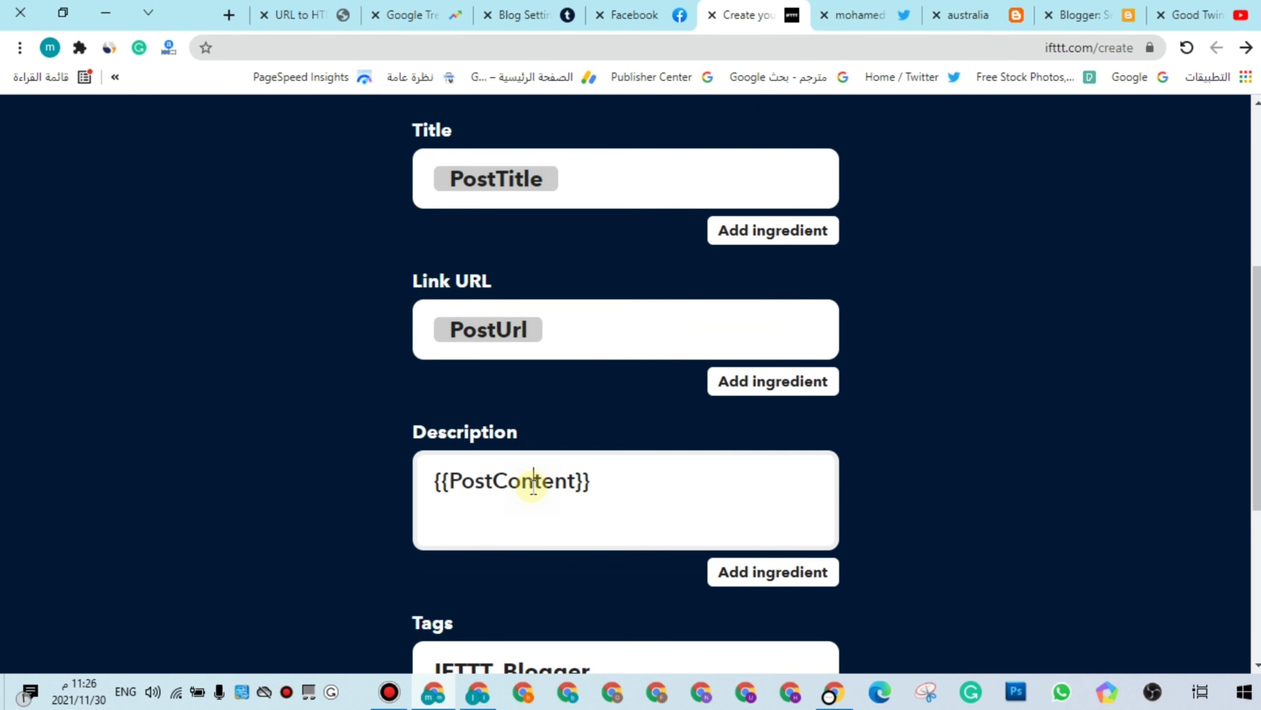
pyautogui.scroll(-3, 638, 477)
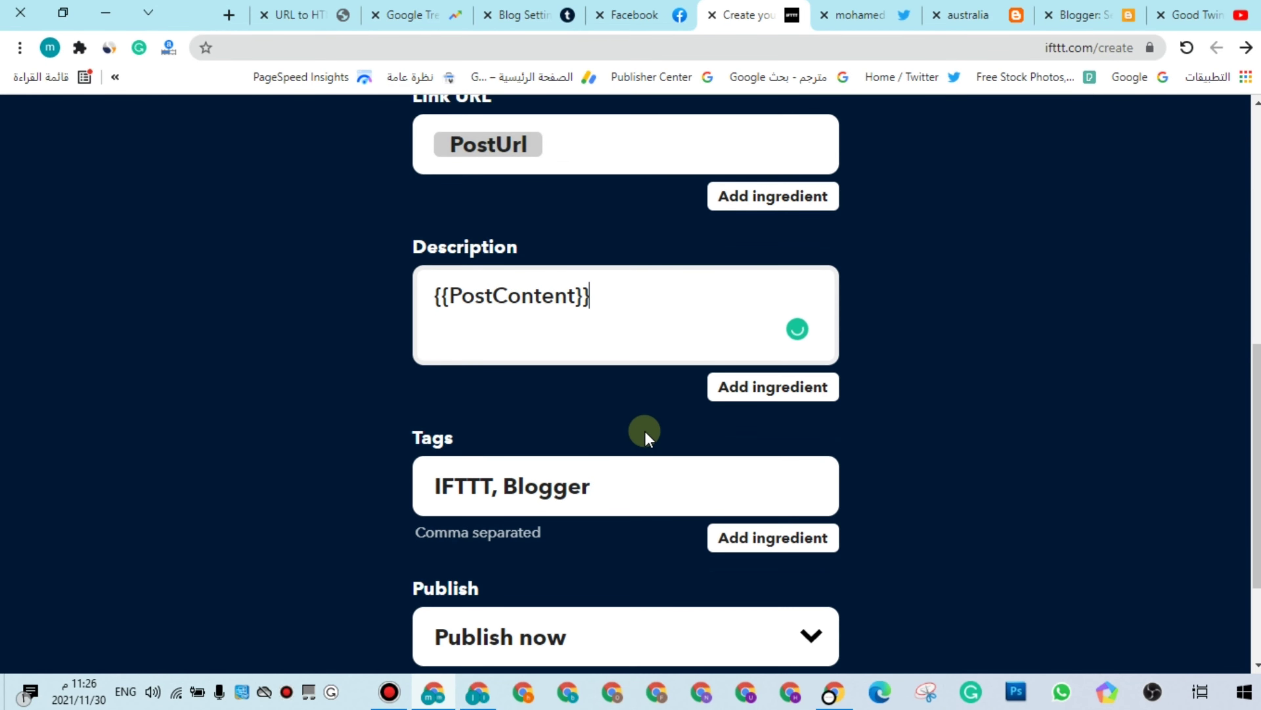
pyautogui.tripleClick(546, 294)
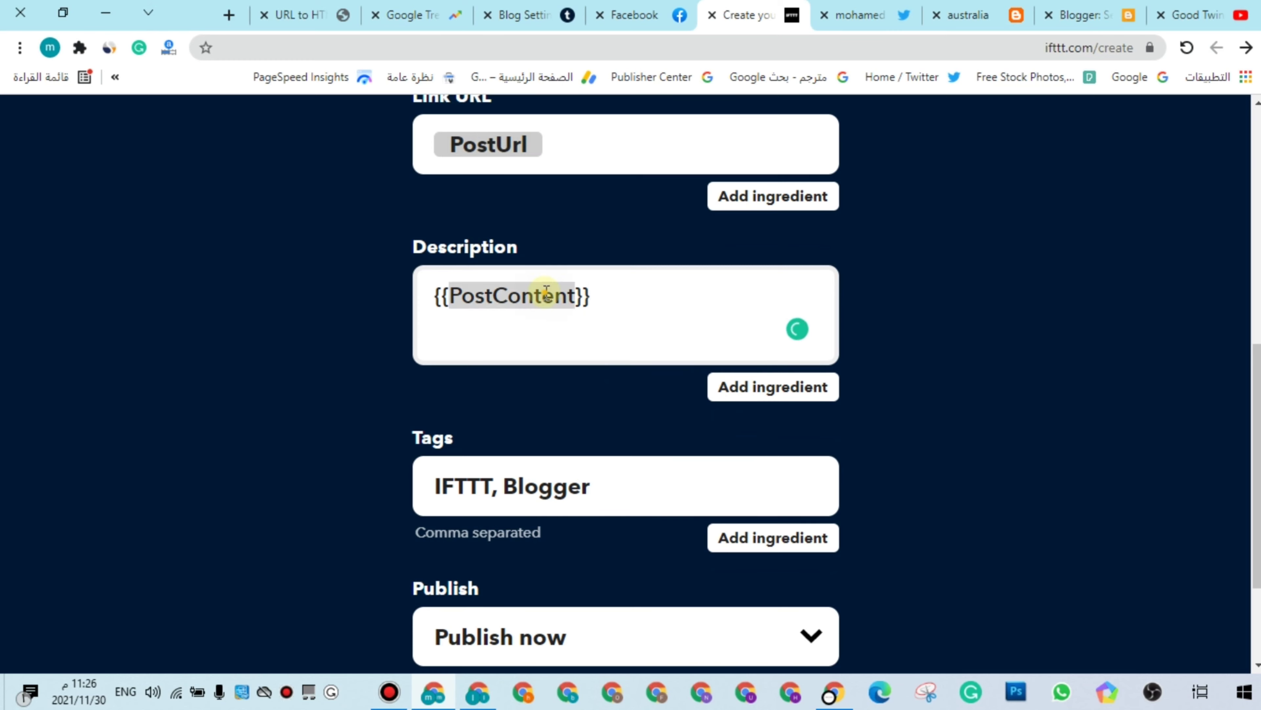
pyautogui.click(597, 297)
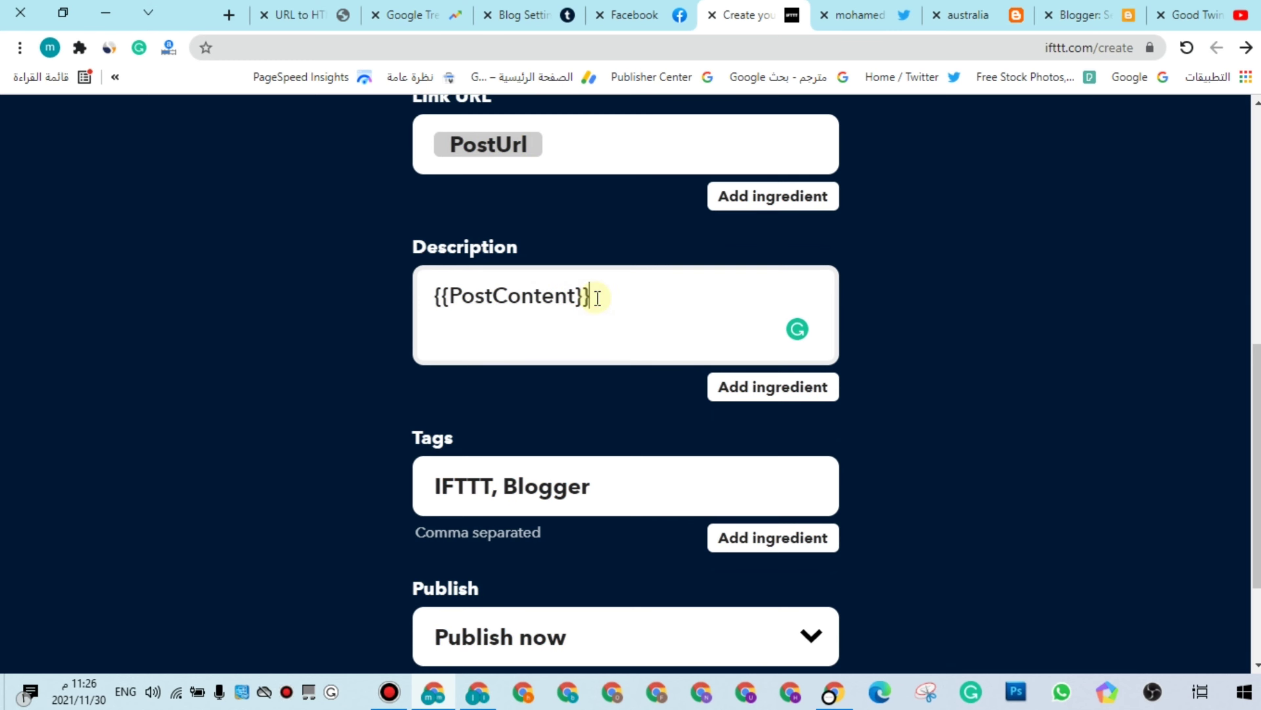
pyautogui.click(723, 390)
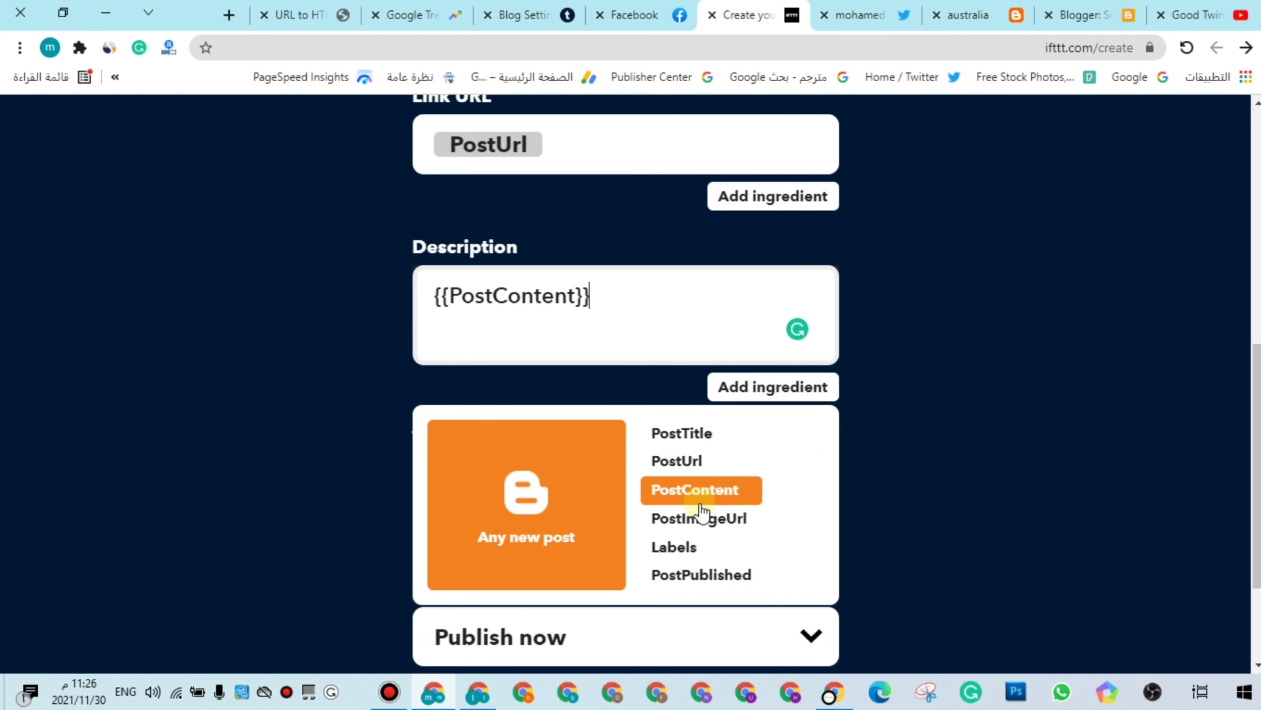
pyautogui.click(698, 433)
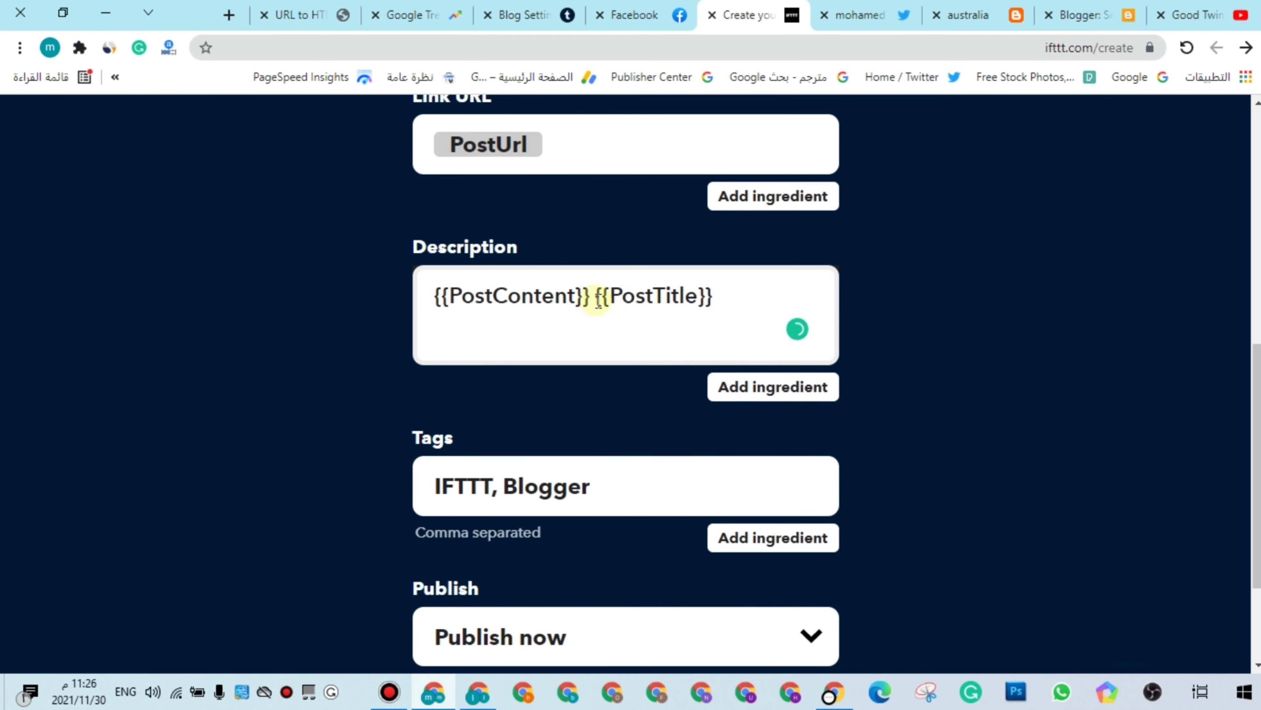
# - Clear all ingredients from the link post's Description field
pyautogui.moveTo(598, 304); pyautogui.dragTo(380, 295)
pyautogui.scroll(3, 536, 347)
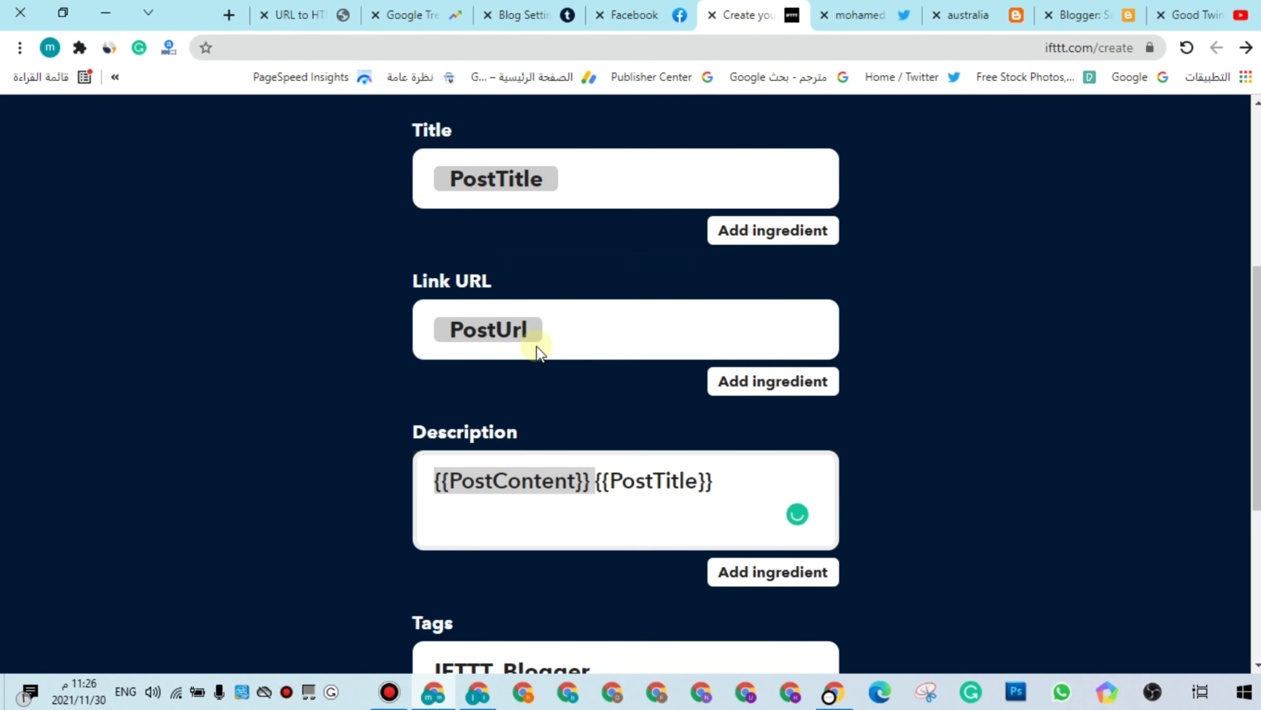
pyautogui.tripleClick(579, 481)
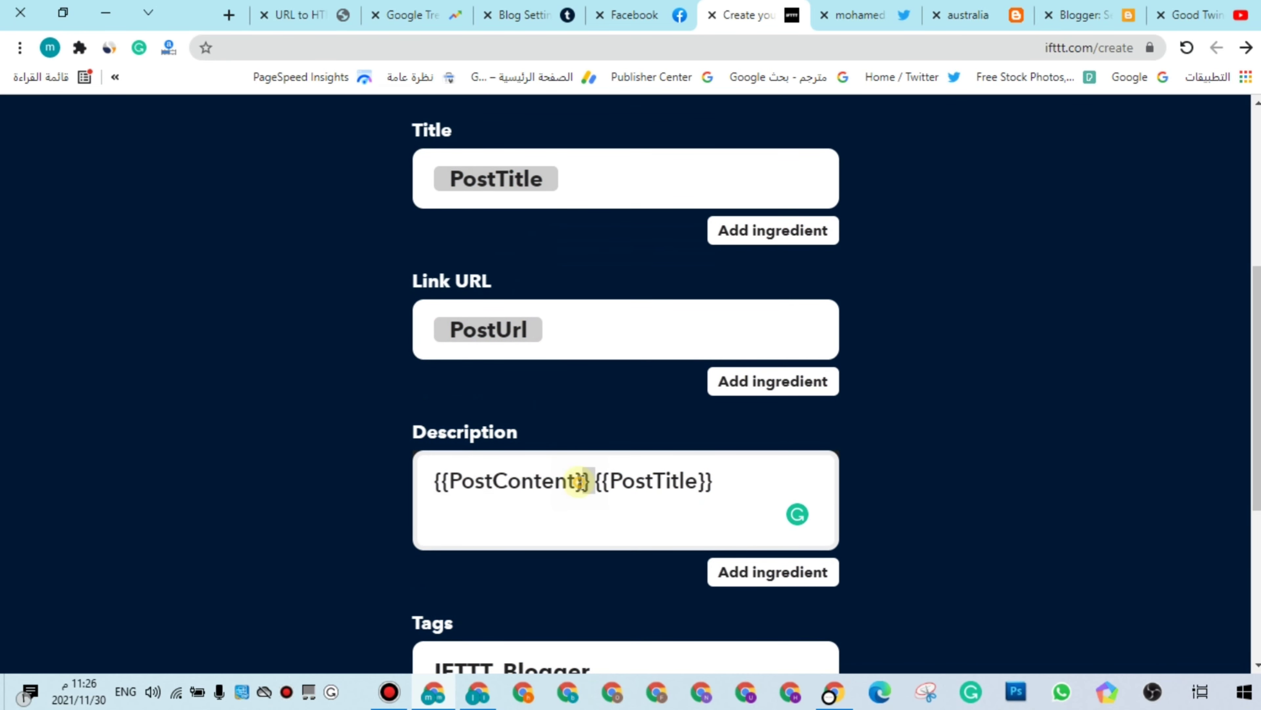
pyautogui.press('BackSpace')
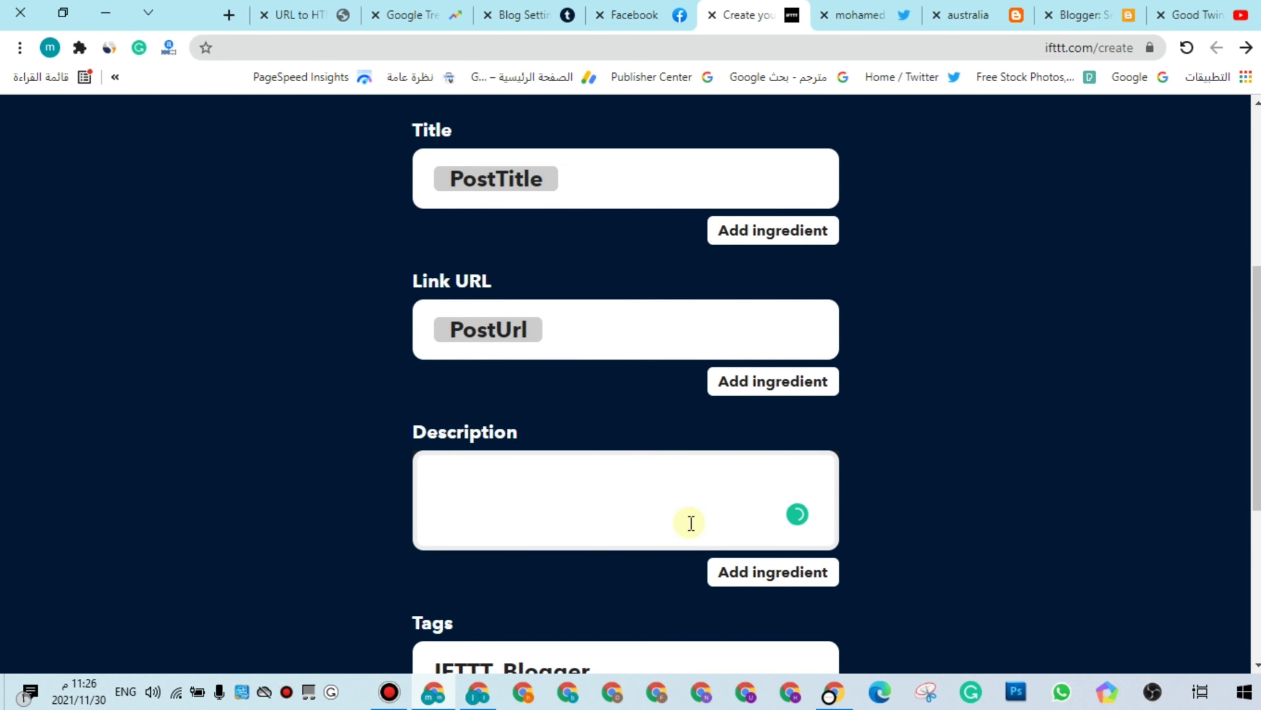
# - Add the PostImageUrl ingredient to the link post's Description field
pyautogui.click(713, 570)
pyautogui.scroll(-3, 729, 507)
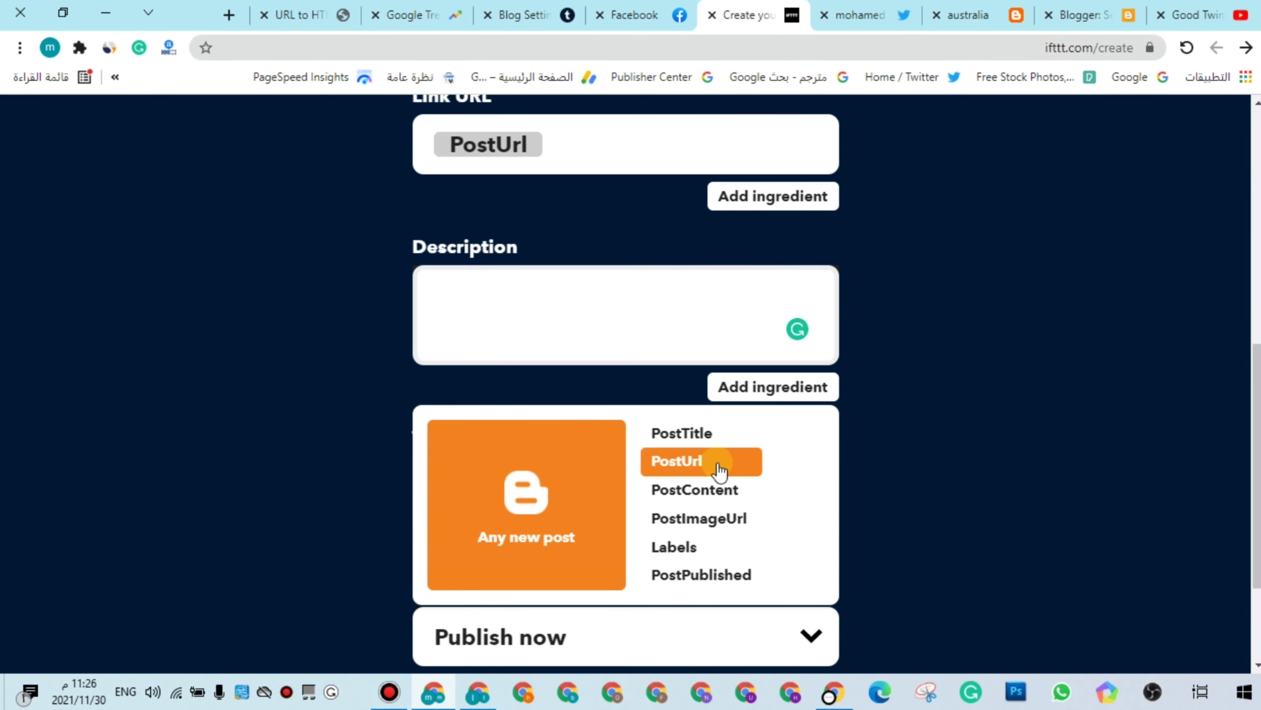
pyautogui.click(729, 518)
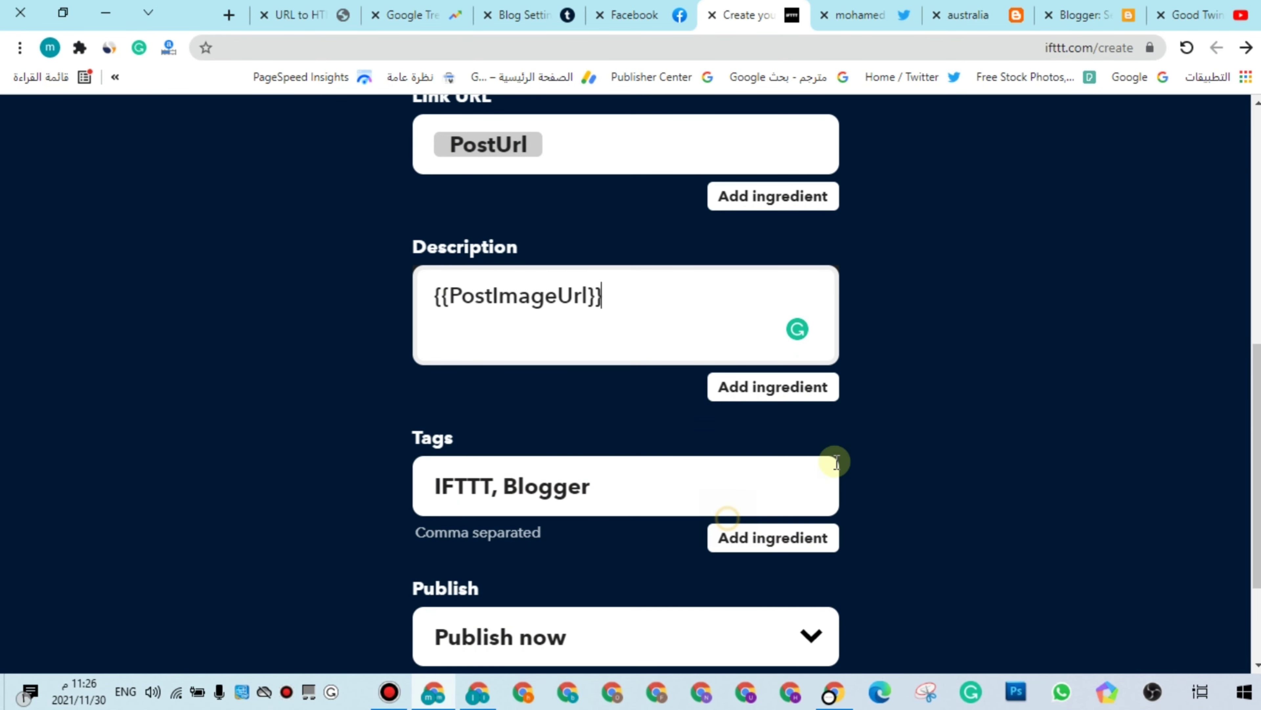
pyautogui.scroll(2, 896, 425)
pyautogui.scroll(4, 895, 423)
pyautogui.scroll(-3, 896, 423)
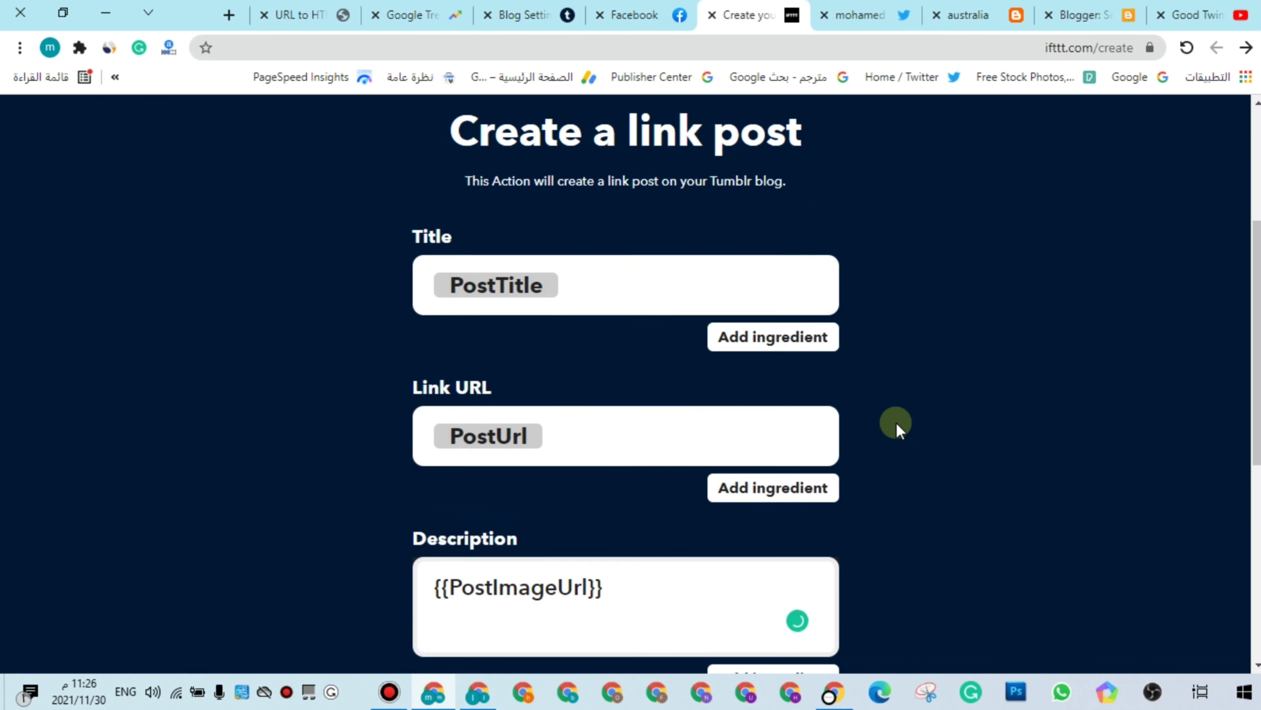
# - Check the ingredients in the link post's Link URL and Description fields
pyautogui.doubleClick(475, 484)
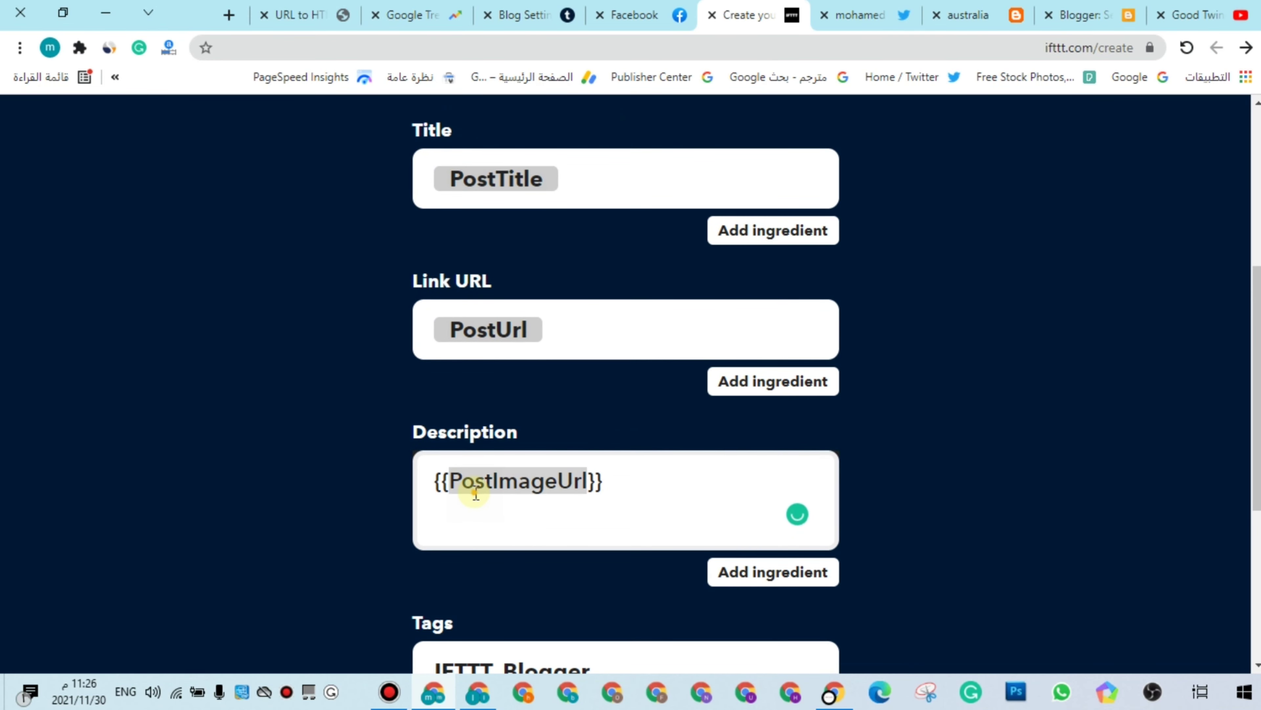
pyautogui.tripleClick(515, 480)
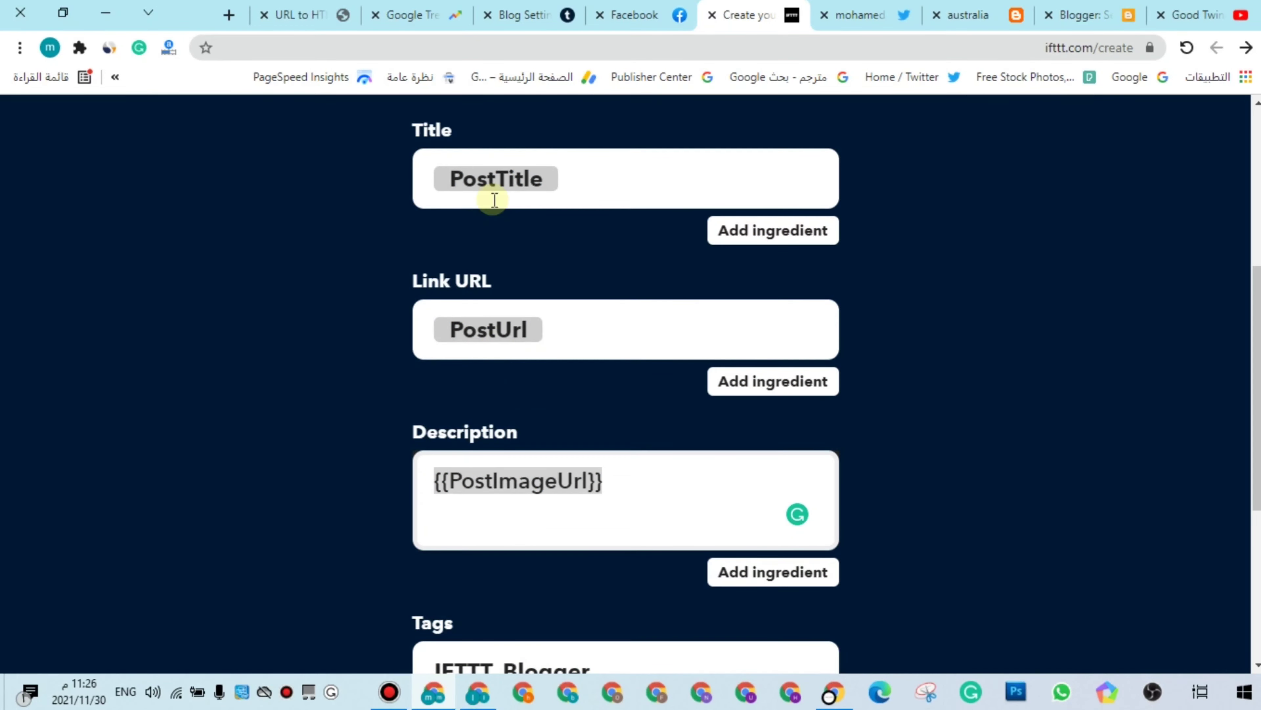
pyautogui.hotkey('ctrl', 'x')
pyautogui.click(452, 339)
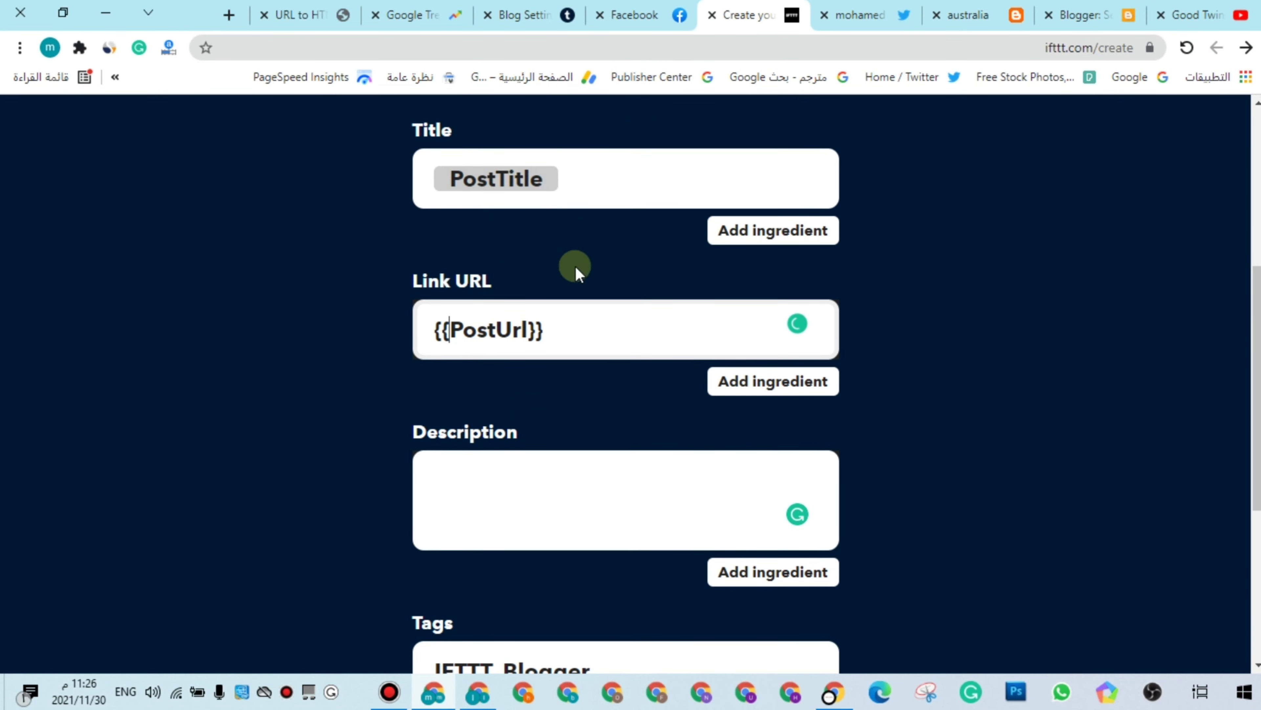
pyautogui.scroll(-4, 576, 266)
pyautogui.click(521, 295)
pyautogui.hotkey('ctrl', 'v')
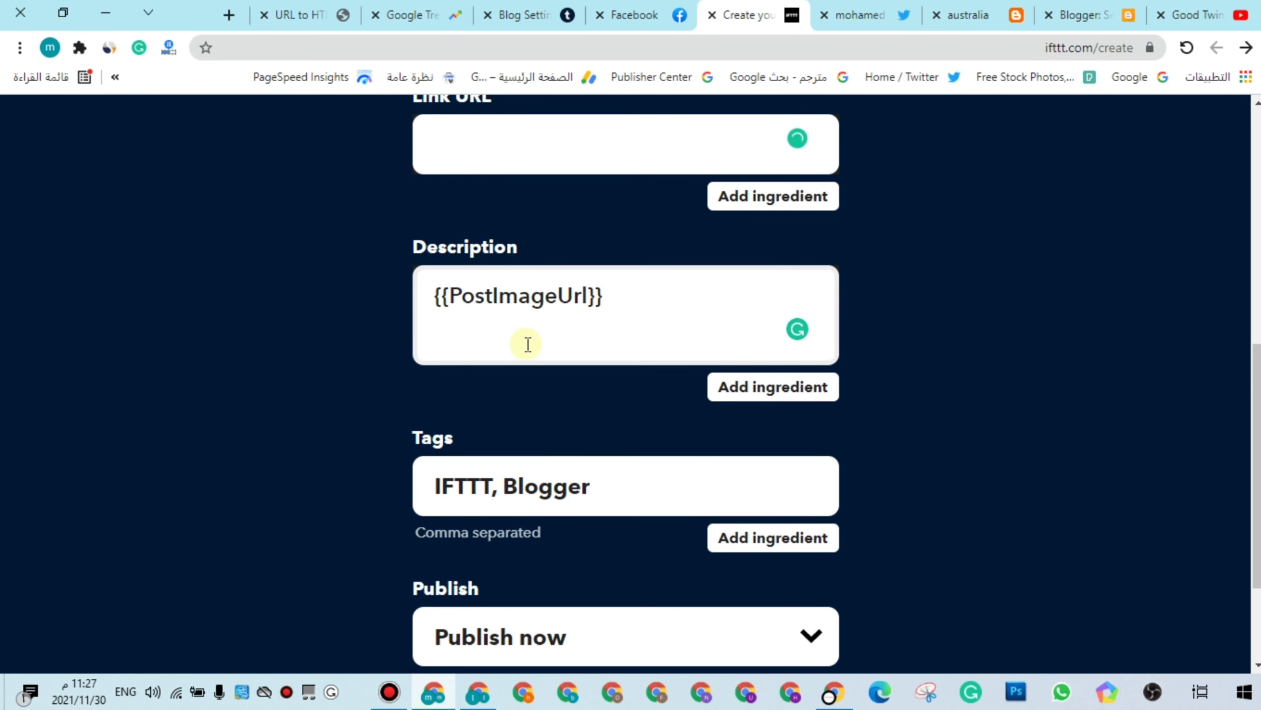
pyautogui.scroll(4, 571, 293)
pyautogui.hotkey('ctrl', 'z')
pyautogui.hotkey('ctrl', 'z')
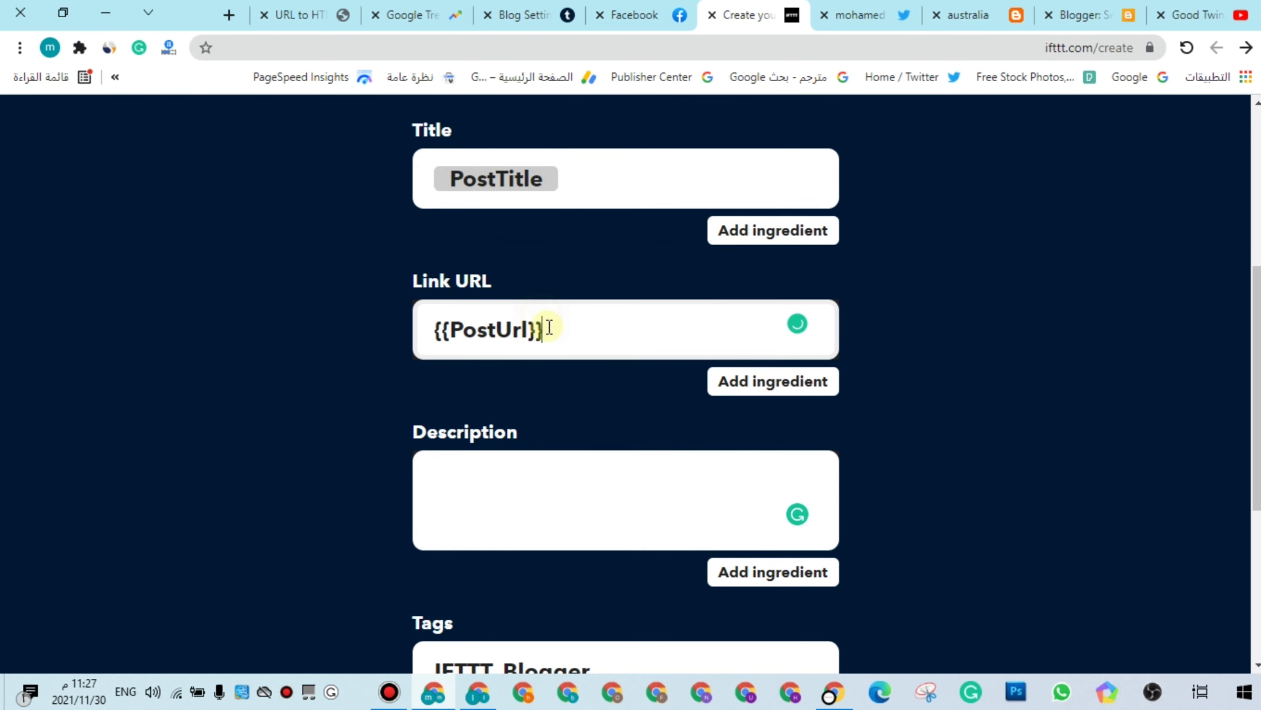
pyautogui.hotkey('ctrl', 'y')
pyautogui.hotkey('ctrl', 'y')
pyautogui.scroll(-2, 716, 397)
pyautogui.hotkey('ctrl', 'z')
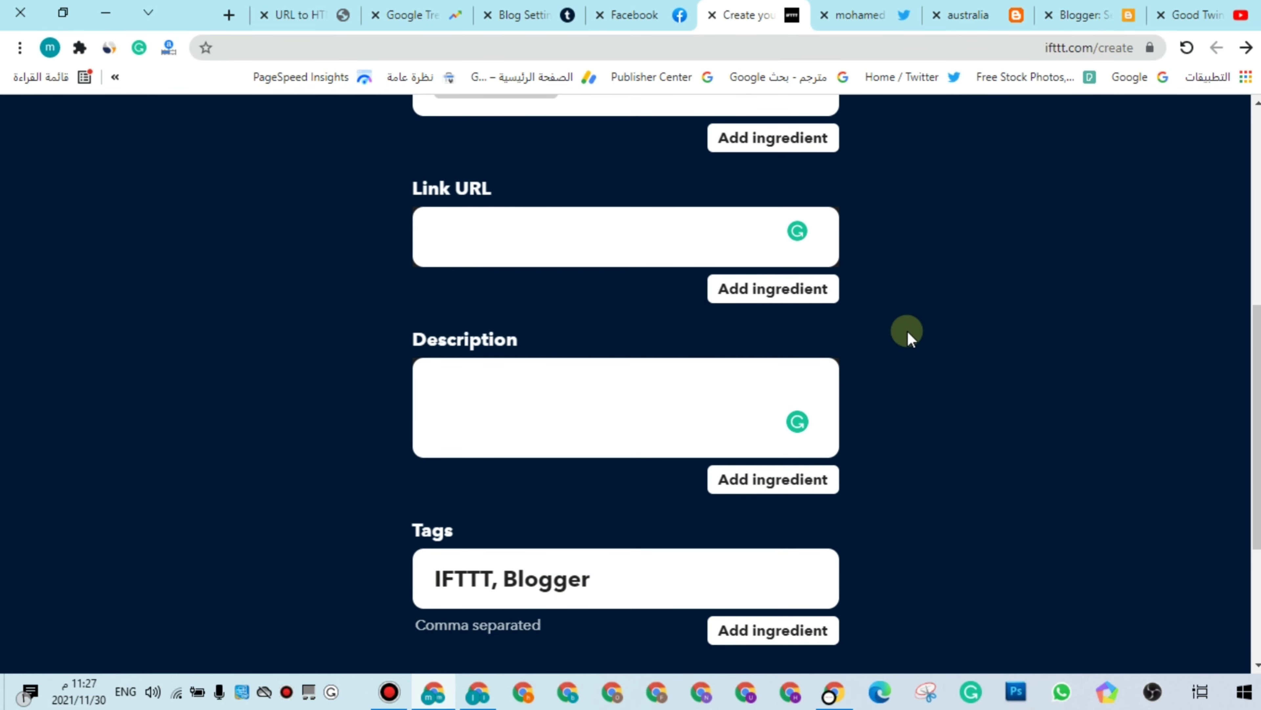
# - Try adding the PostTitle ingredient after PostUrl in the Link URL field, and remove it
pyautogui.scroll(-2, 904, 330)
pyautogui.click(791, 198)
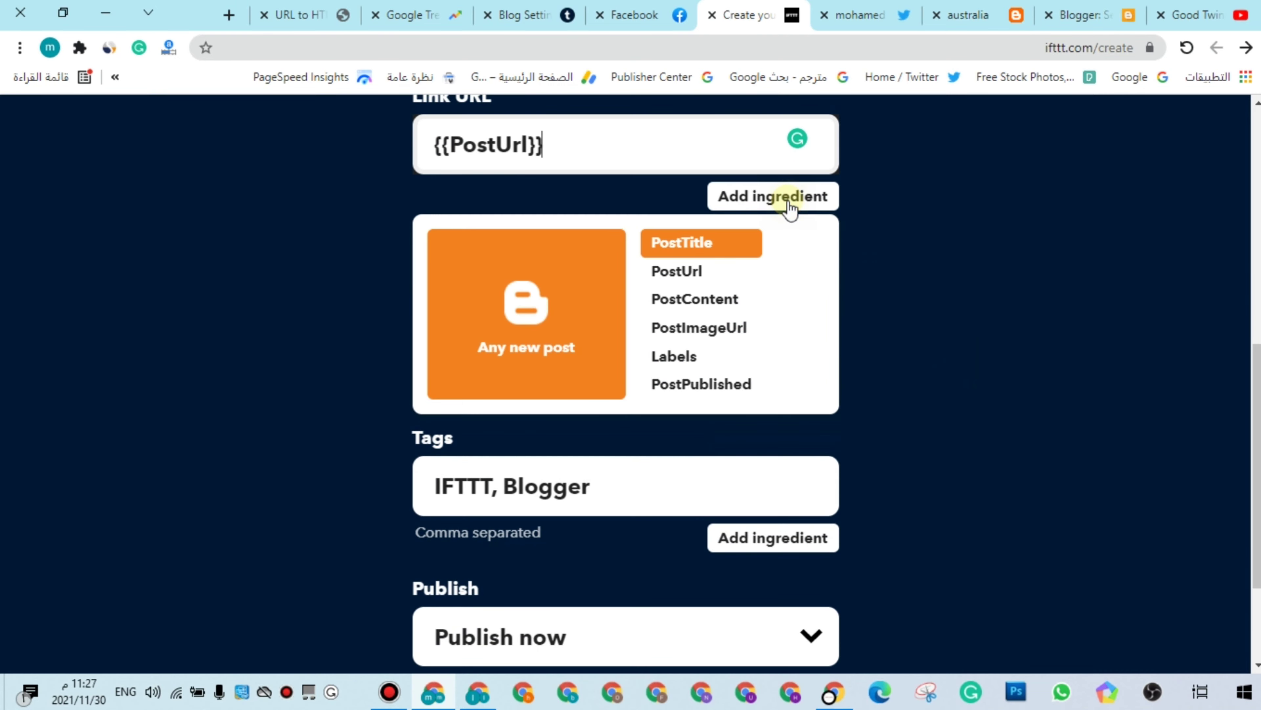
pyautogui.click(706, 244)
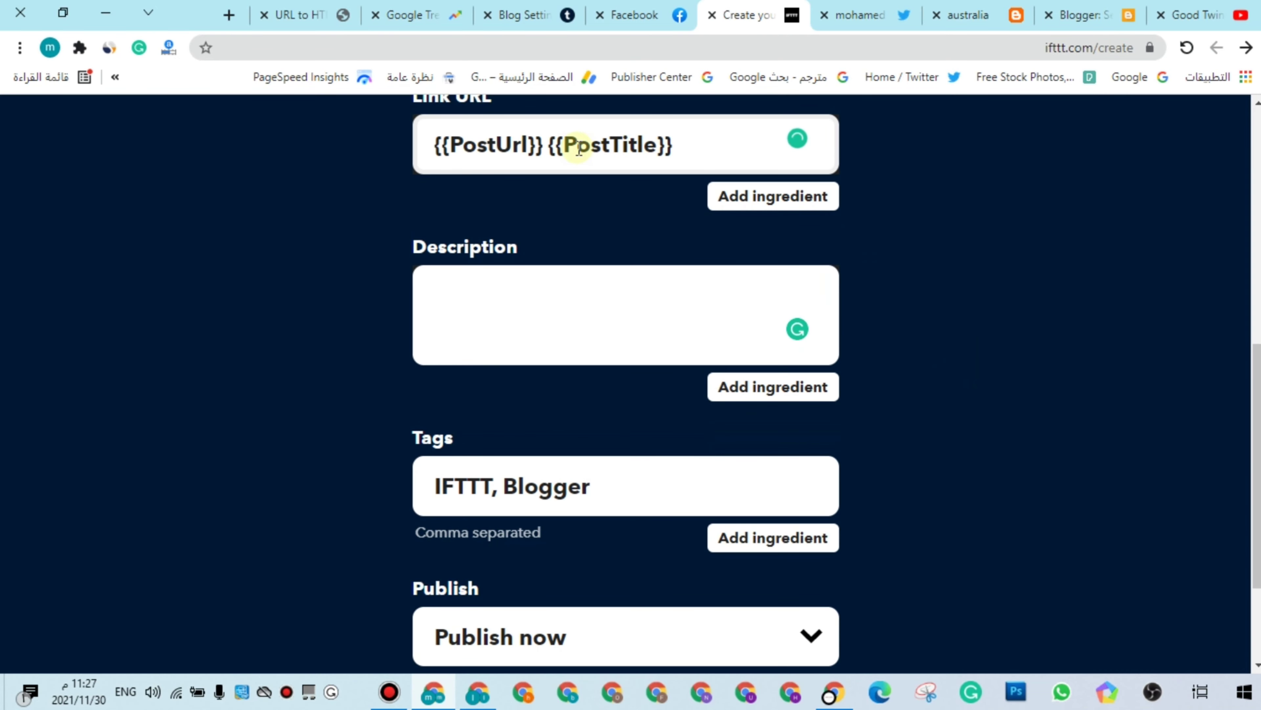
pyautogui.moveTo(575, 145); pyautogui.dragTo(688, 152)
pyautogui.press('BackSpace')
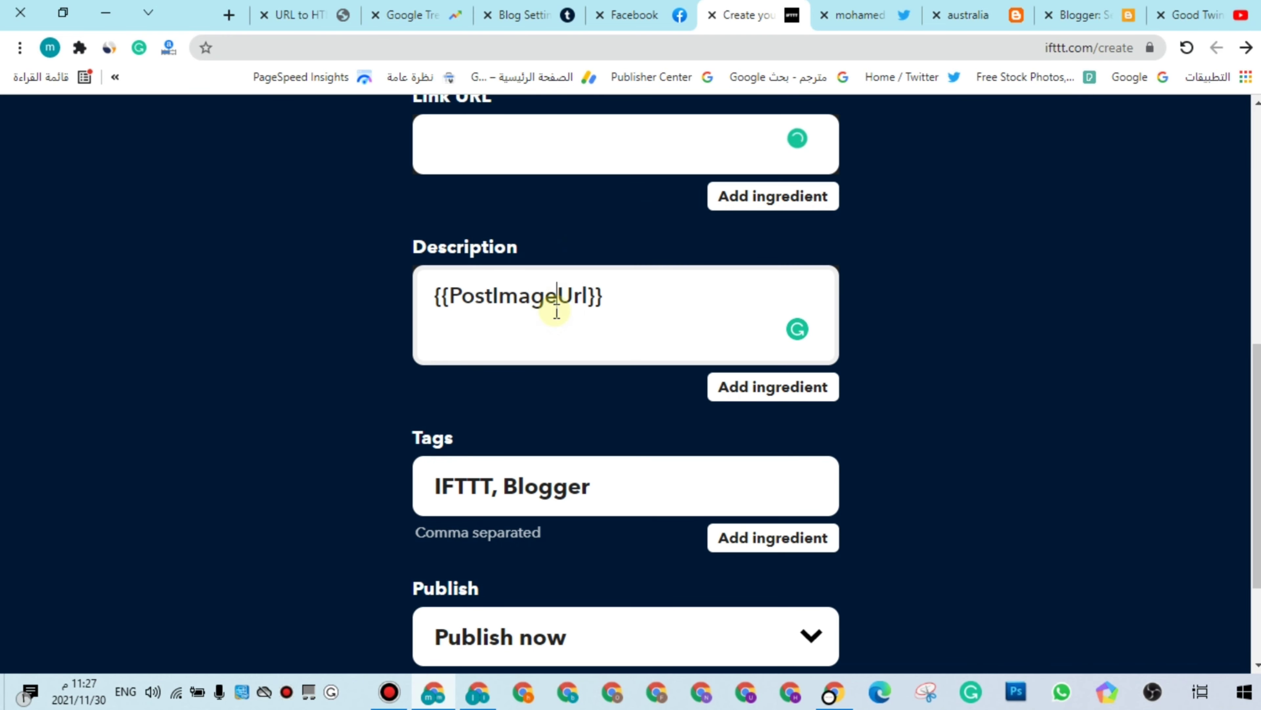
# - Review the link post's tags, switch to the Blogger settings and copy the blog title australia
pyautogui.scroll(-3, 557, 312)
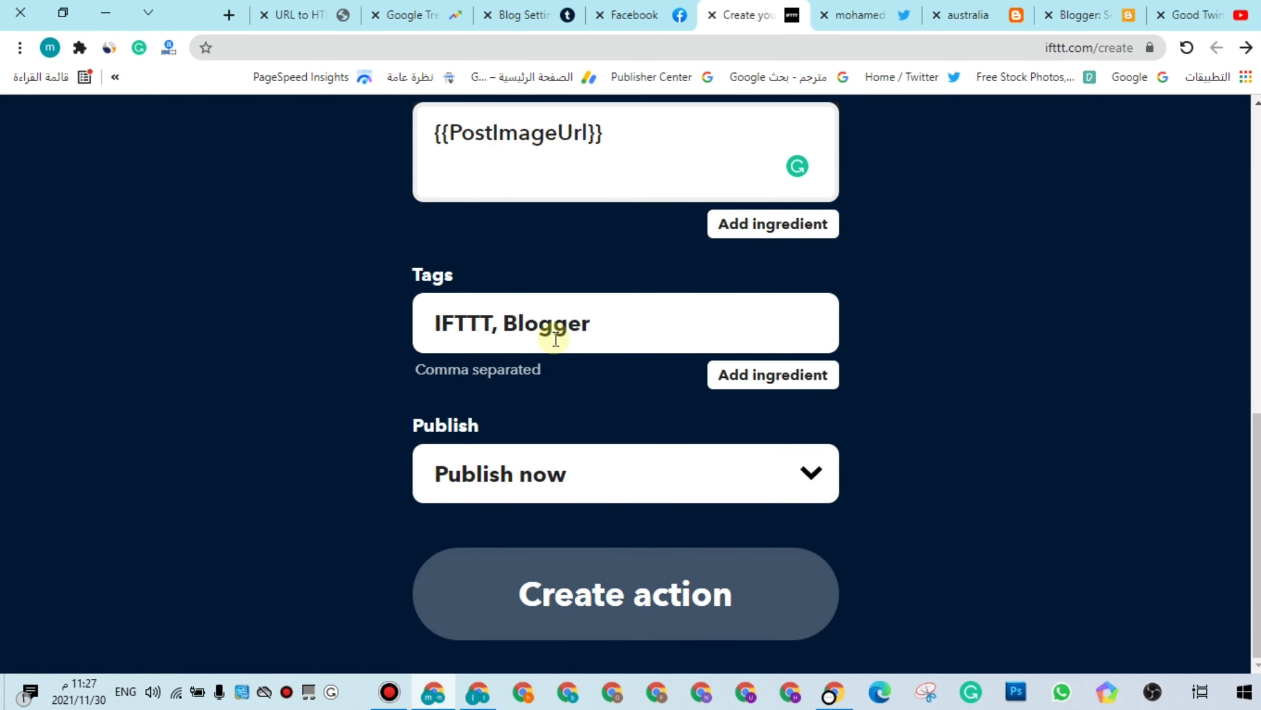
pyautogui.click(551, 323)
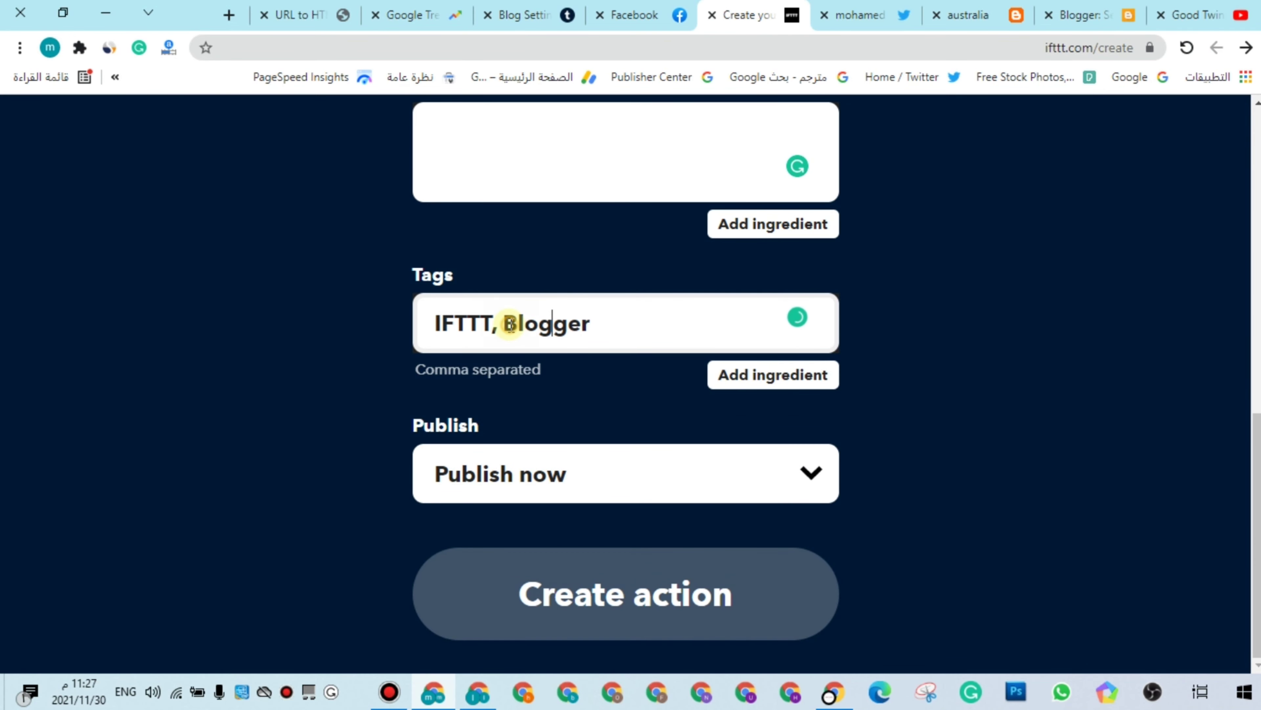
pyautogui.moveTo(510, 323); pyautogui.dragTo(600, 324)
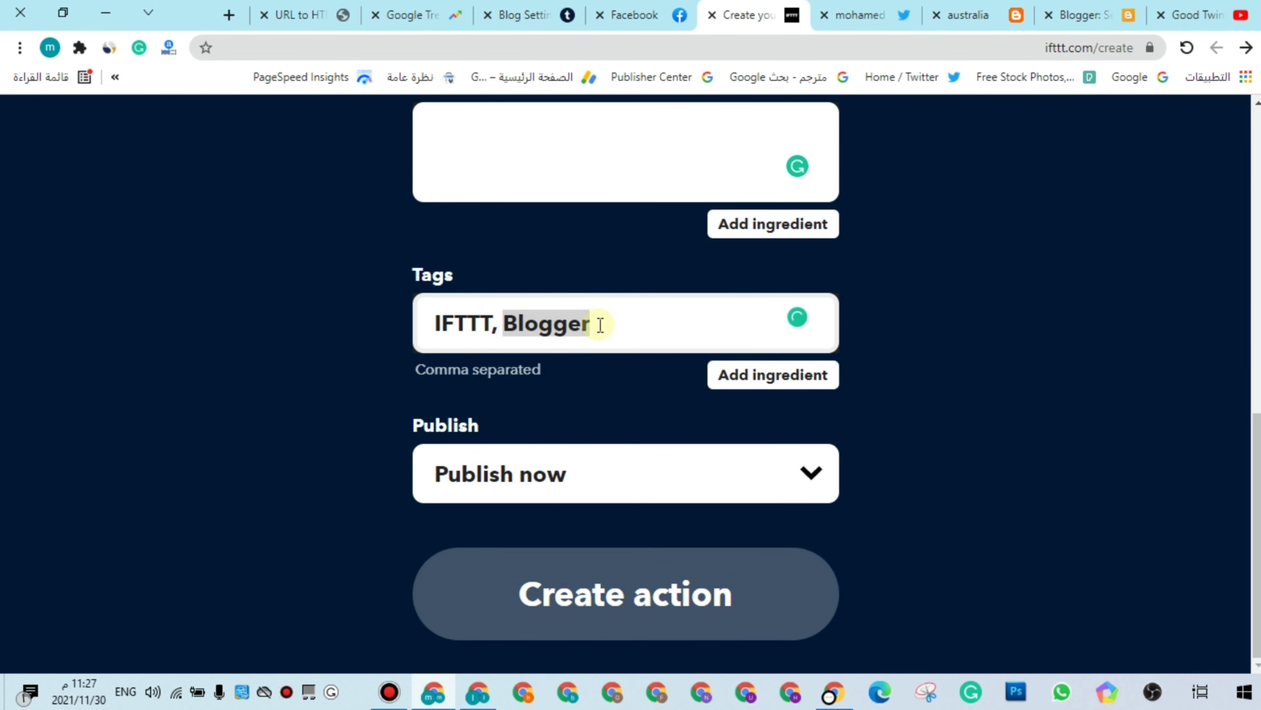
pyautogui.click(1077, 15)
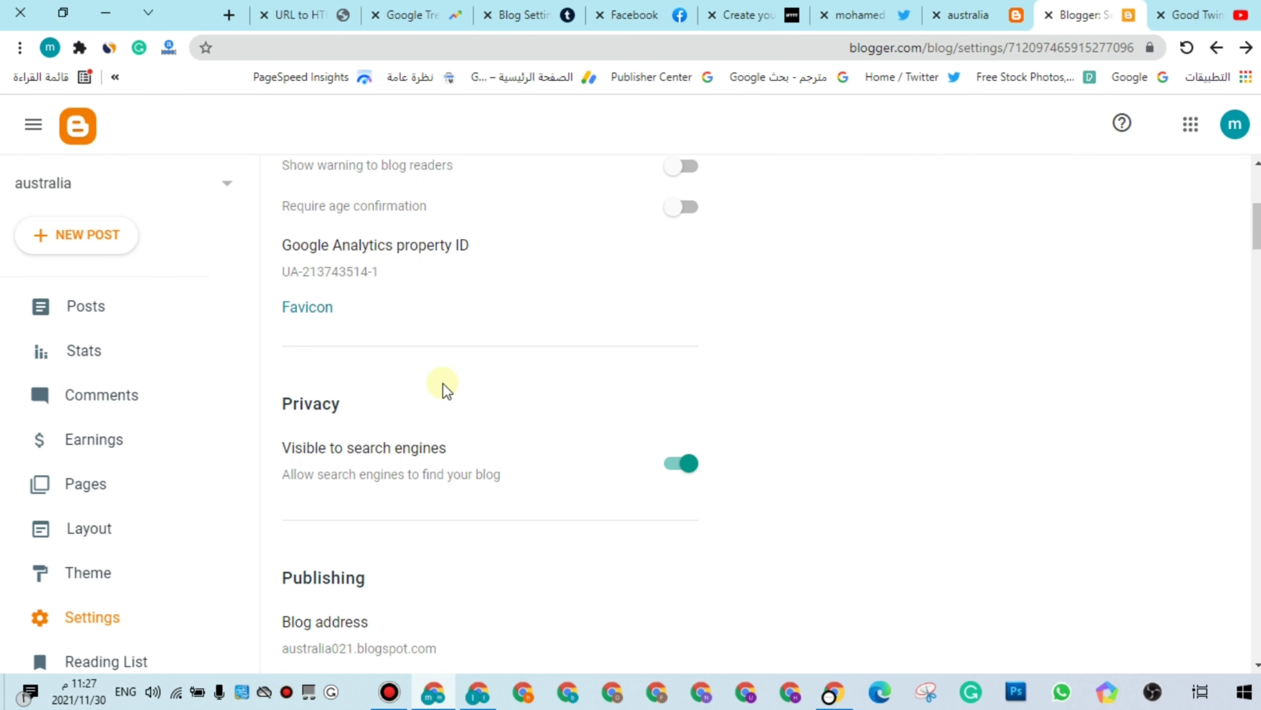
pyautogui.scroll(5, 394, 411)
pyautogui.click(292, 277)
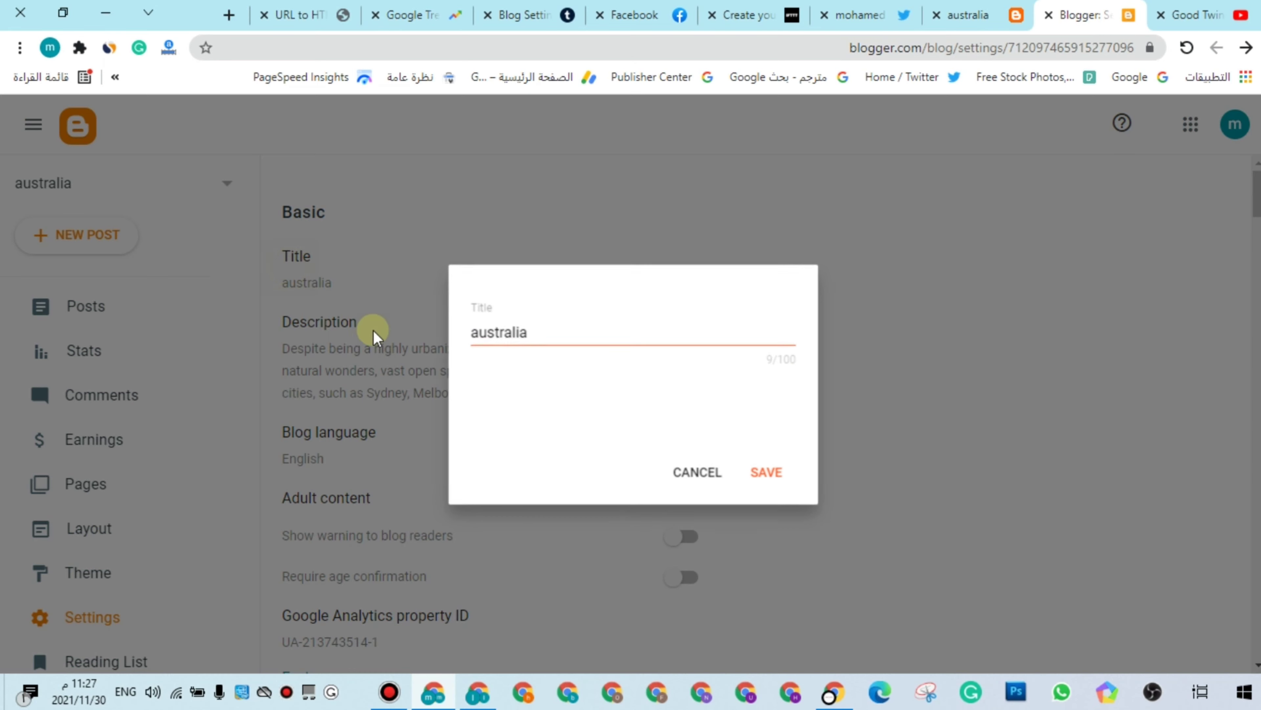
pyautogui.doubleClick(524, 329)
pyautogui.rightClick(528, 331)
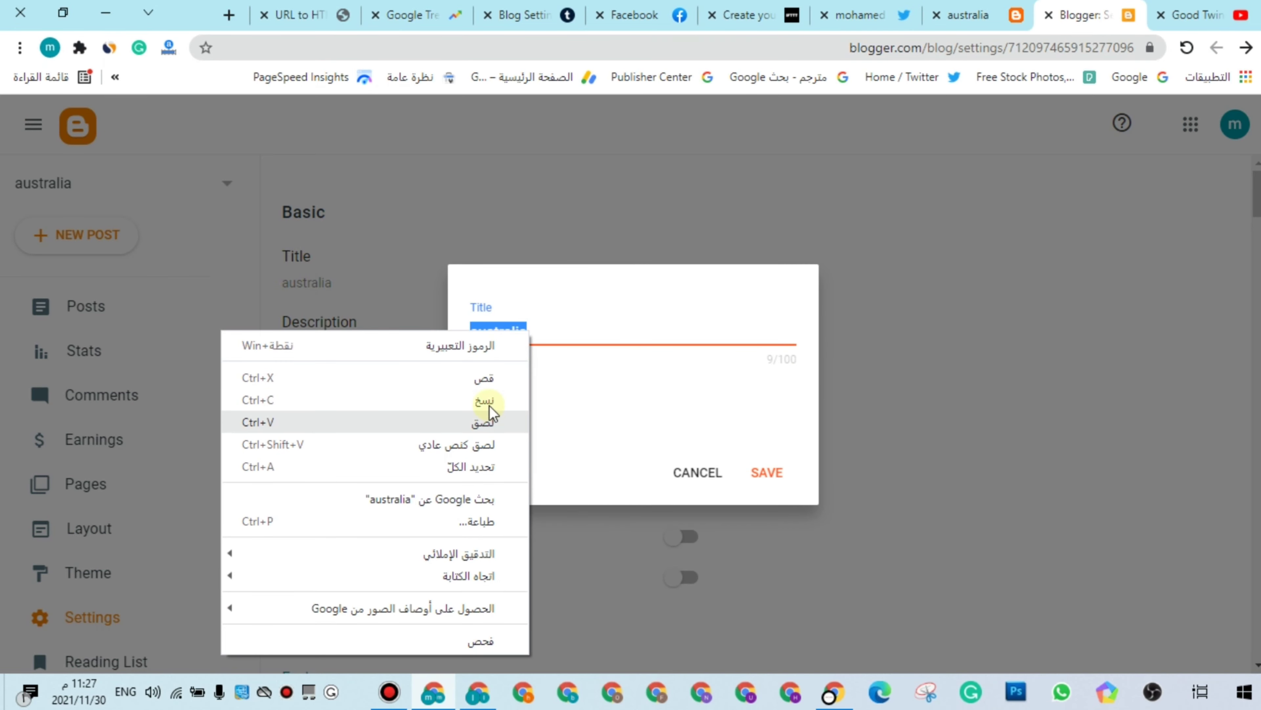
pyautogui.click(485, 390)
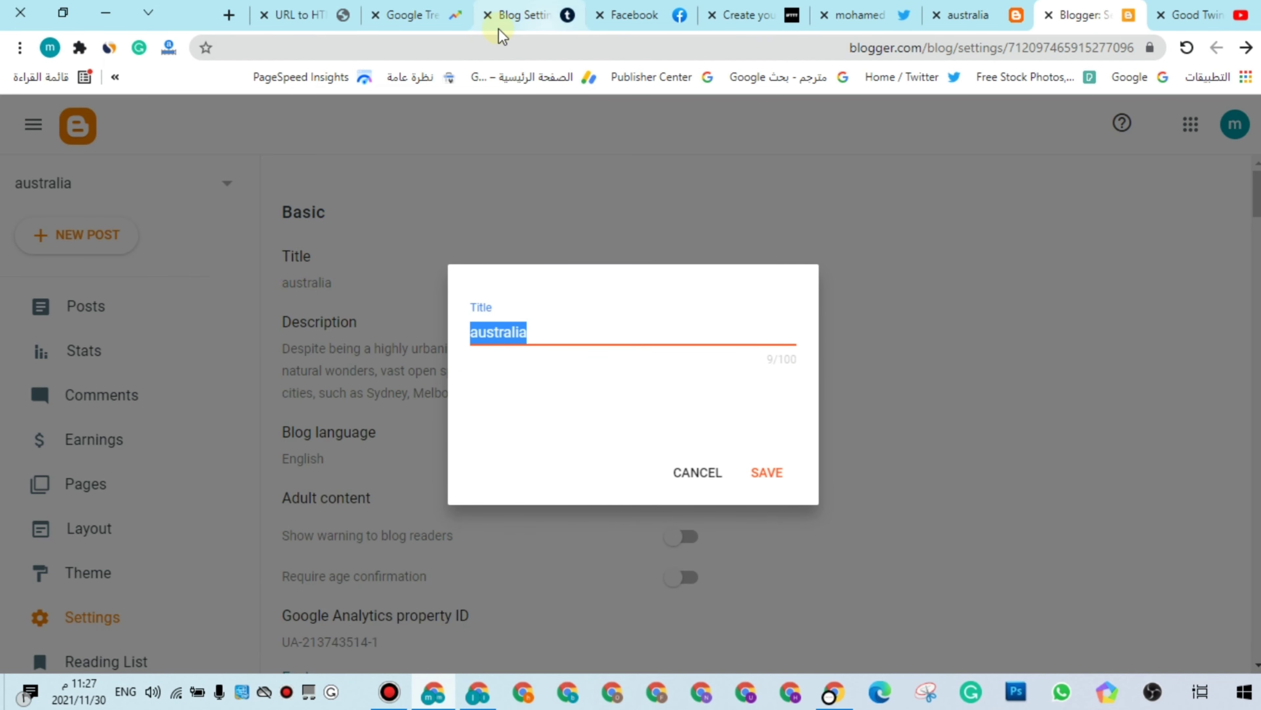
# - Return to the IFTTT applet and replace the IFTTT tag with the copied title australia
pyautogui.click(750, 17)
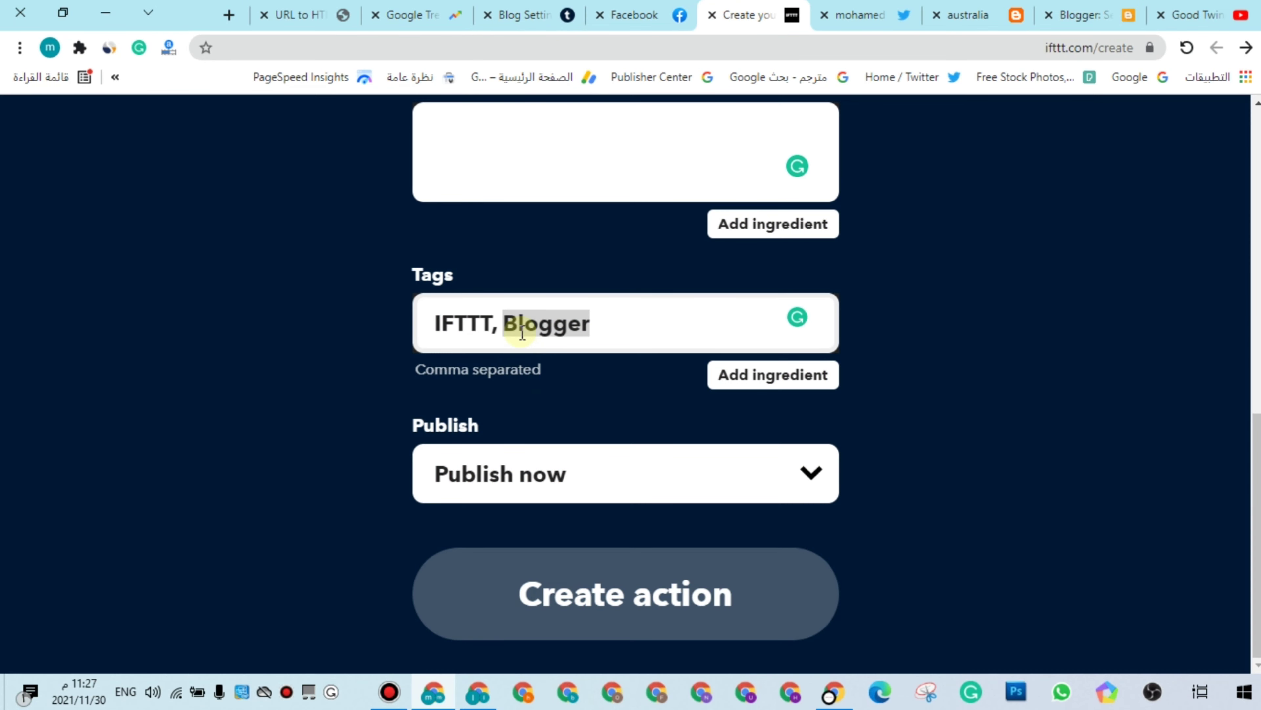
pyautogui.click(494, 323)
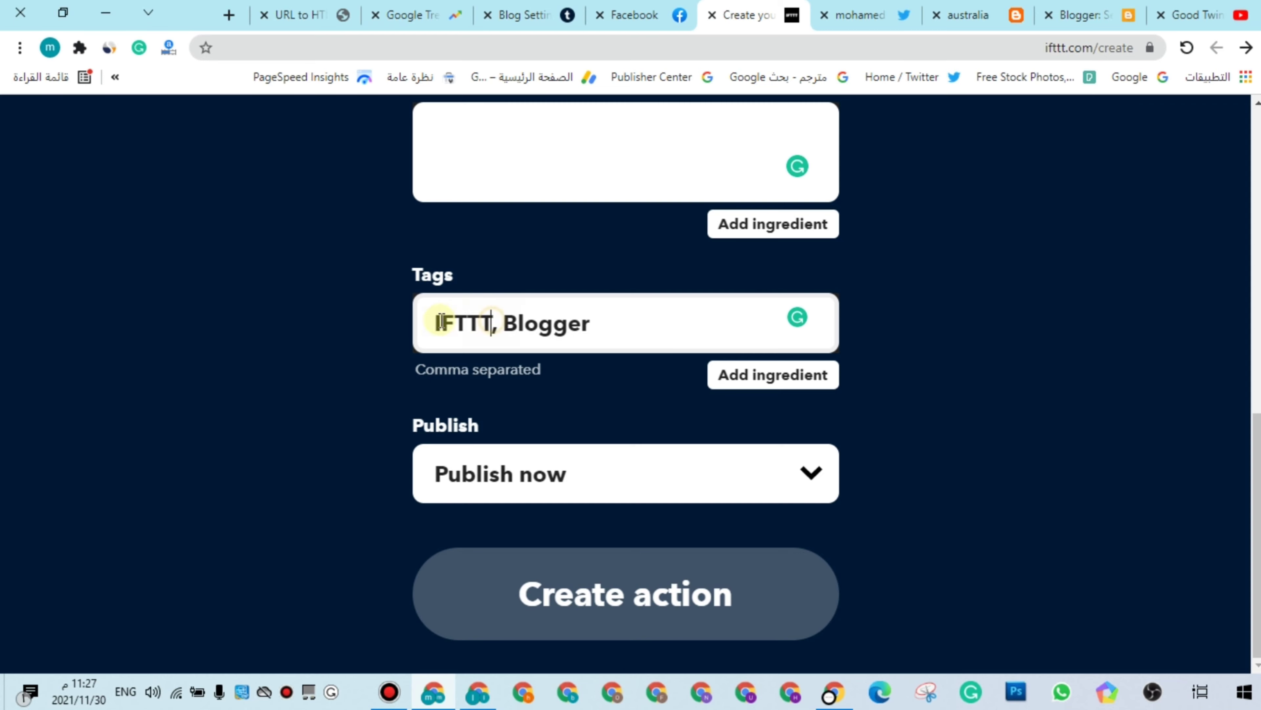
pyautogui.moveTo(436, 323); pyautogui.dragTo(493, 322)
pyautogui.rightClick(453, 323)
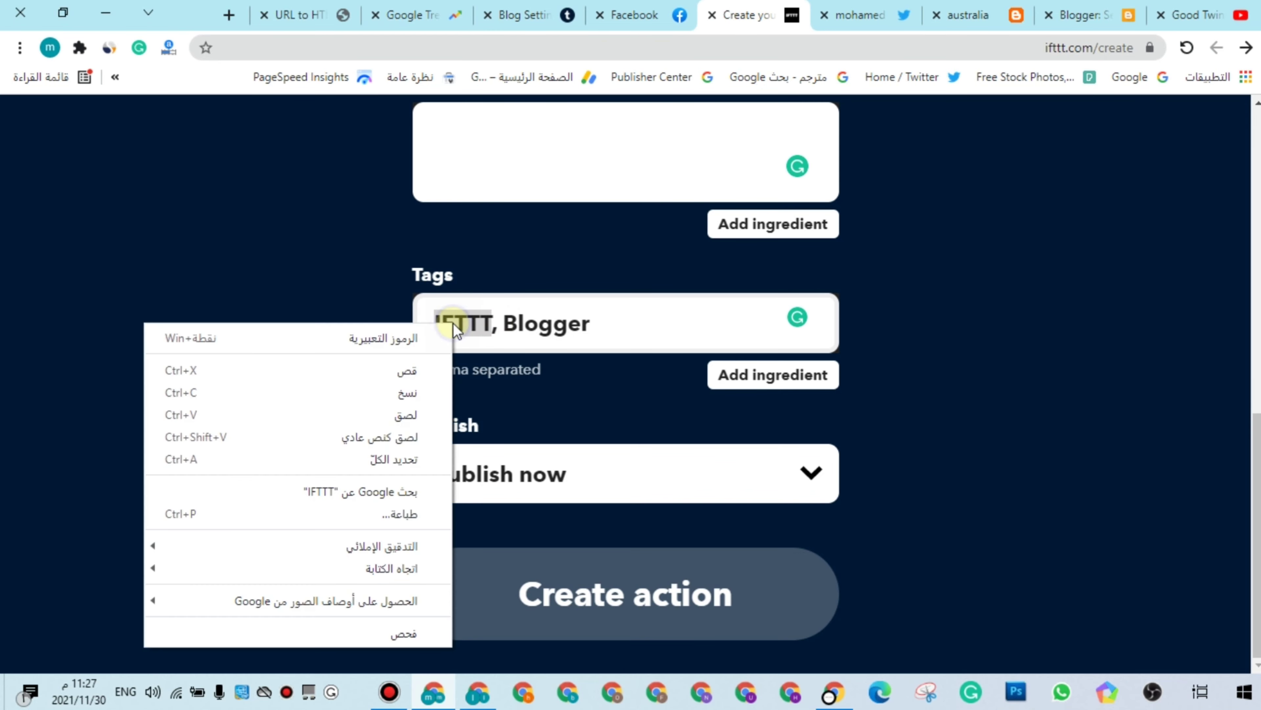
pyautogui.click(400, 415)
# - Switch to the australia blog, open its Bitcoin label page and copy the word Bitcoin from the page address
pyautogui.click(969, 15)
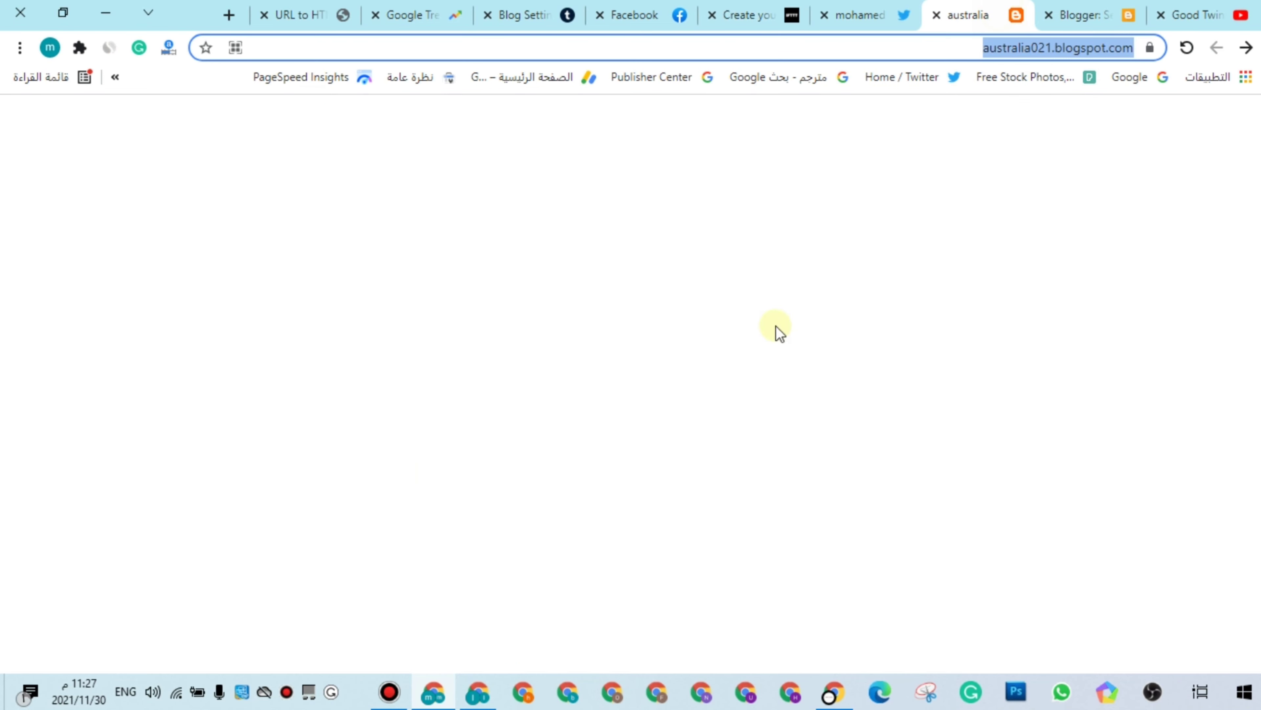
pyautogui.click(1100, 20)
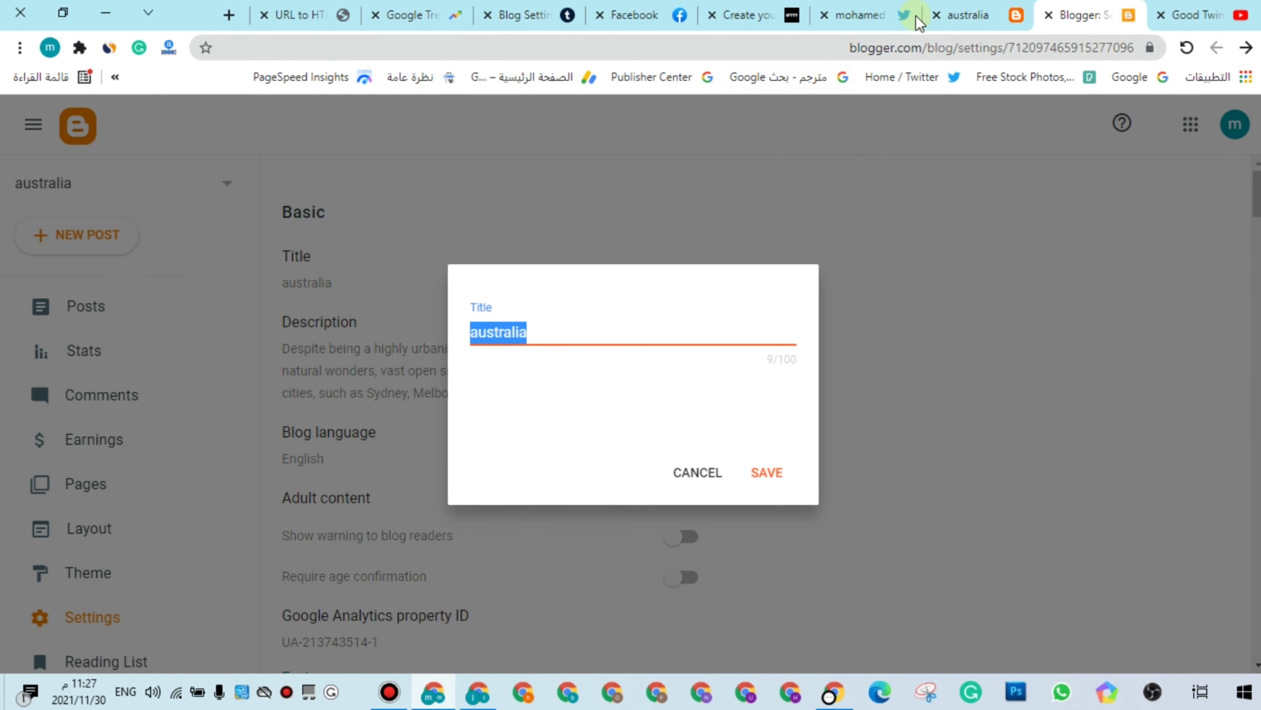
pyautogui.click(966, 15)
pyautogui.click(395, 154)
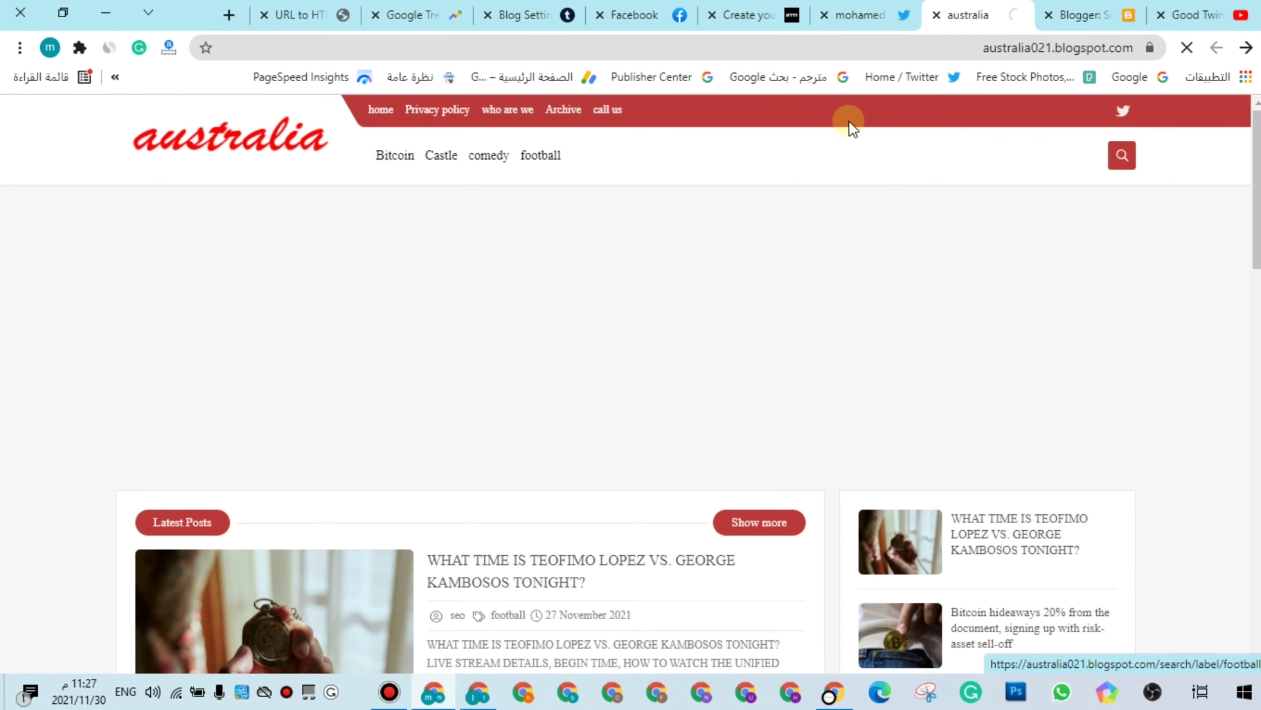
pyautogui.doubleClick(1108, 48)
pyautogui.rightClick(1113, 47)
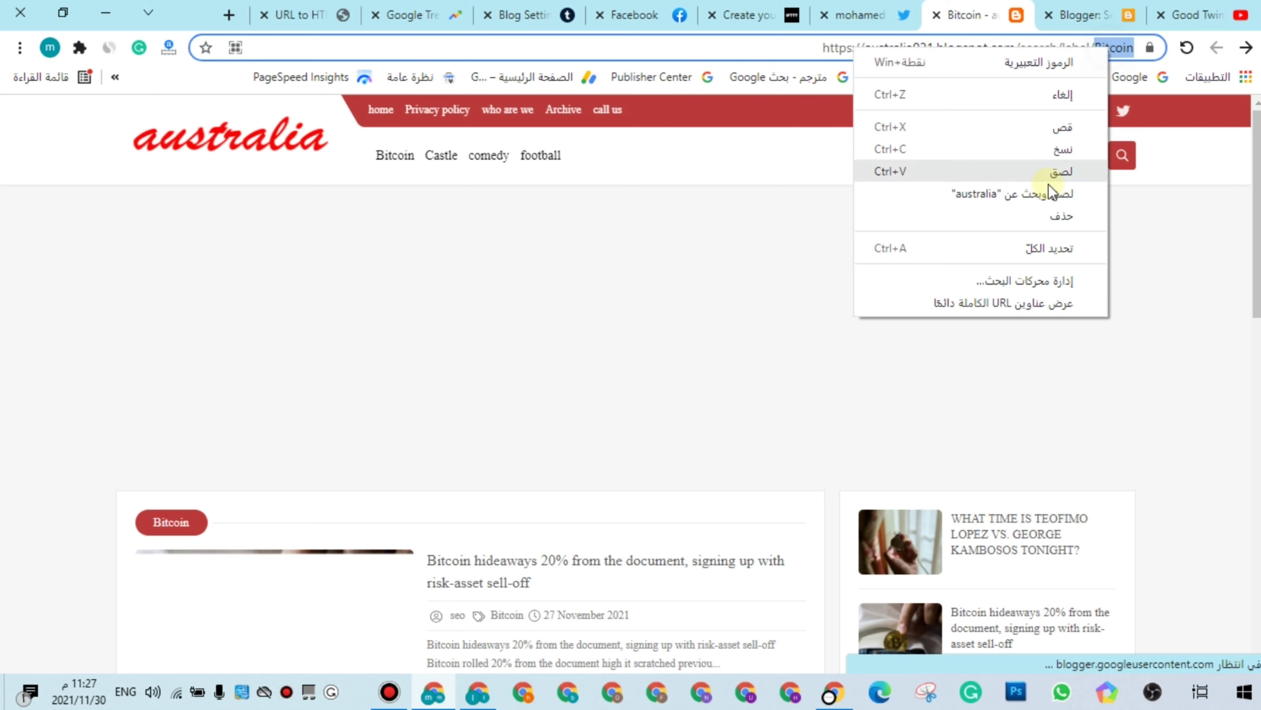
pyautogui.click(1043, 148)
# - Return to the IFTTT applet and replace the Blogger tag with the copied word Bitcoin
pyautogui.click(521, 12)
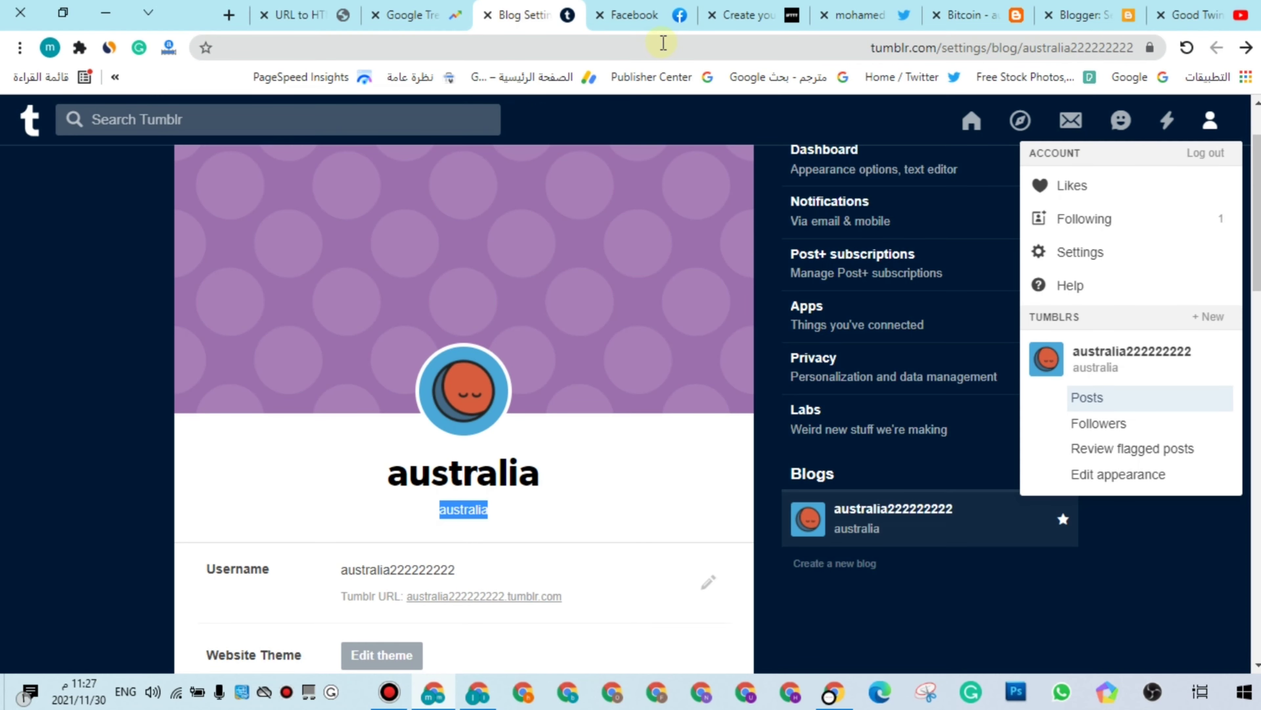
pyautogui.click(740, 13)
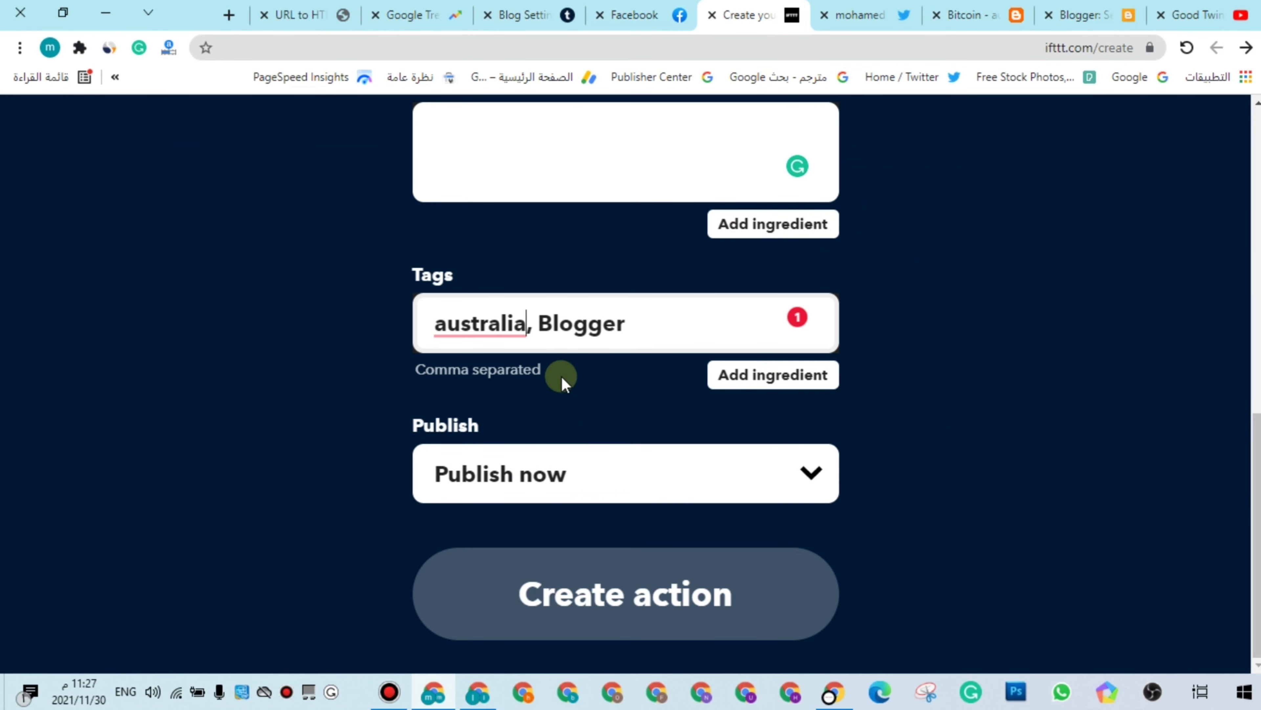
pyautogui.moveTo(533, 323); pyautogui.dragTo(621, 326)
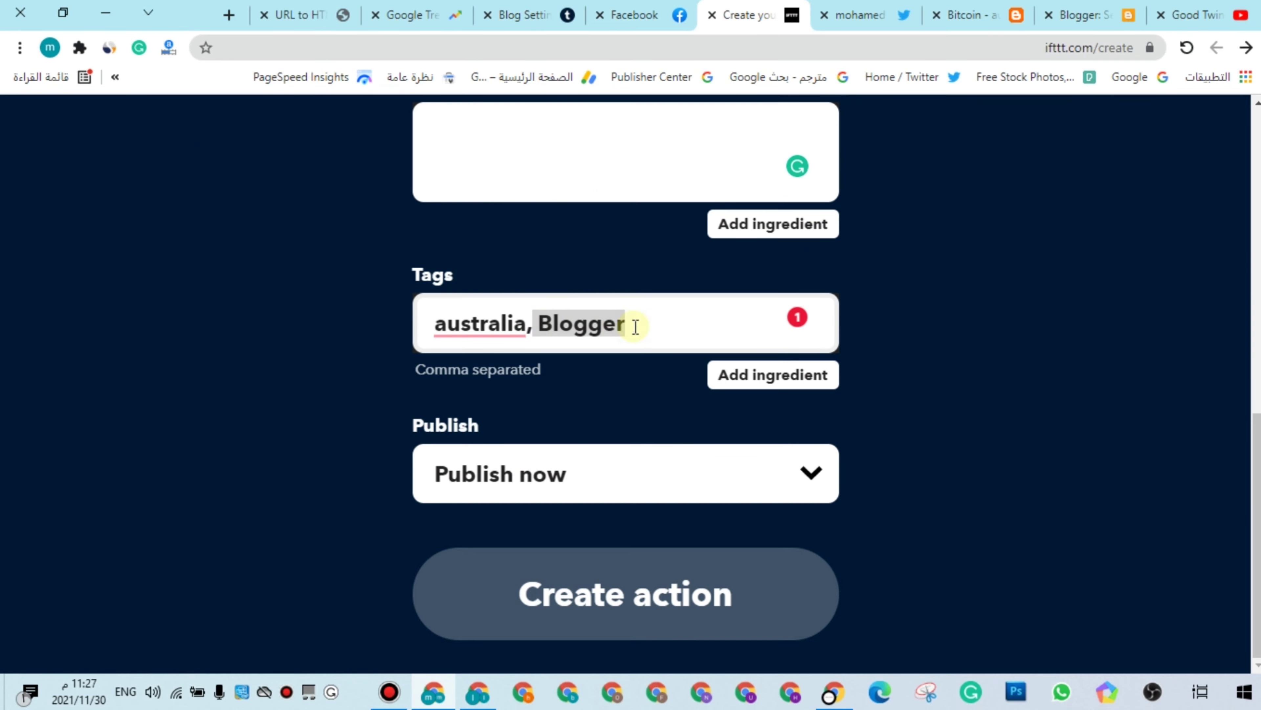
pyautogui.rightClick(620, 323)
pyautogui.click(567, 416)
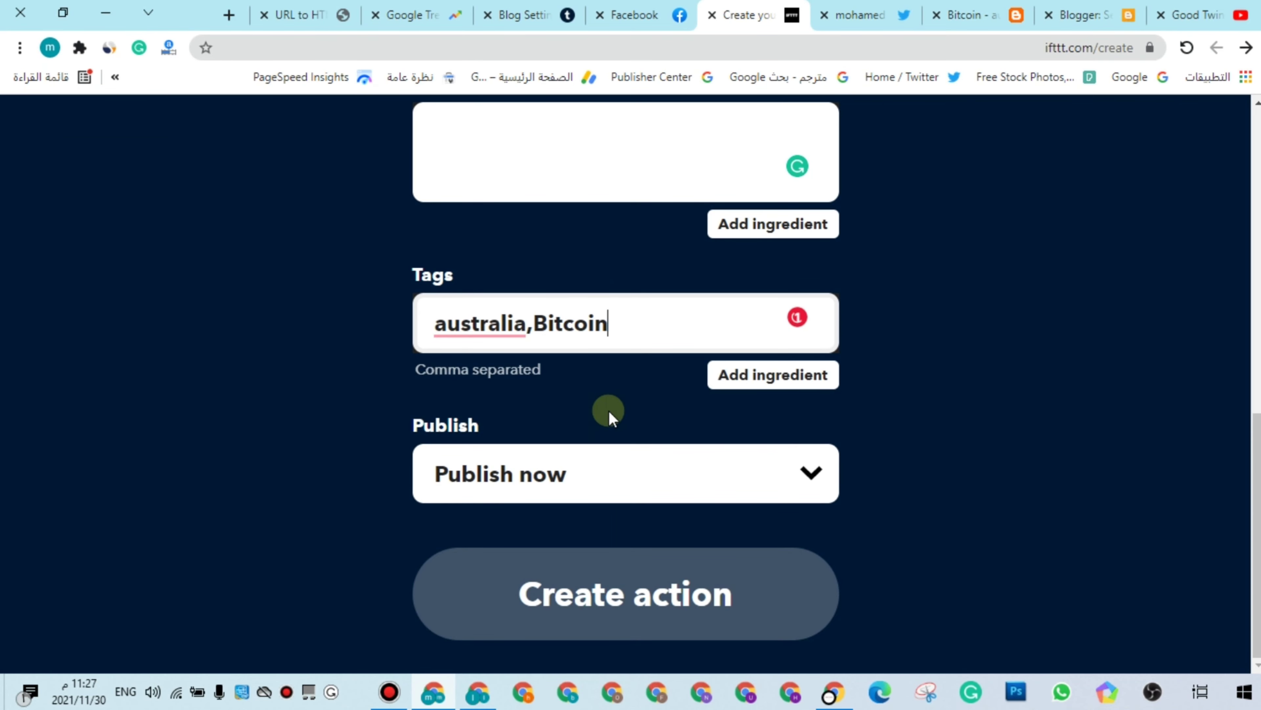
# - Copy the comma between the tags and paste it after Bitcoin
pyautogui.rightClick(530, 323)
pyautogui.click(494, 391)
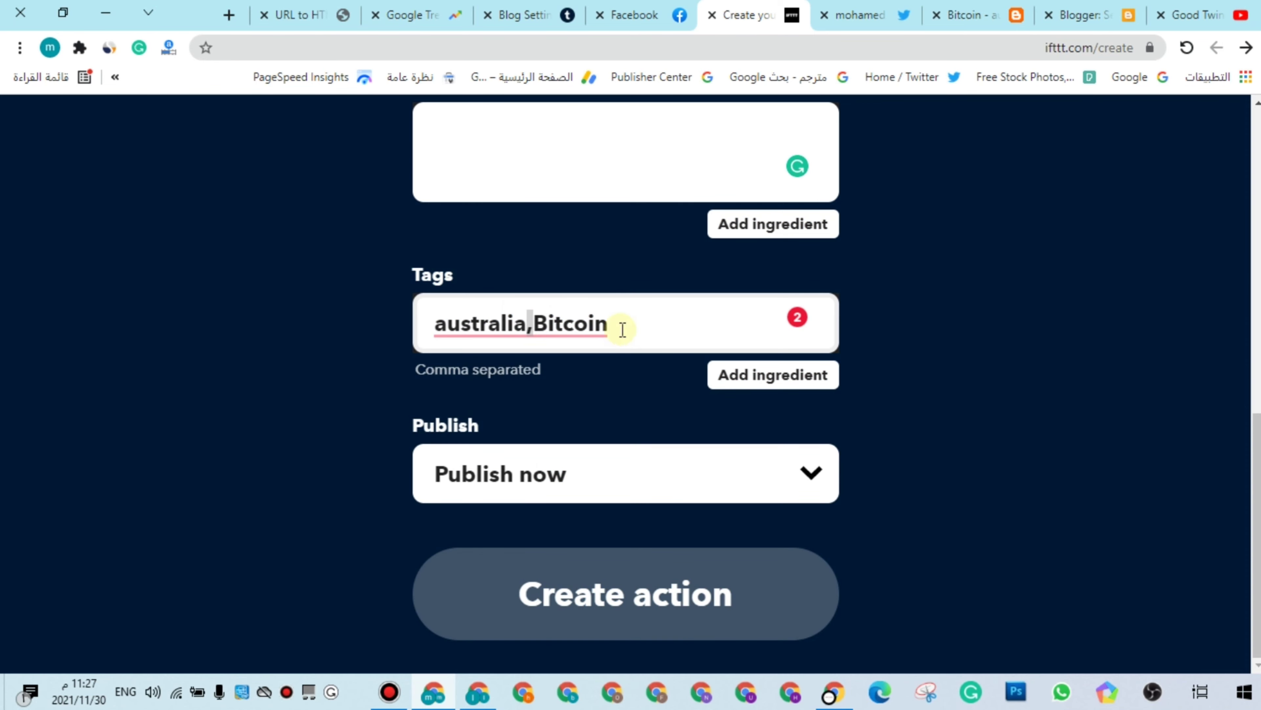
pyautogui.rightClick(614, 325)
pyautogui.click(568, 470)
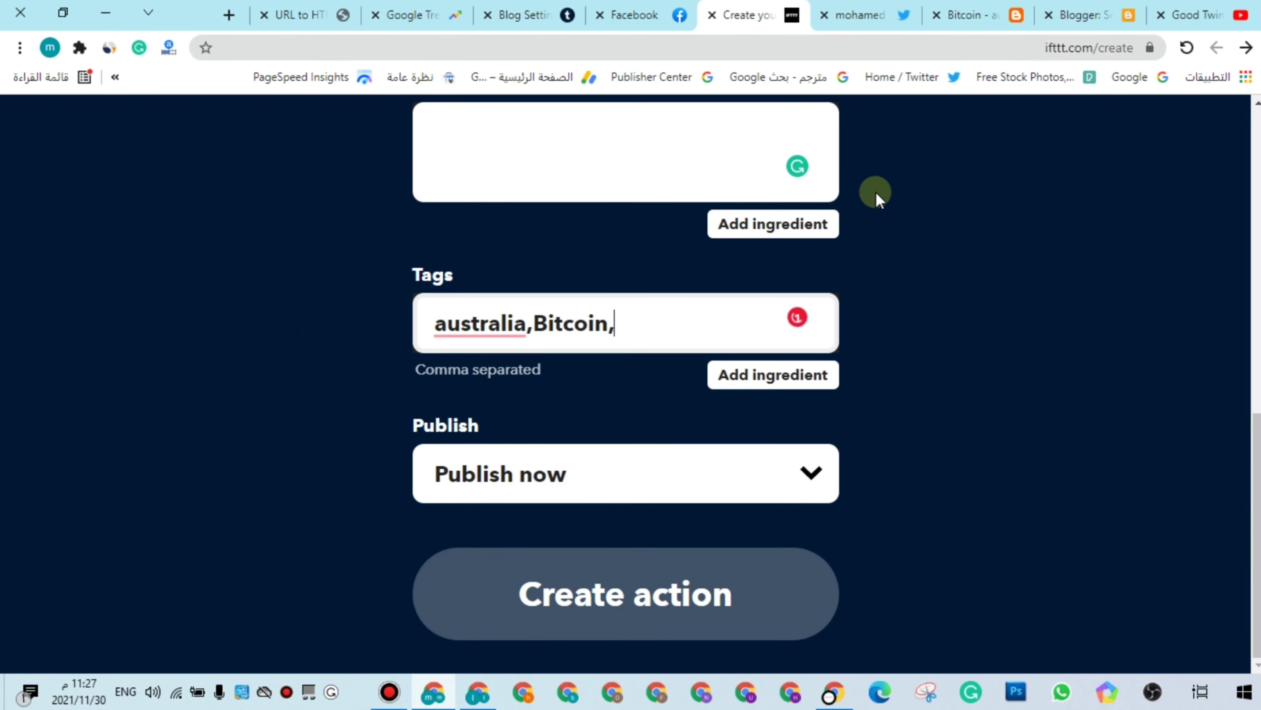
# - Switch to the Blogger settings, cancel the title editing and open the australia blog's list of posts
pyautogui.click(988, 21)
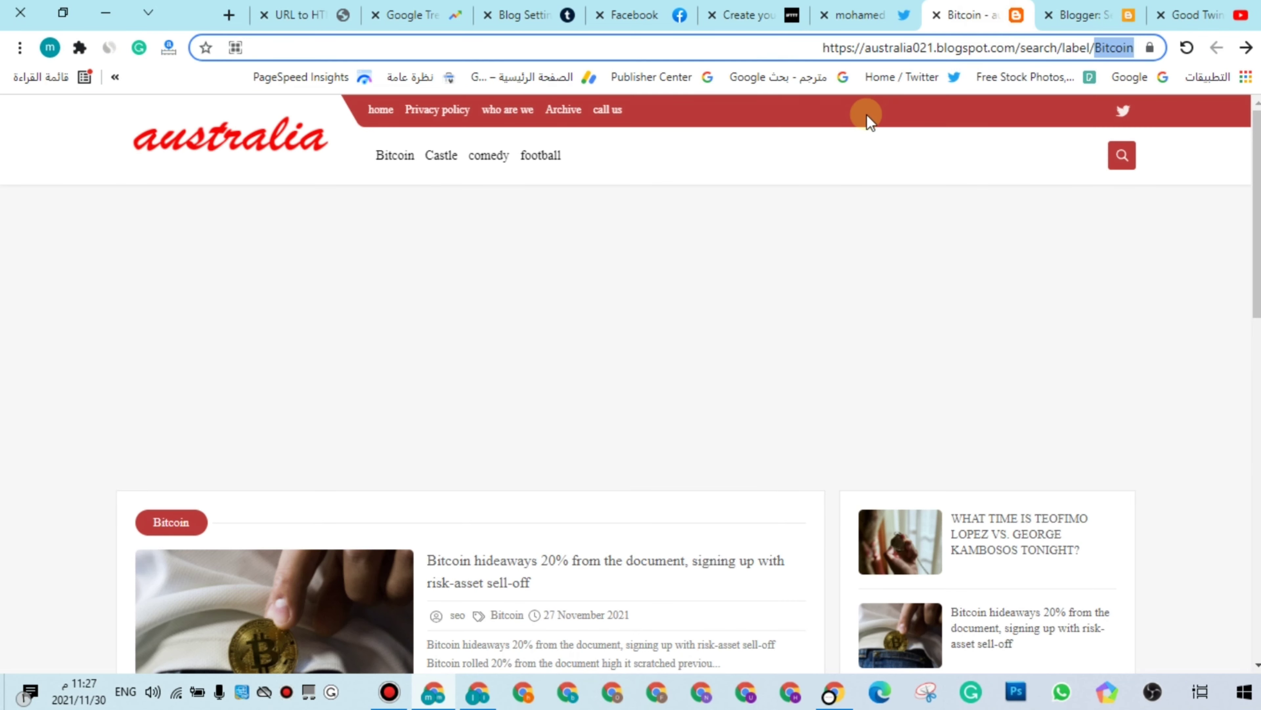
pyautogui.click(759, 25)
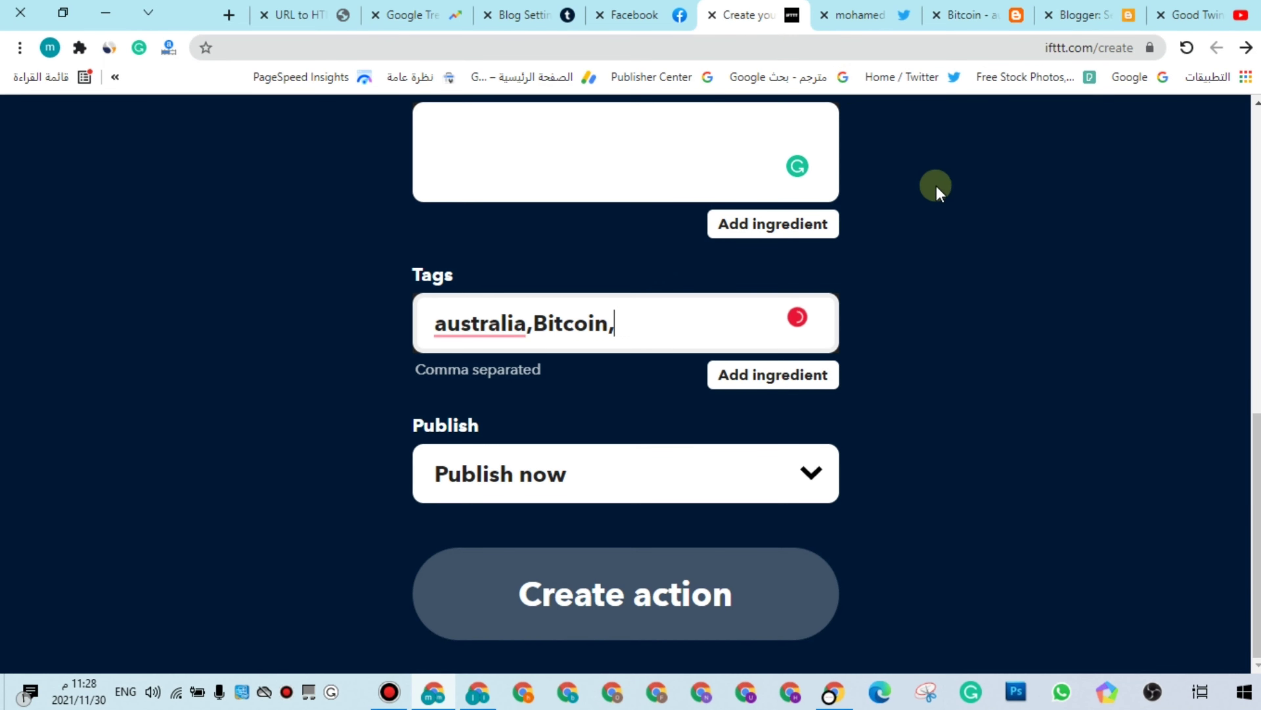
pyautogui.click(1078, 14)
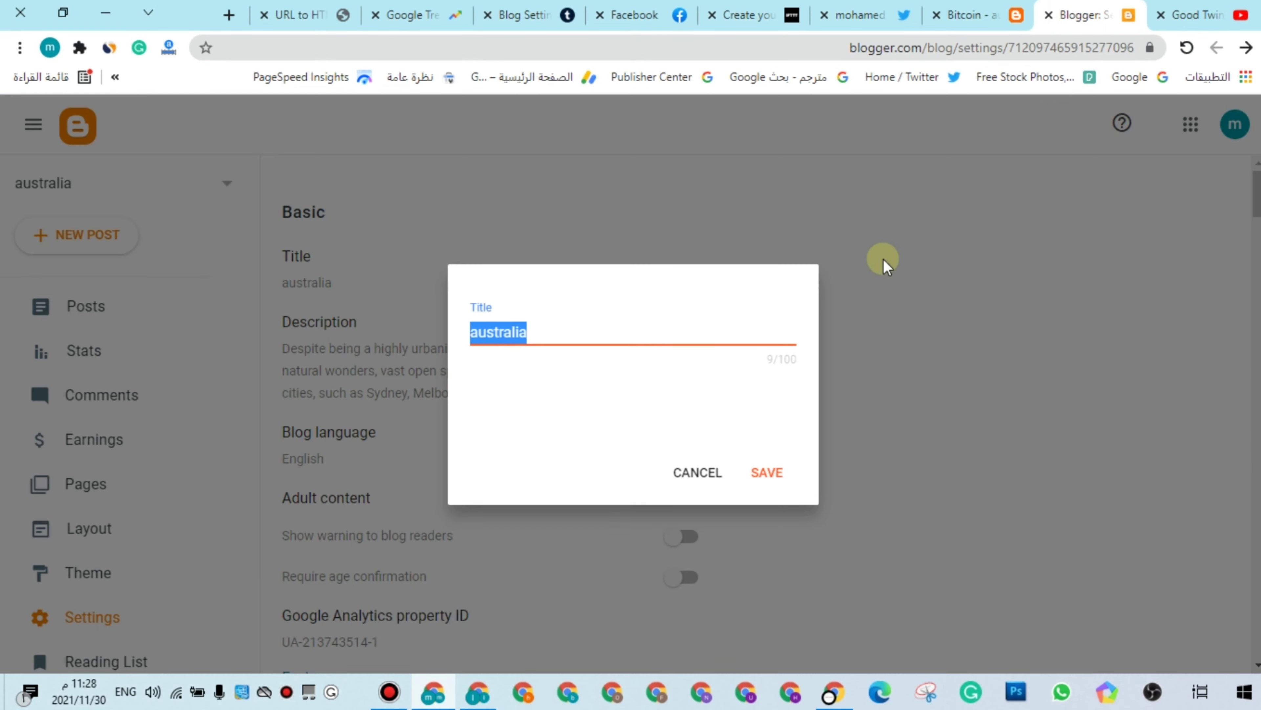
pyautogui.click(710, 465)
pyautogui.click(92, 330)
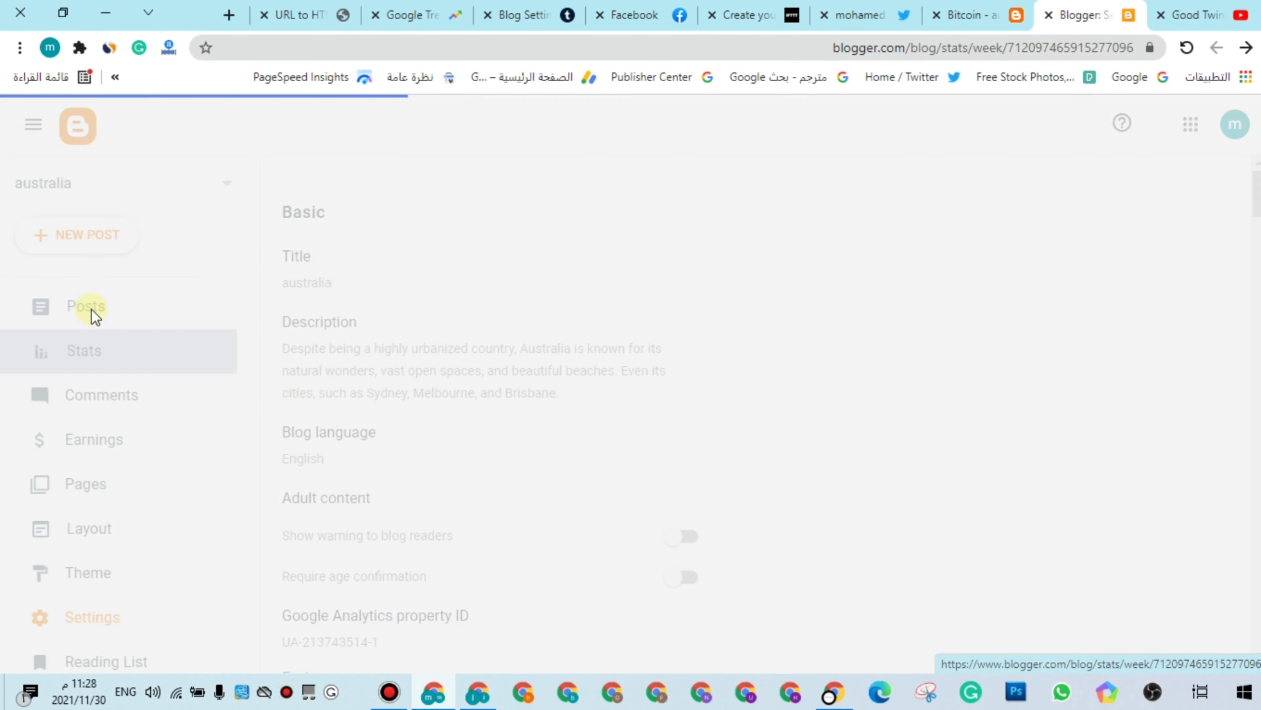
pyautogui.click(92, 306)
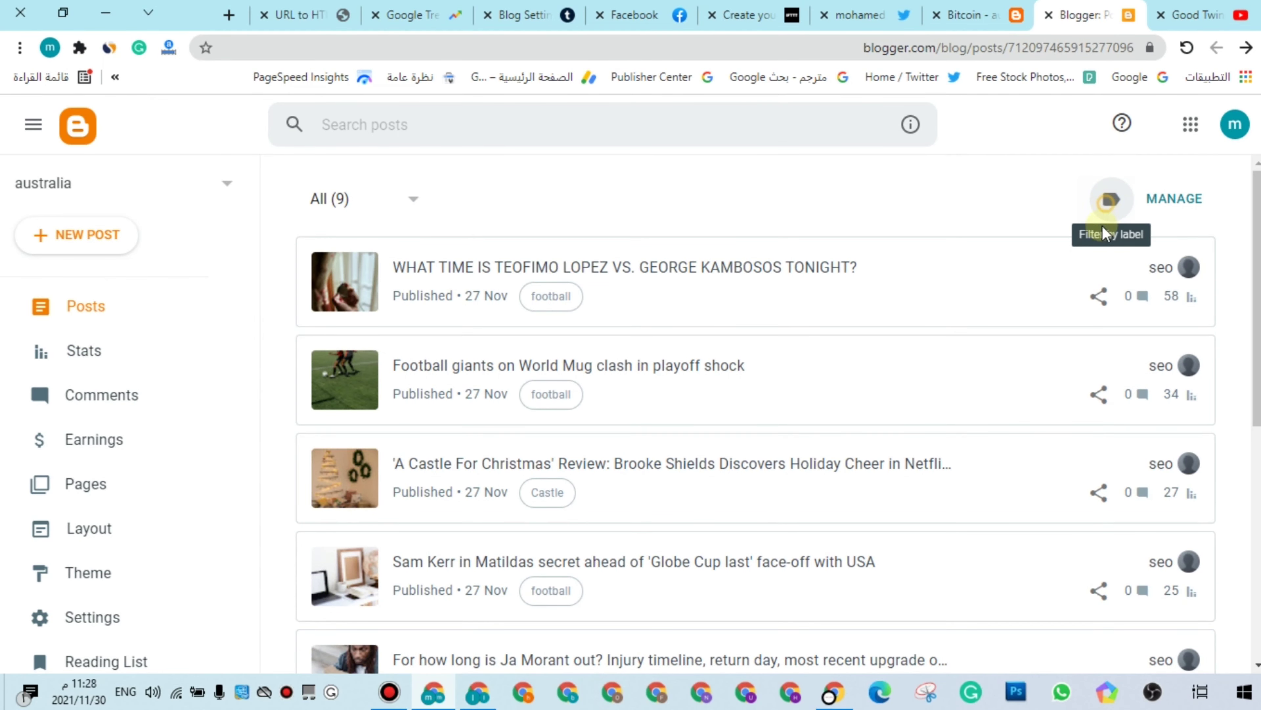
# - Build the label list Bitcoin,Castle,comedy,football in the posts' label filter and copy the whole list
pyautogui.click(1037, 366)
pyautogui.click(535, 301)
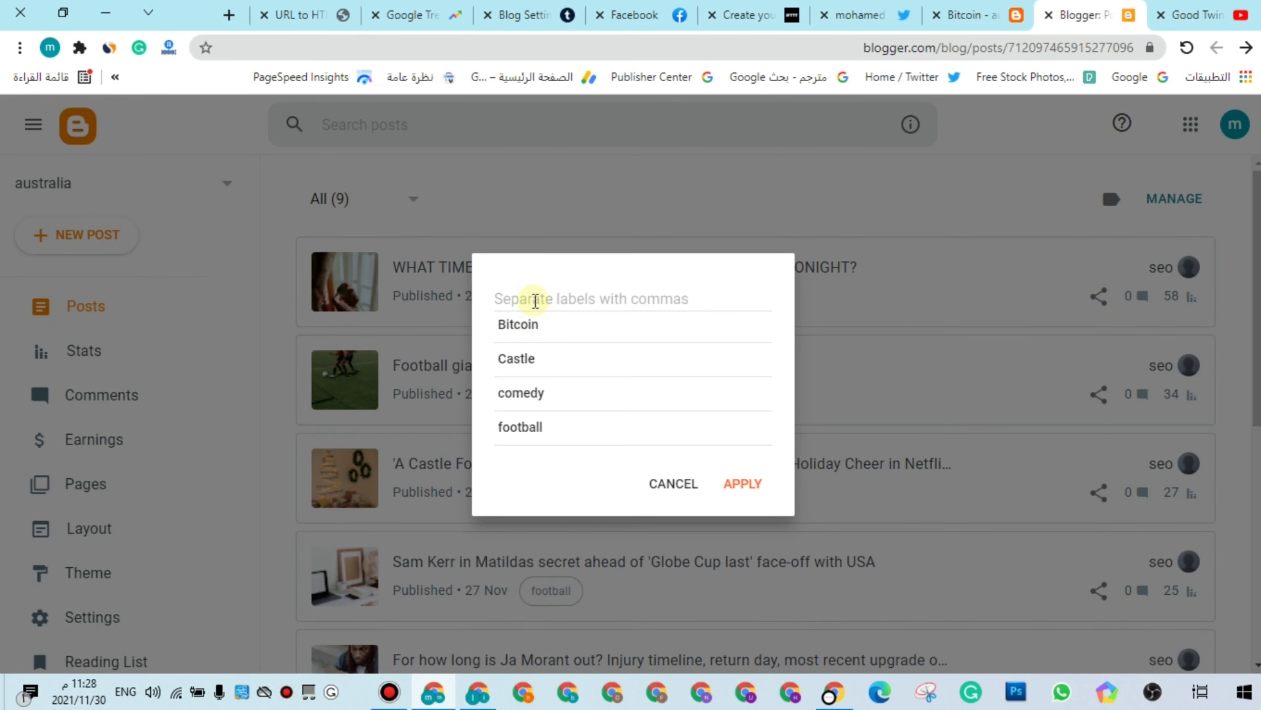
pyautogui.click(529, 328)
pyautogui.click(531, 332)
pyautogui.click(534, 332)
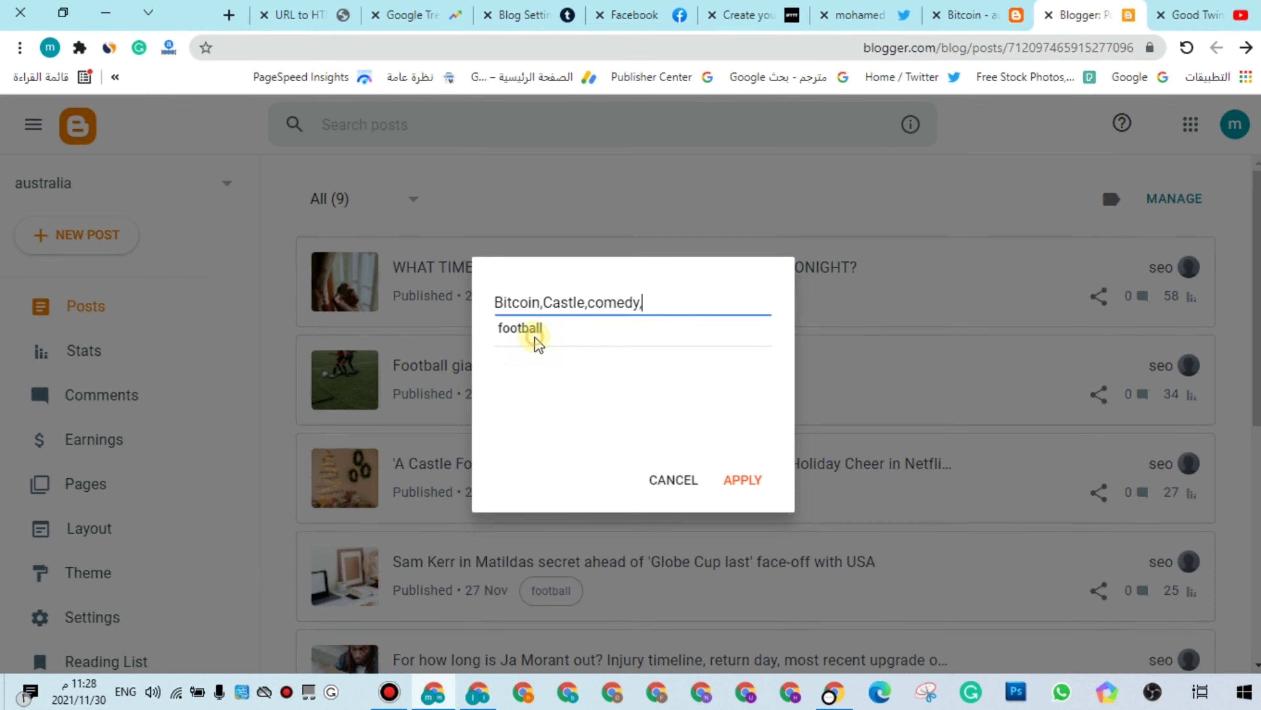
pyautogui.click(536, 336)
pyautogui.tripleClick(552, 302)
pyautogui.hotkey('ctrl', 'c')
pyautogui.rightClick(549, 301)
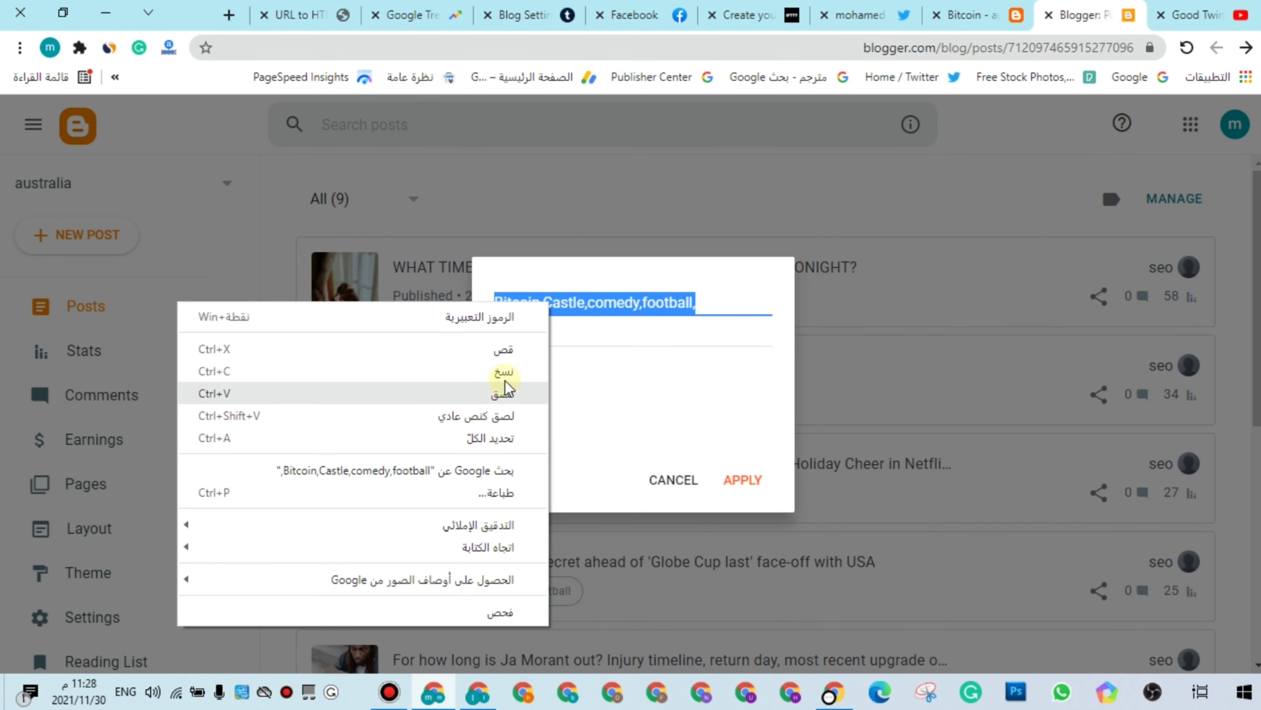
pyautogui.click(502, 371)
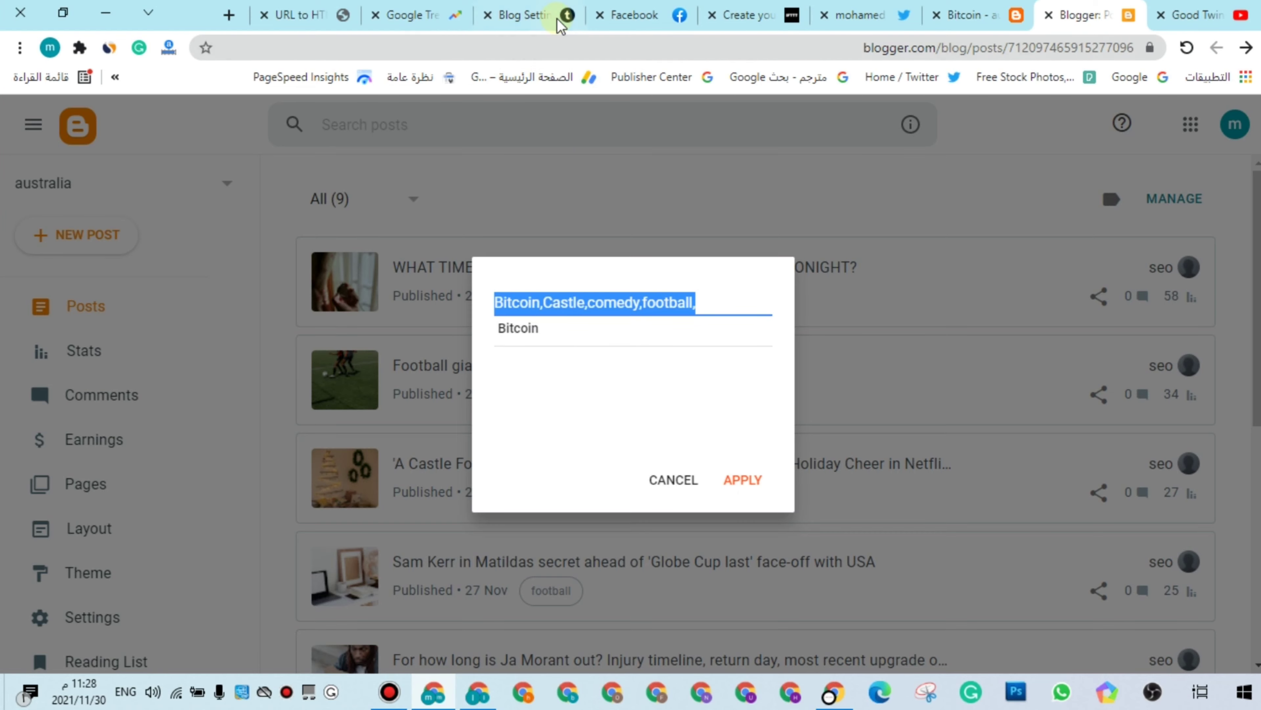
# - Return to the IFTTT applet, replace all tags with the copied label list and remove its trailing comma
pyautogui.click(745, 15)
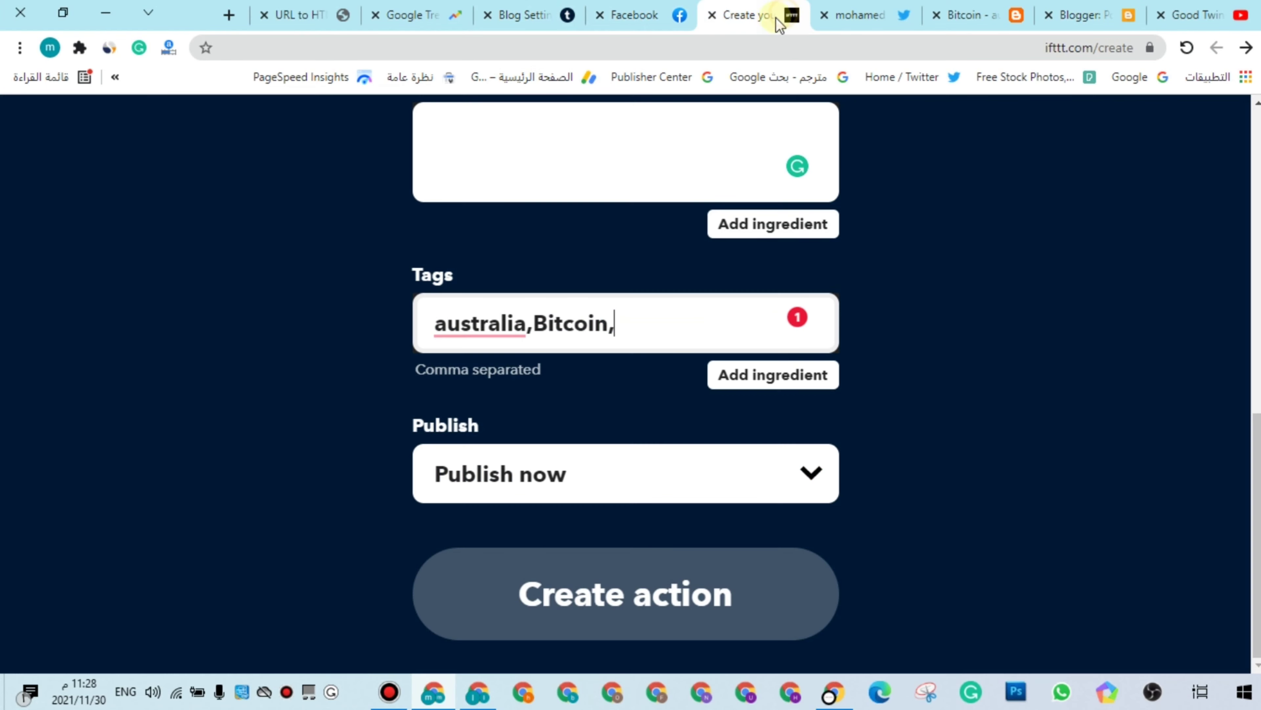
pyautogui.tripleClick(530, 323)
pyautogui.rightClick(527, 321)
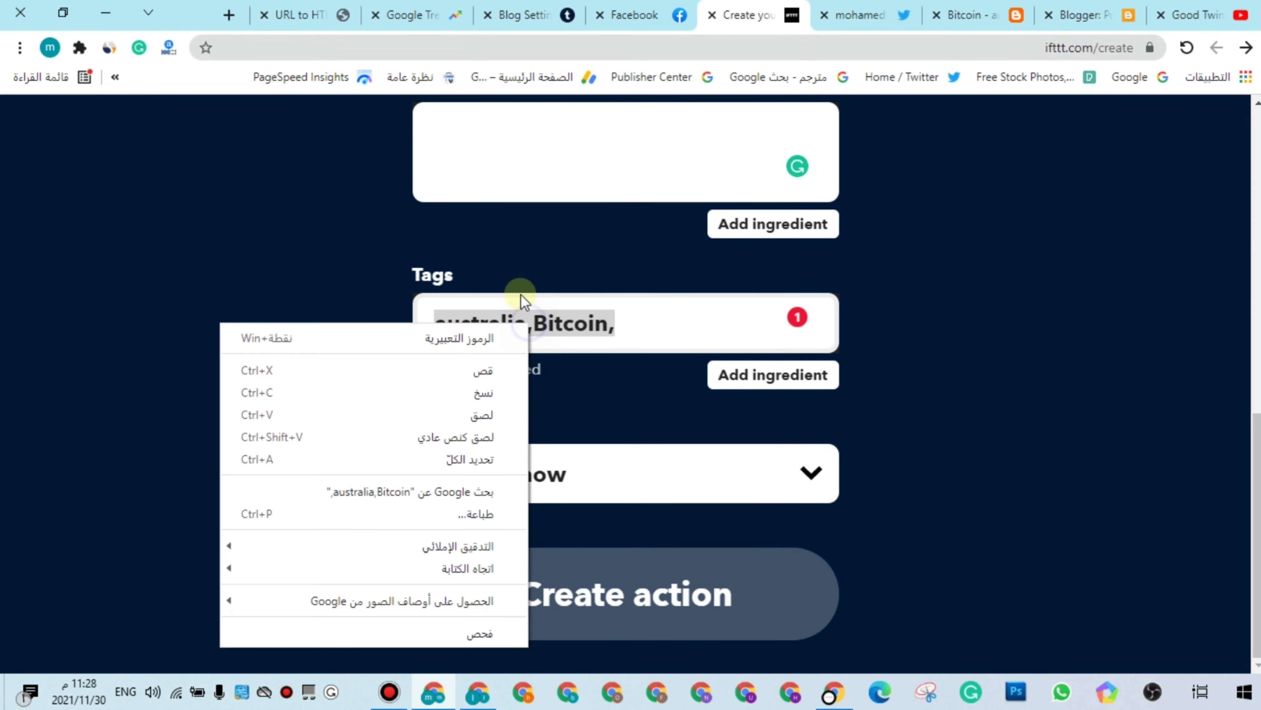
pyautogui.click(478, 411)
pyautogui.press('BackSpace')
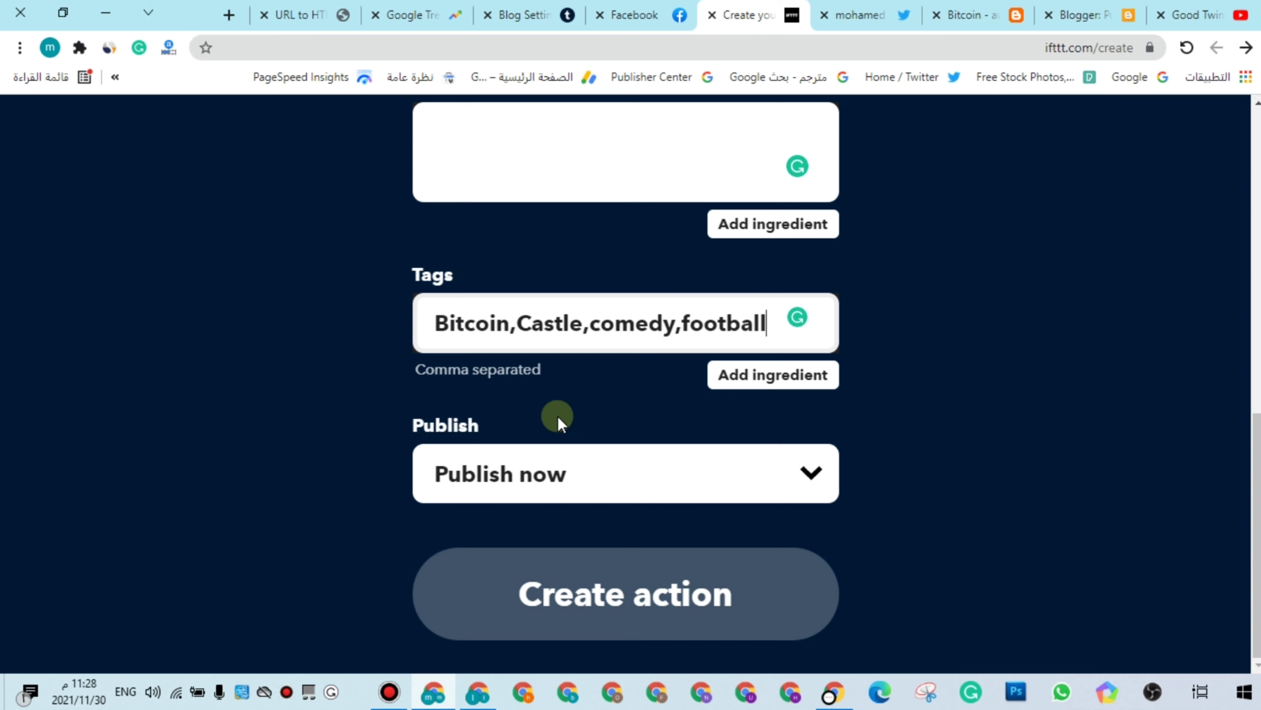
# - Create the Tumblr link post action and finish the applet with its run notifications turned off
pyautogui.click(682, 587)
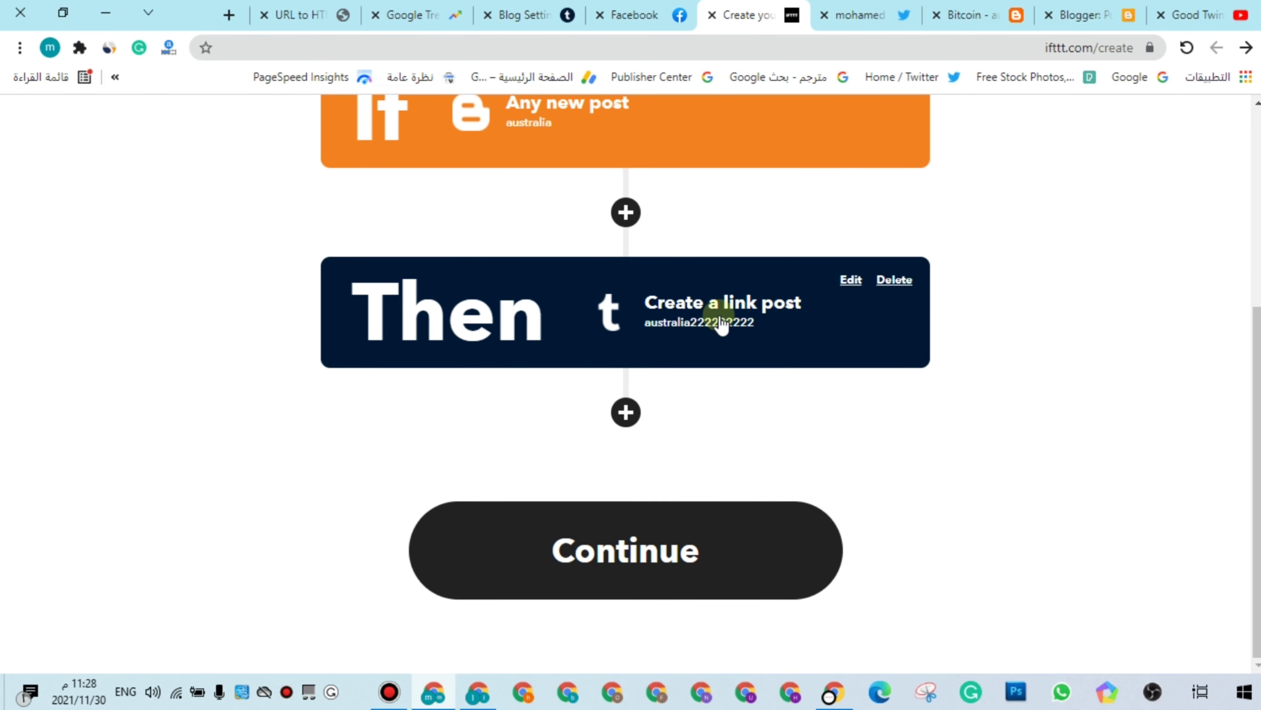
pyautogui.click(639, 562)
pyautogui.click(867, 422)
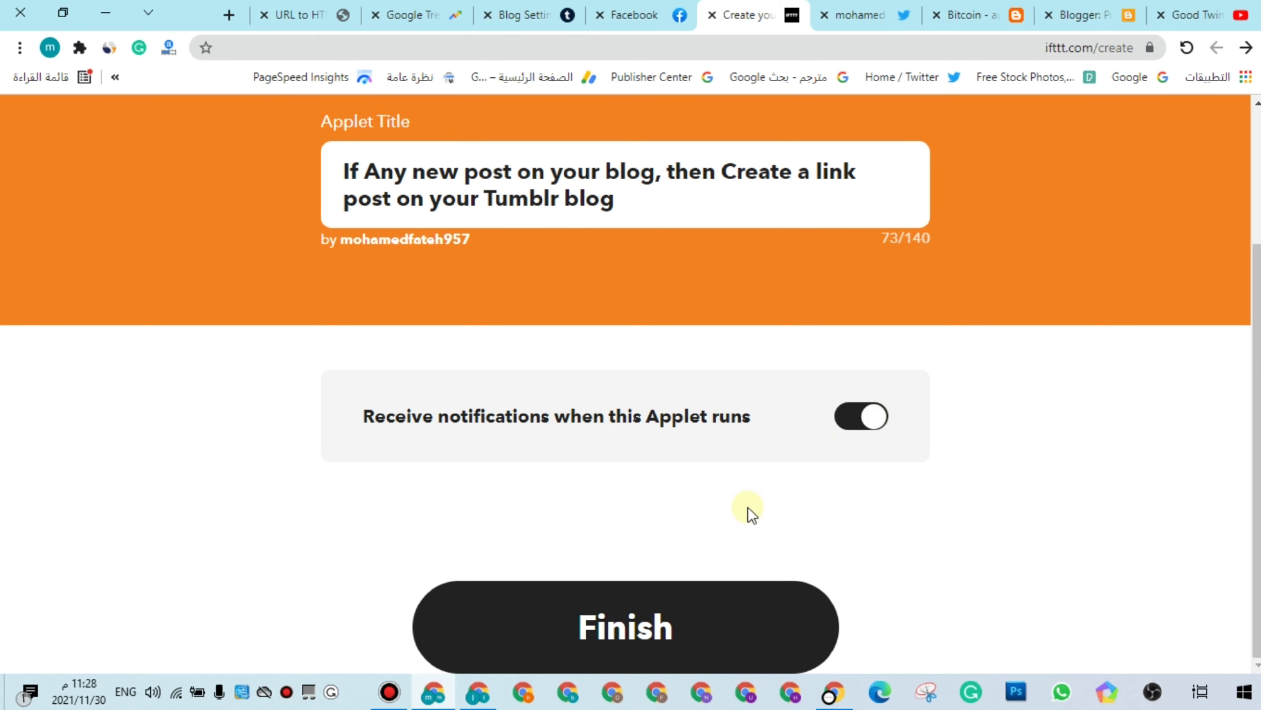
pyautogui.click(646, 596)
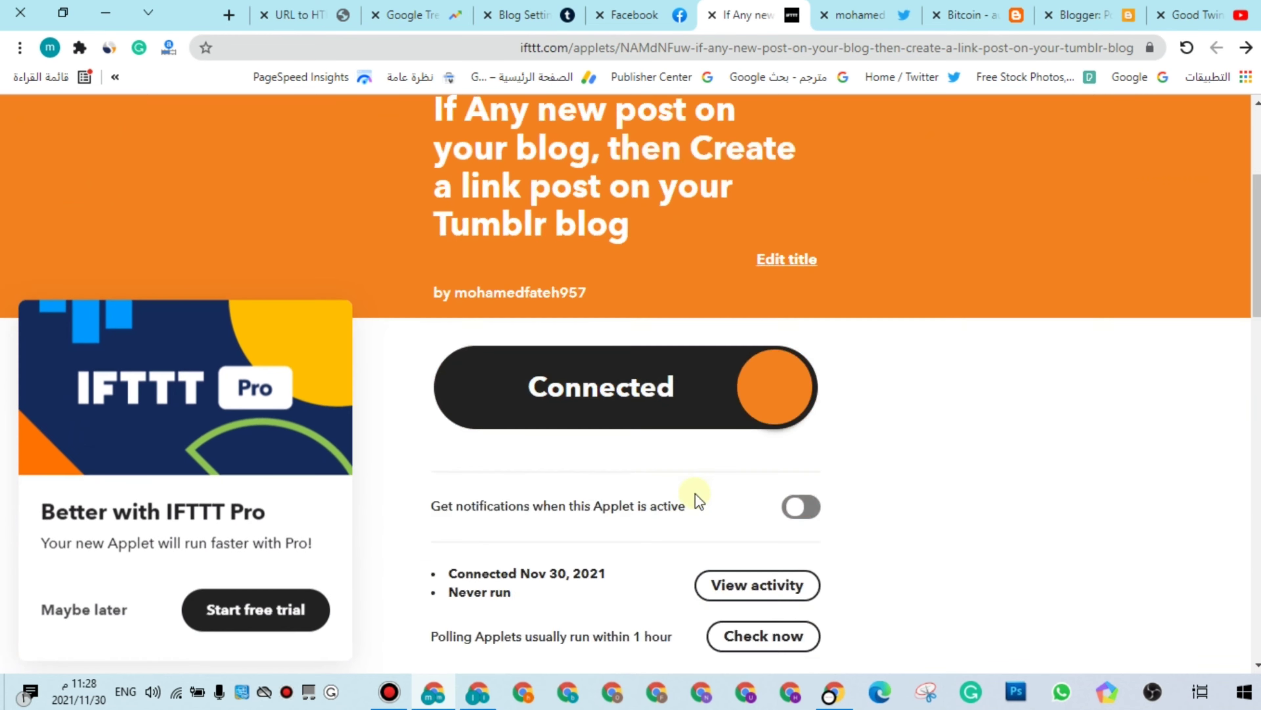
# - Dismiss the IFTTT Pro offer, change the applet's title to من بلوجر لتمبلر and save it
pyautogui.click(107, 609)
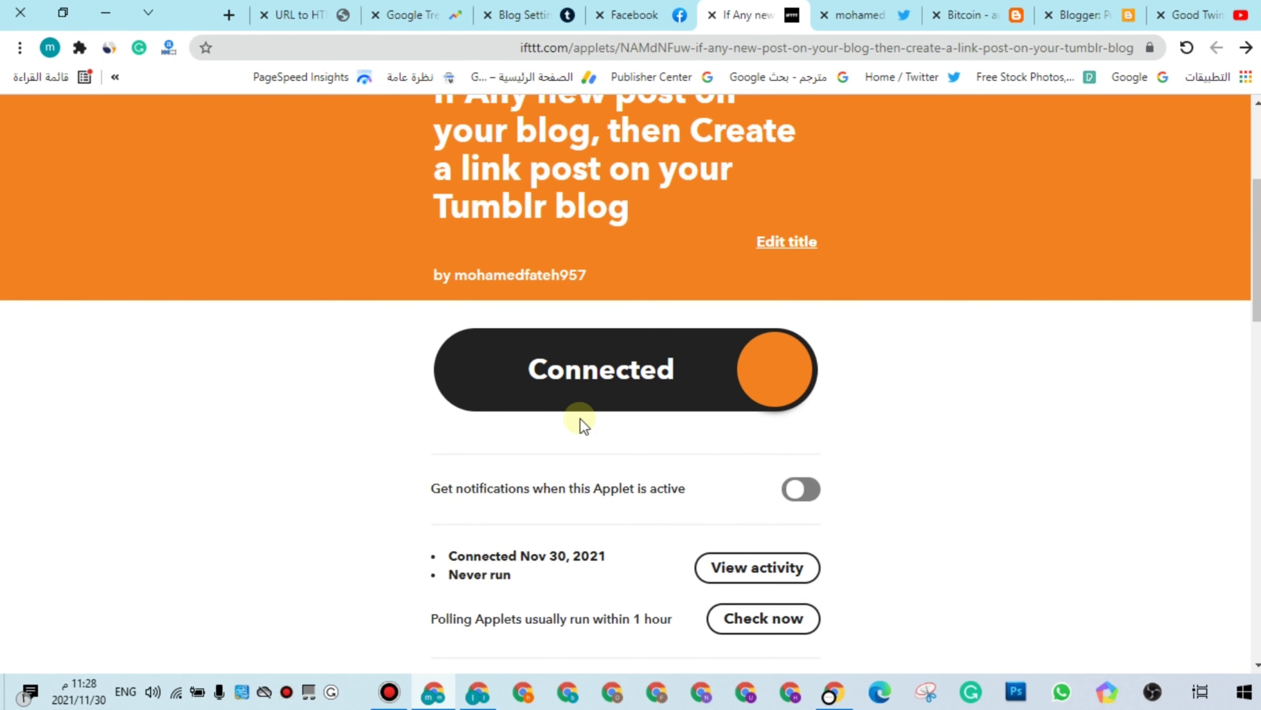
pyautogui.scroll(5, 822, 447)
pyautogui.click(786, 518)
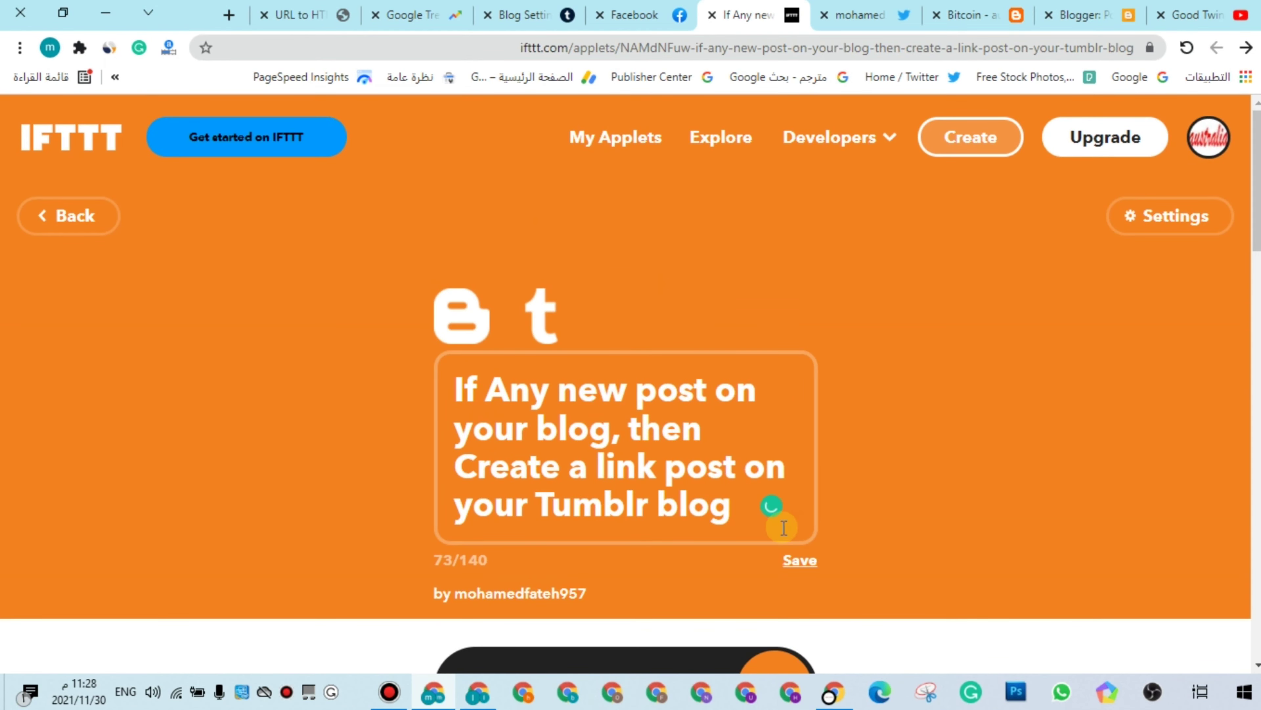
pyautogui.hotkey('ctrl', 'a')
pyautogui.write('Ik')
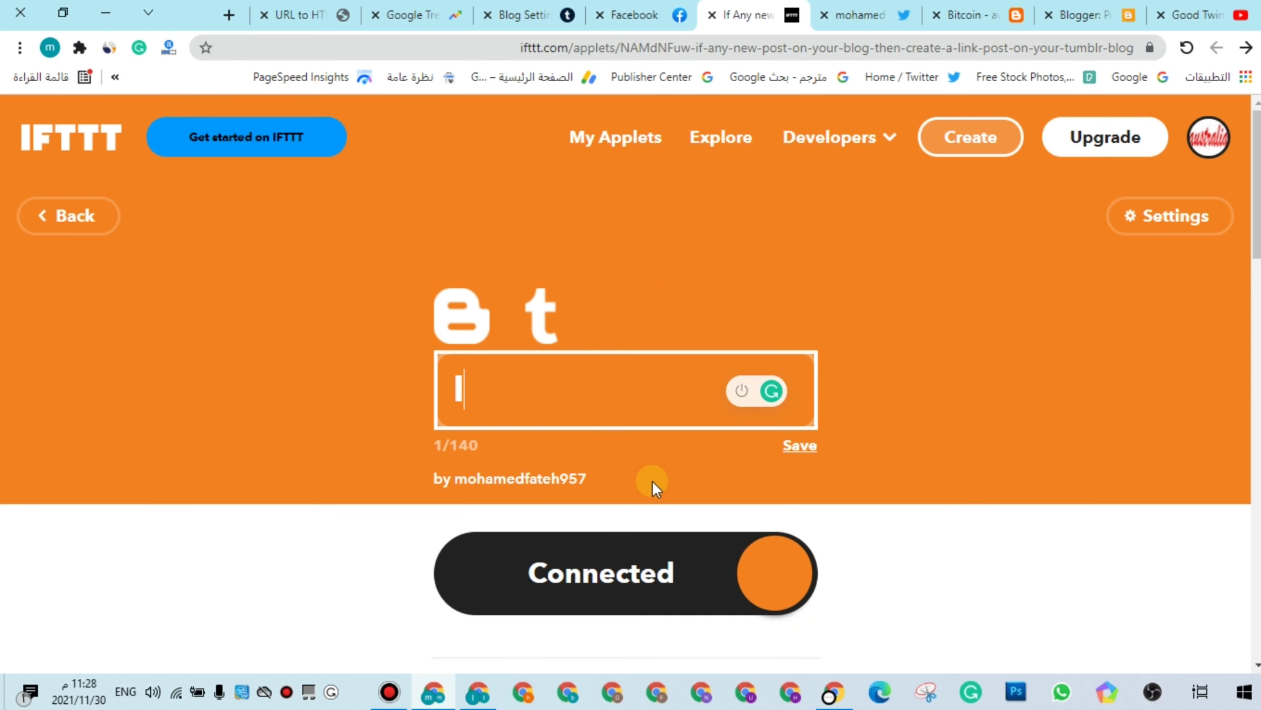
pyautogui.press('BackSpace')
pyautogui.press('BackSpace')
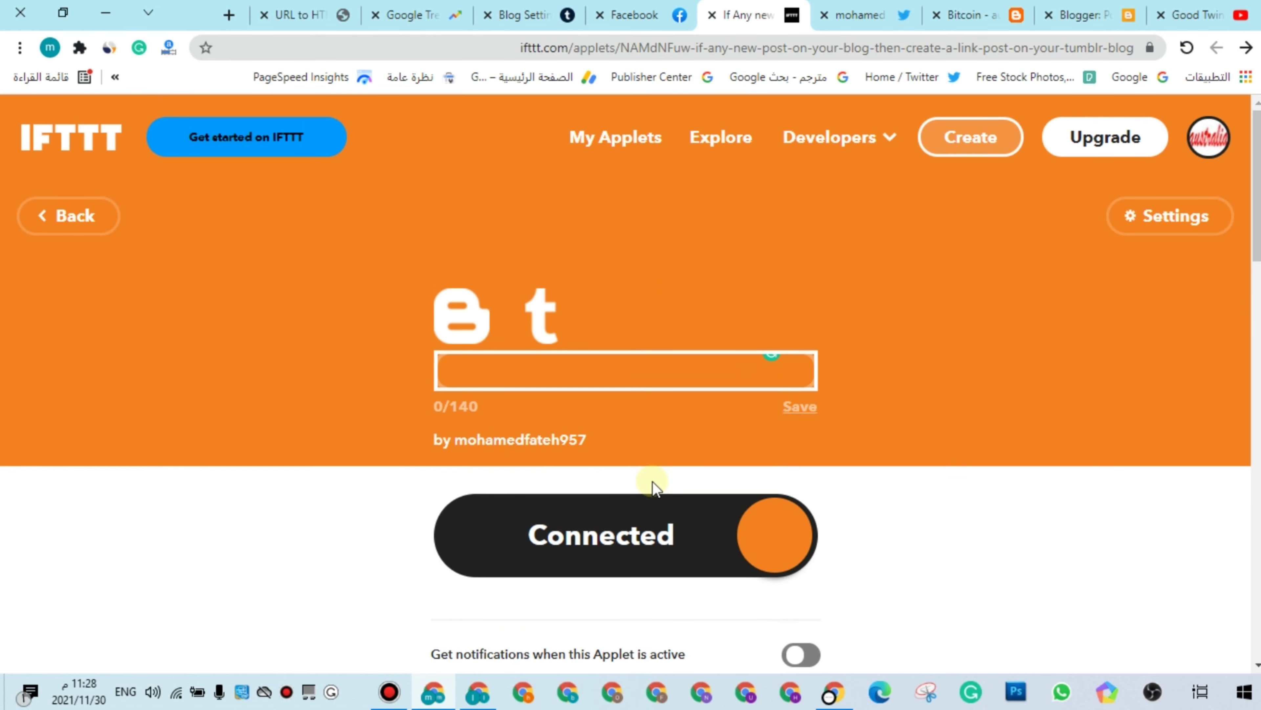
pyautogui.write('من')
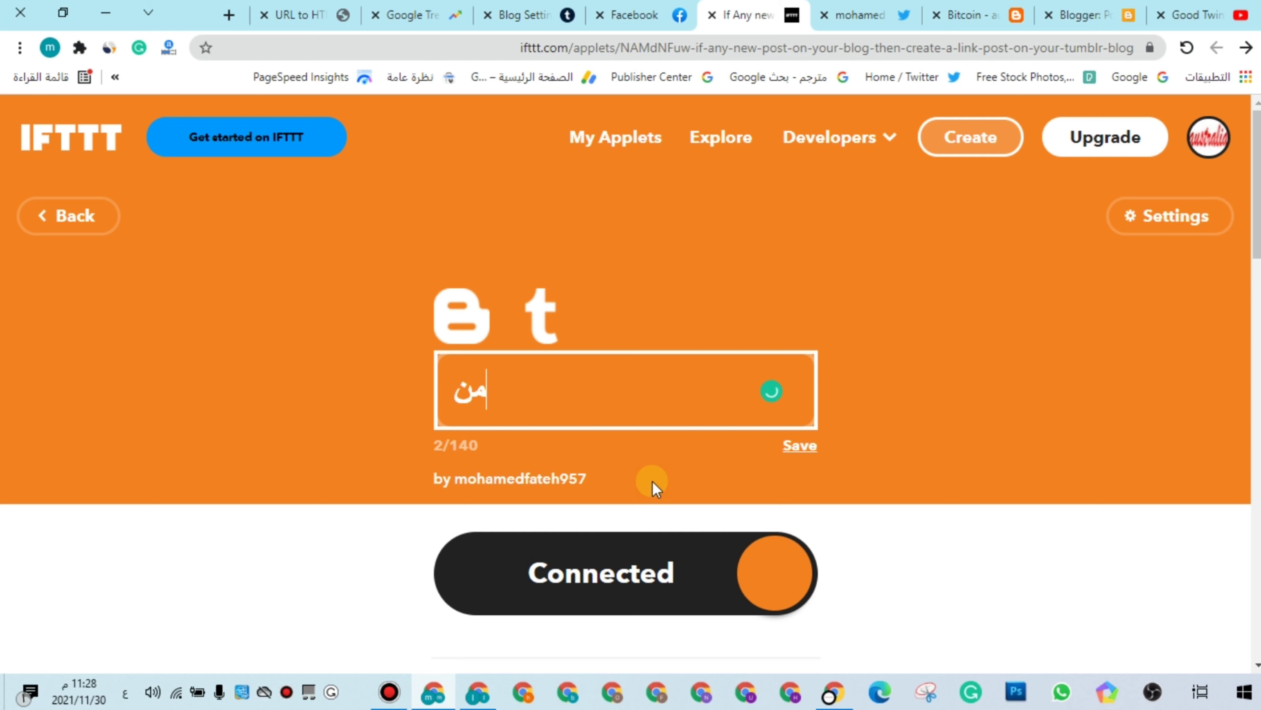
pyautogui.write(' بلو')
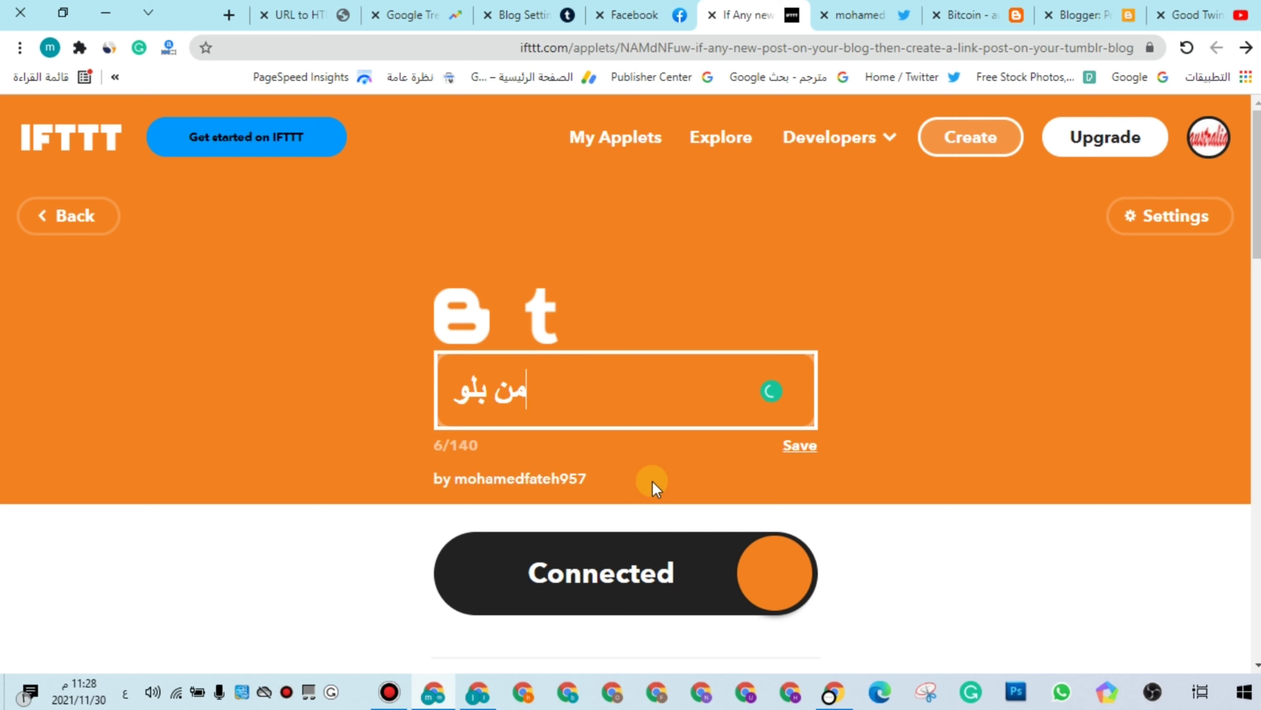
pyautogui.write('جر ل')
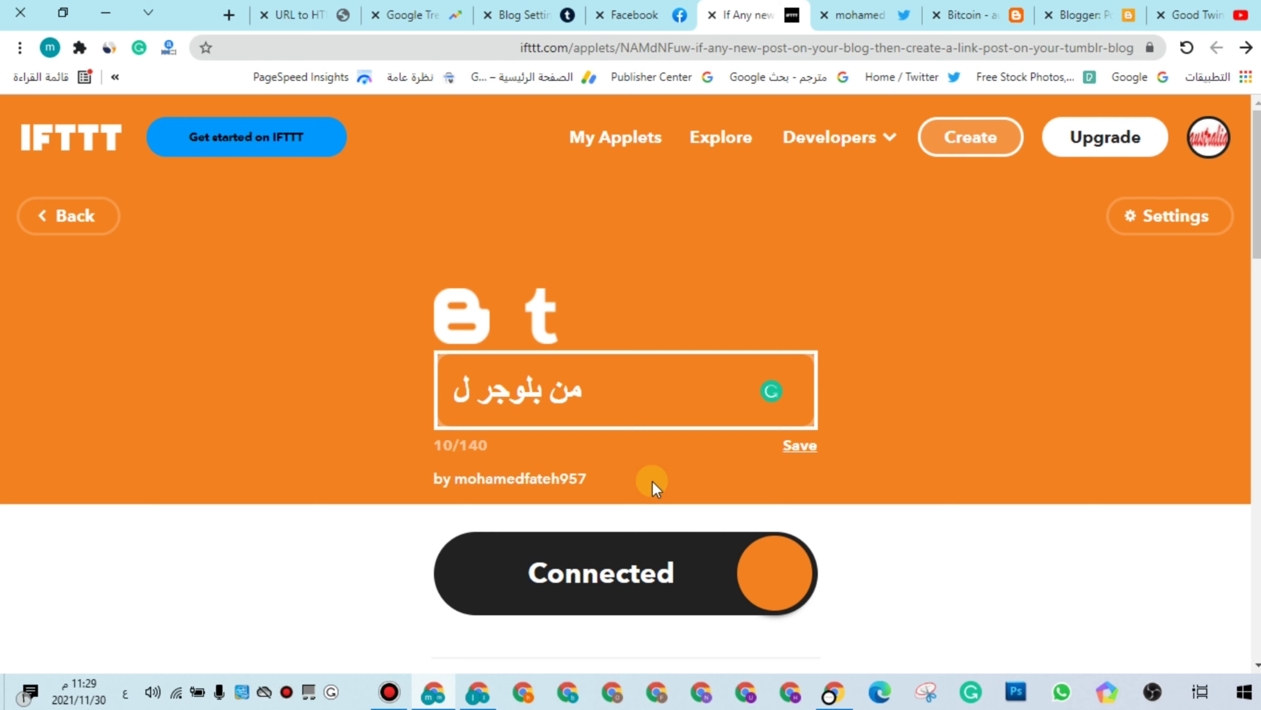
pyautogui.write('تمبلر')
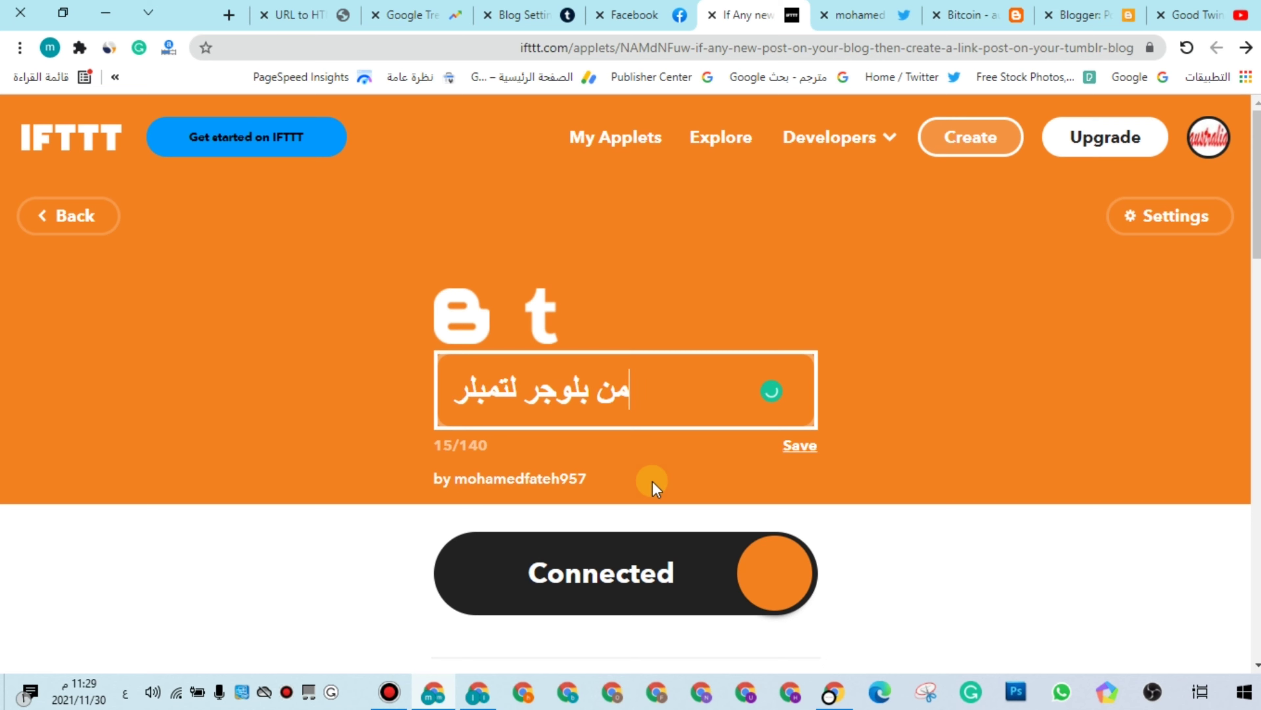
pyautogui.click(799, 446)
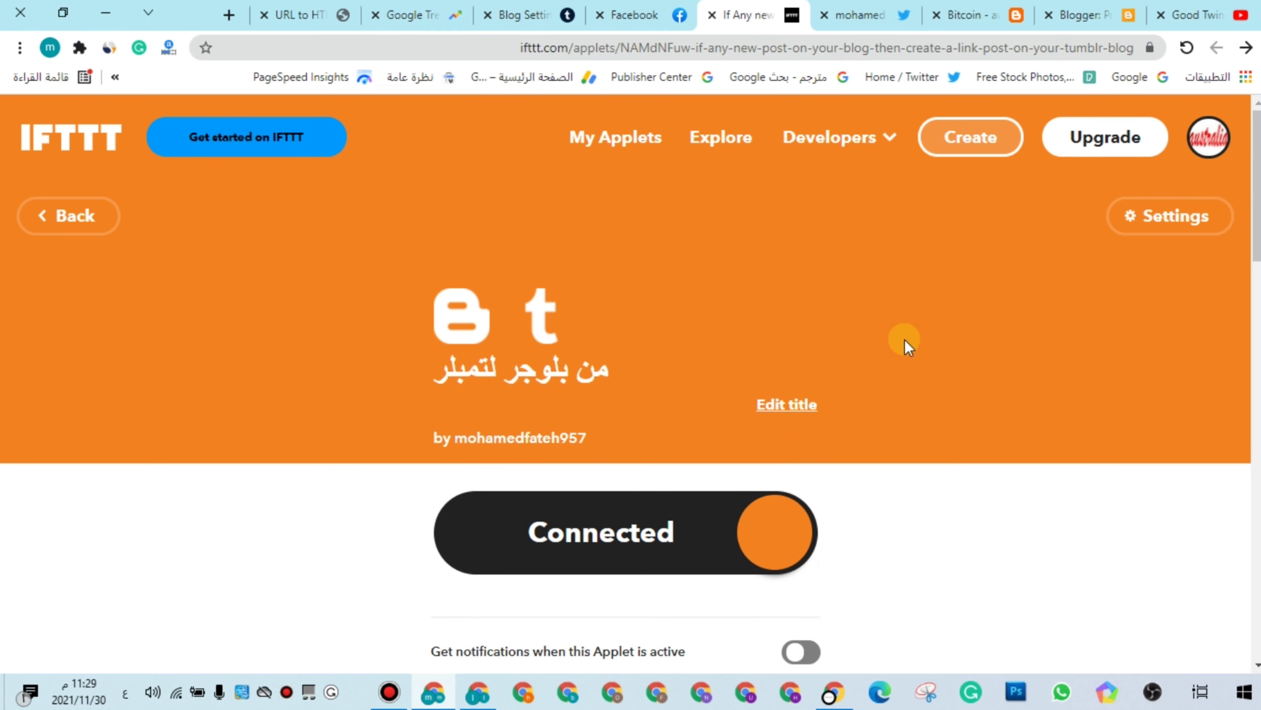
# - Open the My Applets overview and look over the connected Tumblr and Twitter applets
pyautogui.click(77, 141)
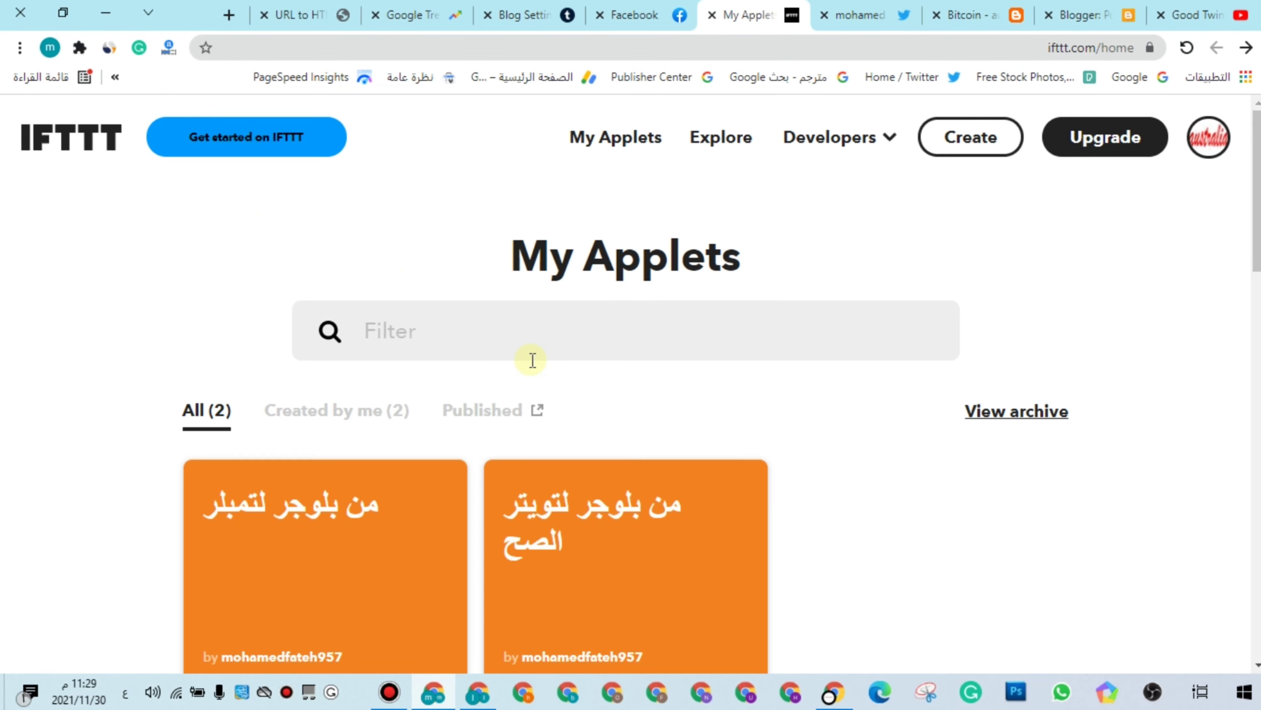
pyautogui.scroll(-5, 533, 359)
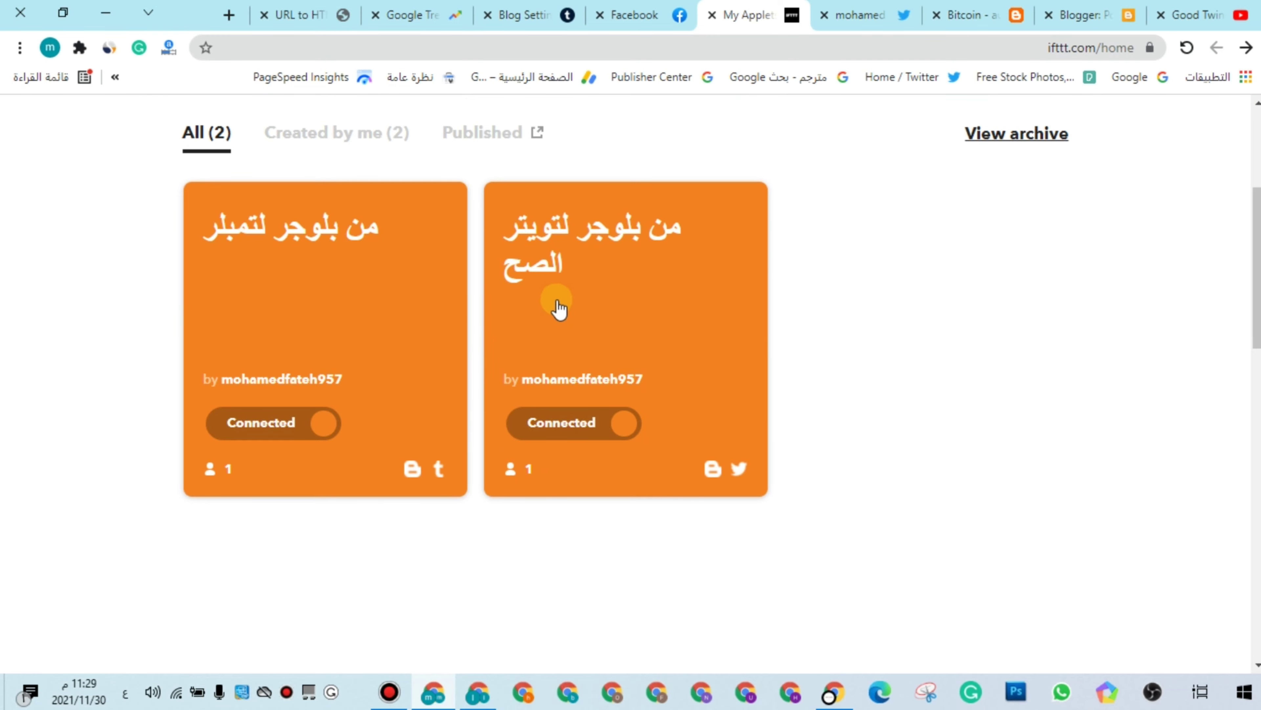
pyautogui.scroll(5, 622, 164)
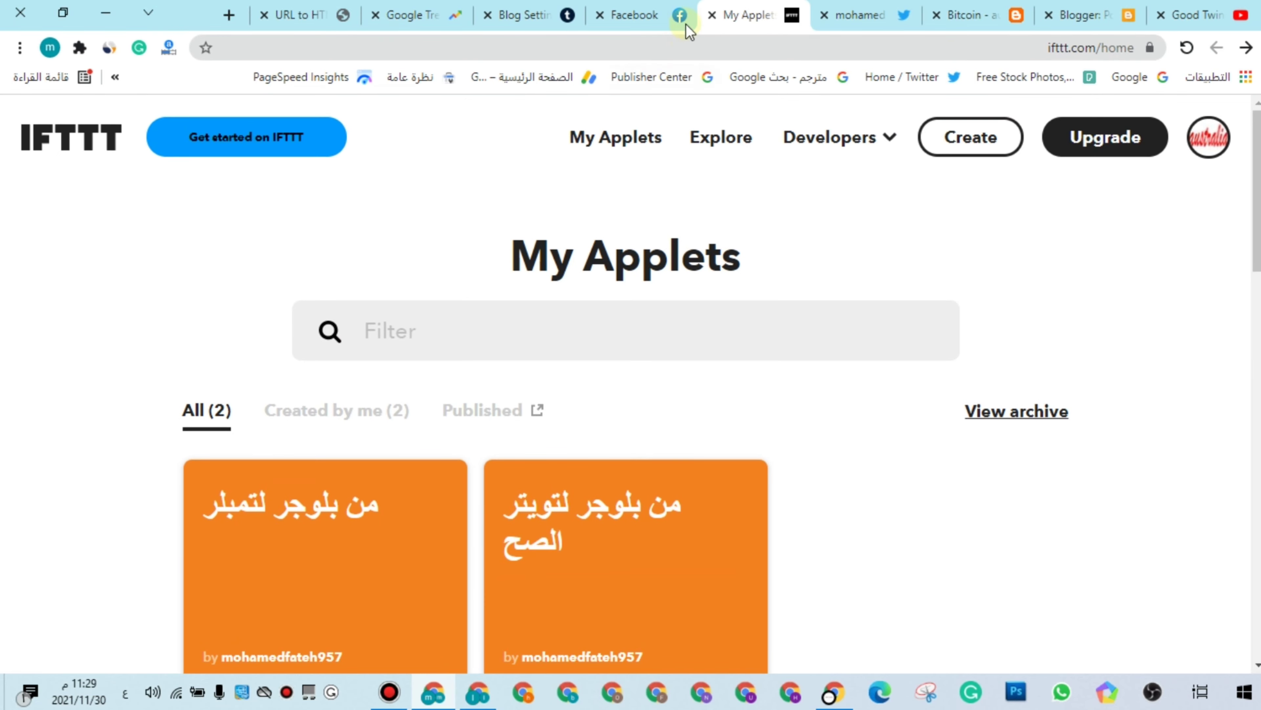
# - Close the IFTTT, Facebook, Tumblr blog settings and URL to HTML pages, and cancel the label filter in Blogger
pyautogui.click(712, 16)
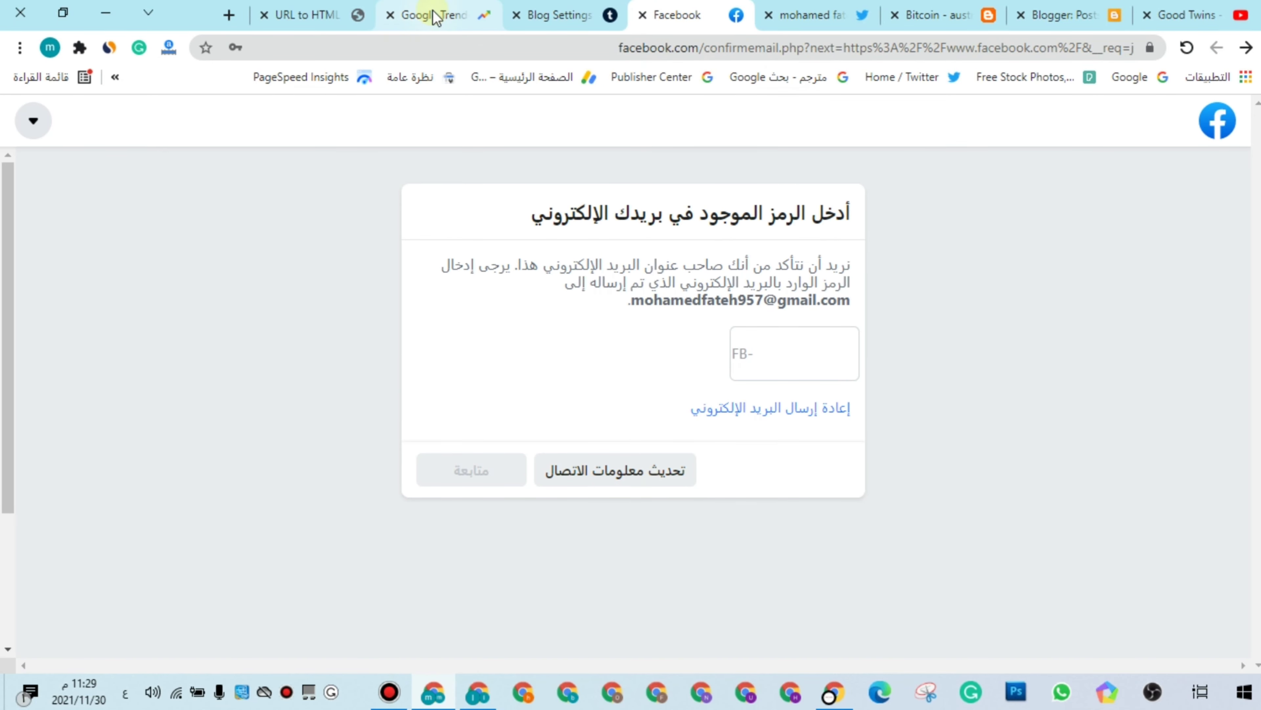
pyautogui.click(643, 15)
pyautogui.click(643, 15)
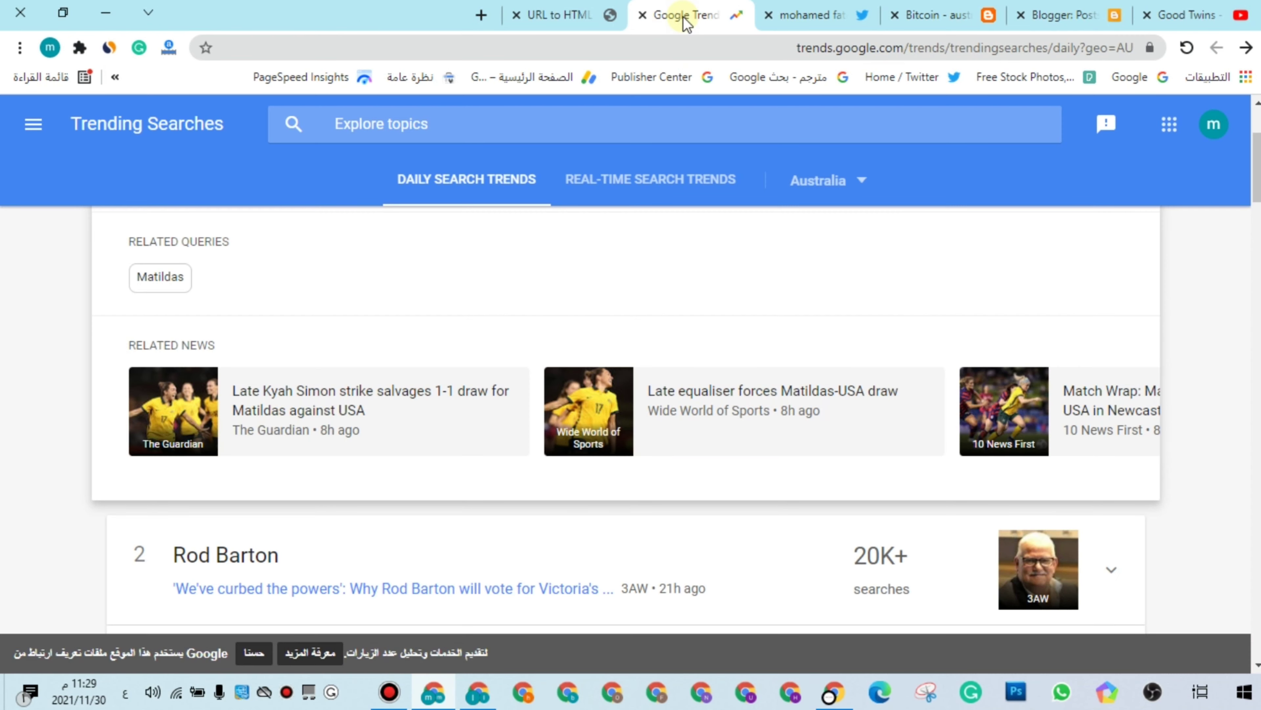
pyautogui.click(517, 15)
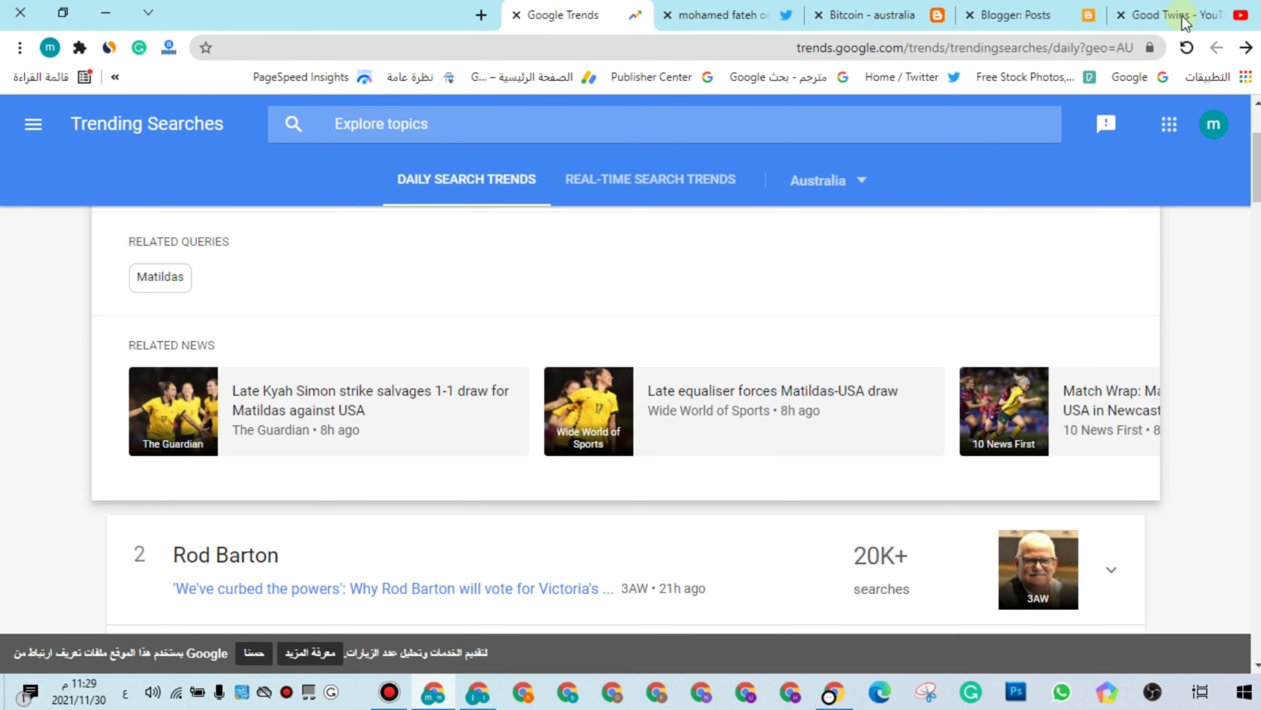
pyautogui.click(938, 20)
pyautogui.click(673, 480)
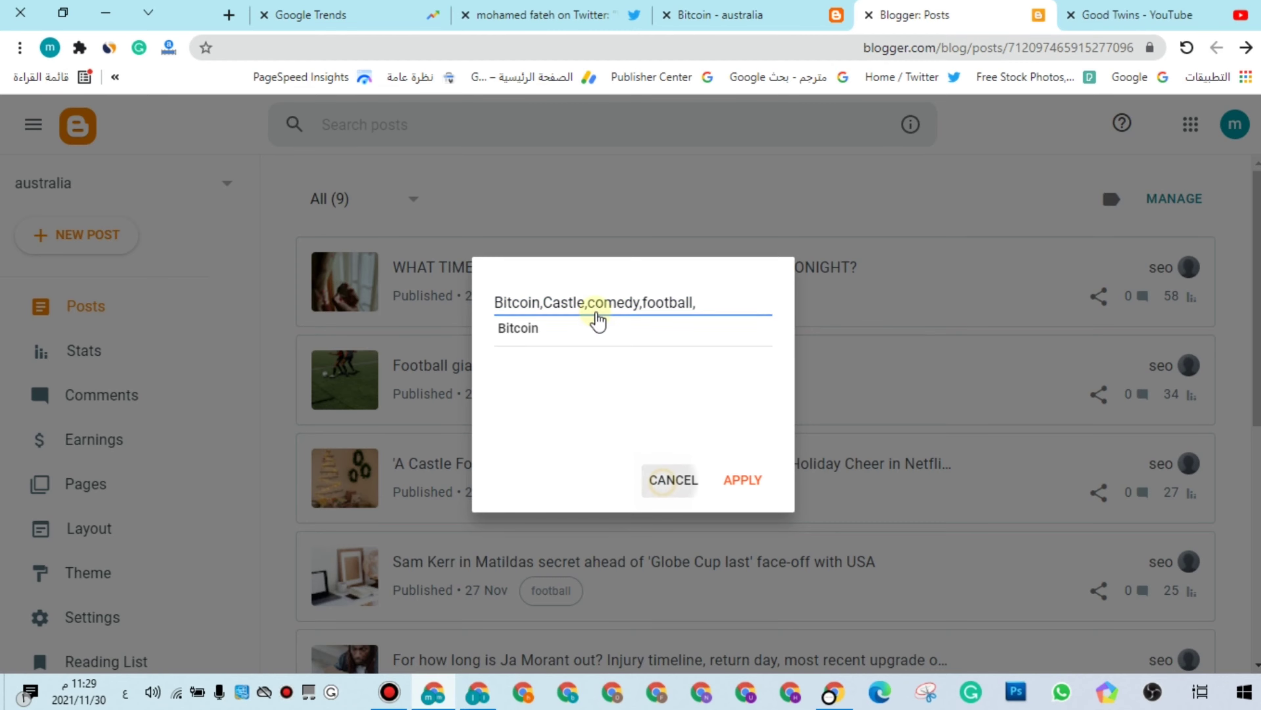
# - Open The Guardian's related news article on the Matildas' 1-1 draw from Google Trends and look through its text
pyautogui.click(403, 12)
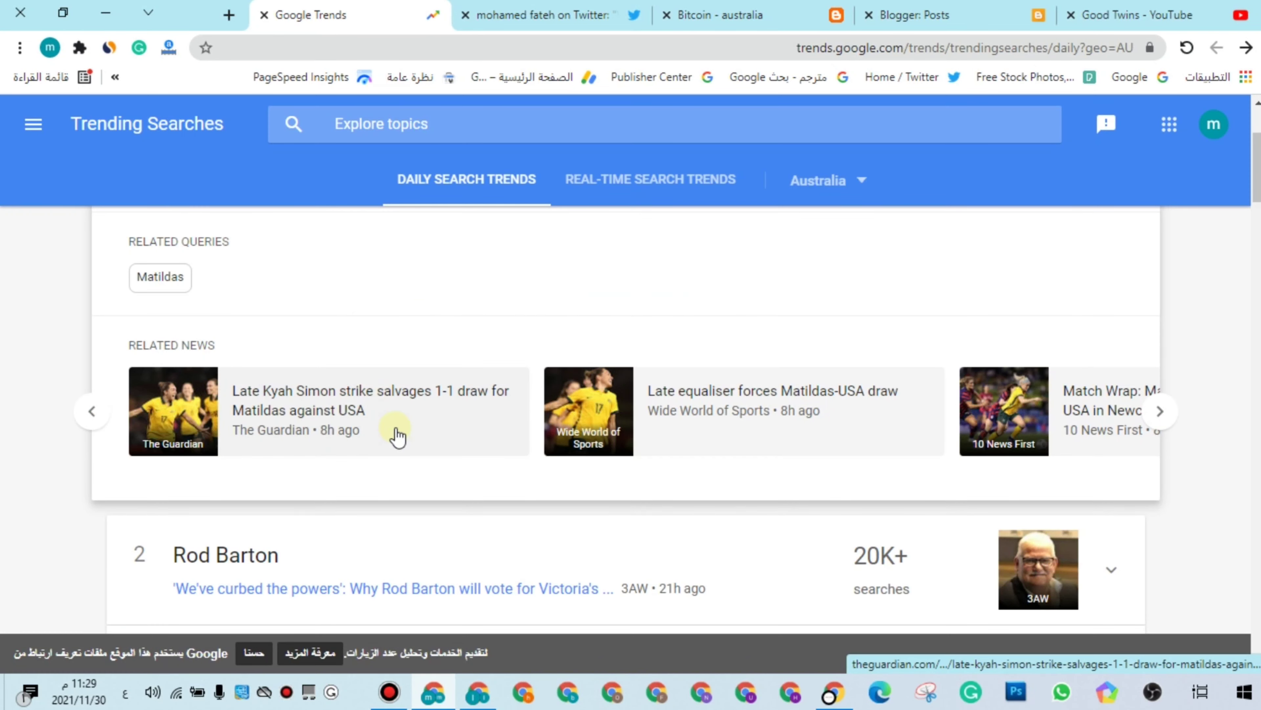
pyautogui.click(309, 401)
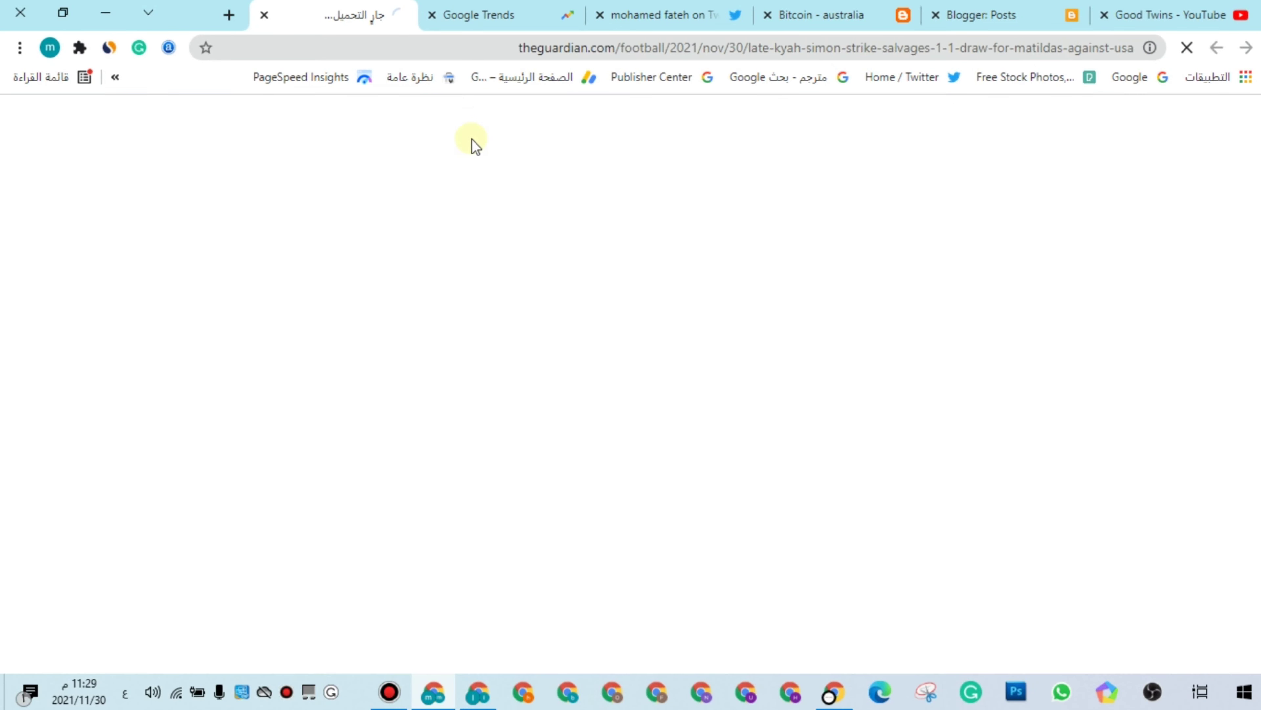
pyautogui.scroll(-15, 1256, 147)
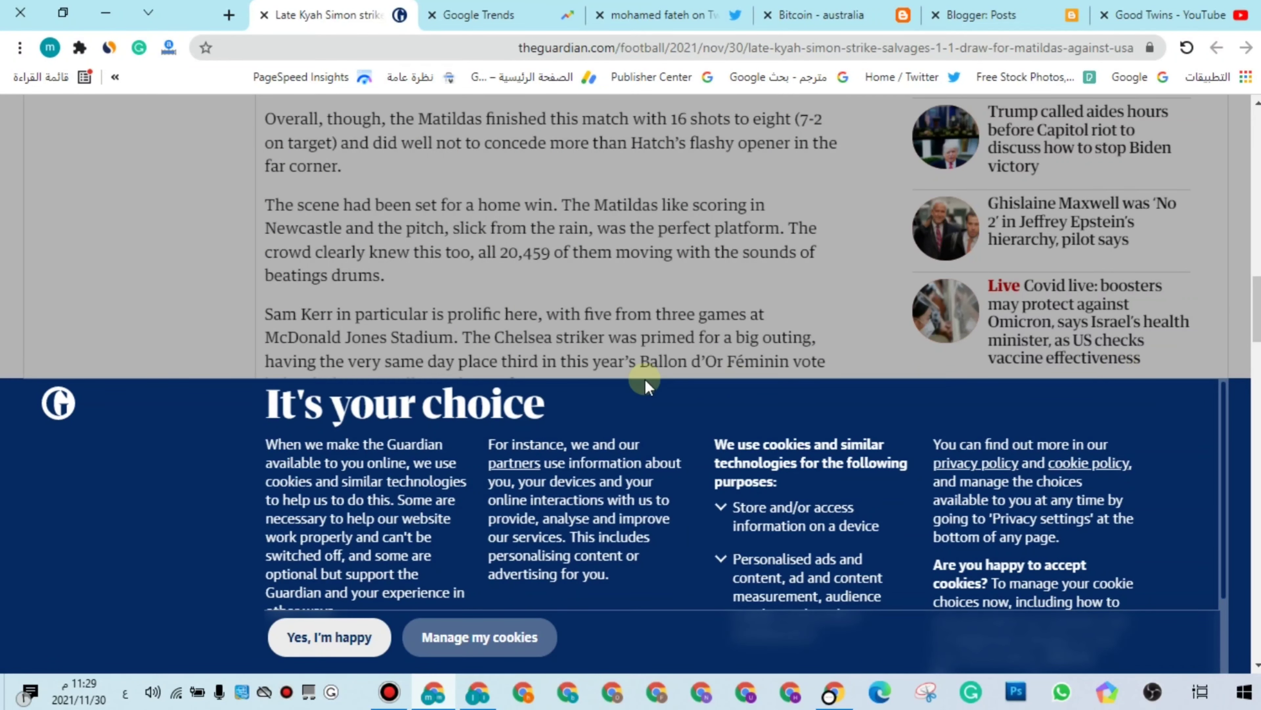
pyautogui.scroll(-5, 629, 375)
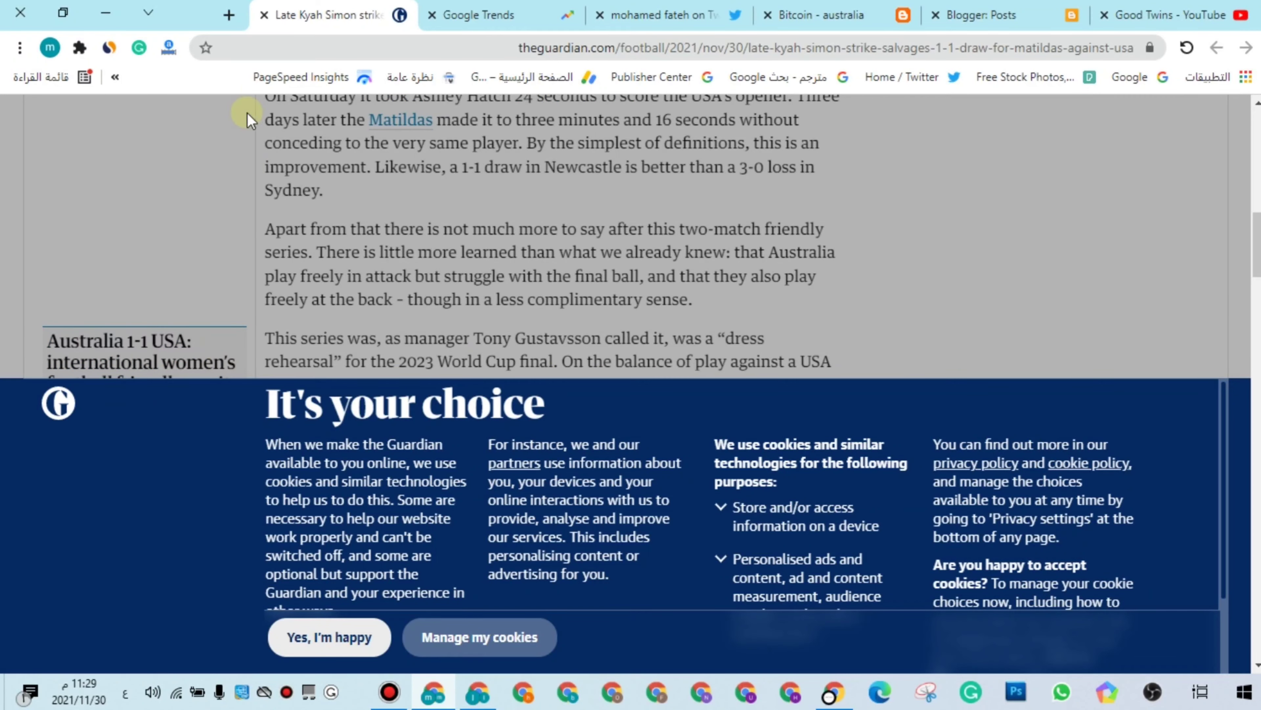
# - Close The Guardian article and open the Wide World of Sports story on the late Matildas-USA equaliser from Google Trends
pyautogui.scroll(20, 780, 298)
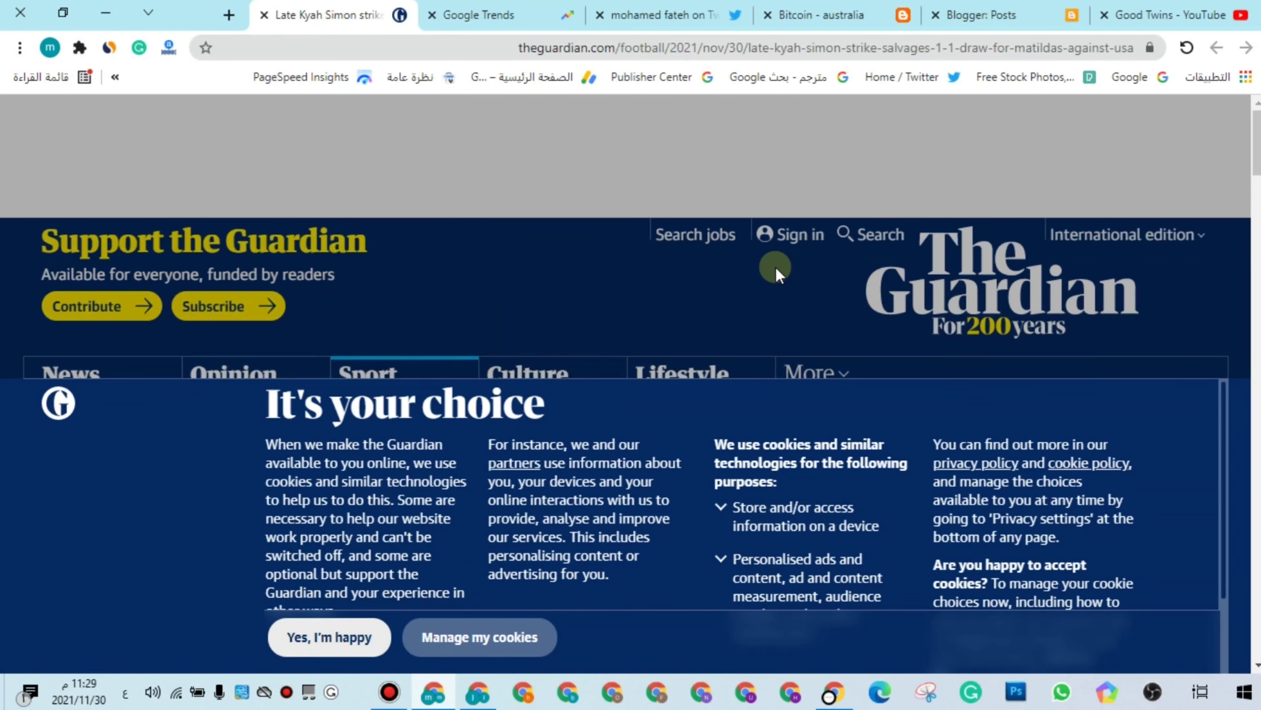
pyautogui.hotkey('ctrl', 'w')
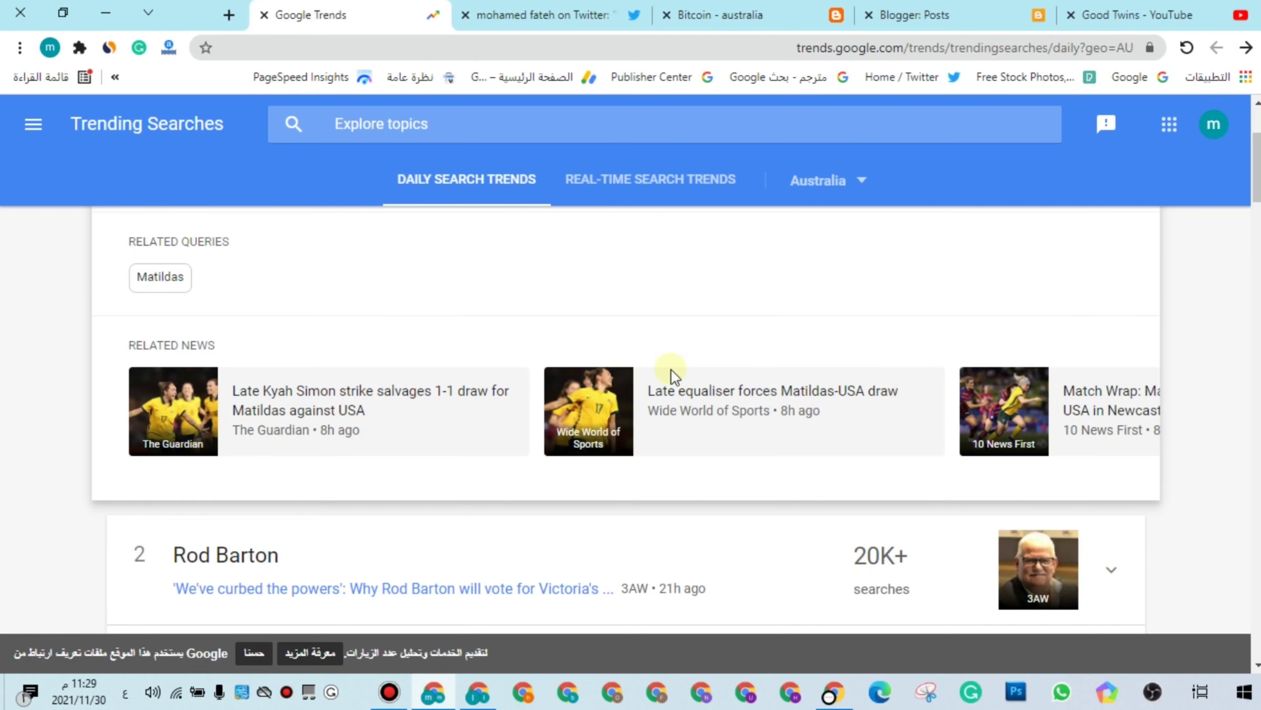
pyautogui.click(739, 392)
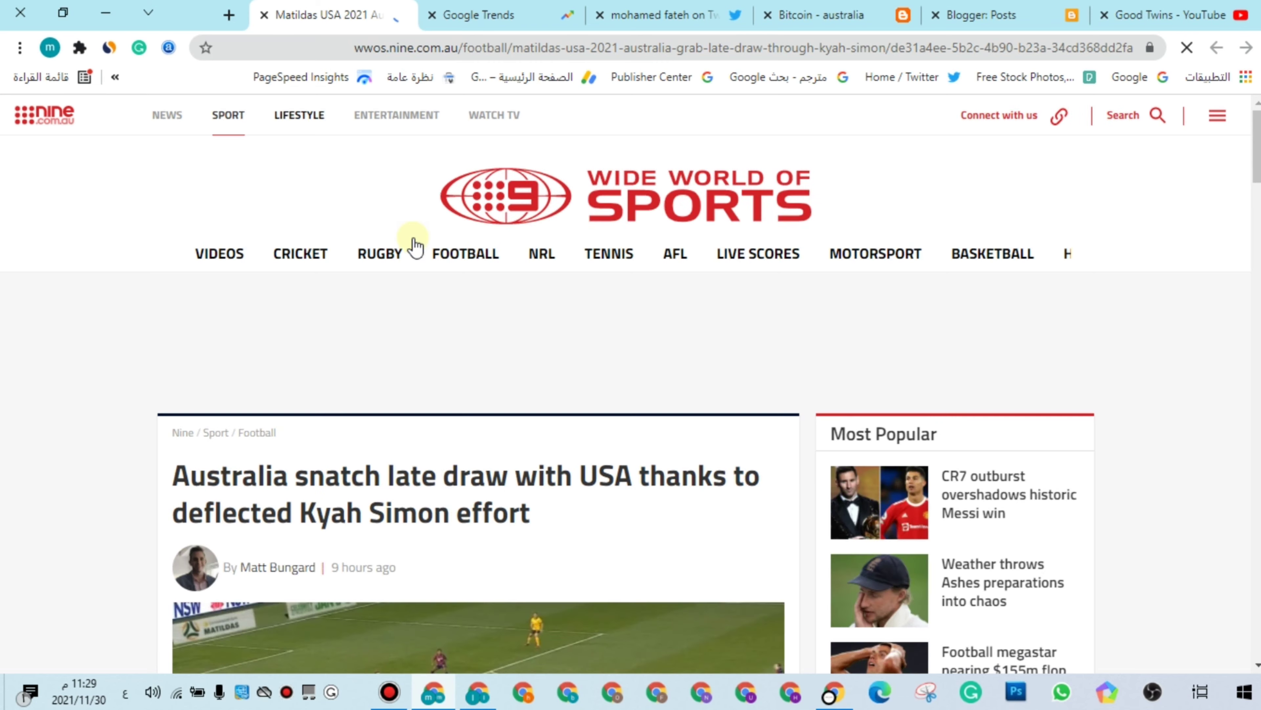
pyautogui.click(349, 382)
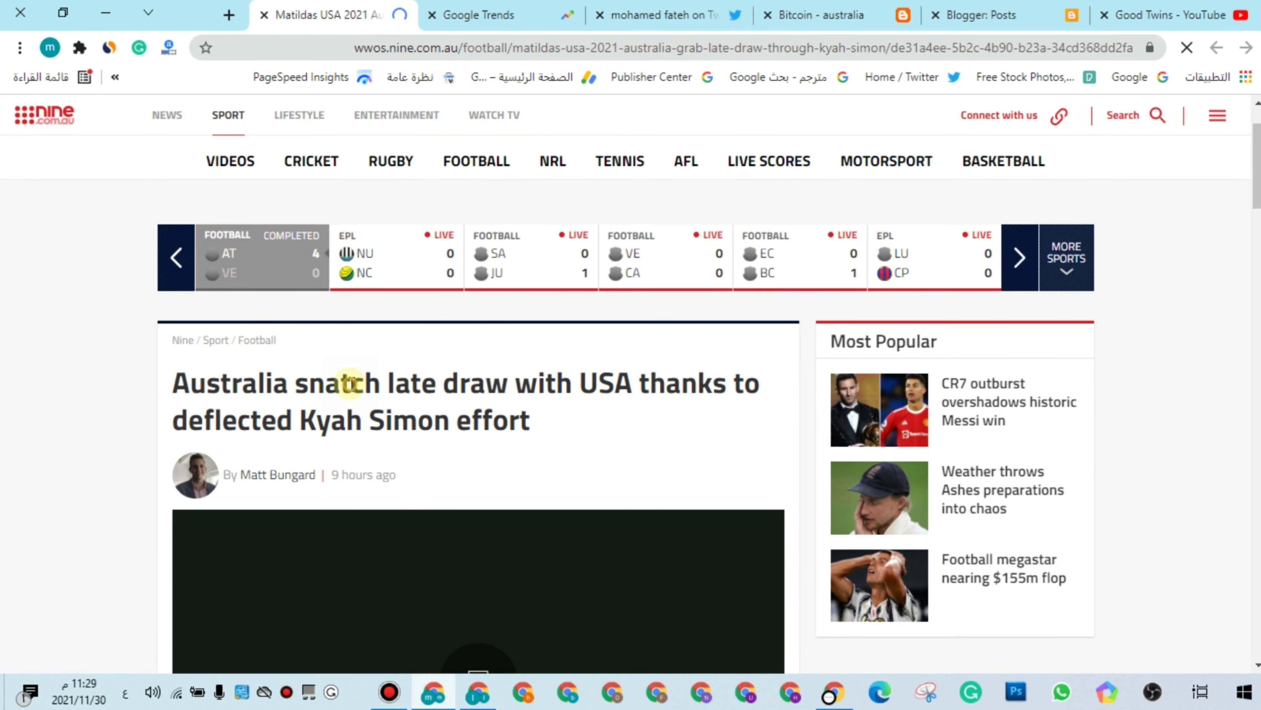
# - Copy the article's headline and search Google for "Australia snatch late draw with USA thanks to deflected Kyah Simon effort"
pyautogui.tripleClick(349, 382)
pyautogui.rightClick(410, 389)
pyautogui.click(379, 406)
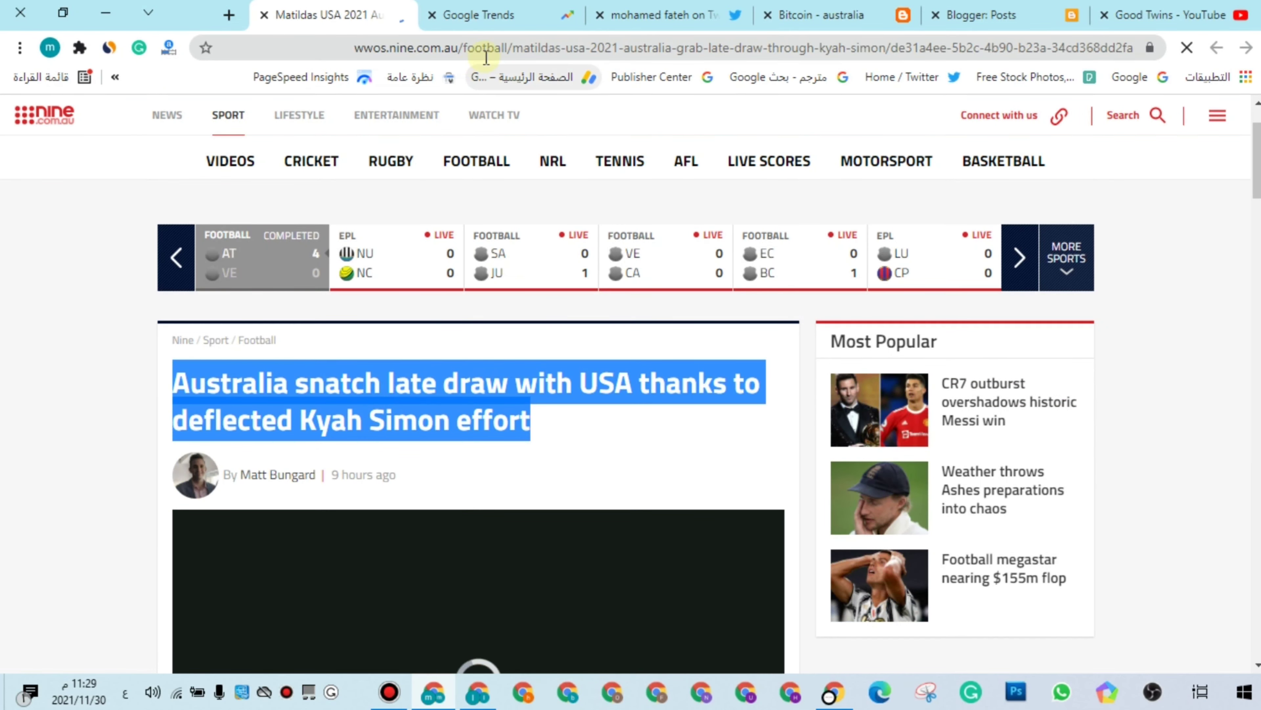
pyautogui.rightClick(479, 49)
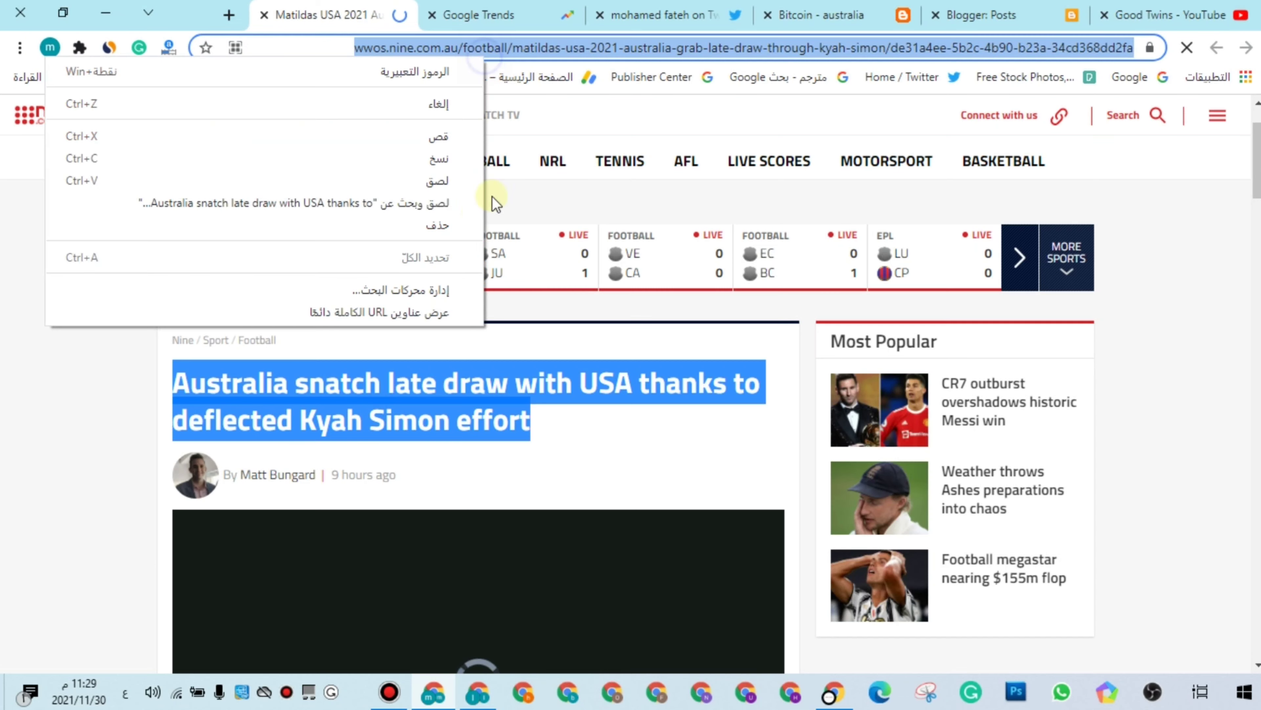
pyautogui.click(421, 207)
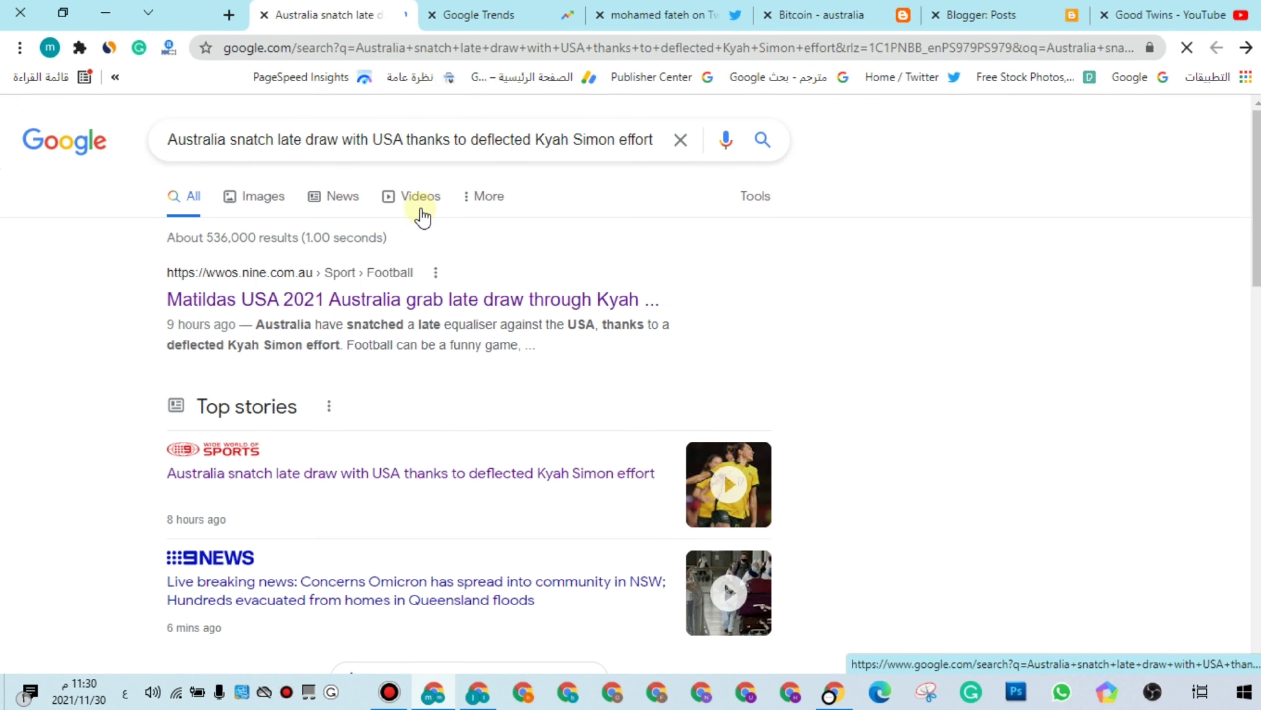
# - Look through the search results and open Yahoo Sport's "Late Simon strike snares Matildas US draw" article in a new tab
pyautogui.scroll(-6, 437, 354)
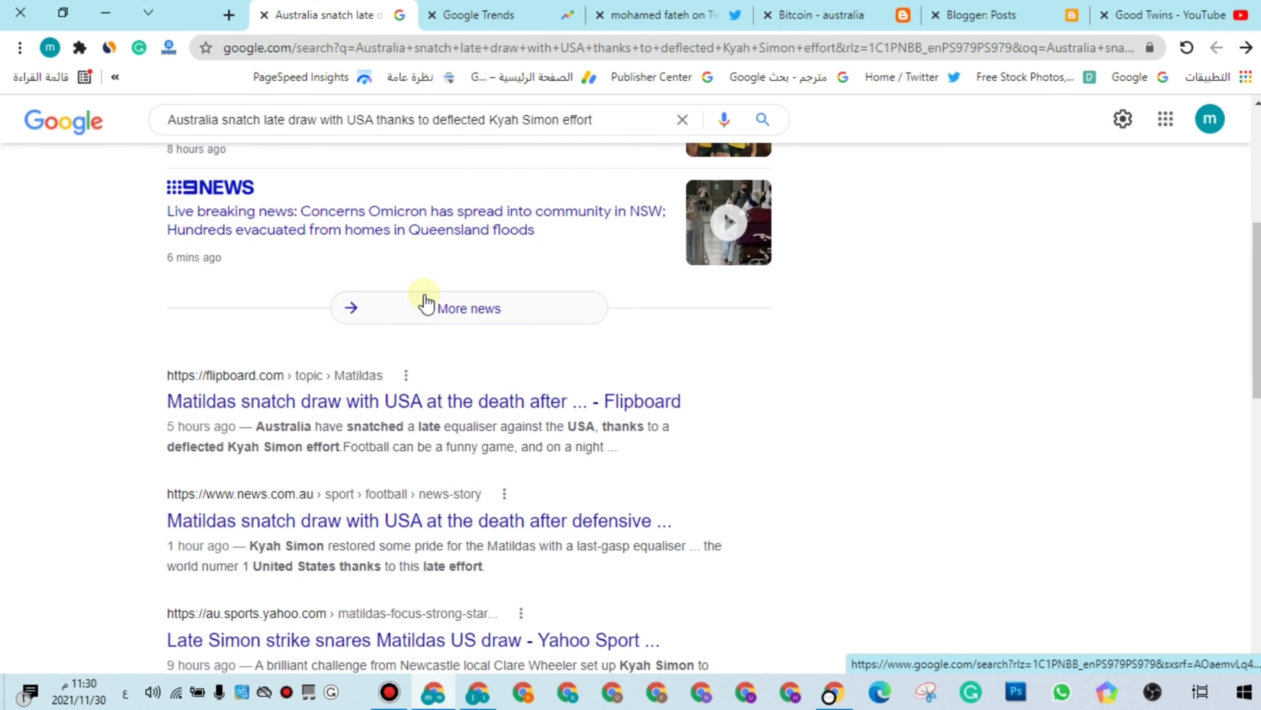
pyautogui.rightClick(354, 221)
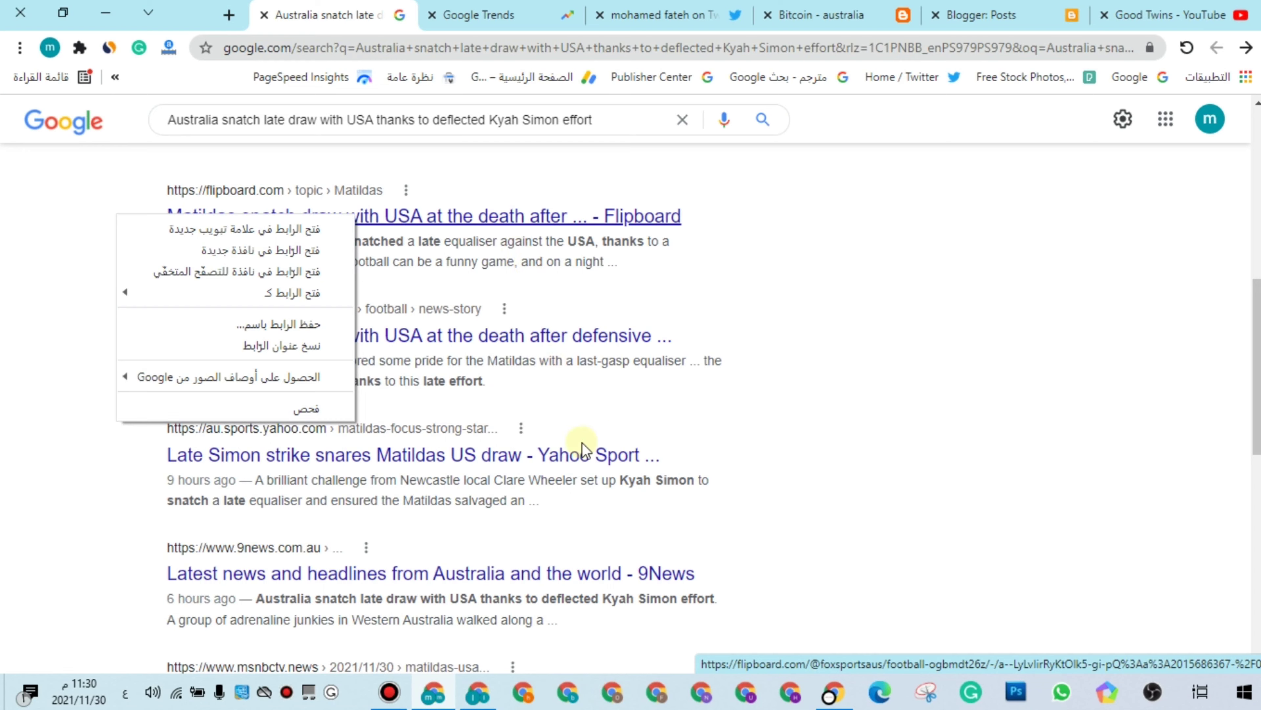
pyautogui.click(777, 406)
pyautogui.scroll(-6, 696, 353)
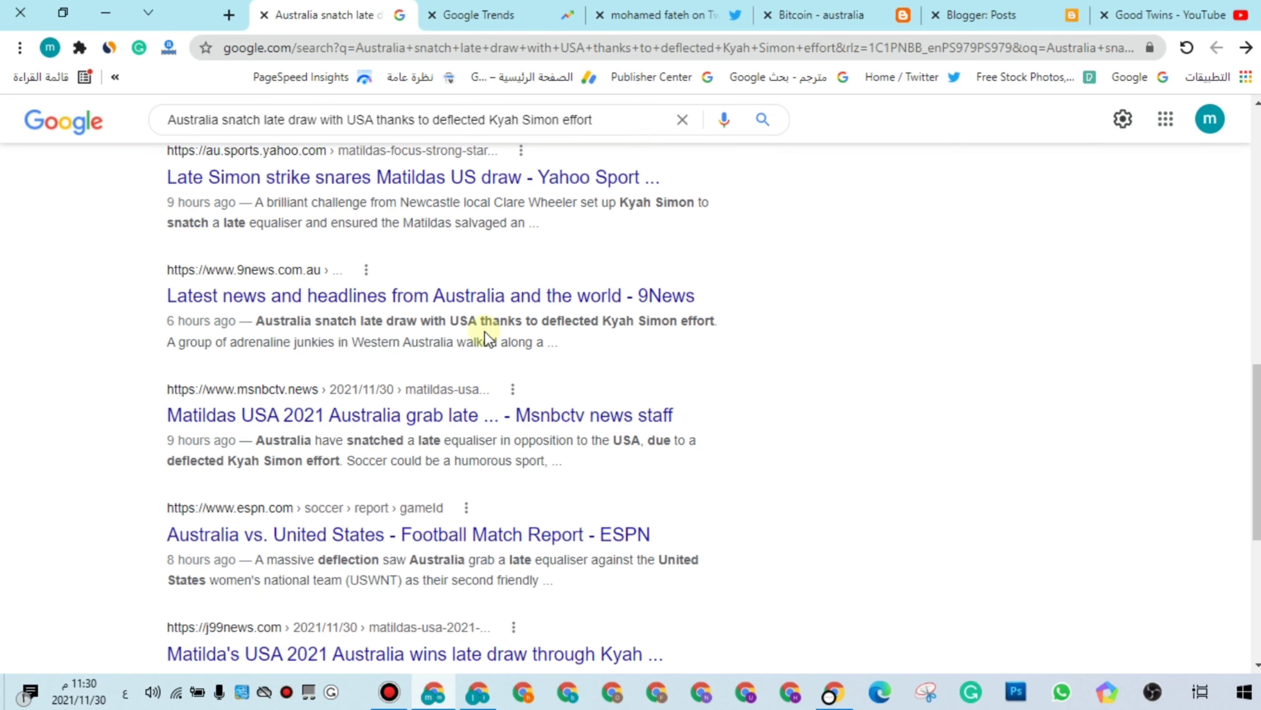
pyautogui.scroll(2, 447, 323)
pyautogui.rightClick(395, 271)
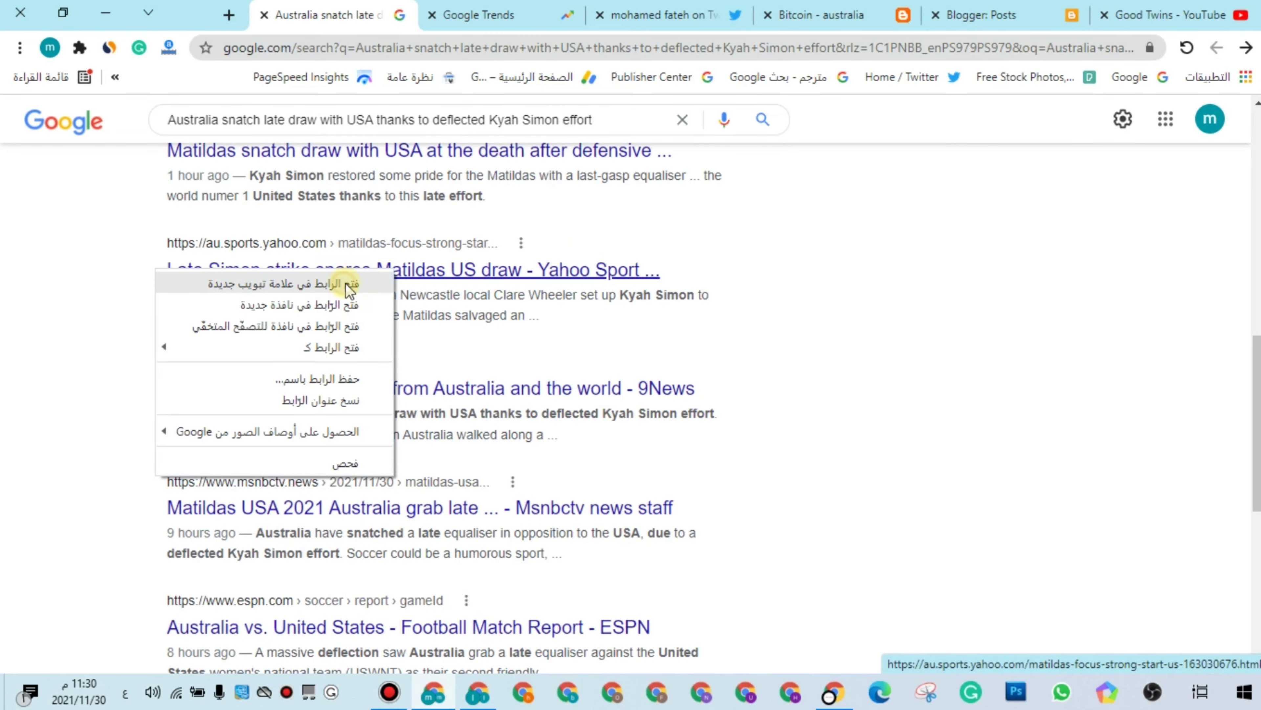
pyautogui.click(350, 284)
pyautogui.click(364, 14)
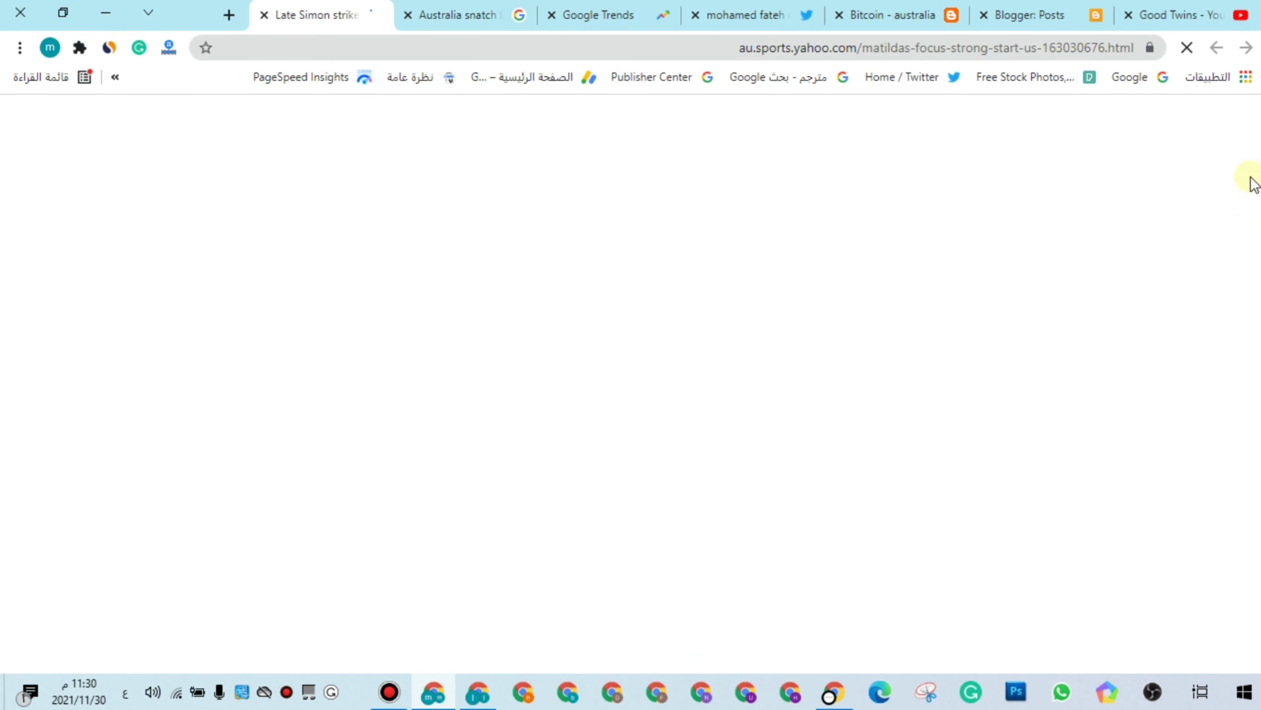
# - Look through the Yahoo Sport article to the end of its page, close it and check the remaining search results
pyautogui.moveTo(1256, 117); pyautogui.dragTo(1256, 287)
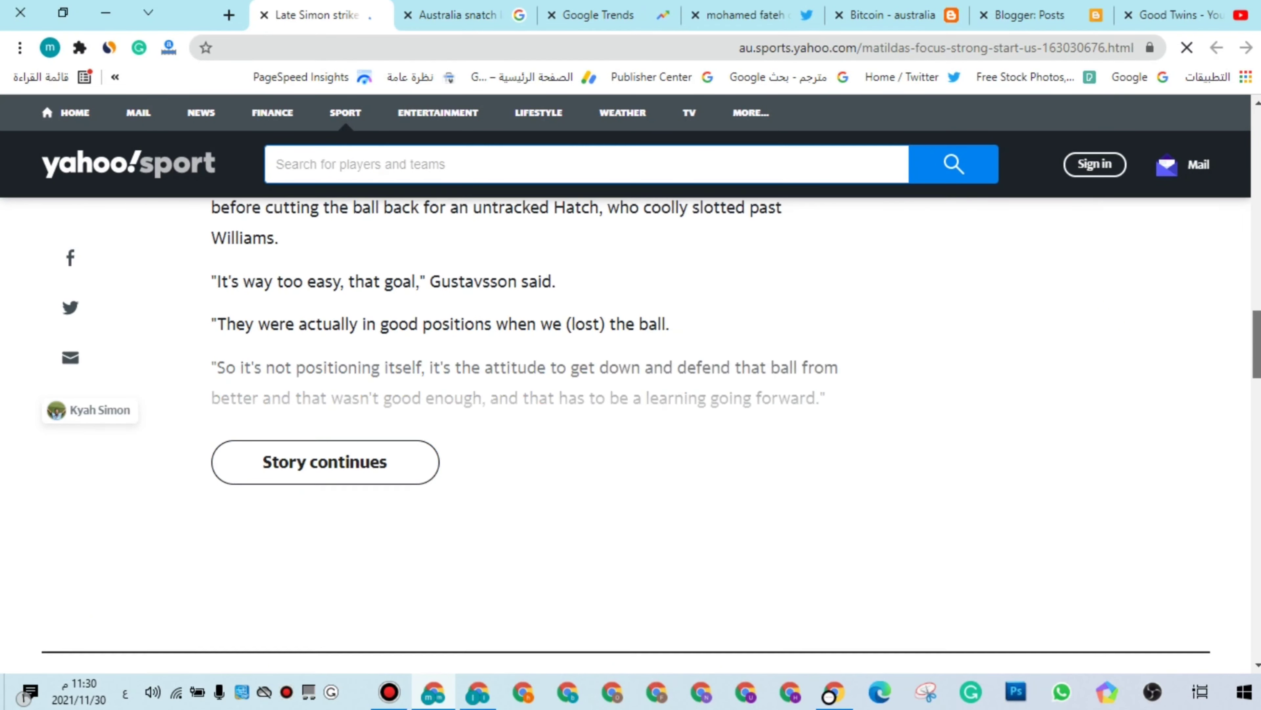
pyautogui.scroll(-10, 788, 408)
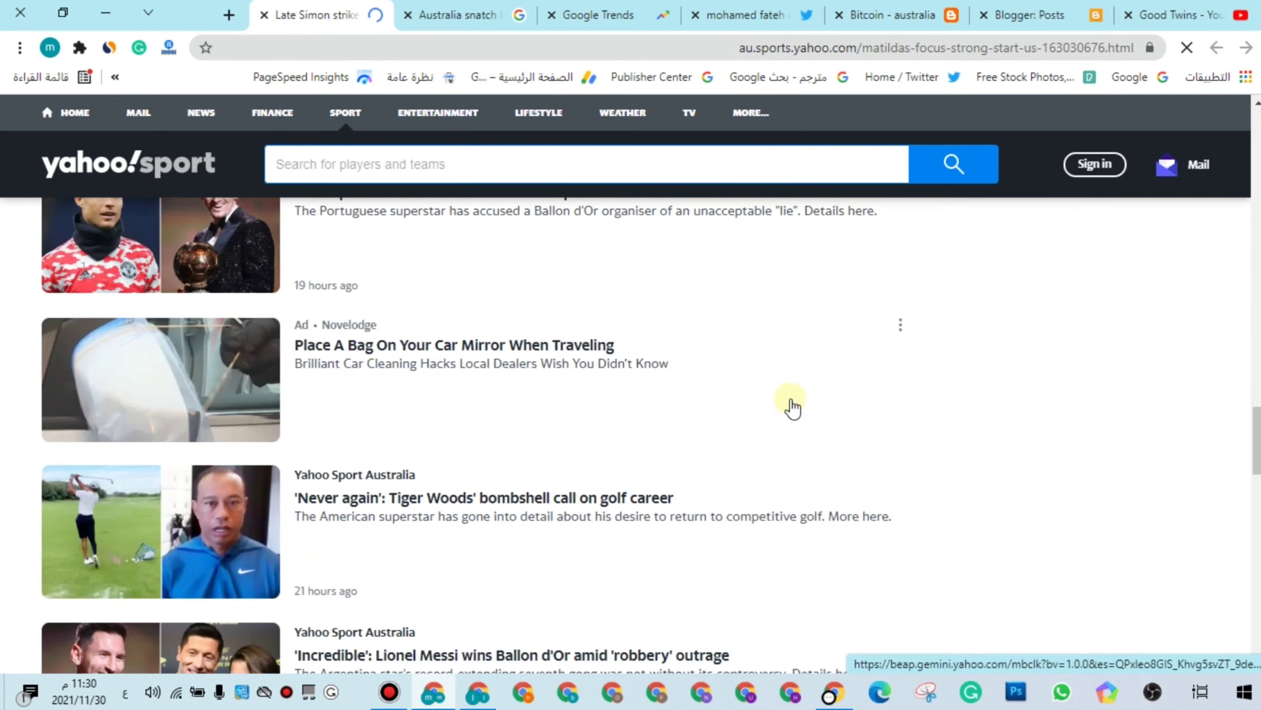
pyautogui.scroll(-15, 793, 407)
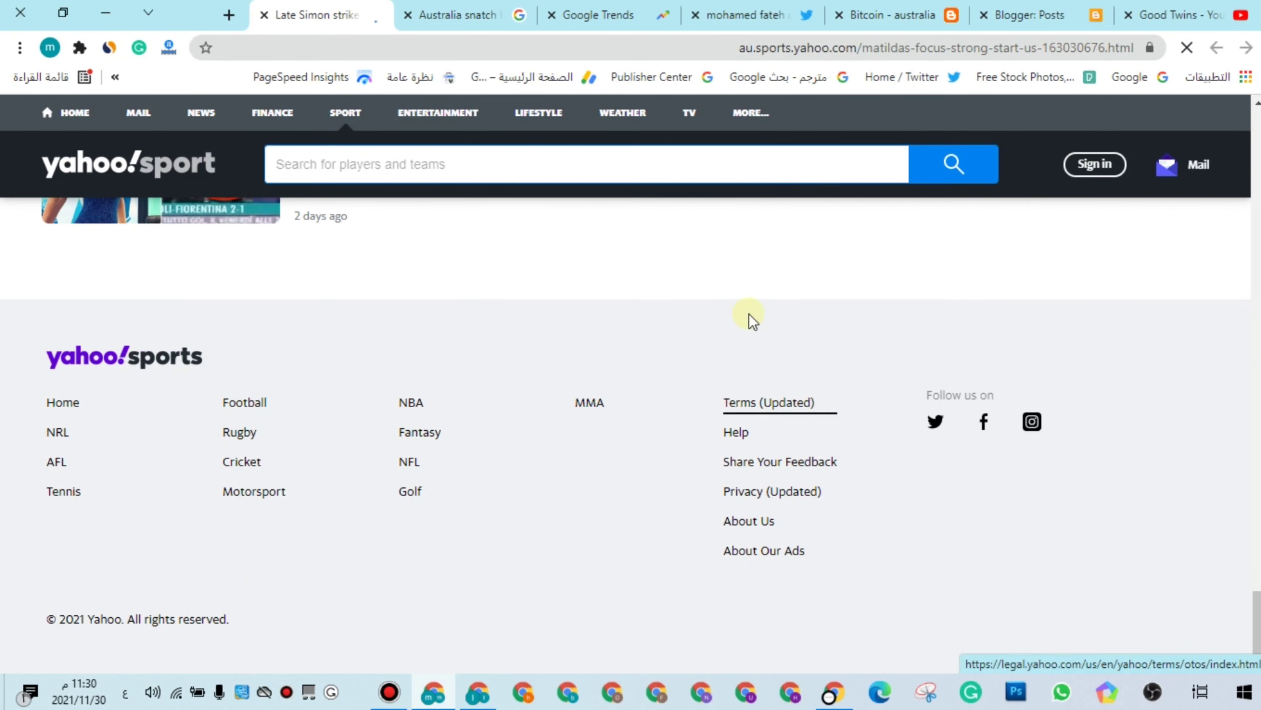
pyautogui.click(265, 15)
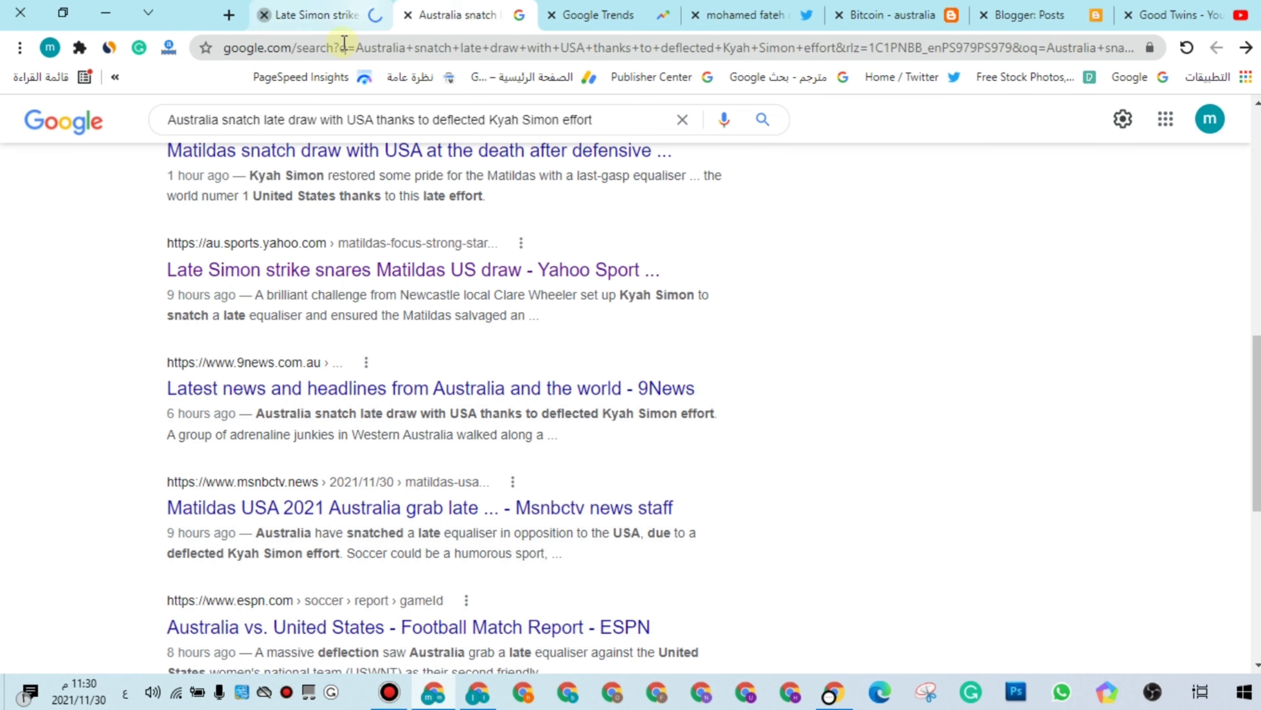
pyautogui.scroll(-8, 328, 495)
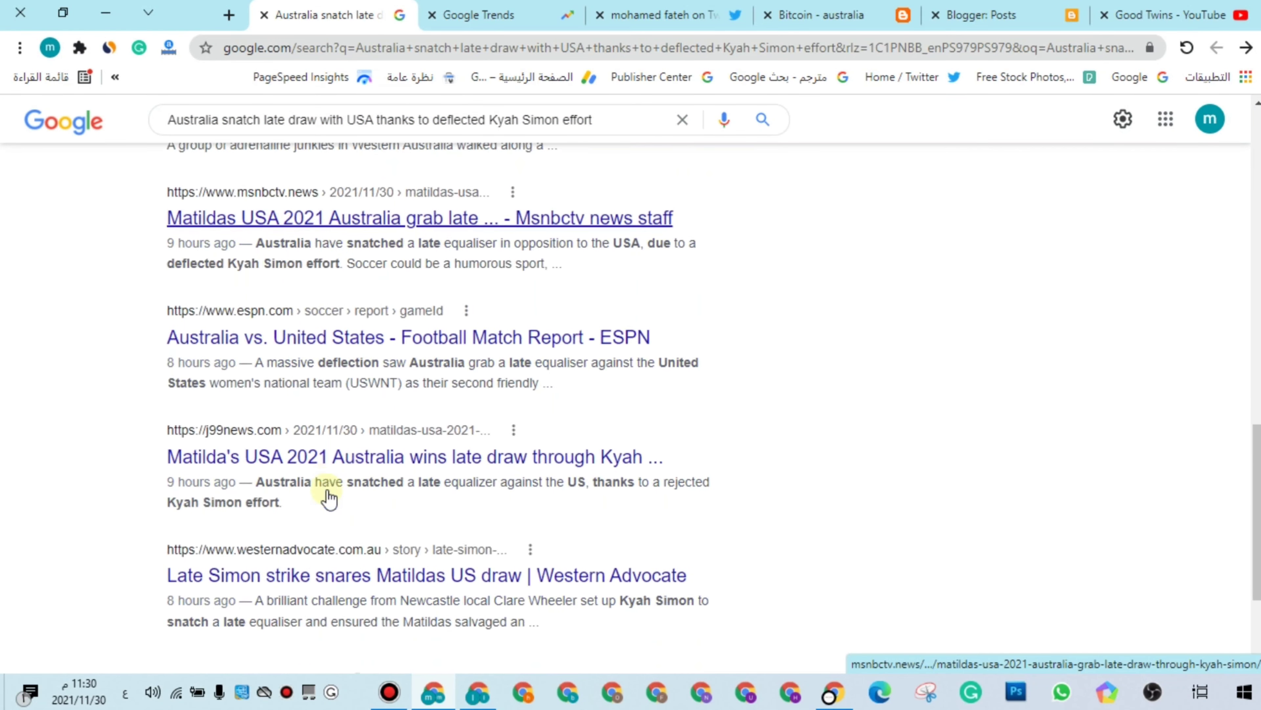
# - Open the user profile for editing from the settings of the australia blog in Blogger and look over its fields
pyautogui.click(1043, 18)
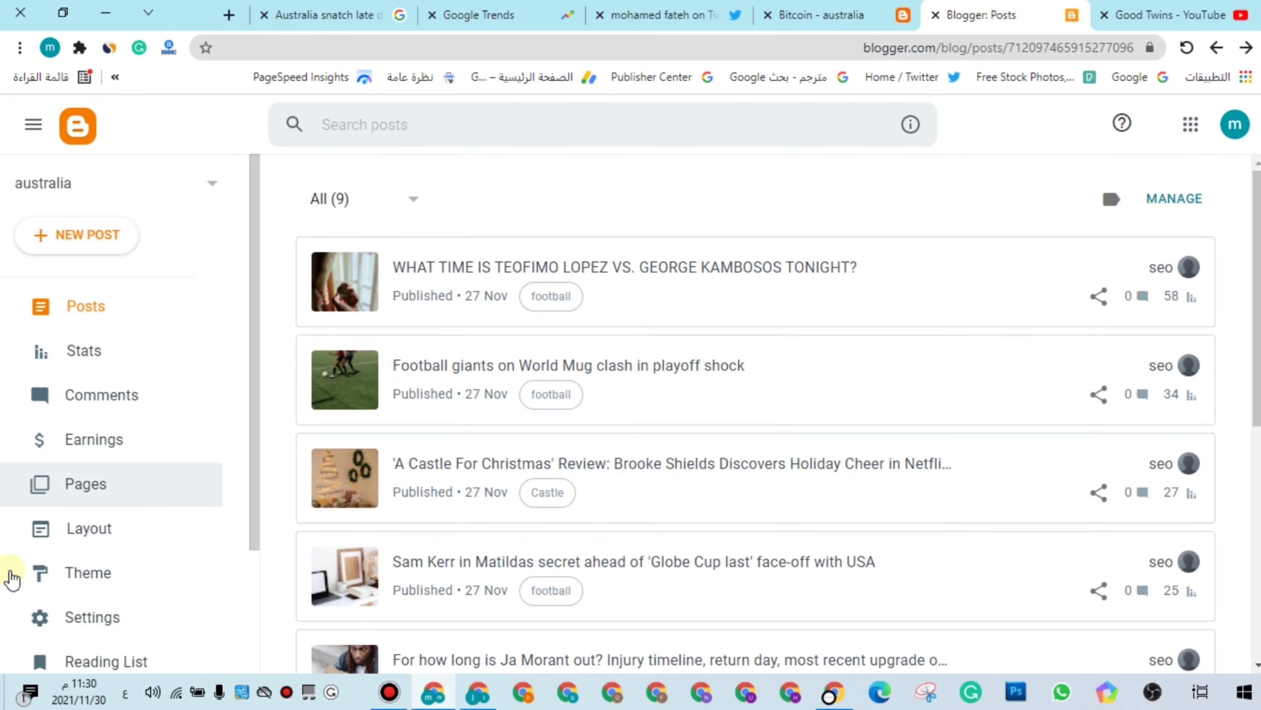
pyautogui.scroll(-3, 75, 551)
pyautogui.click(111, 457)
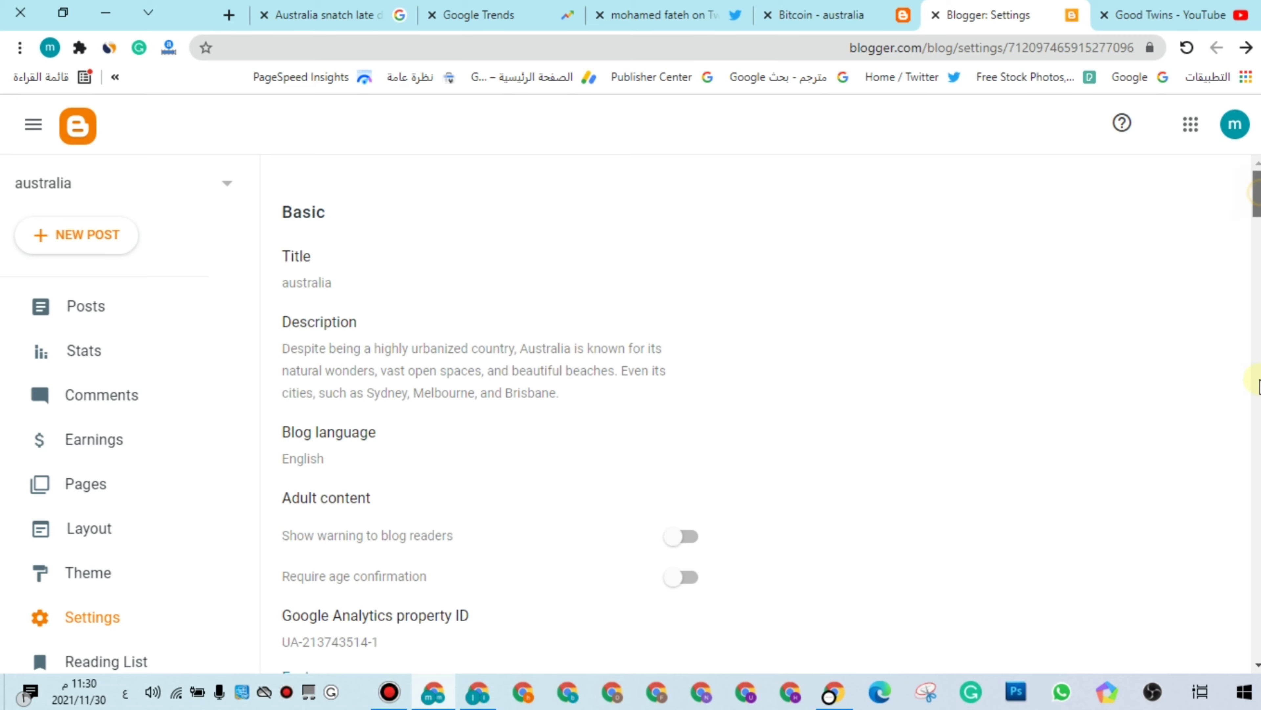
pyautogui.scroll(-20, 1257, 384)
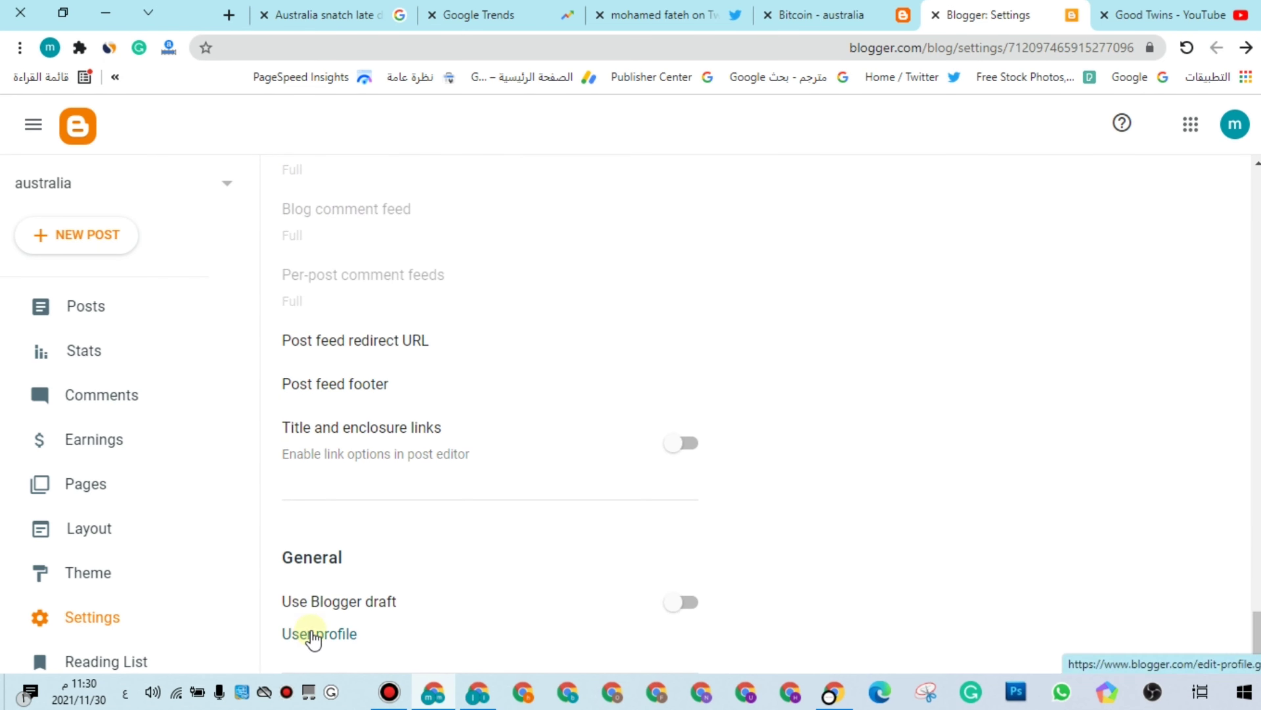
pyautogui.click(385, 616)
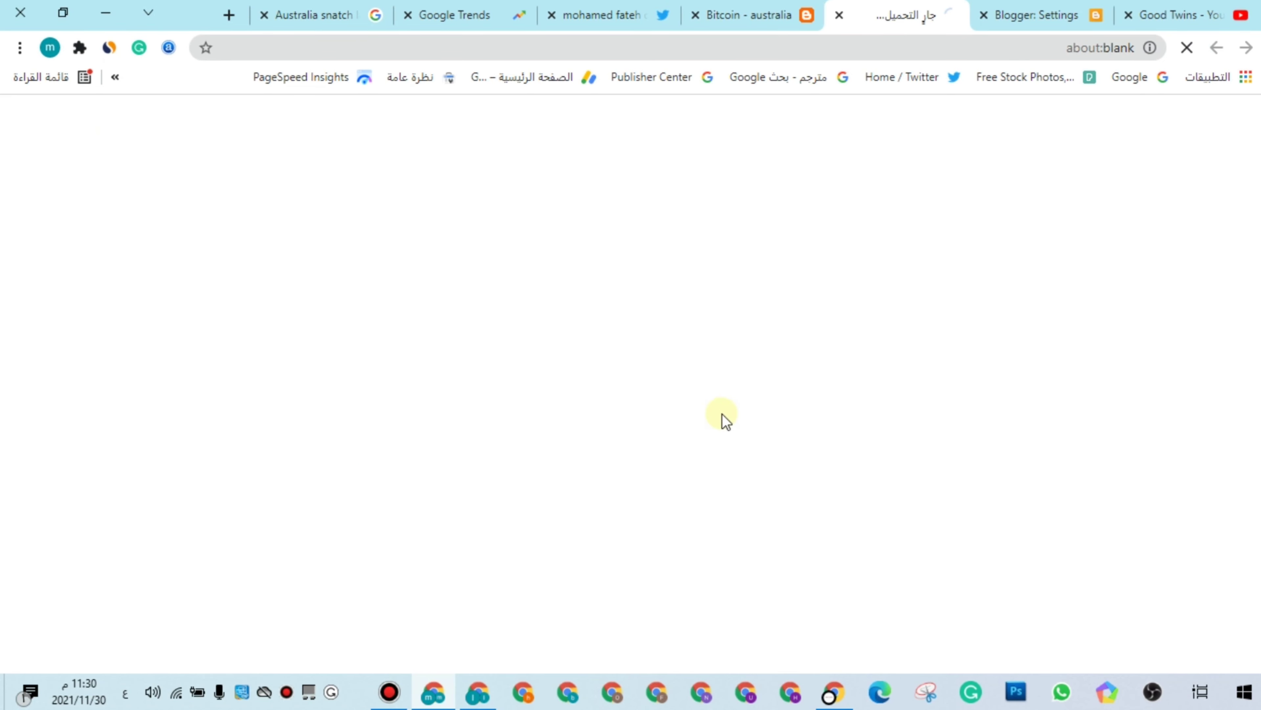
pyautogui.scroll(-15, 731, 367)
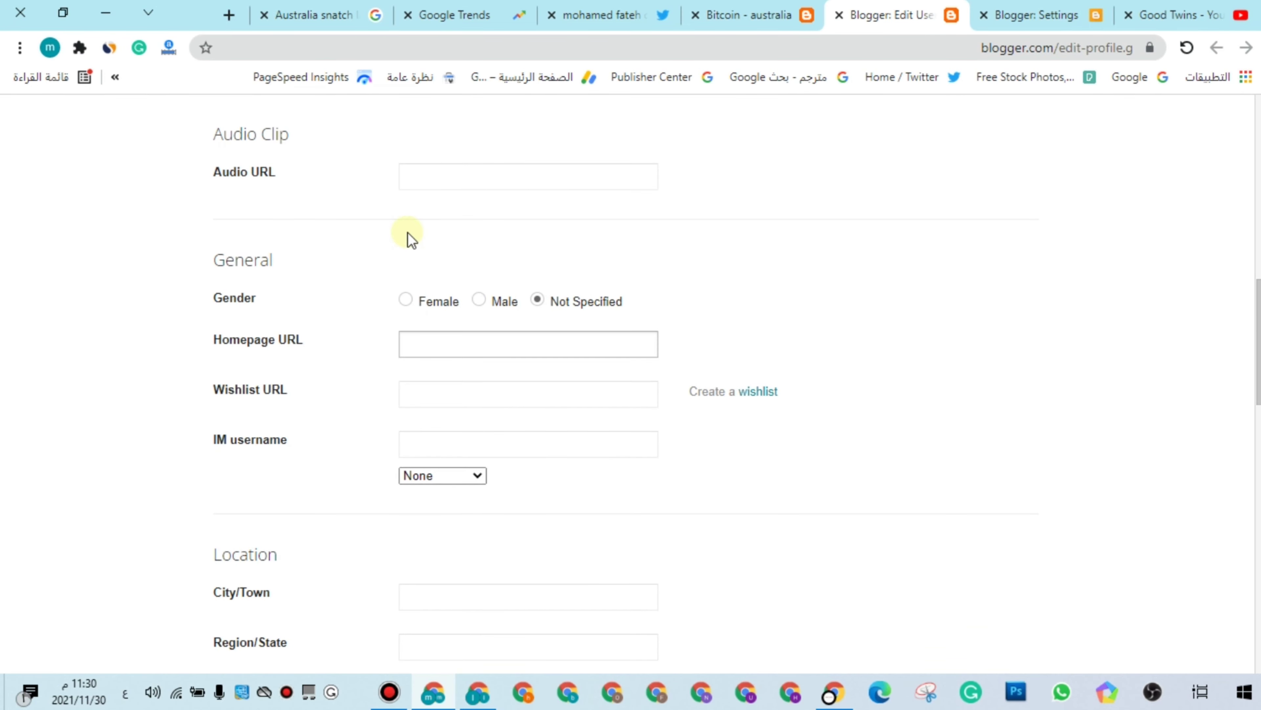
pyautogui.scroll(9, 464, 341)
pyautogui.scroll(5, 466, 341)
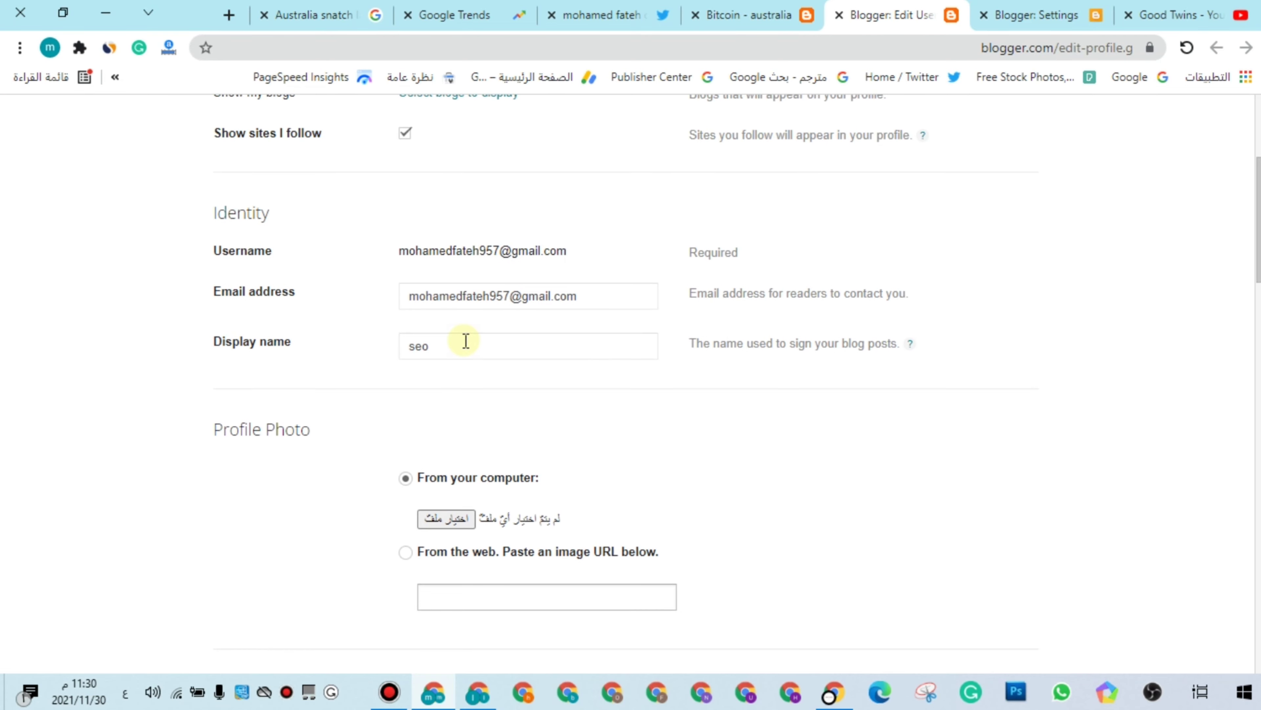
pyautogui.scroll(2, 466, 341)
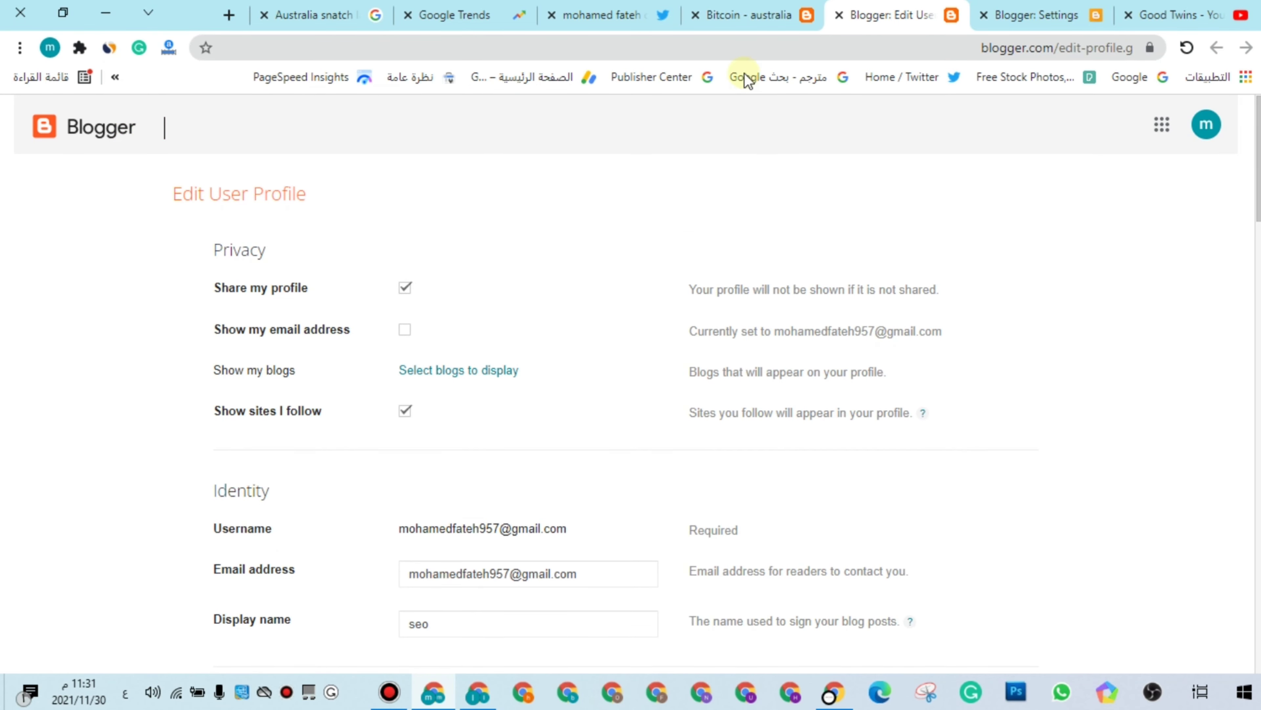
# - Open the australia blog's homepage, copy its address and return to the user profile form
pyautogui.click(773, 12)
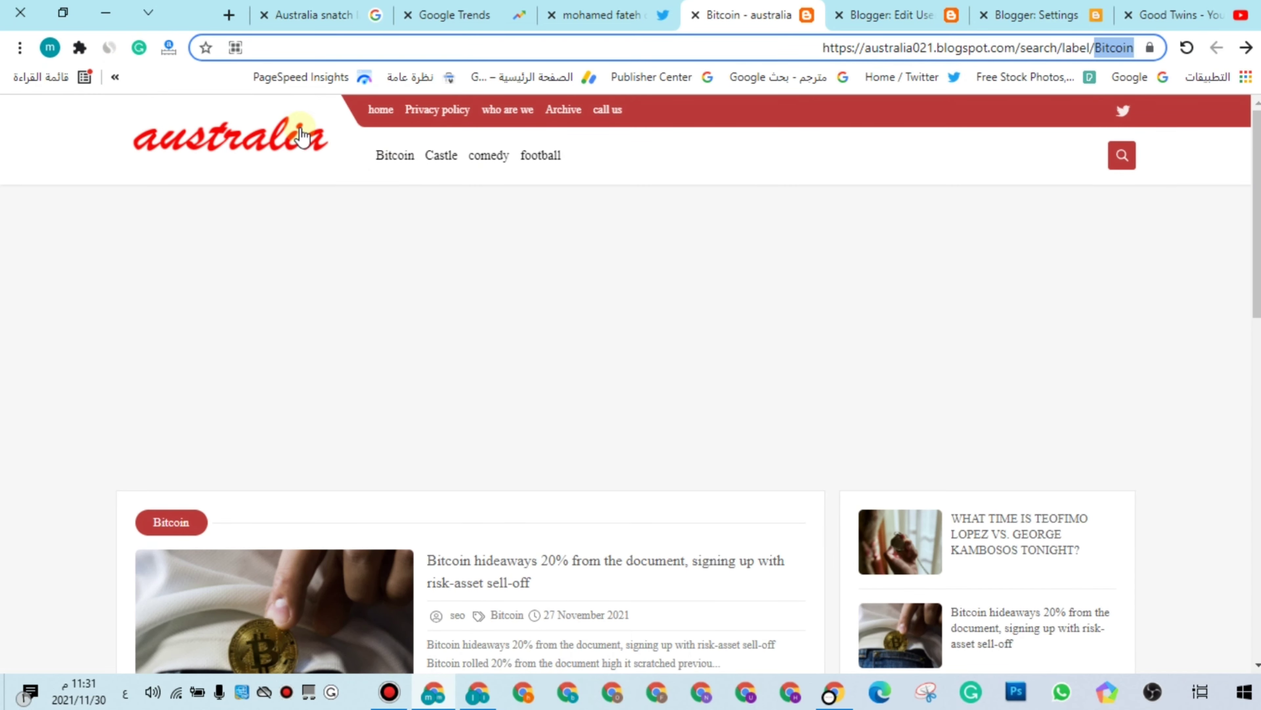
pyautogui.click(303, 140)
pyautogui.click(929, 49)
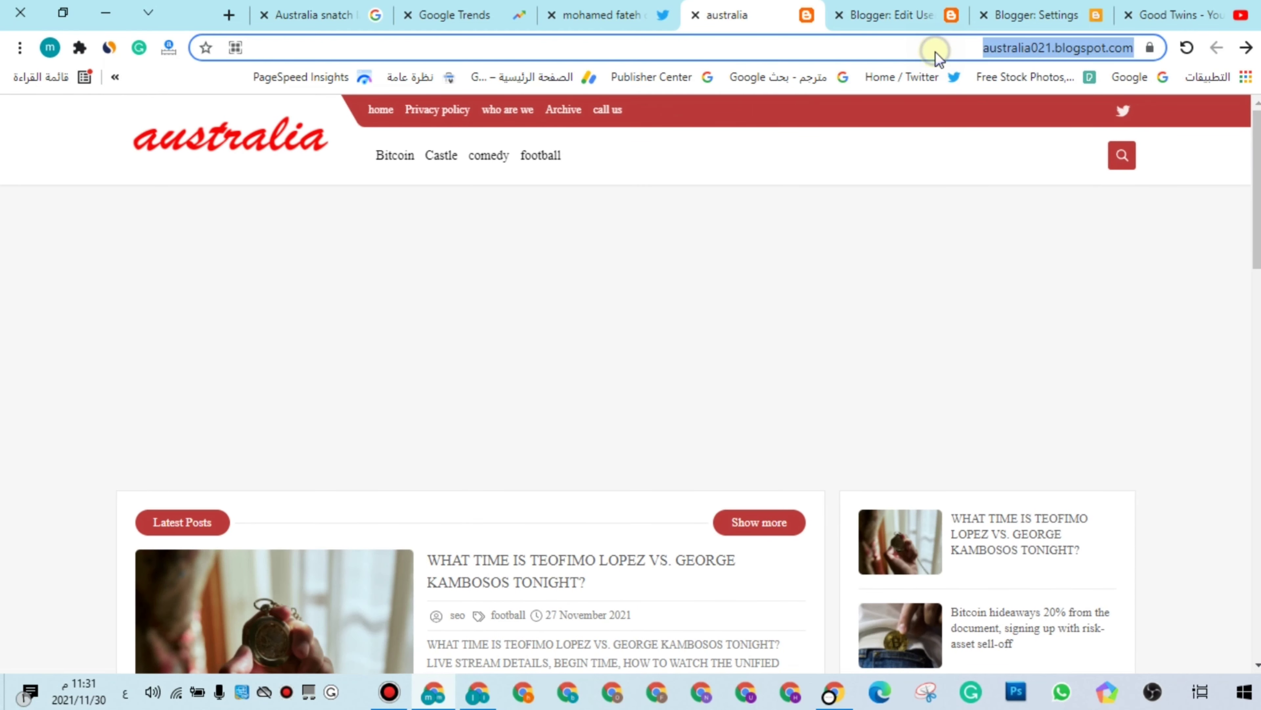
pyautogui.rightClick(928, 50)
pyautogui.click(895, 131)
pyautogui.click(883, 20)
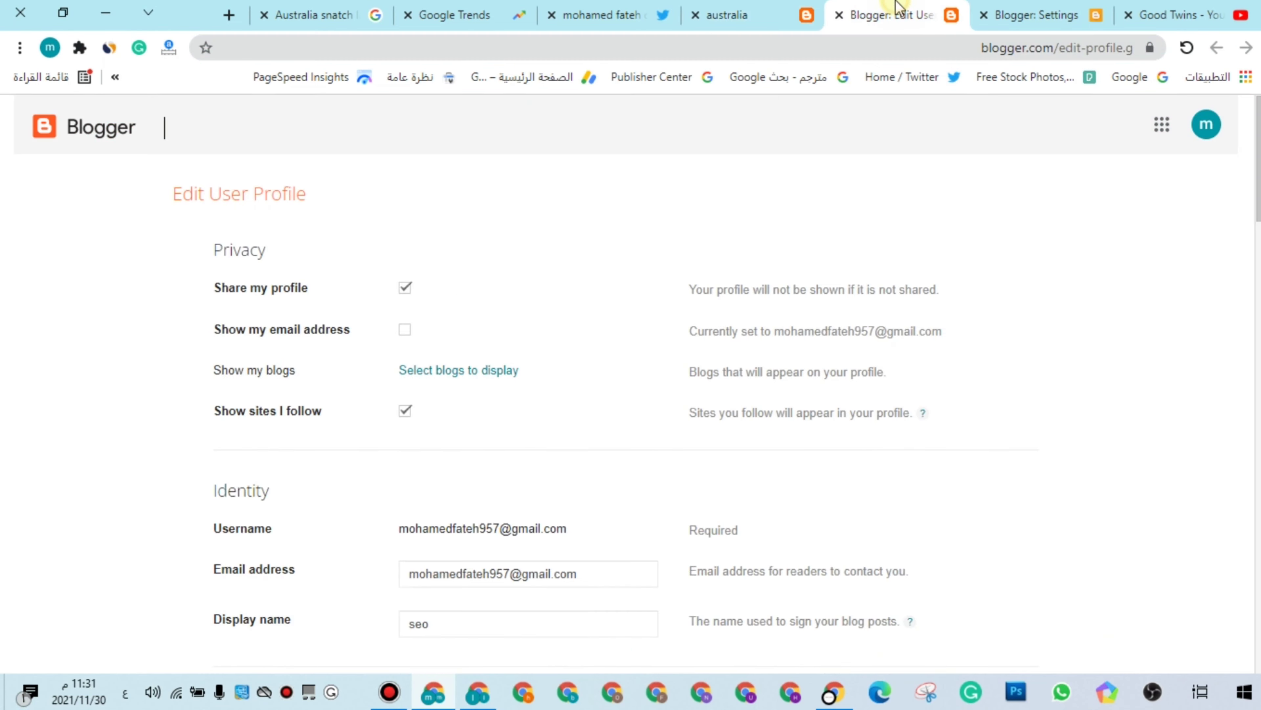
pyautogui.click(723, 18)
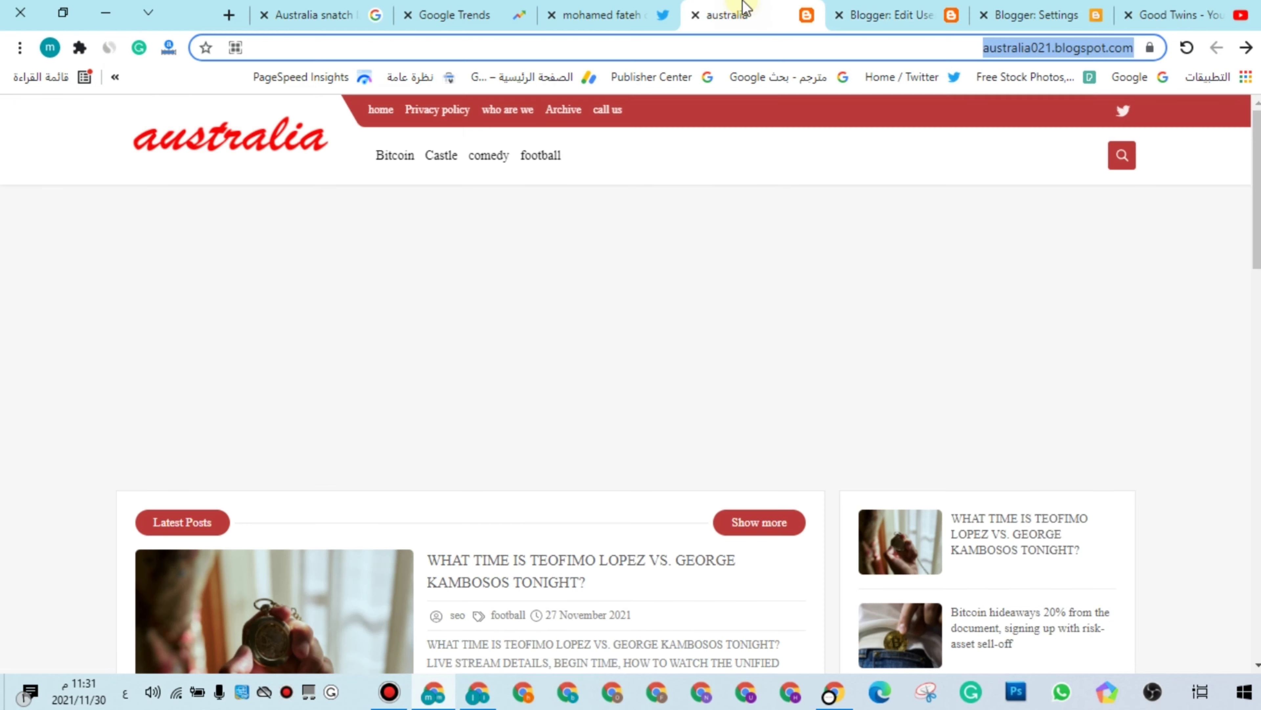
pyautogui.click(895, 20)
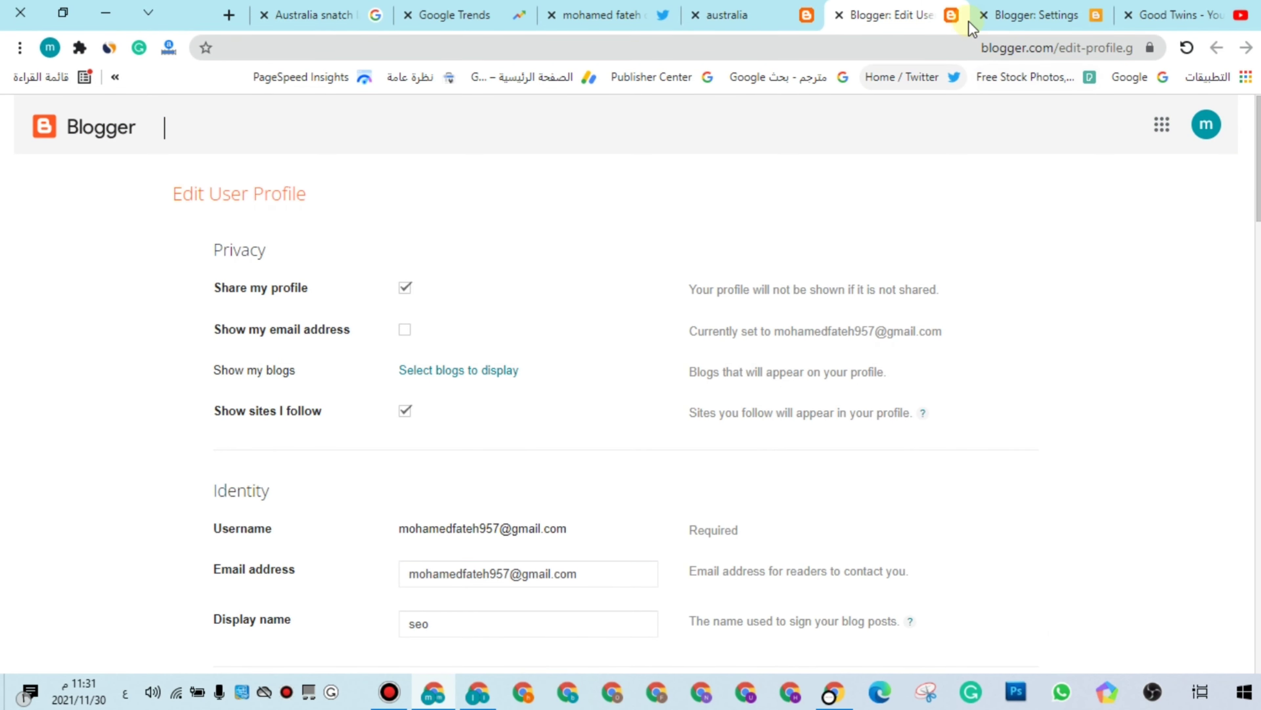
pyautogui.tripleClick(246, 190)
pyautogui.click(261, 194)
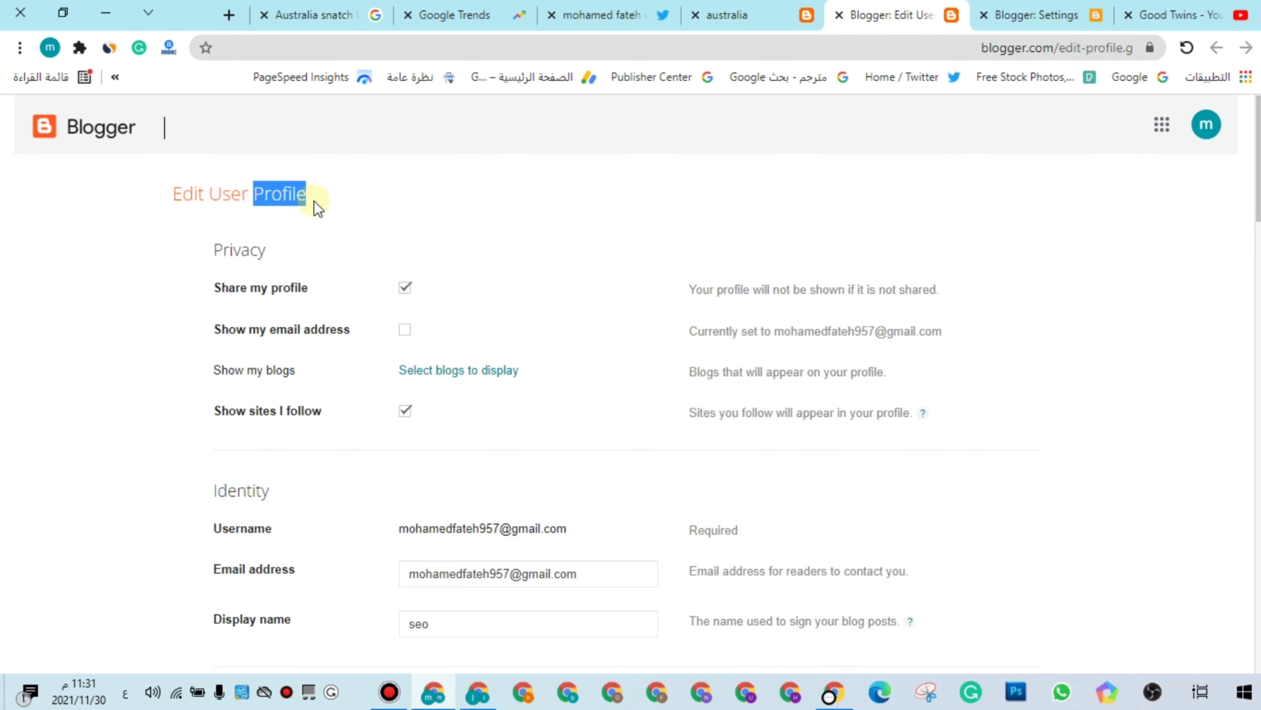
pyautogui.scroll(-10, 462, 230)
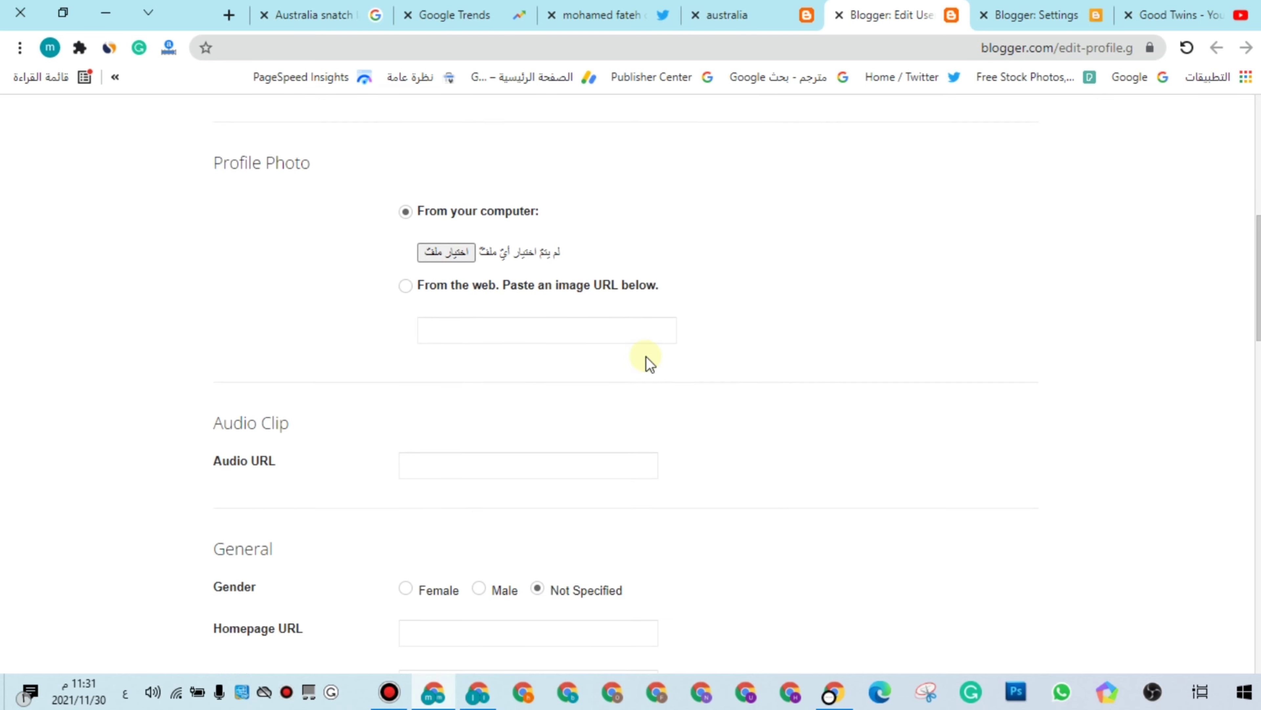
pyautogui.scroll(-2, 649, 358)
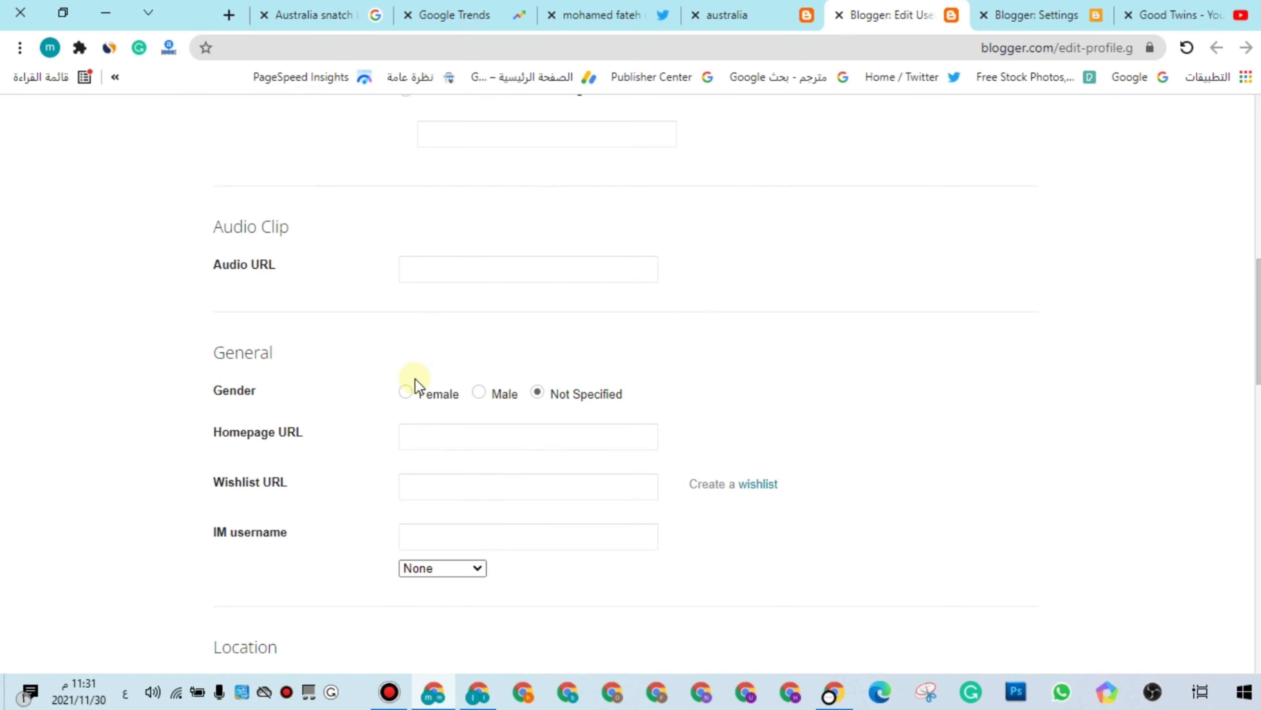
pyautogui.scroll(-2, 415, 378)
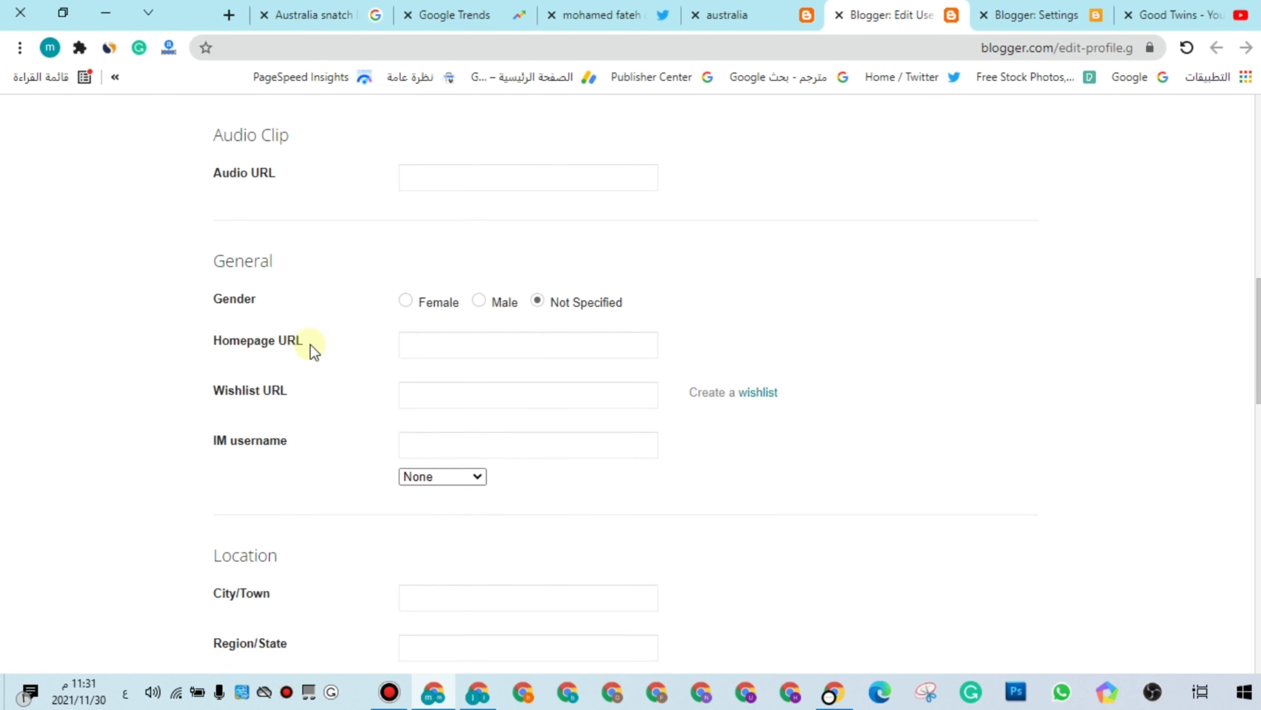
pyautogui.click(419, 346)
pyautogui.rightClick(417, 347)
pyautogui.click(541, 396)
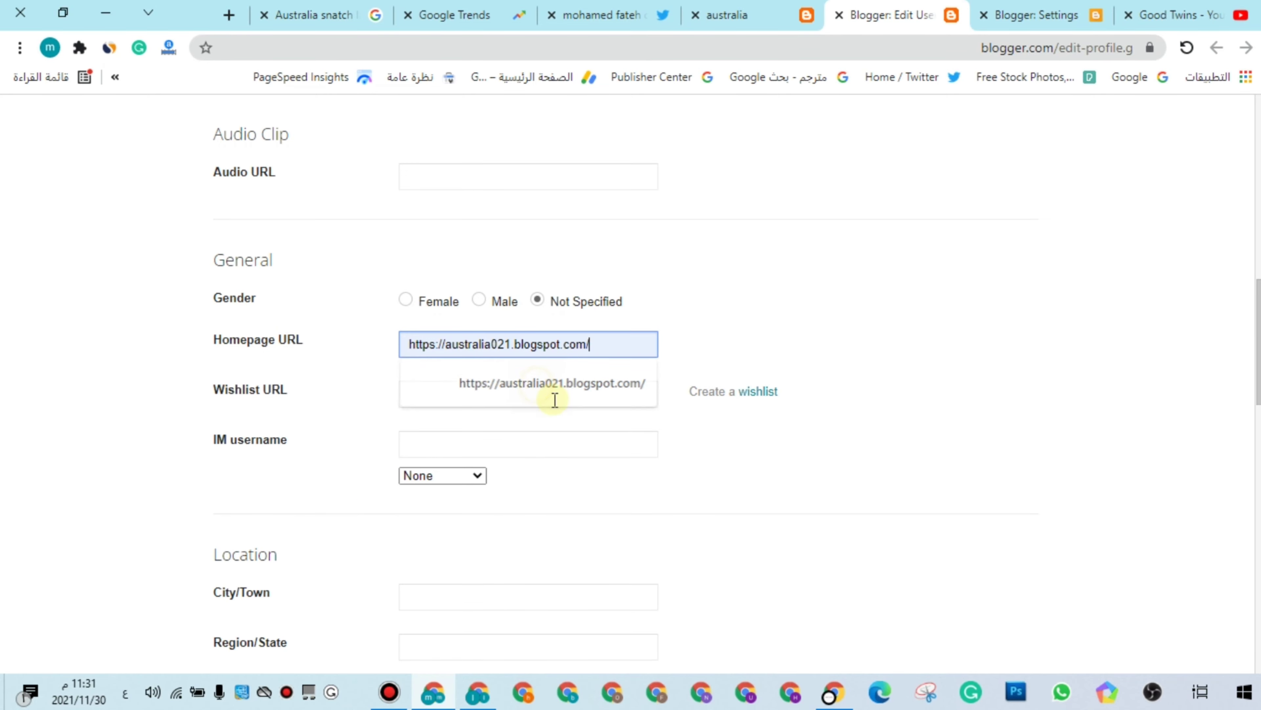
pyautogui.click(555, 397)
pyautogui.scroll(-12, 546, 423)
pyautogui.scroll(-8, 528, 418)
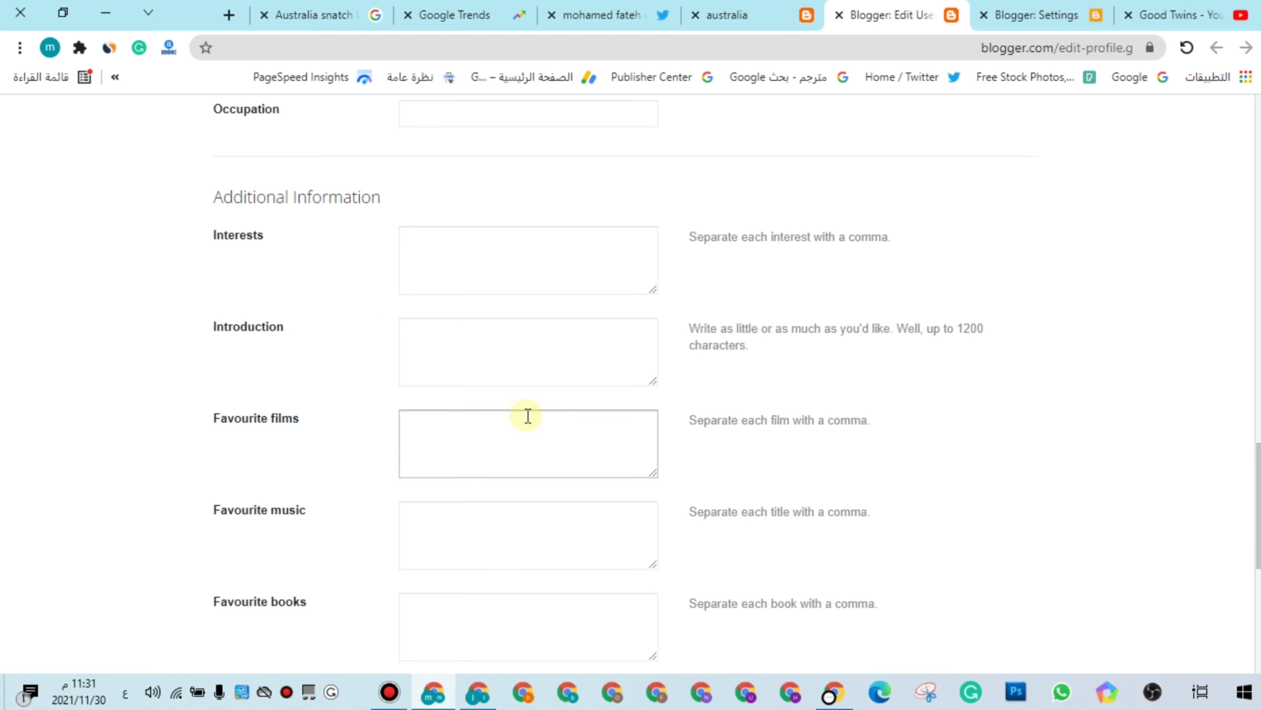
pyautogui.scroll(2, 527, 418)
pyautogui.scroll(2, 528, 415)
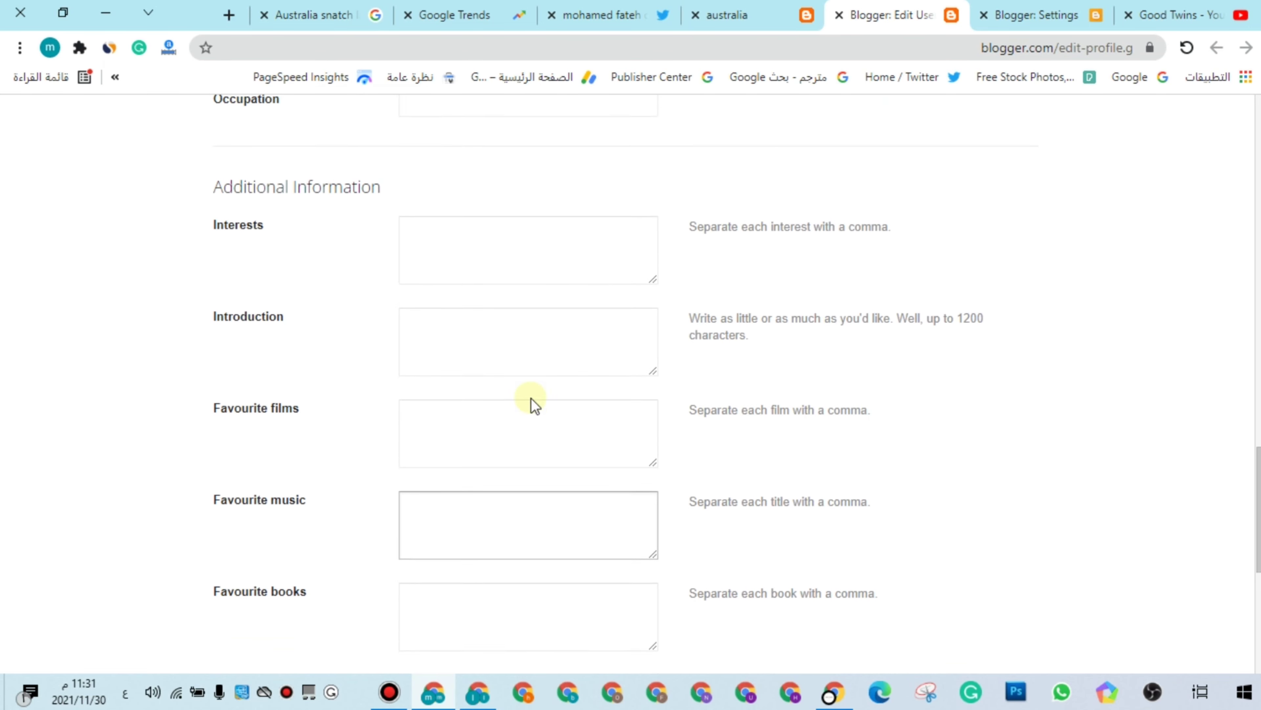
pyautogui.click(558, 361)
pyautogui.rightClick(554, 360)
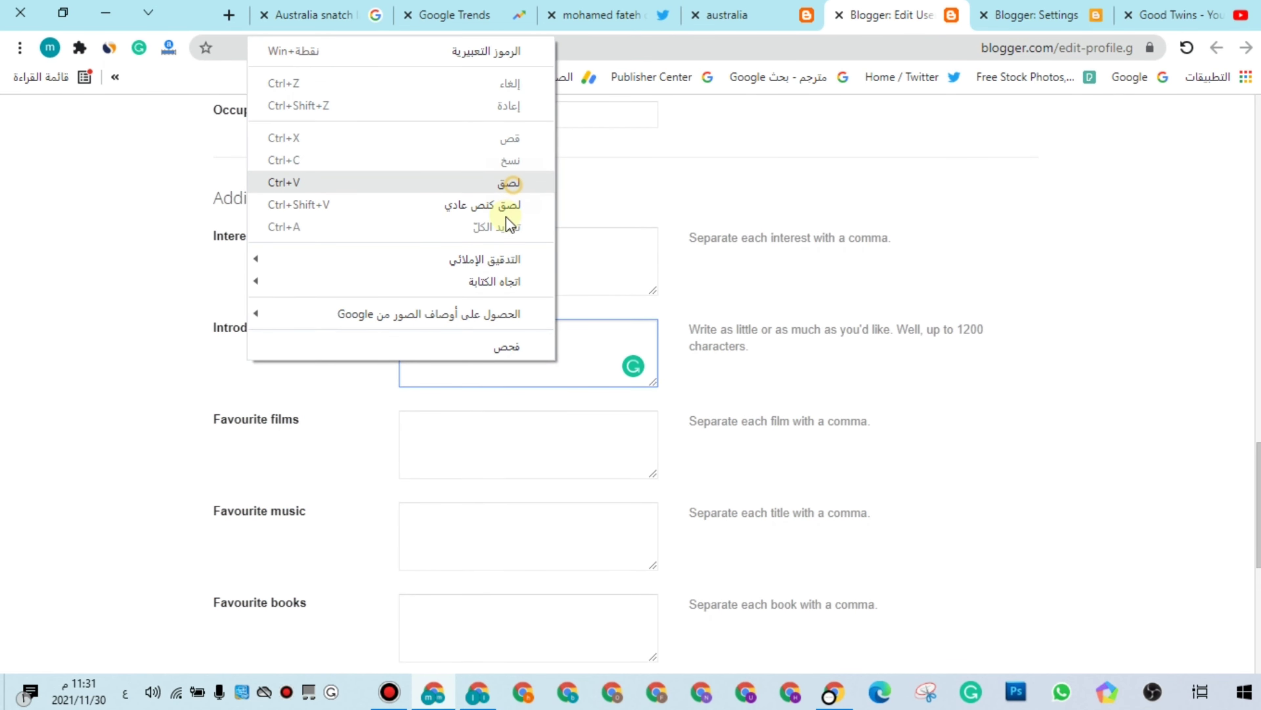
pyautogui.click(509, 182)
pyautogui.click(546, 271)
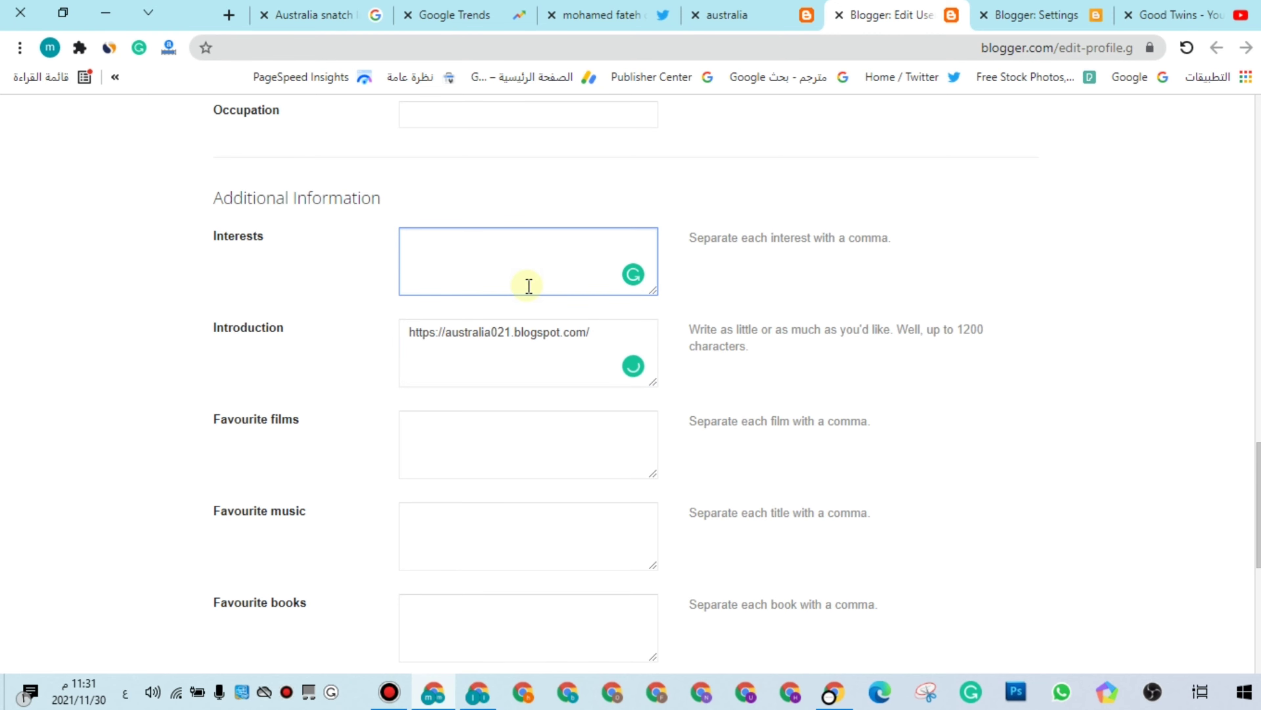
pyautogui.scroll(-4, 527, 293)
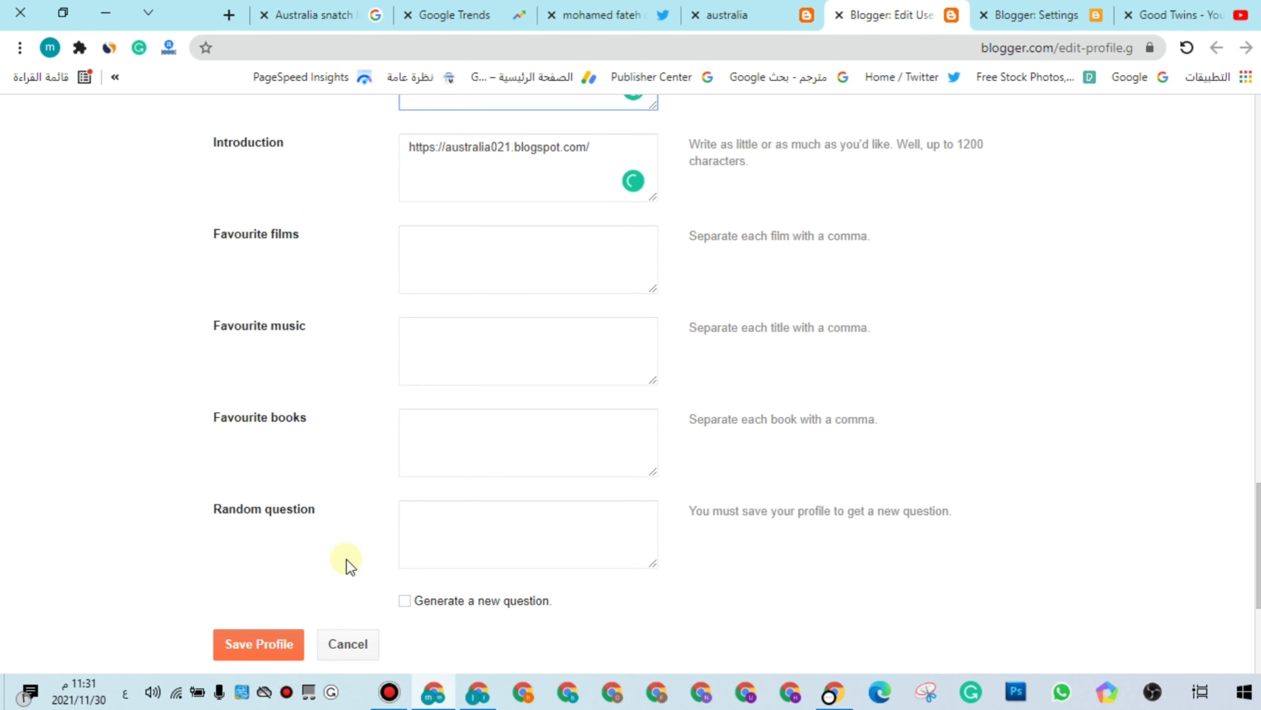
pyautogui.click(251, 644)
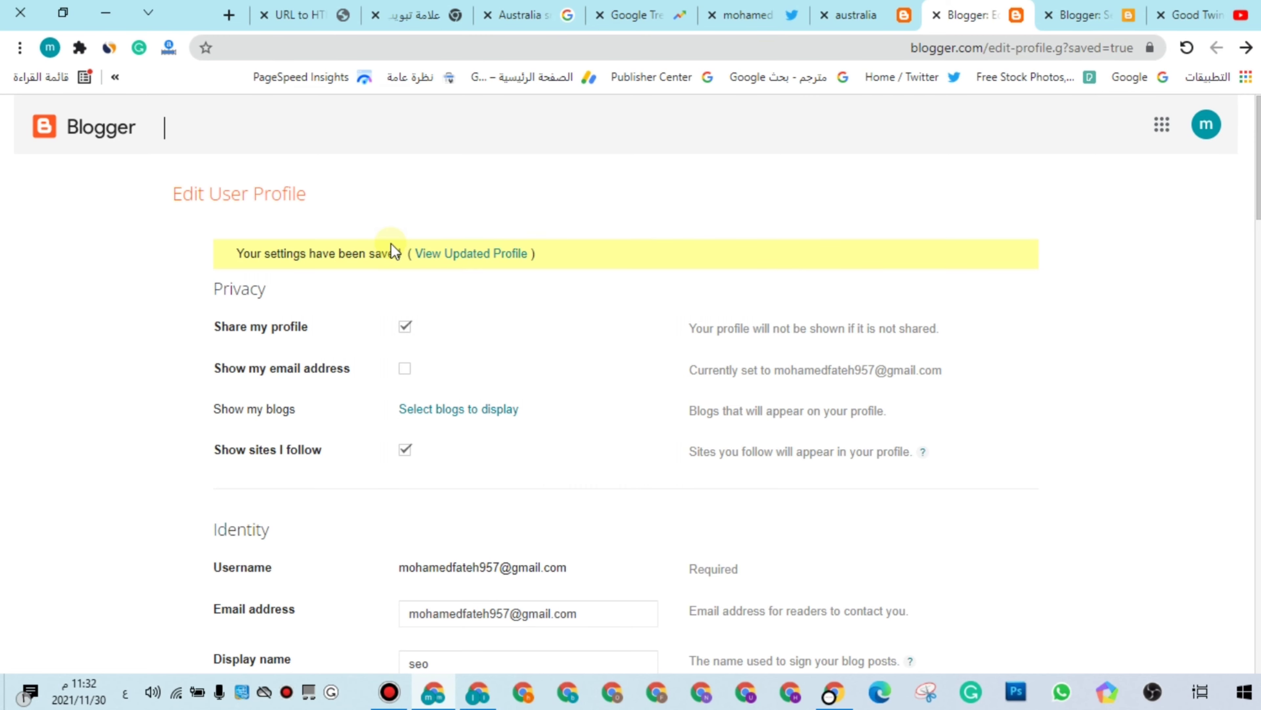
# - Look over the saved profile form and check the address in its Introduction
pyautogui.scroll(-20, 391, 251)
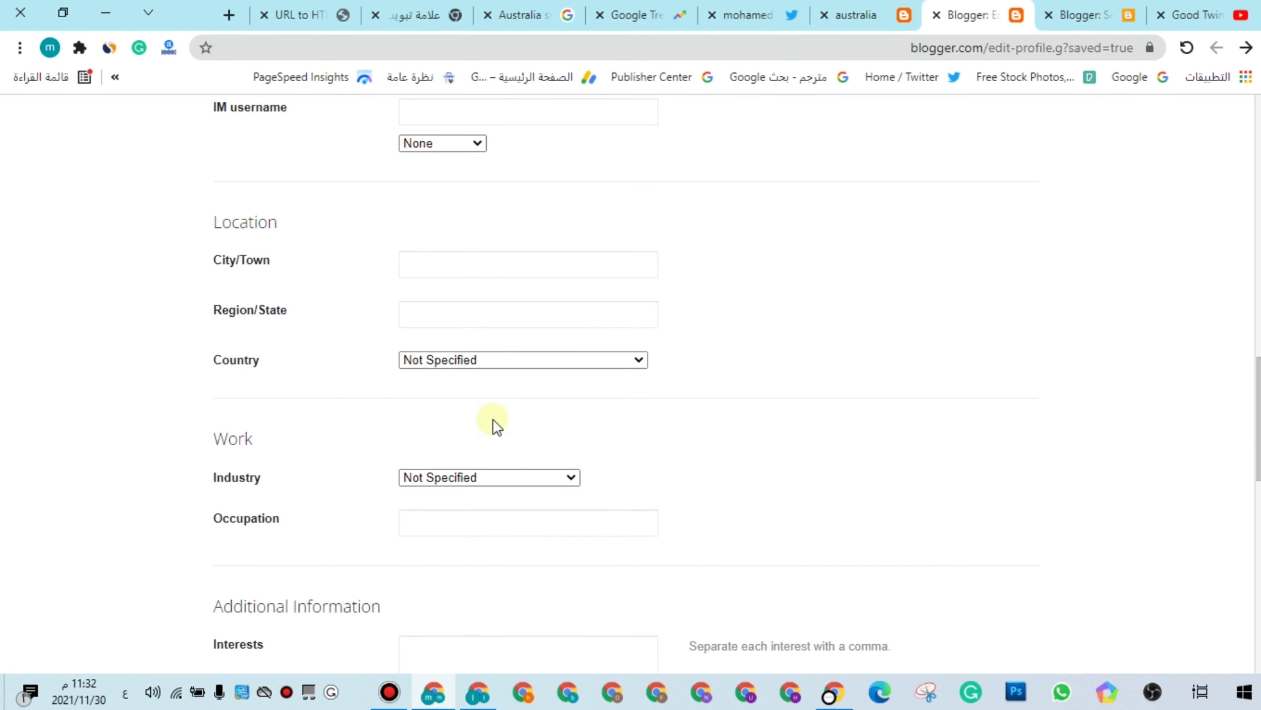
pyautogui.scroll(-15, 494, 423)
pyautogui.scroll(4, 496, 412)
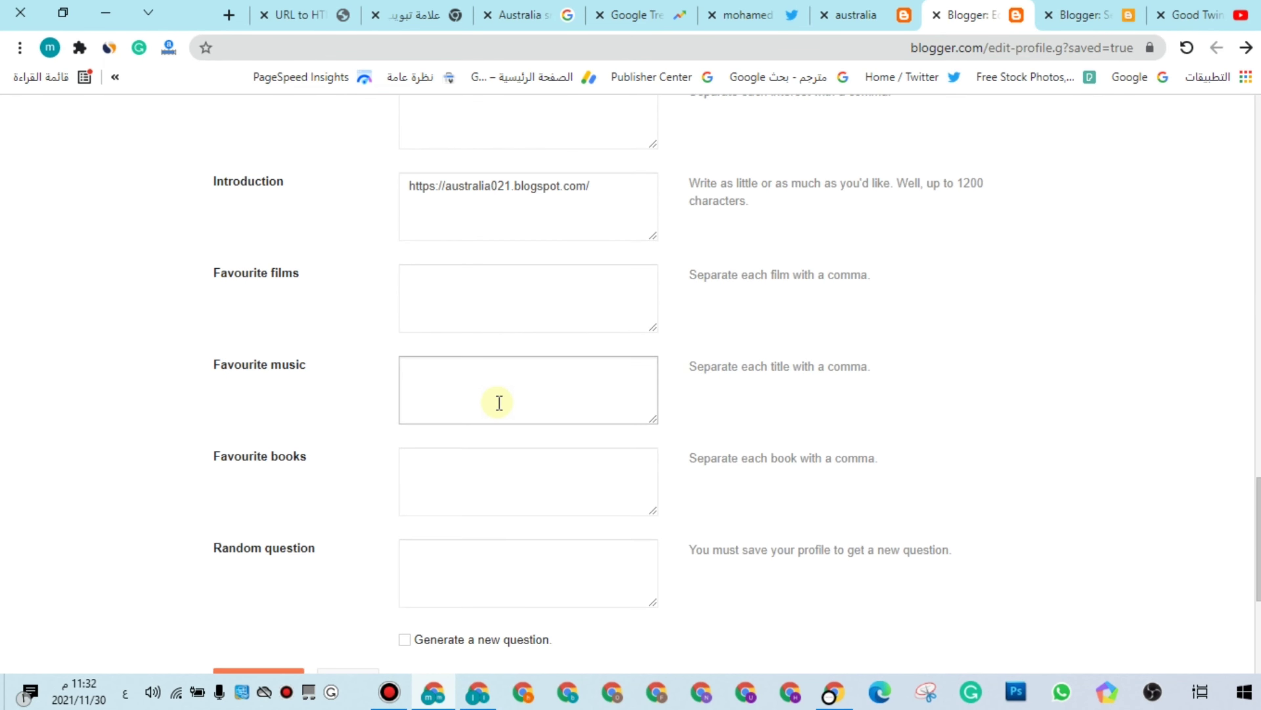
pyautogui.scroll(3, 496, 393)
pyautogui.tripleClick(499, 370)
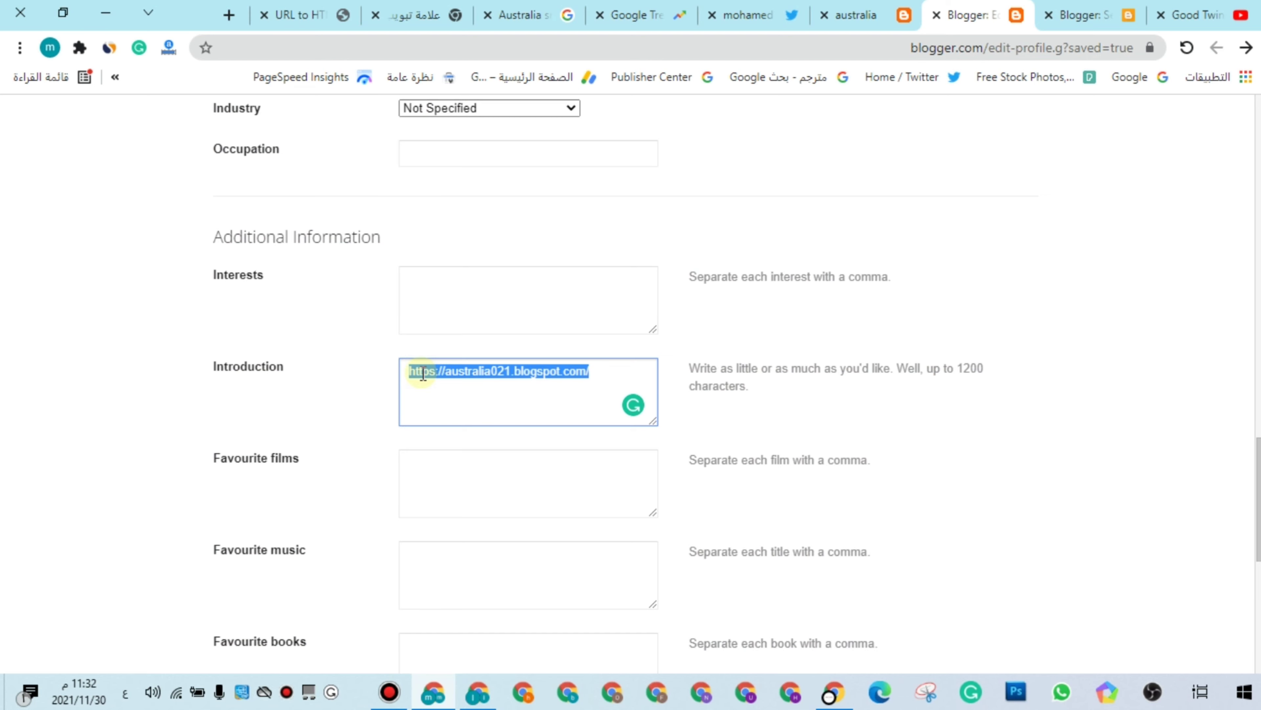
pyautogui.rightClick(454, 369)
pyautogui.press('Escape')
# - Switch to the wosgroup.com URL-to-hyperlink generator and check the entered blog URL and its keyword
pyautogui.click(323, 18)
pyautogui.scroll(3, 390, 313)
pyautogui.scroll(-3, 394, 323)
pyautogui.scroll(2, 392, 318)
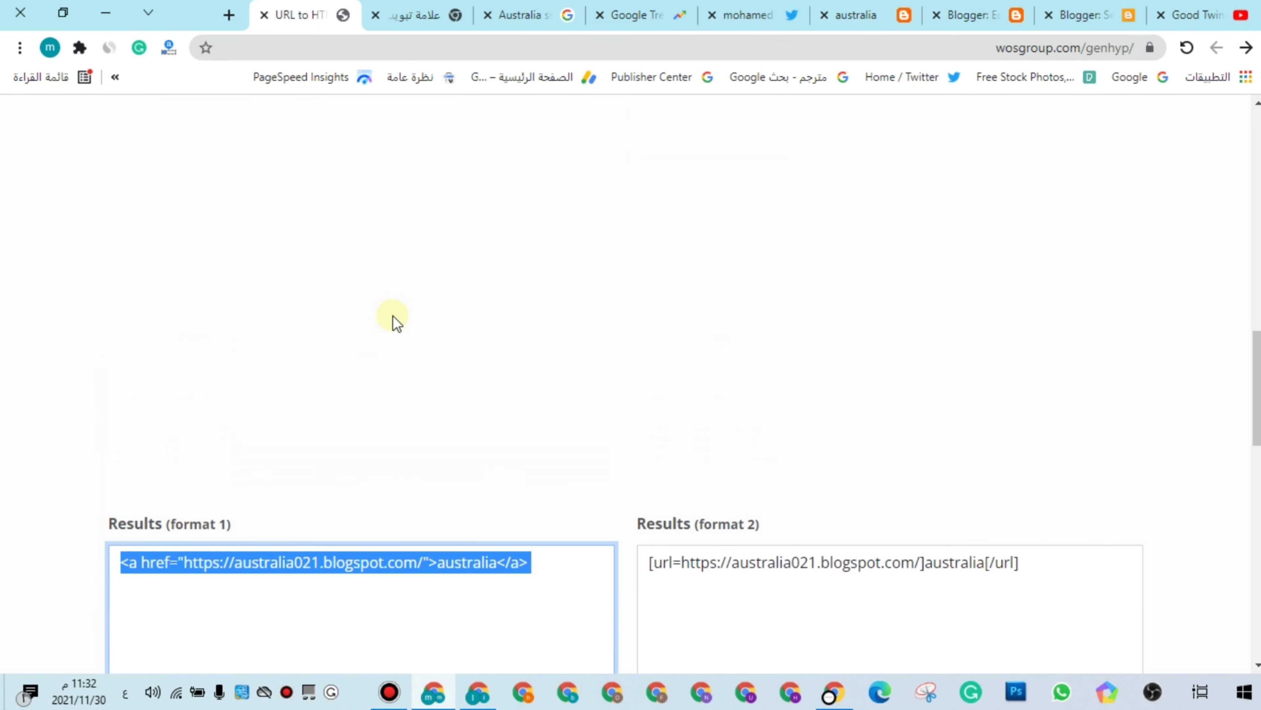
pyautogui.scroll(8, 392, 317)
pyautogui.scroll(-3, 337, 338)
pyautogui.doubleClick(268, 349)
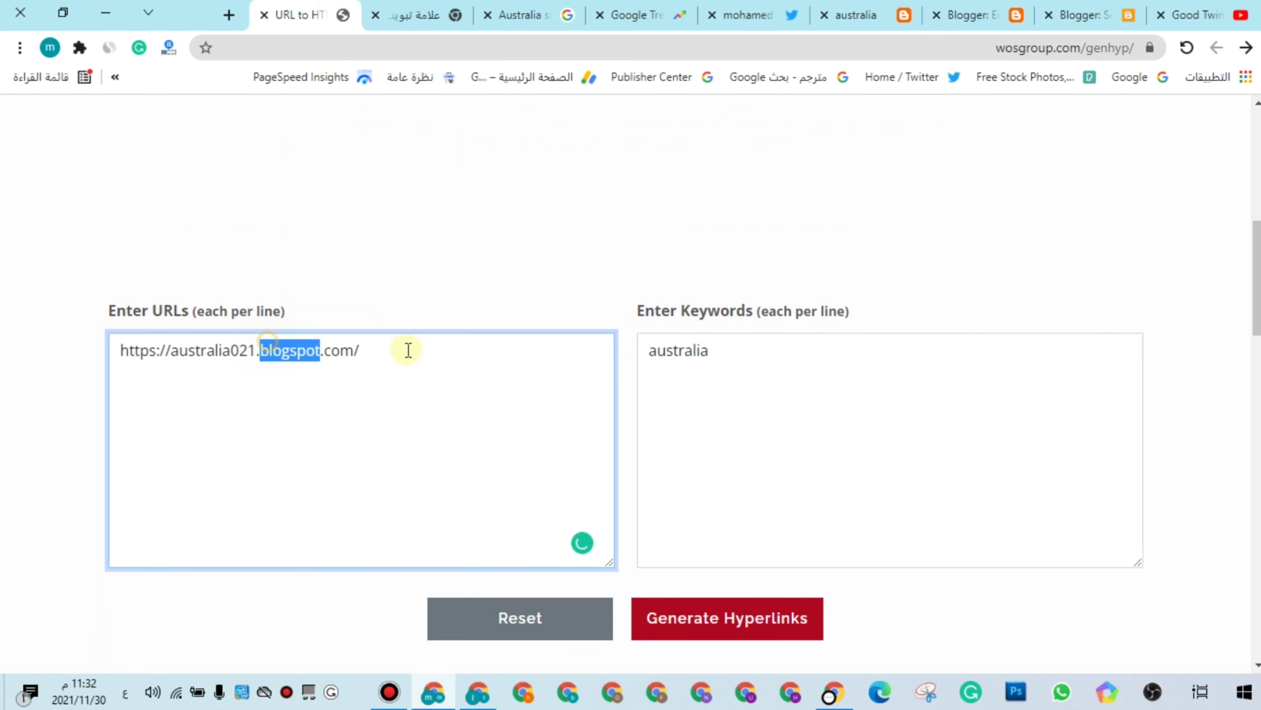
pyautogui.hotkey('ctrl', 'a')
pyautogui.doubleClick(683, 350)
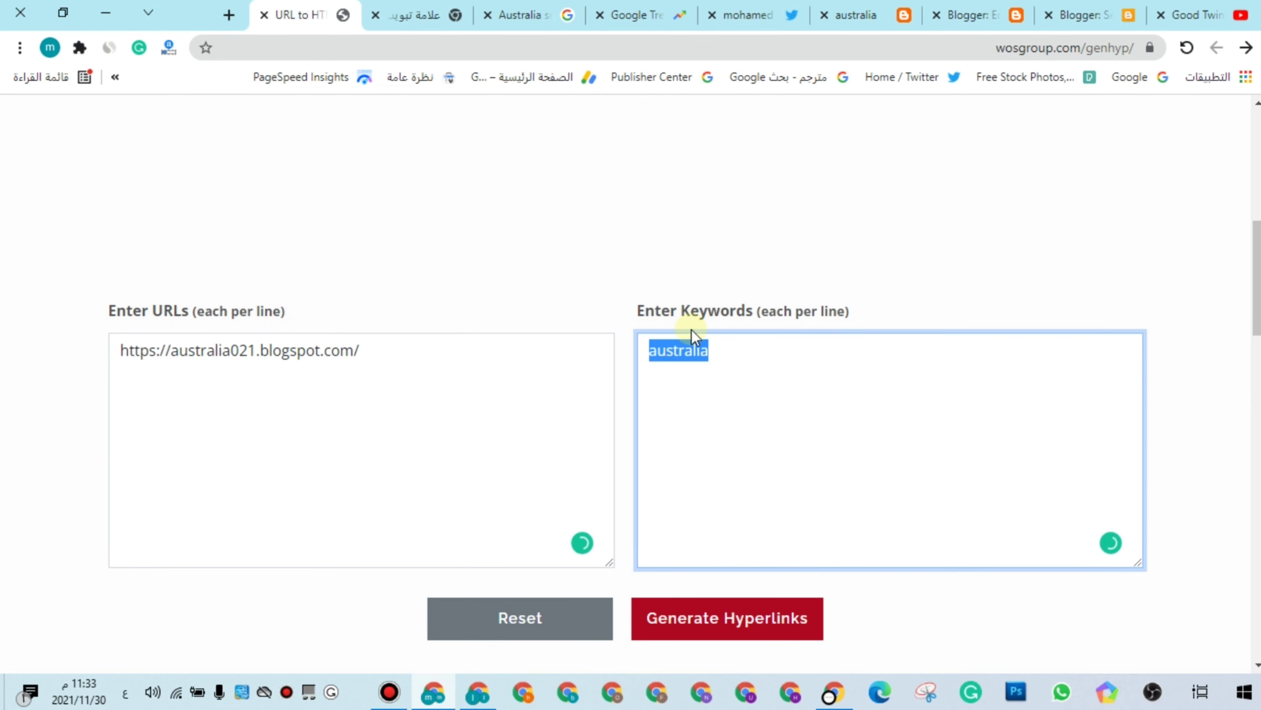
# - Copy the generated format 1 HTML link for the blog with the keyword australia
pyautogui.scroll(-15, 552, 382)
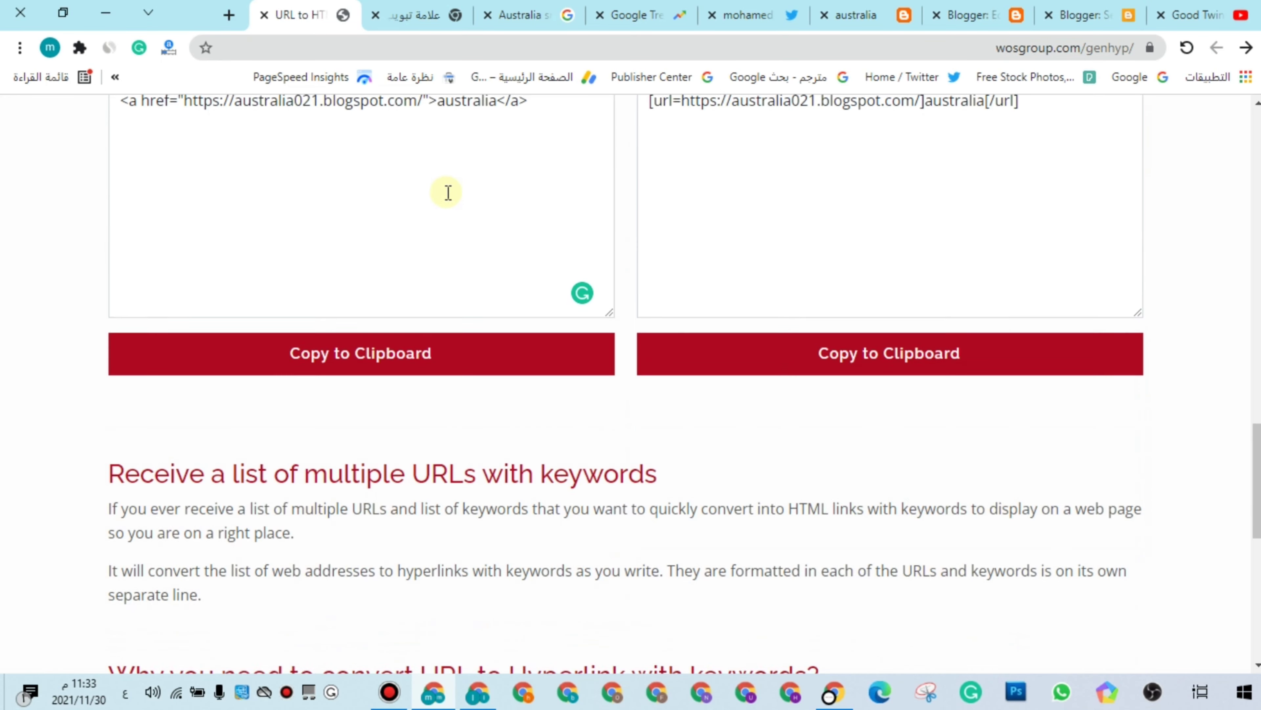
pyautogui.scroll(4, 448, 193)
pyautogui.tripleClick(446, 277)
pyautogui.rightClick(447, 276)
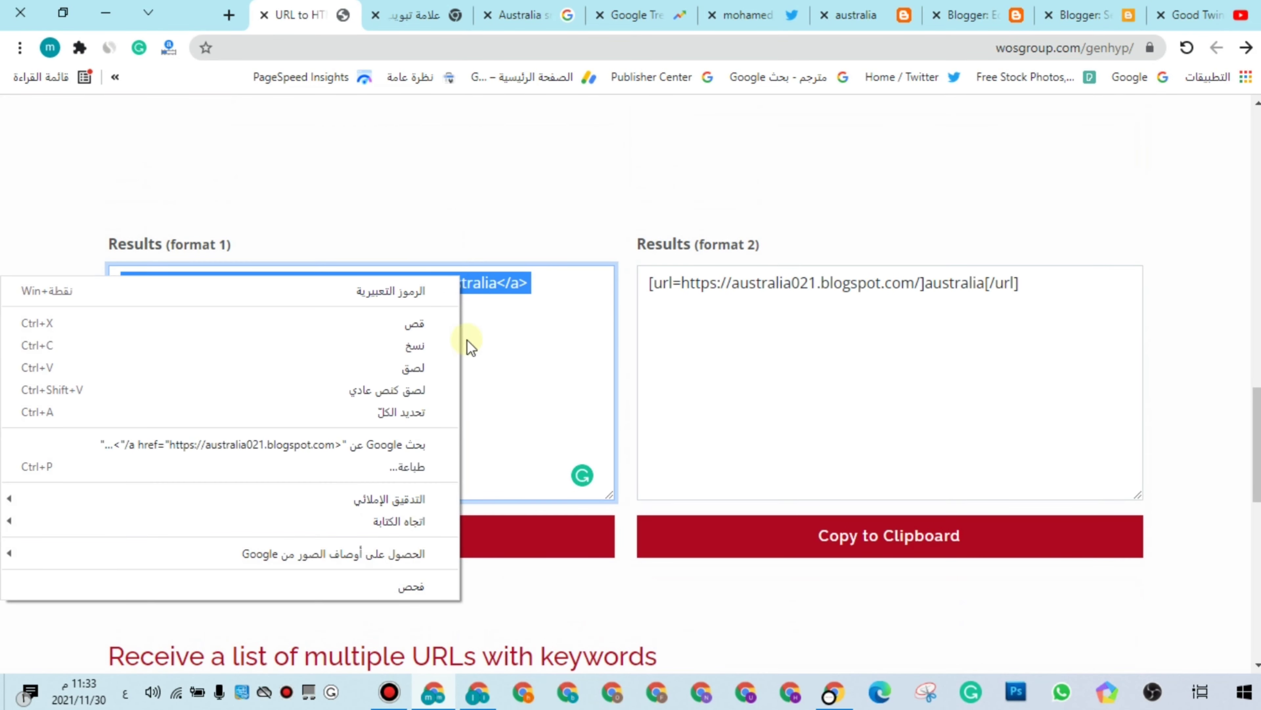
pyautogui.click(407, 347)
# - Return to the Blogger profile form and replace the Introduction text with the copied HTML link to the blog
pyautogui.click(1000, 18)
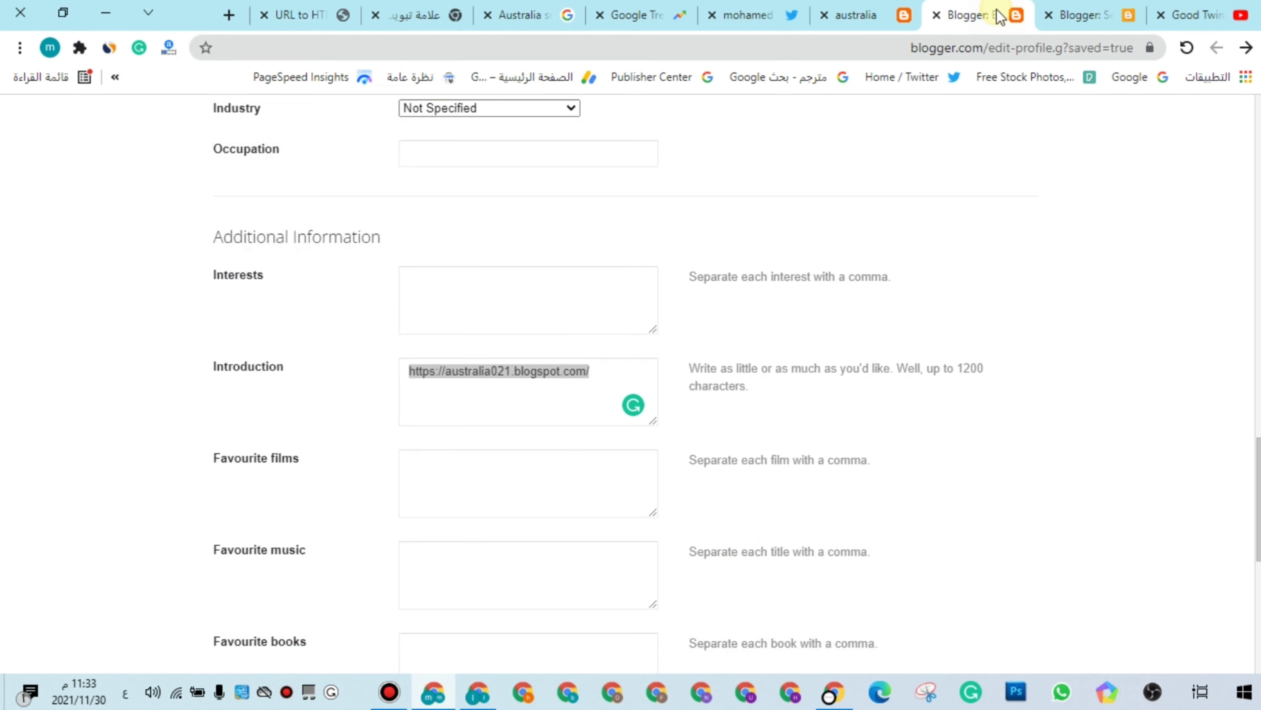
pyautogui.tripleClick(572, 372)
pyautogui.rightClick(542, 373)
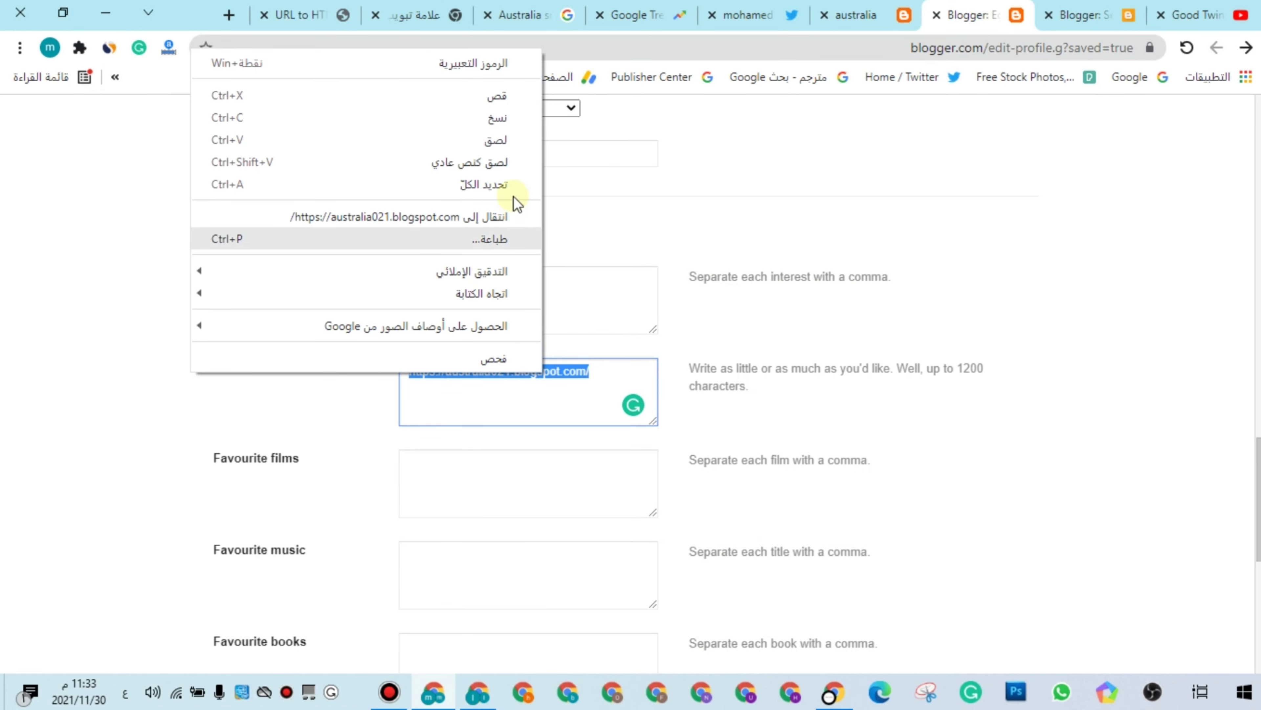
pyautogui.click(516, 138)
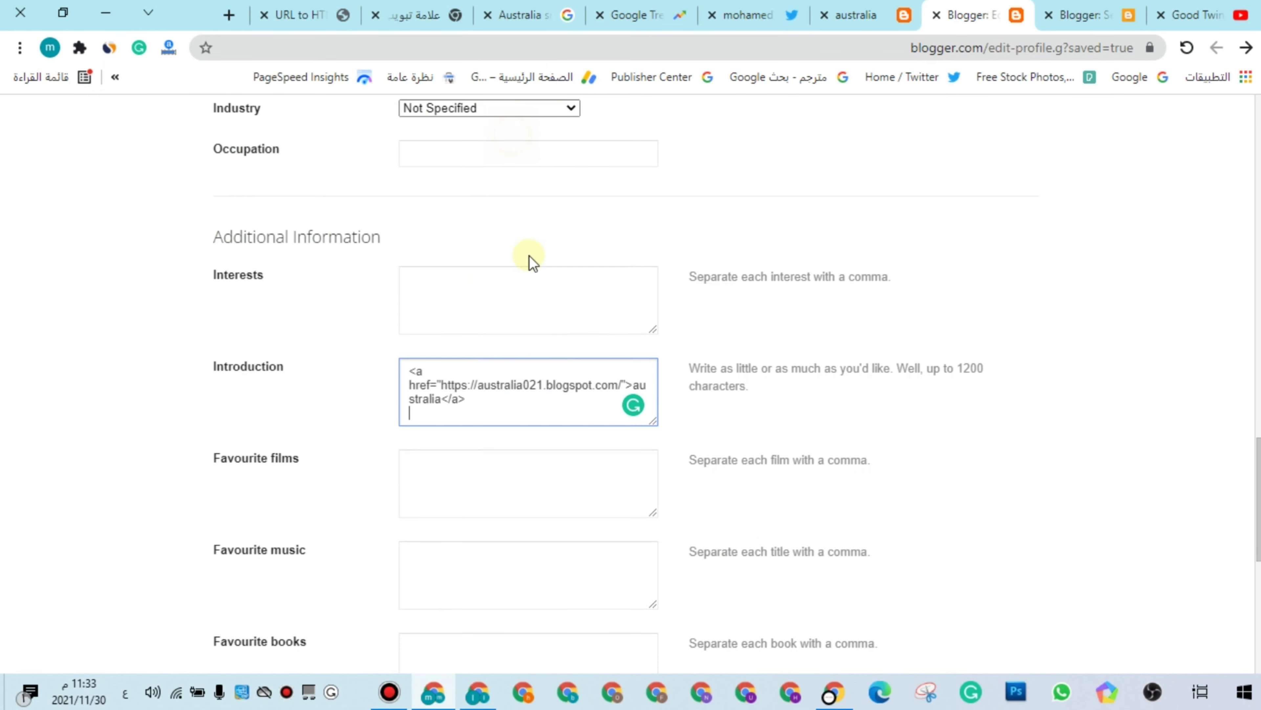
pyautogui.tripleClick(469, 379)
pyautogui.click(449, 387)
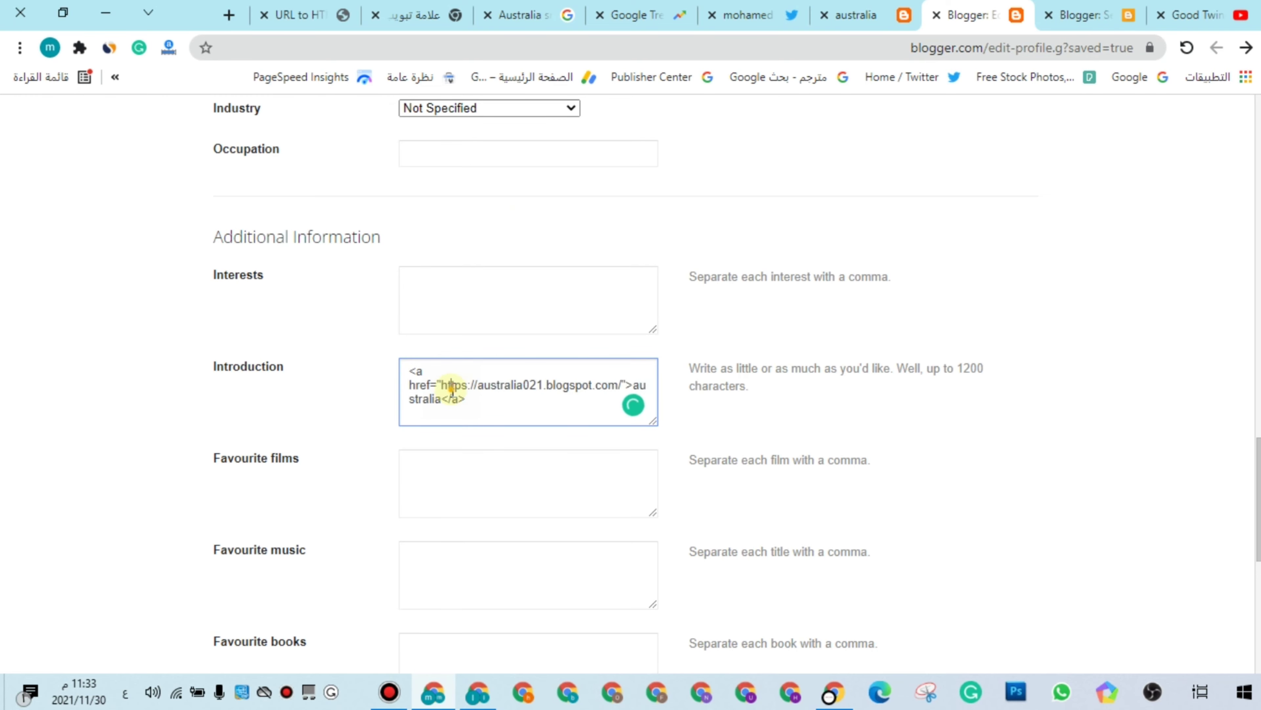
pyautogui.hotkey('ctrl', 'a')
# - Look through the favourite films, music and books fields, leave them empty and save the profile
pyautogui.scroll(-3, 416, 450)
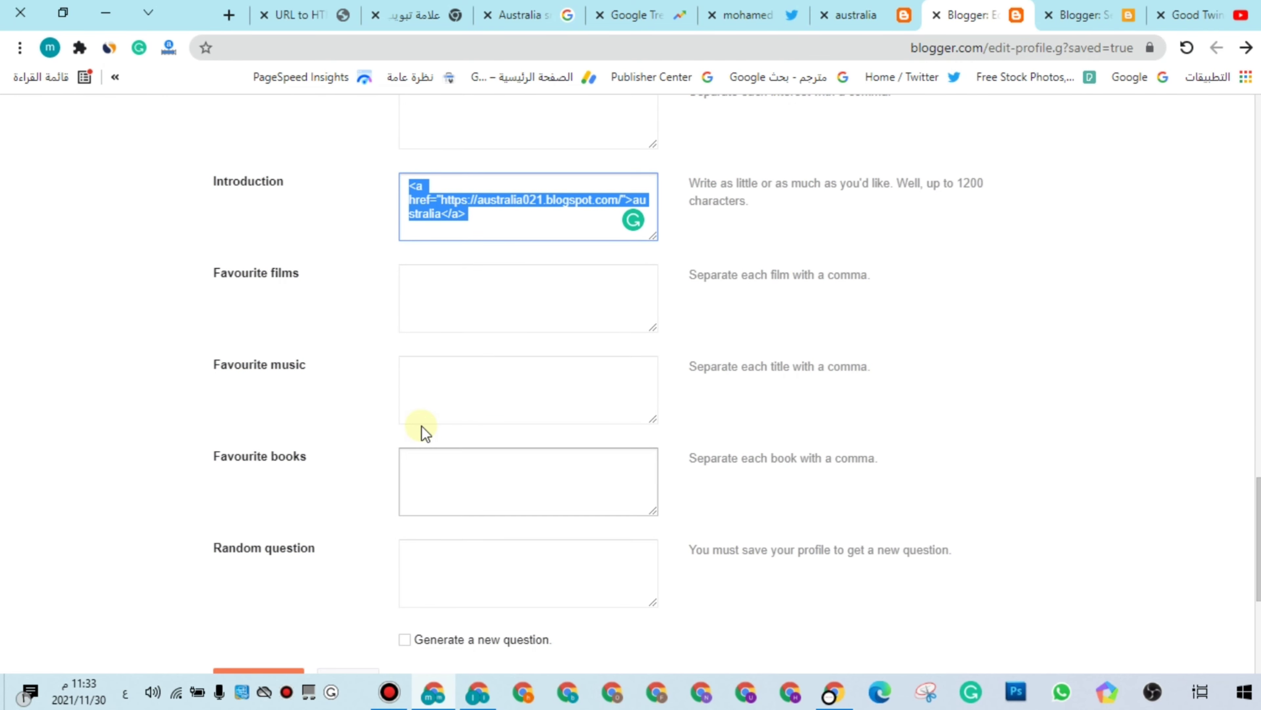
pyautogui.scroll(-5, 423, 423)
pyautogui.scroll(3, 392, 437)
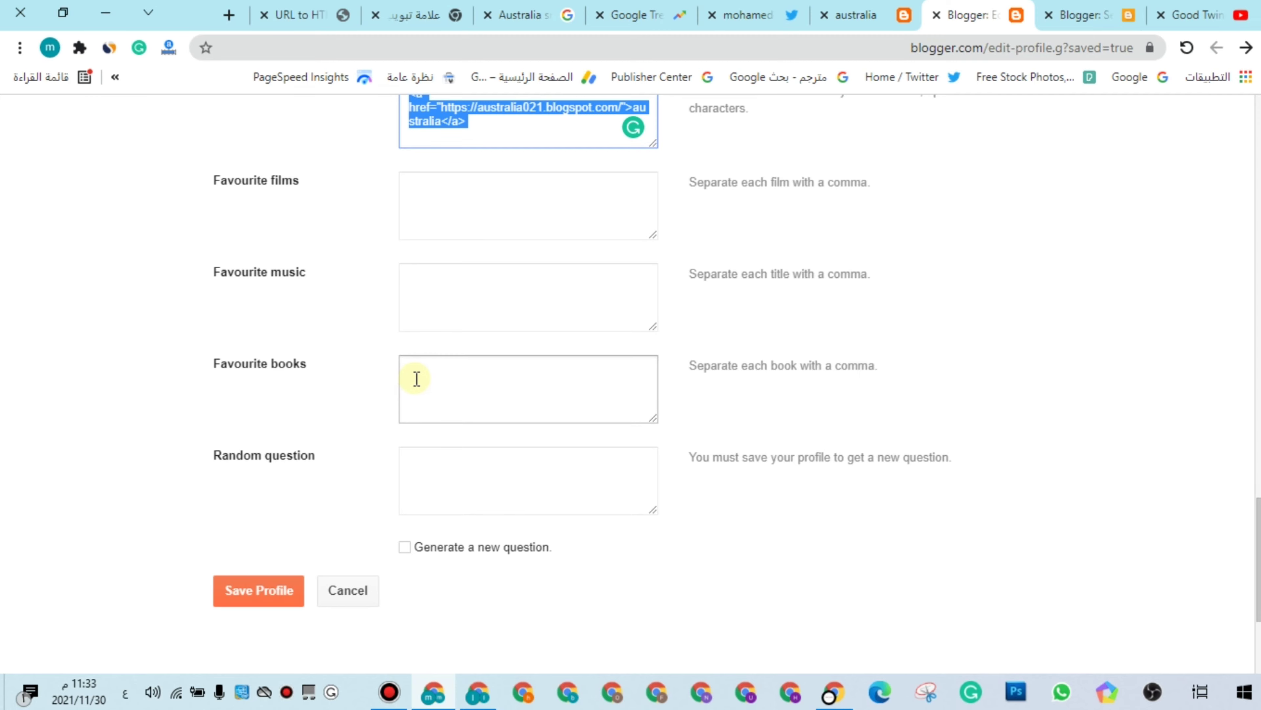
pyautogui.click(416, 376)
pyautogui.click(462, 271)
pyautogui.click(474, 177)
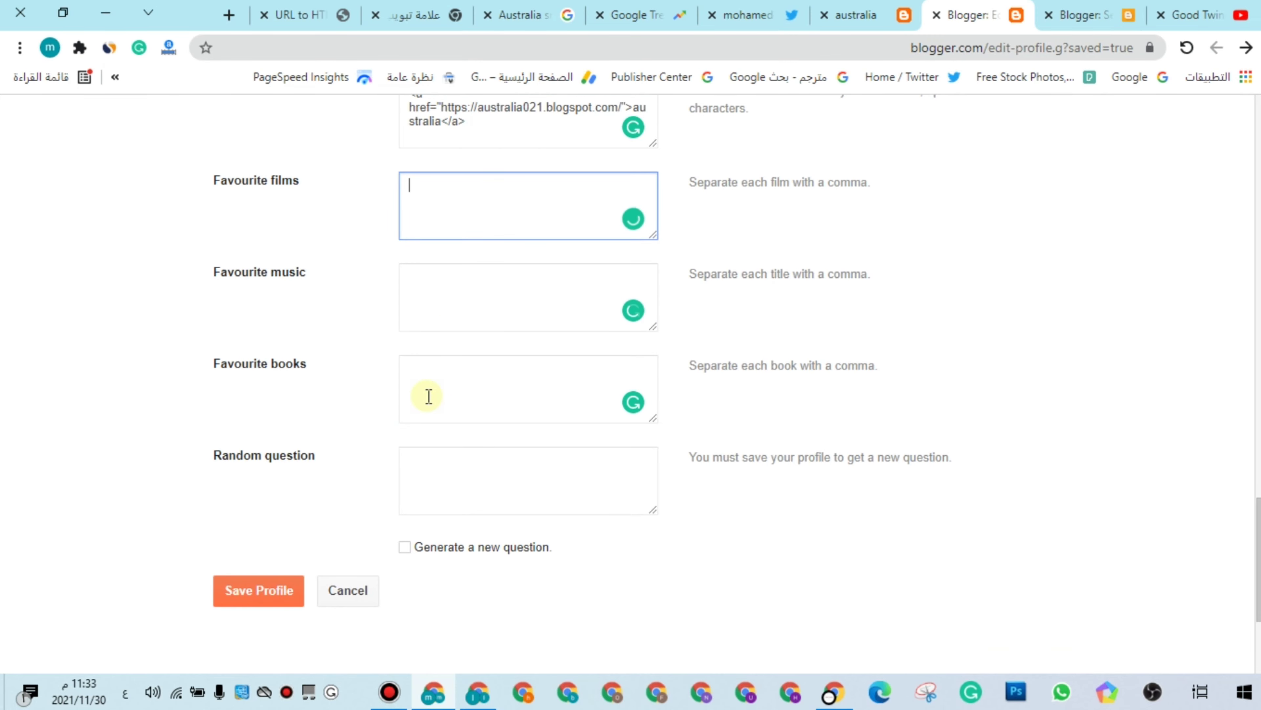
pyautogui.click(246, 594)
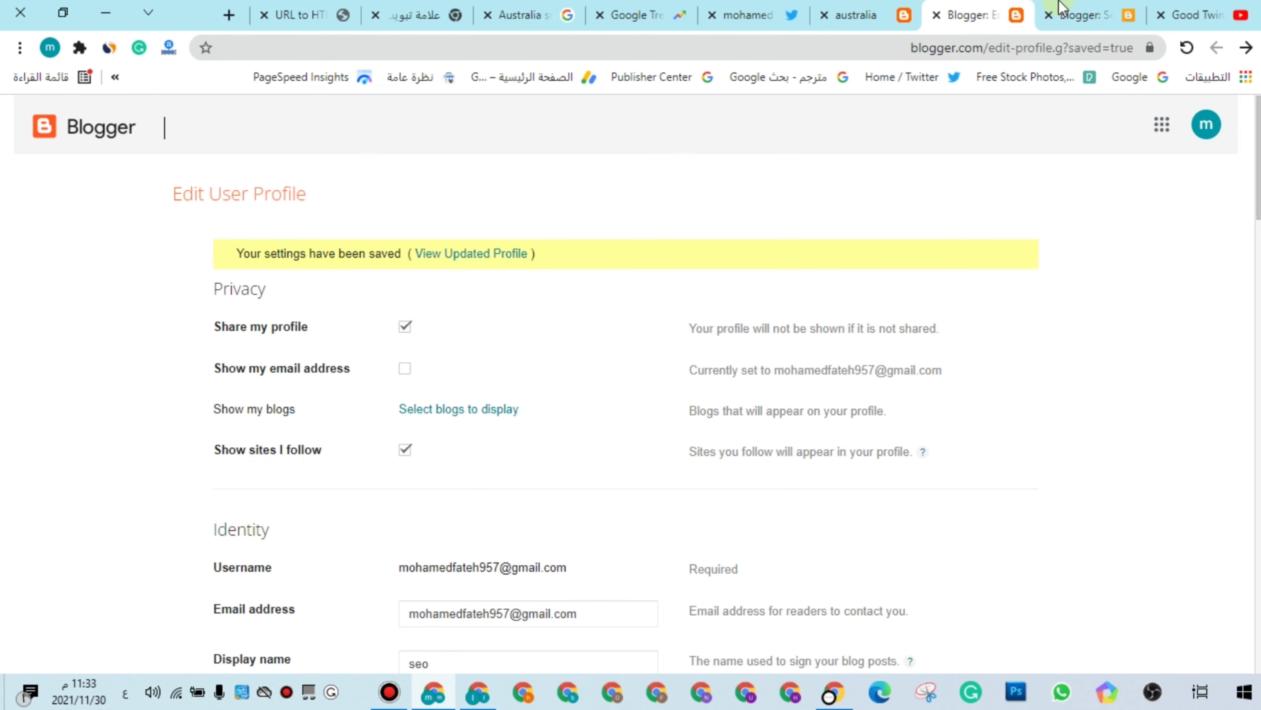
# - Reload the australia blog's homepage, open the post author's profile and check its Introduction link
pyautogui.click(1082, 15)
pyautogui.click(857, 15)
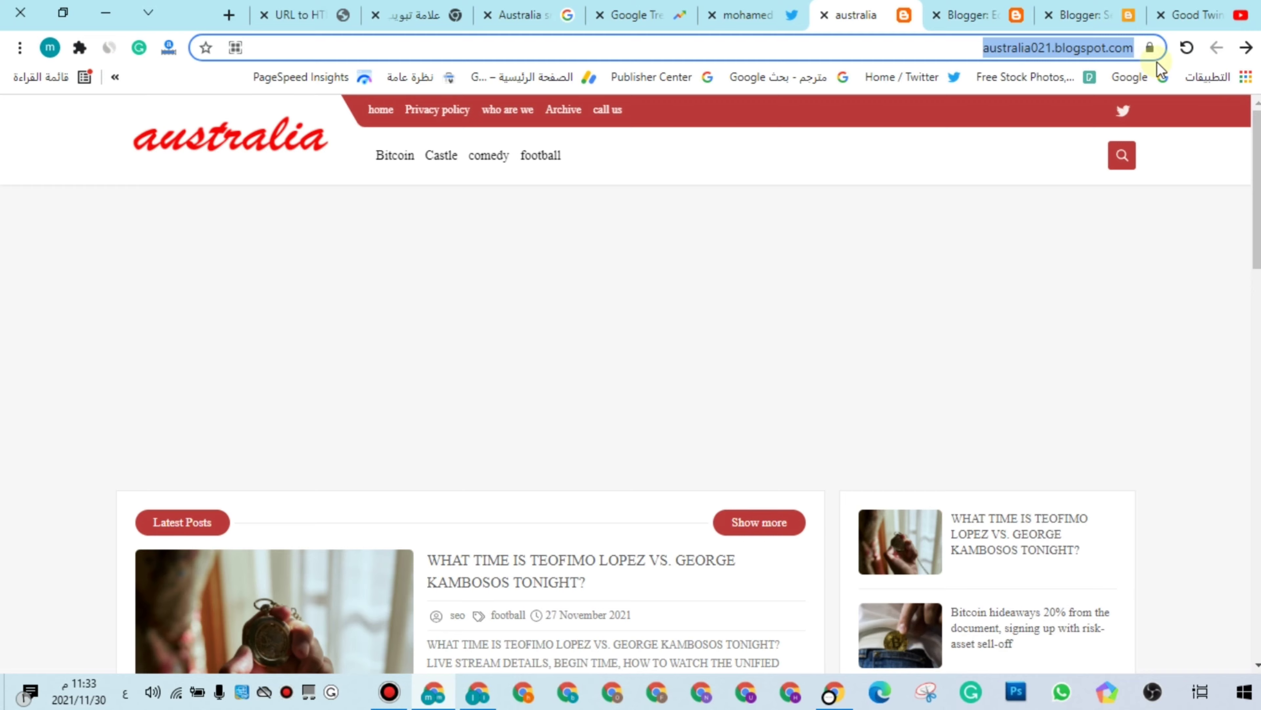
pyautogui.click(1184, 48)
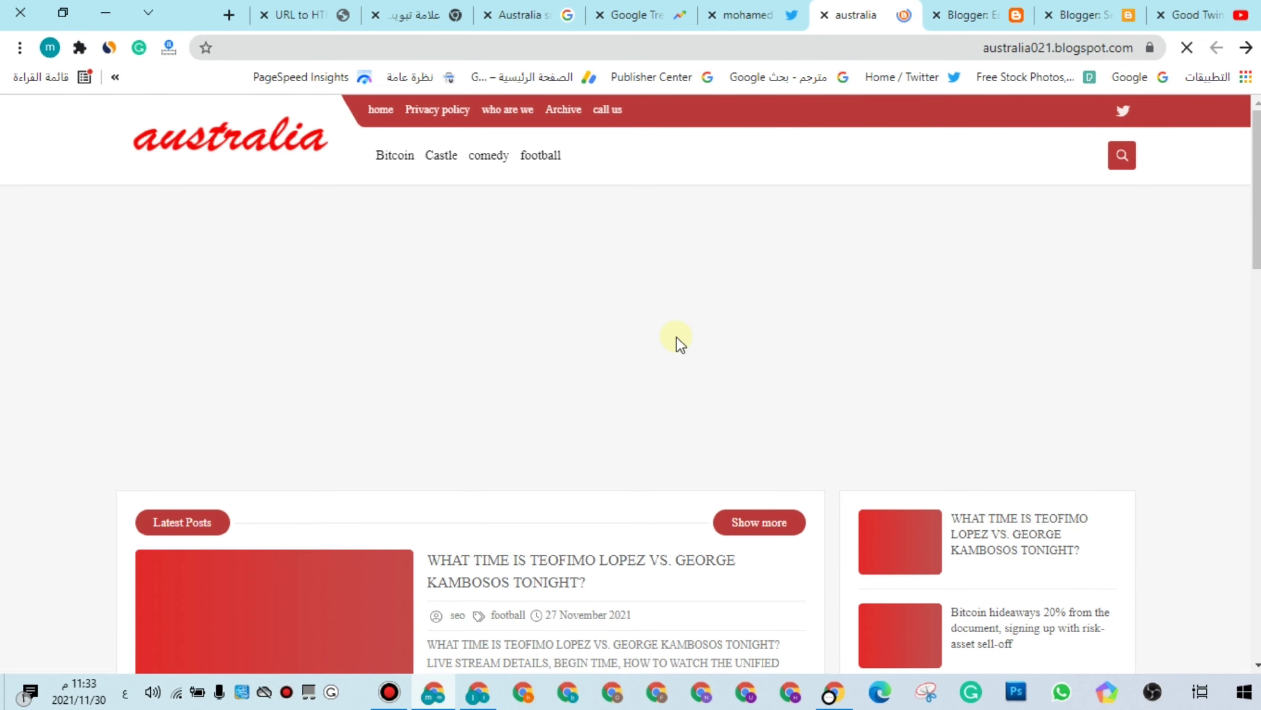
pyautogui.scroll(-8, 556, 397)
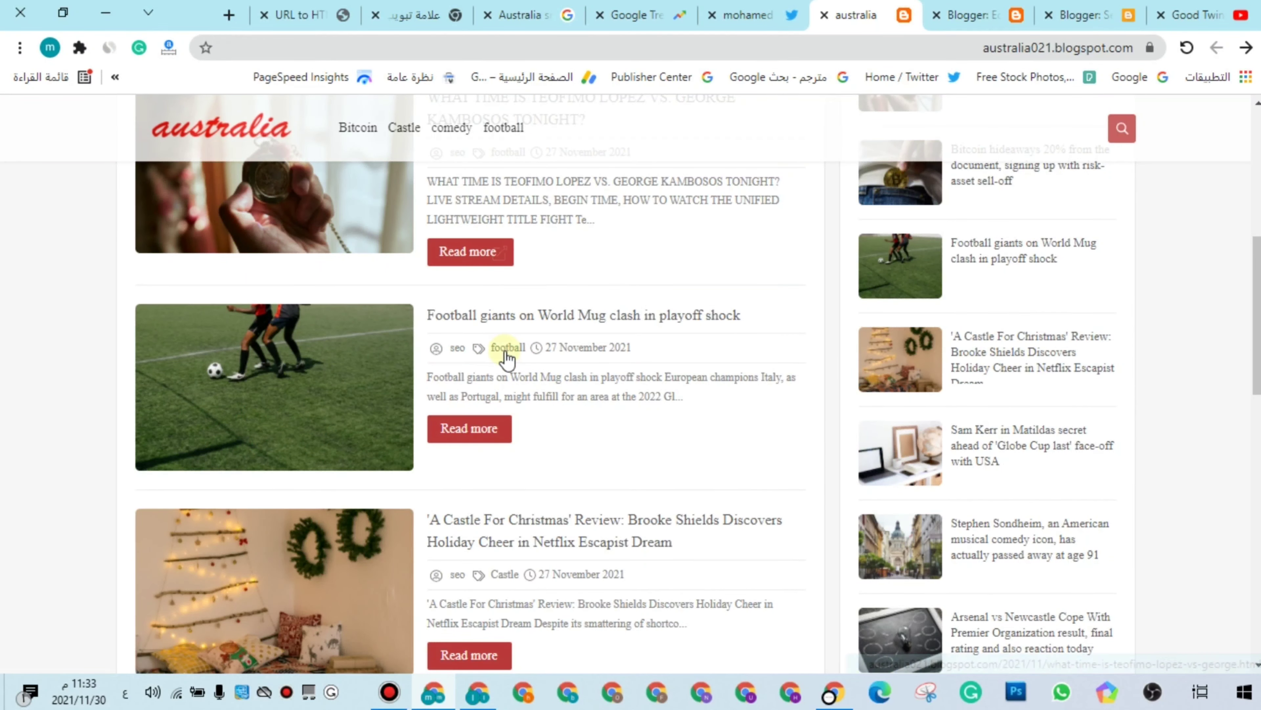
pyautogui.scroll(4, 498, 340)
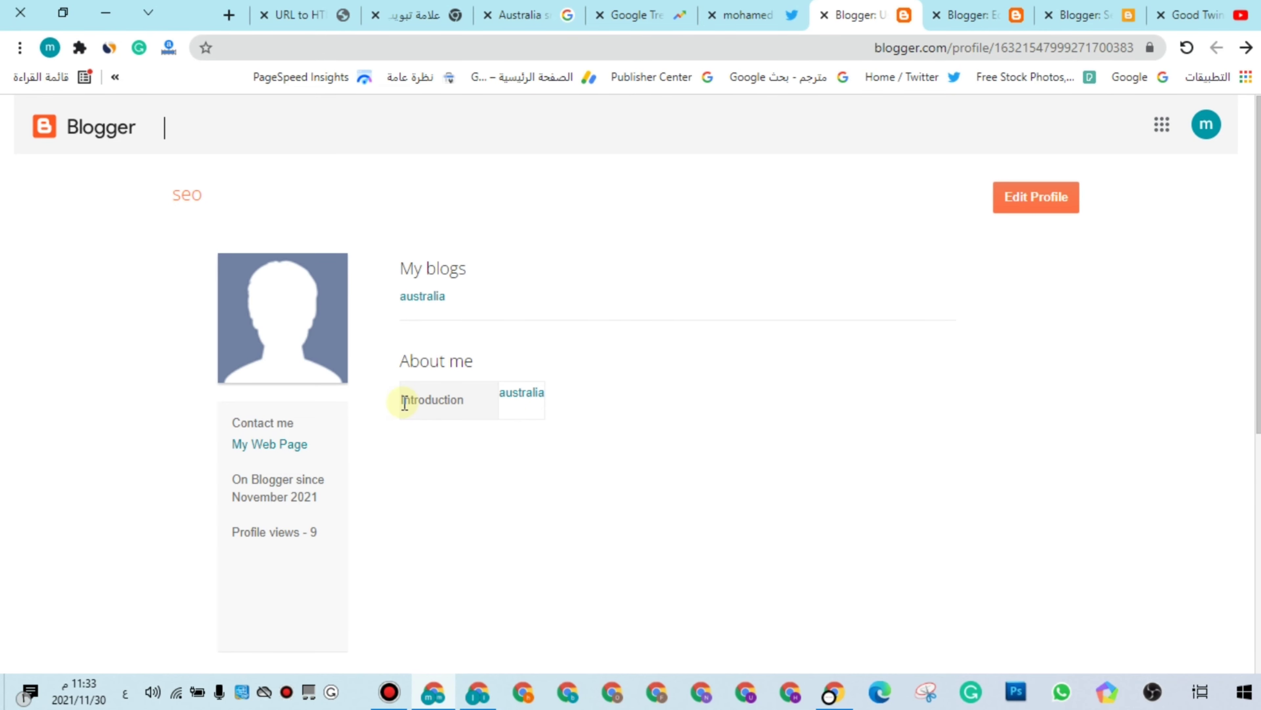
pyautogui.moveTo(402, 400); pyautogui.dragTo(500, 398)
pyautogui.click(483, 417)
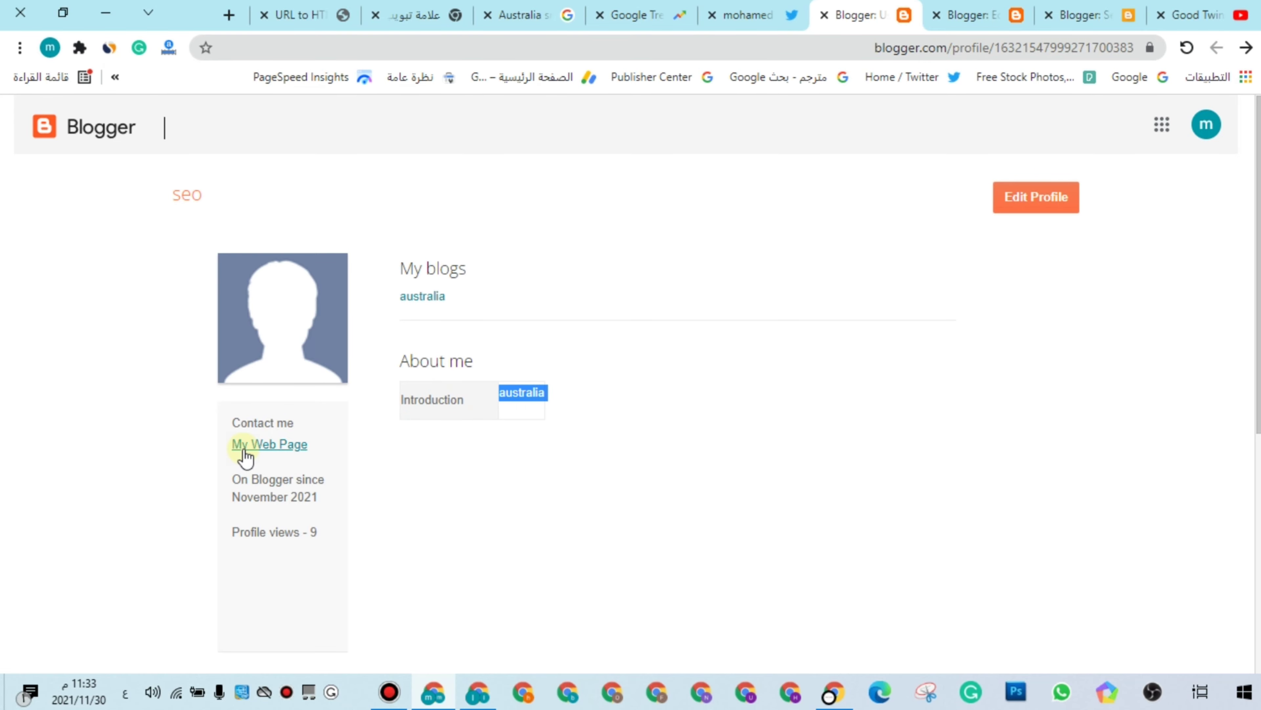
# - Test the author profile's My Web Page and Introduction links and check the blog address each one opens
pyautogui.click(260, 444)
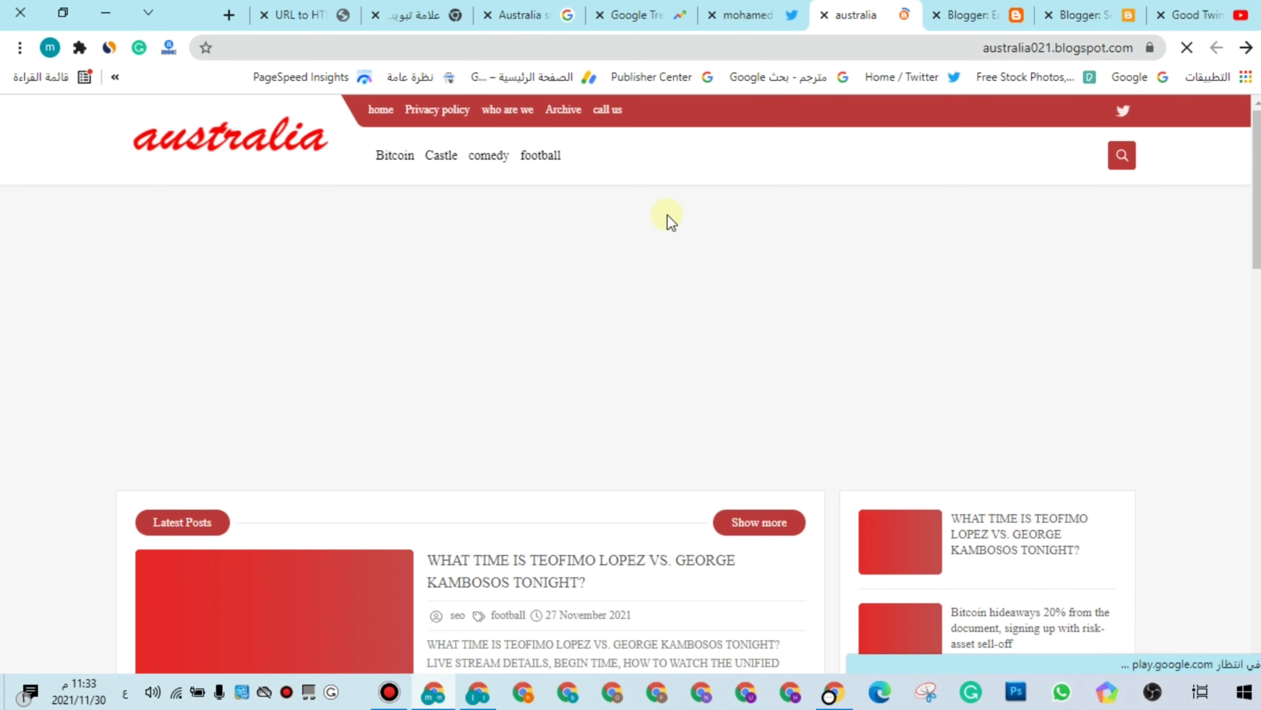
pyautogui.click(1057, 53)
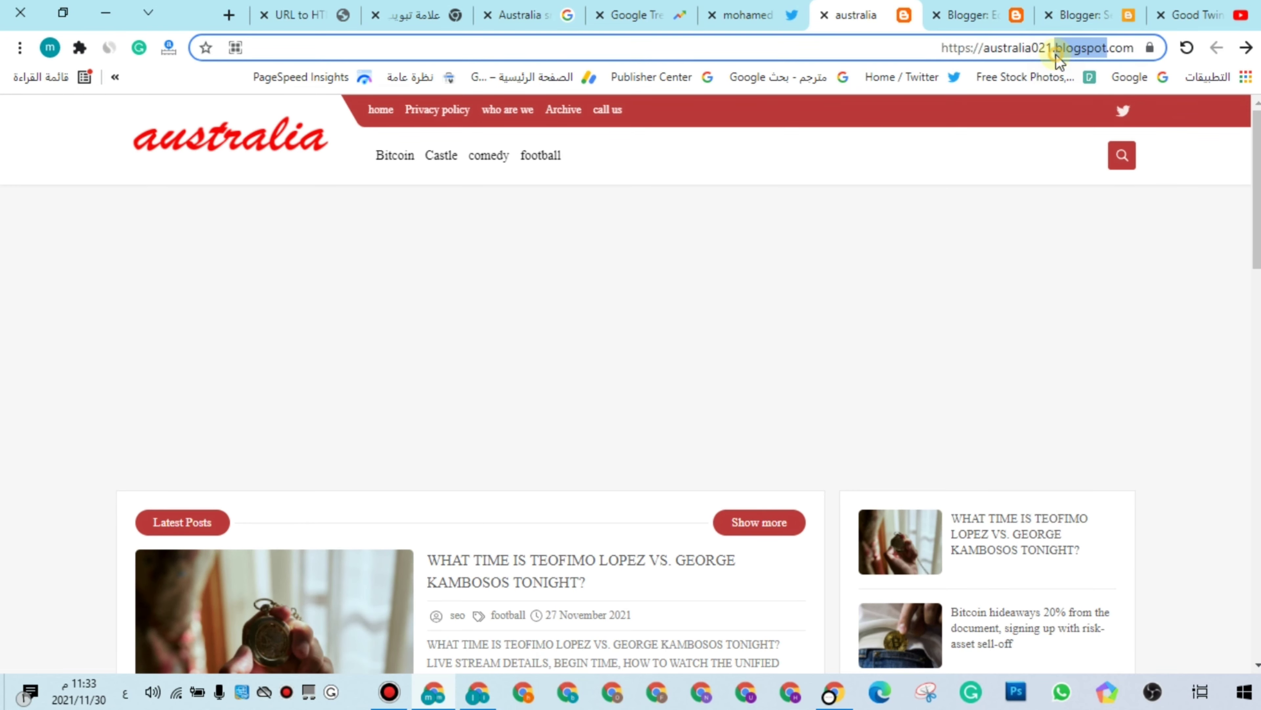
pyautogui.click(1187, 47)
pyautogui.hotkey('alt', 'Left')
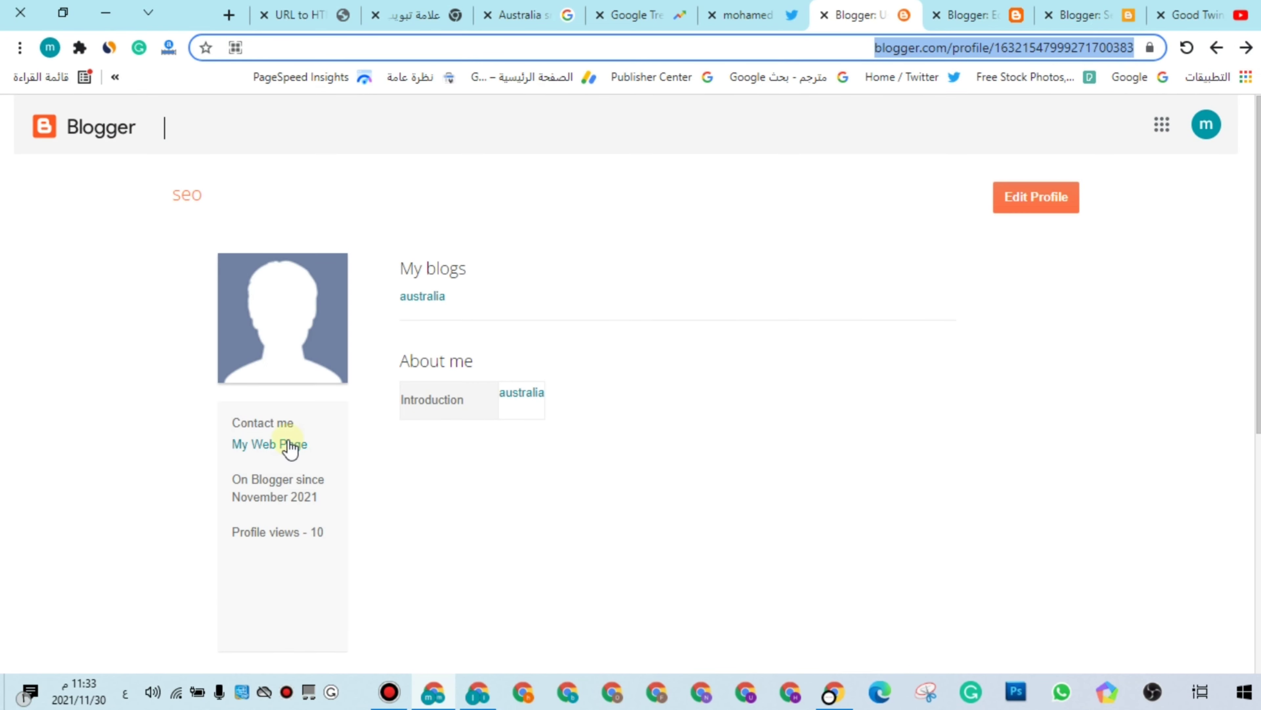
pyautogui.click(521, 405)
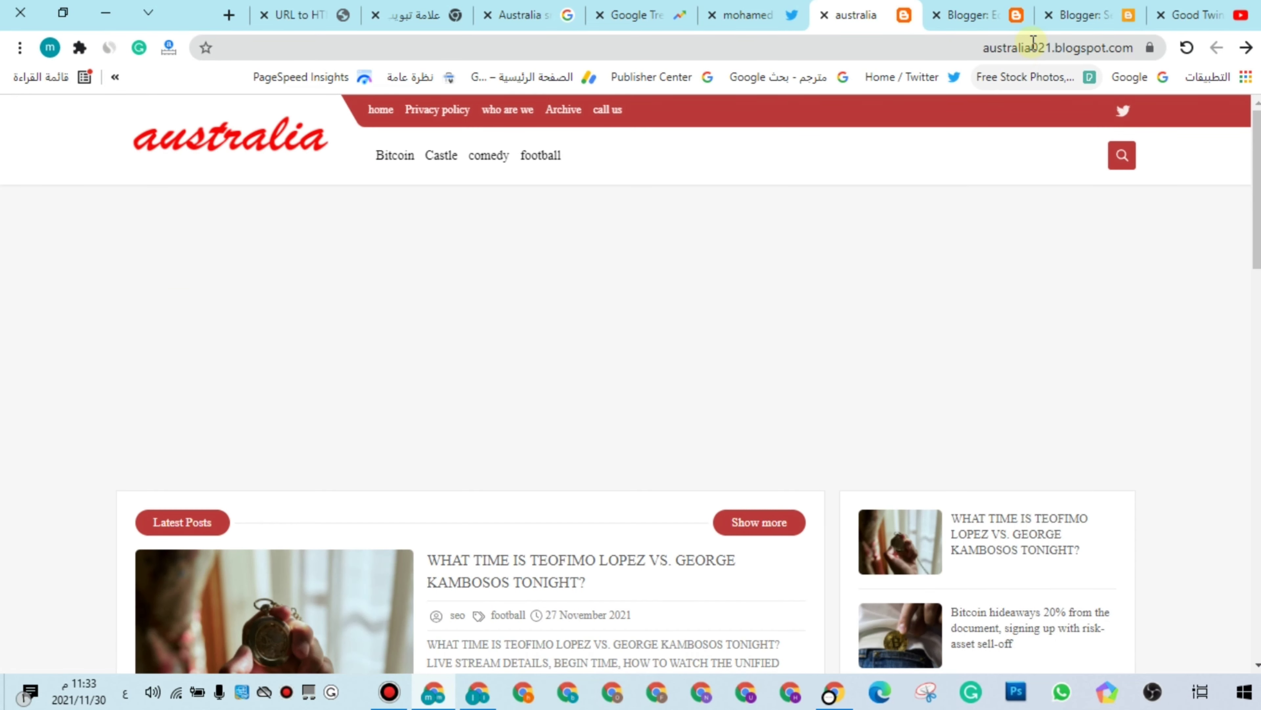
pyautogui.click(1033, 47)
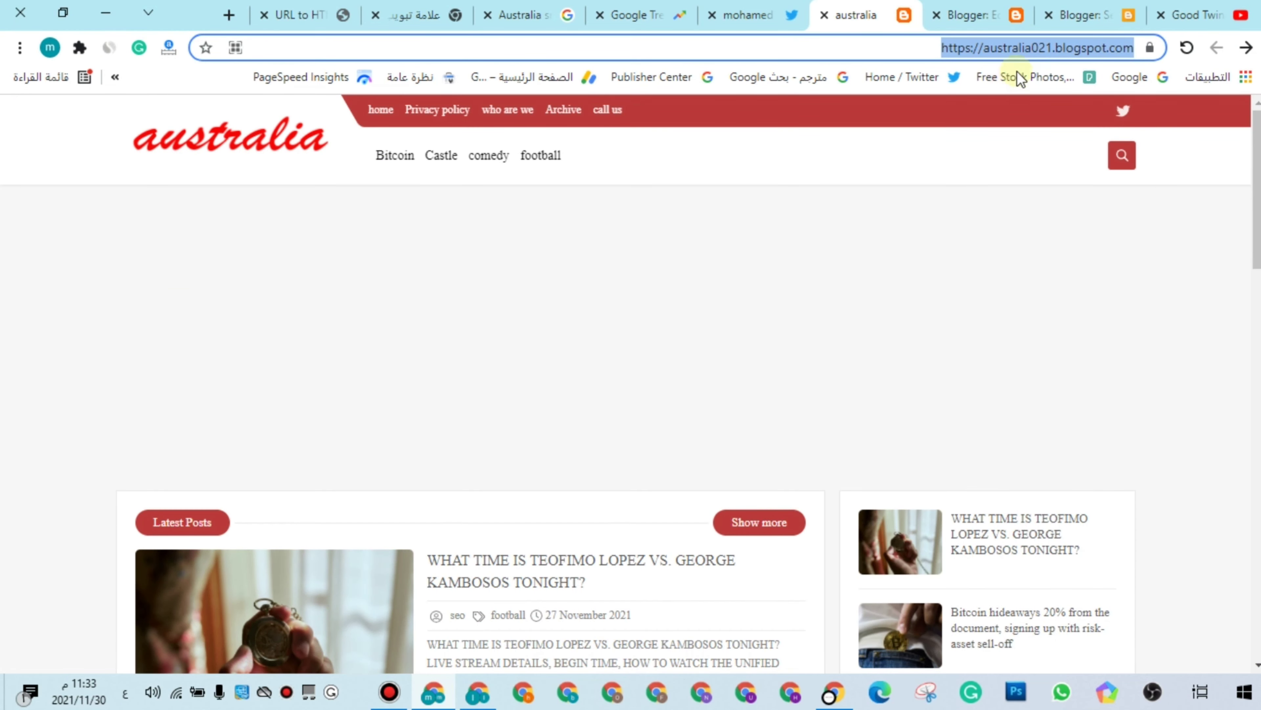